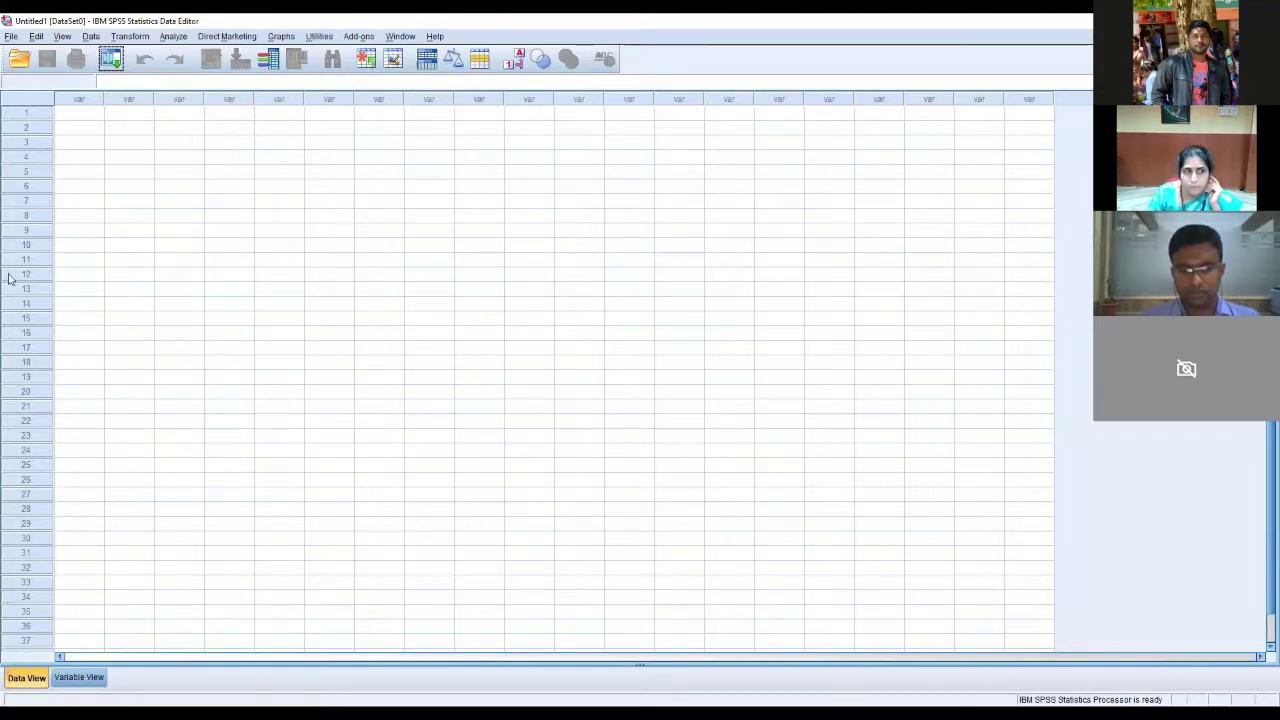
Create a first variable named Gender in the variable definitions
{"action": "left_click", "coordinate": [72, 680]}
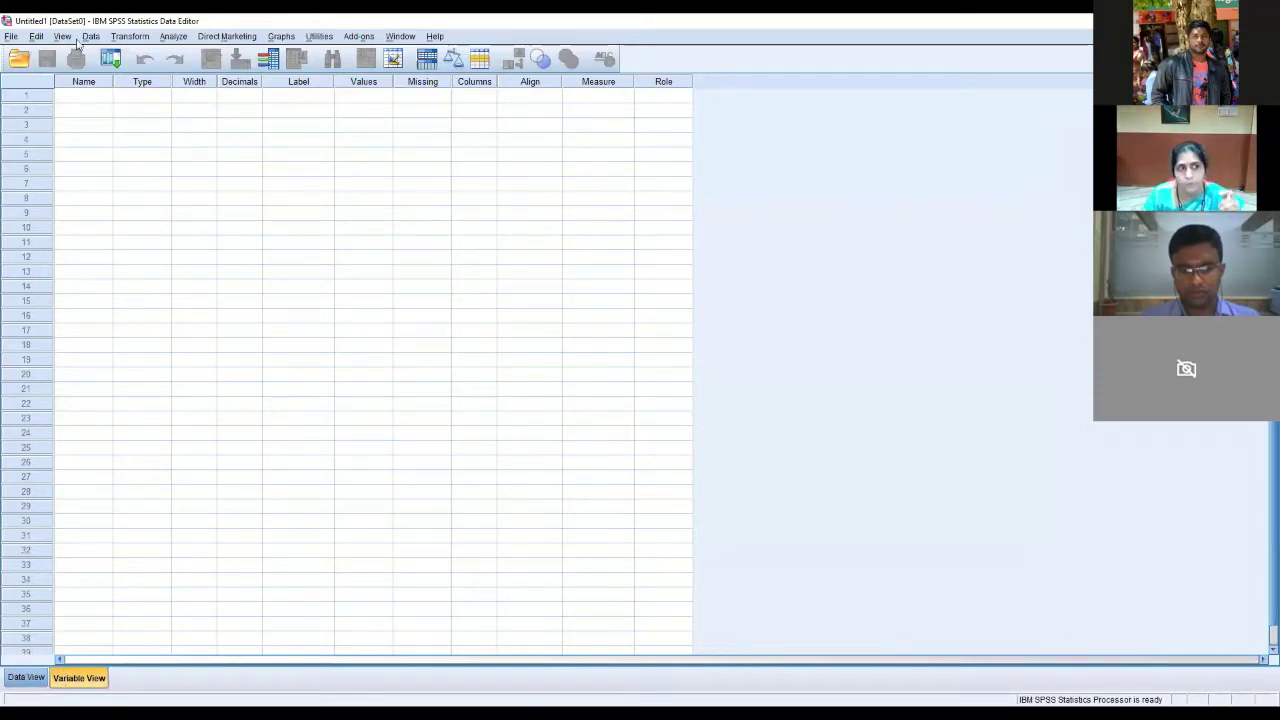
{"action": "left_click", "coordinate": [78, 94]}
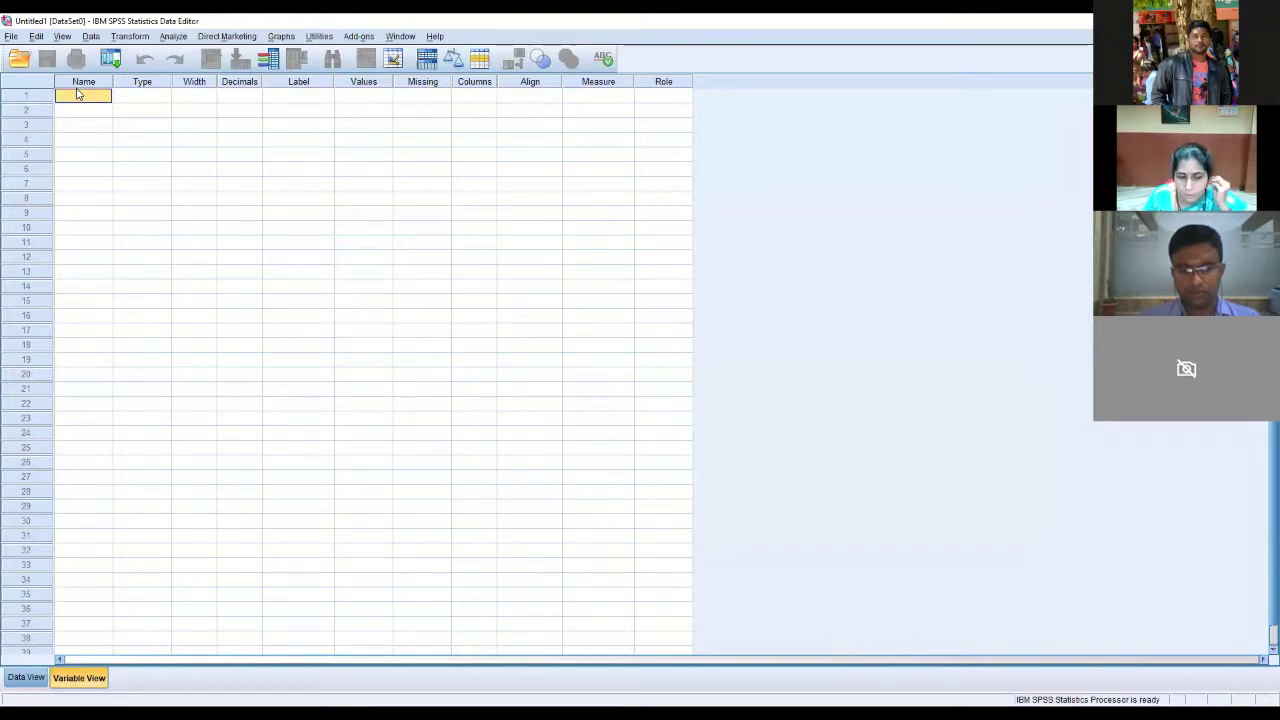
{"action": "type", "text": "gender"}
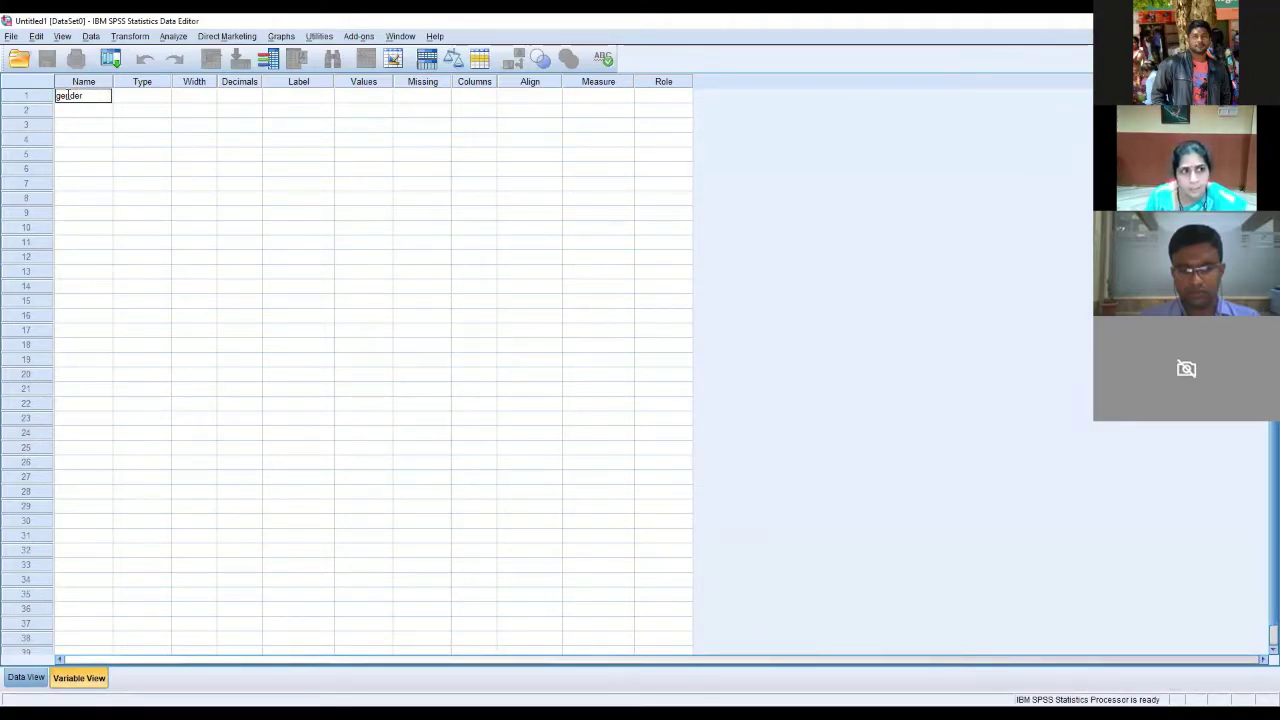
{"action": "left_click", "coordinate": [64, 96]}
{"action": "key", "text": "BackSpace"}
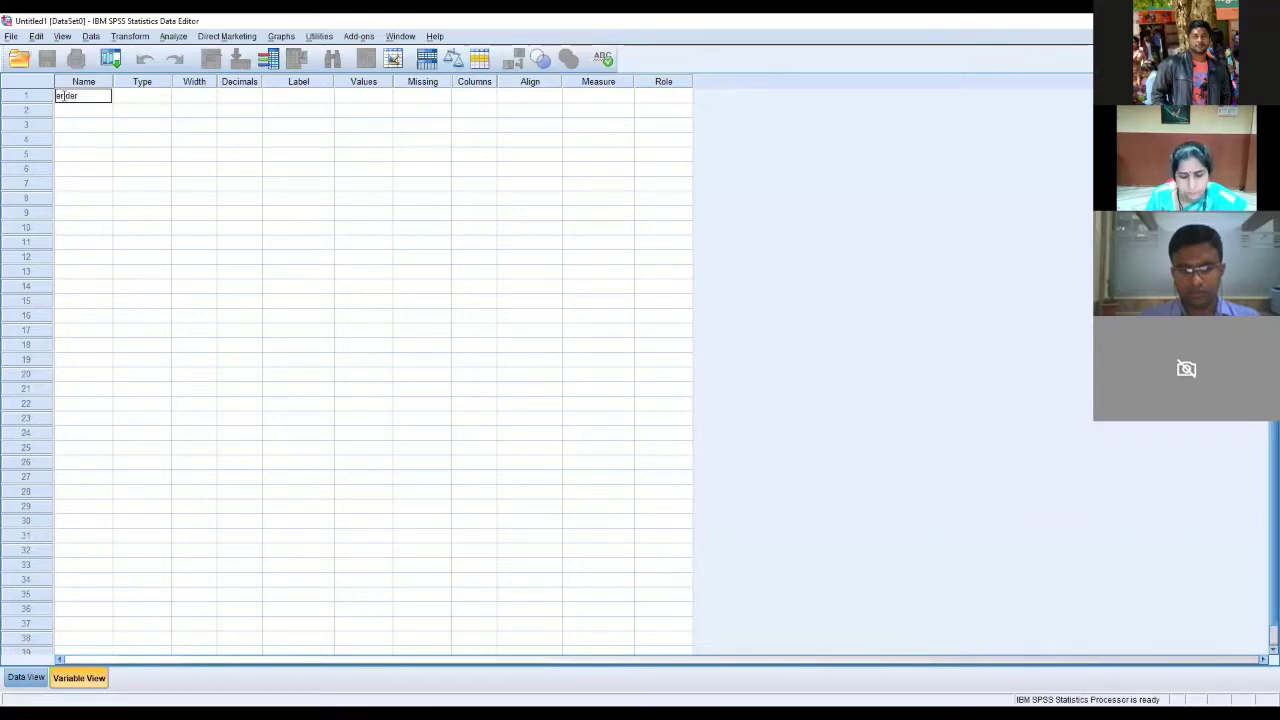
{"action": "type", "text": "G"}
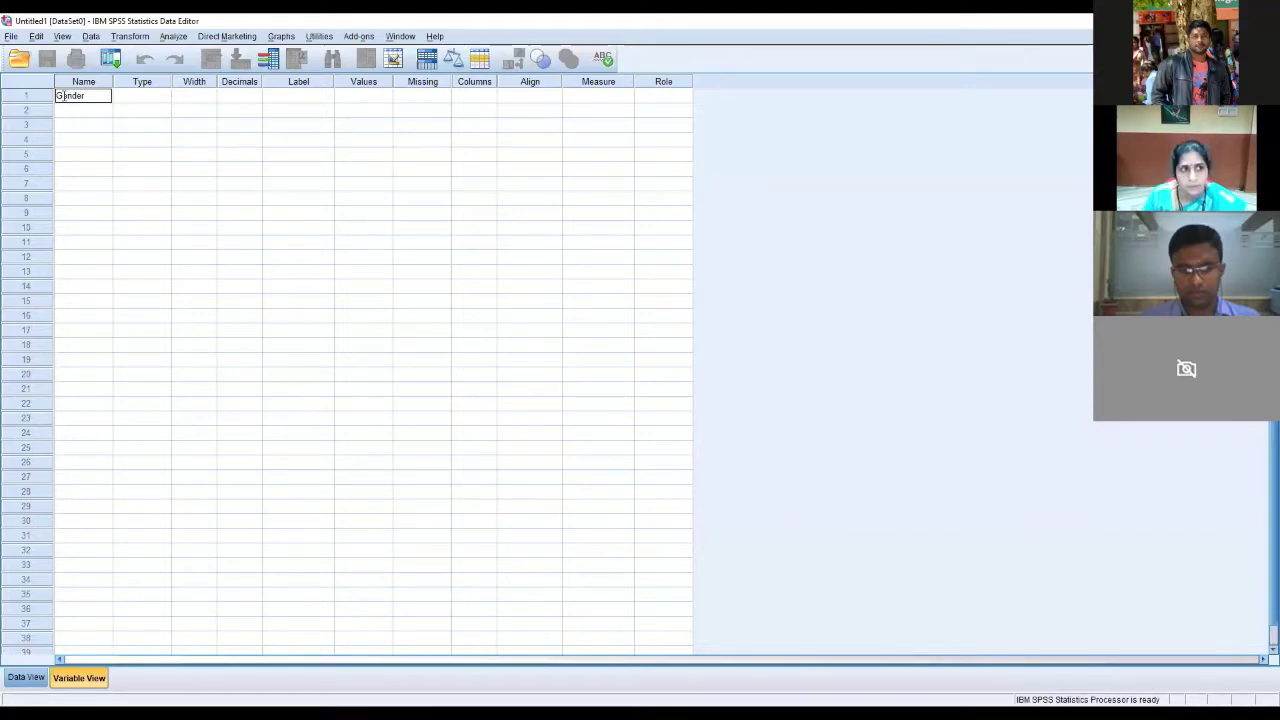
{"action": "left_click", "coordinate": [378, 83]}
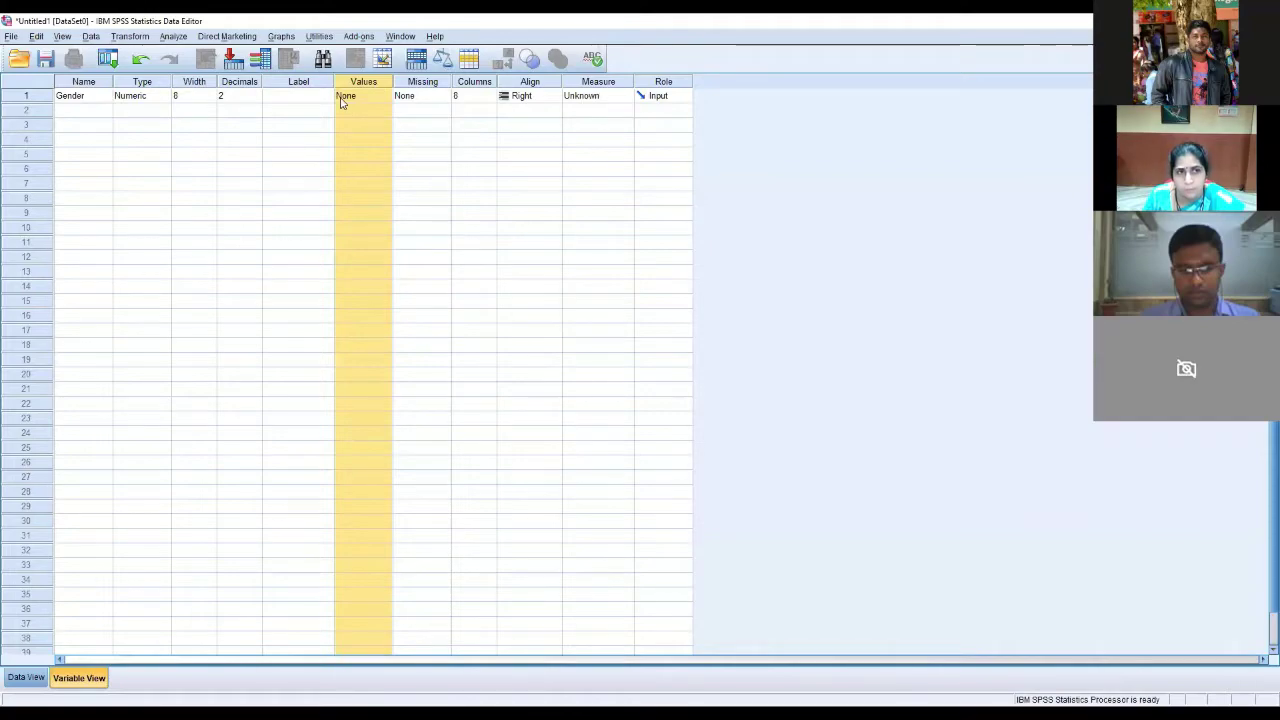
Add a value label to the Gender variable that codes 1 as male
{"action": "left_click", "coordinate": [342, 96]}
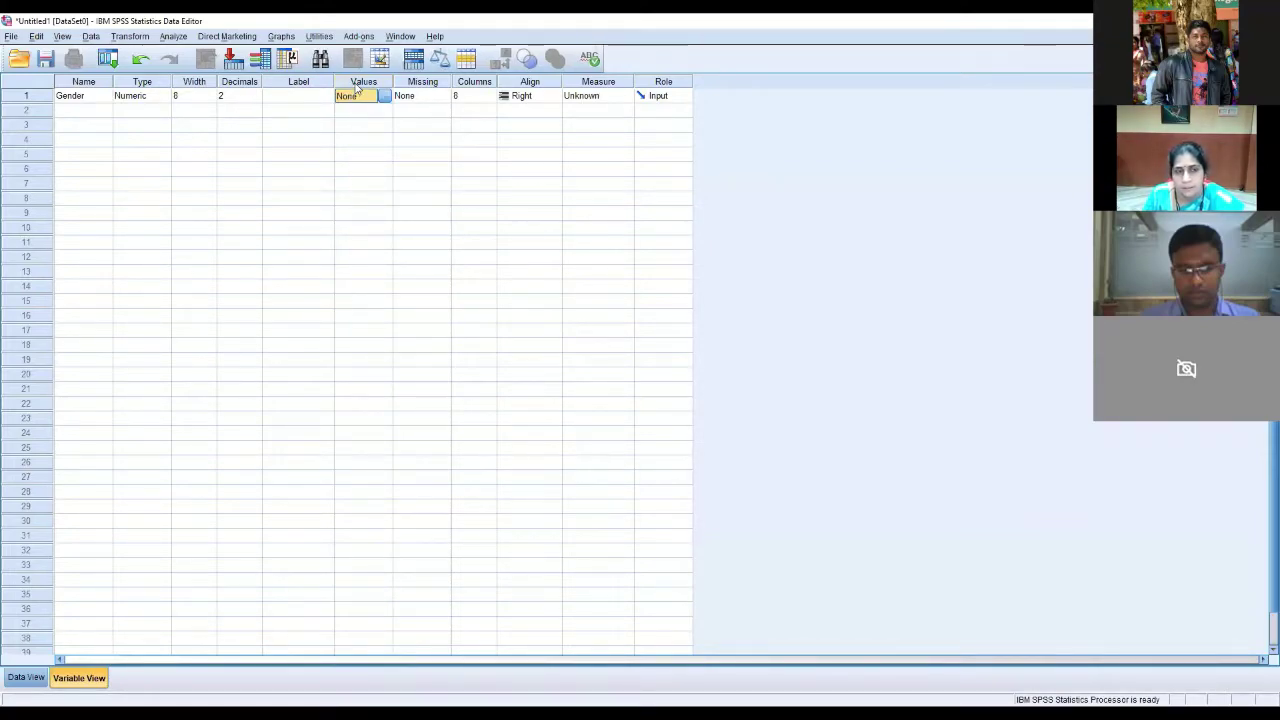
{"action": "left_click", "coordinate": [81, 98]}
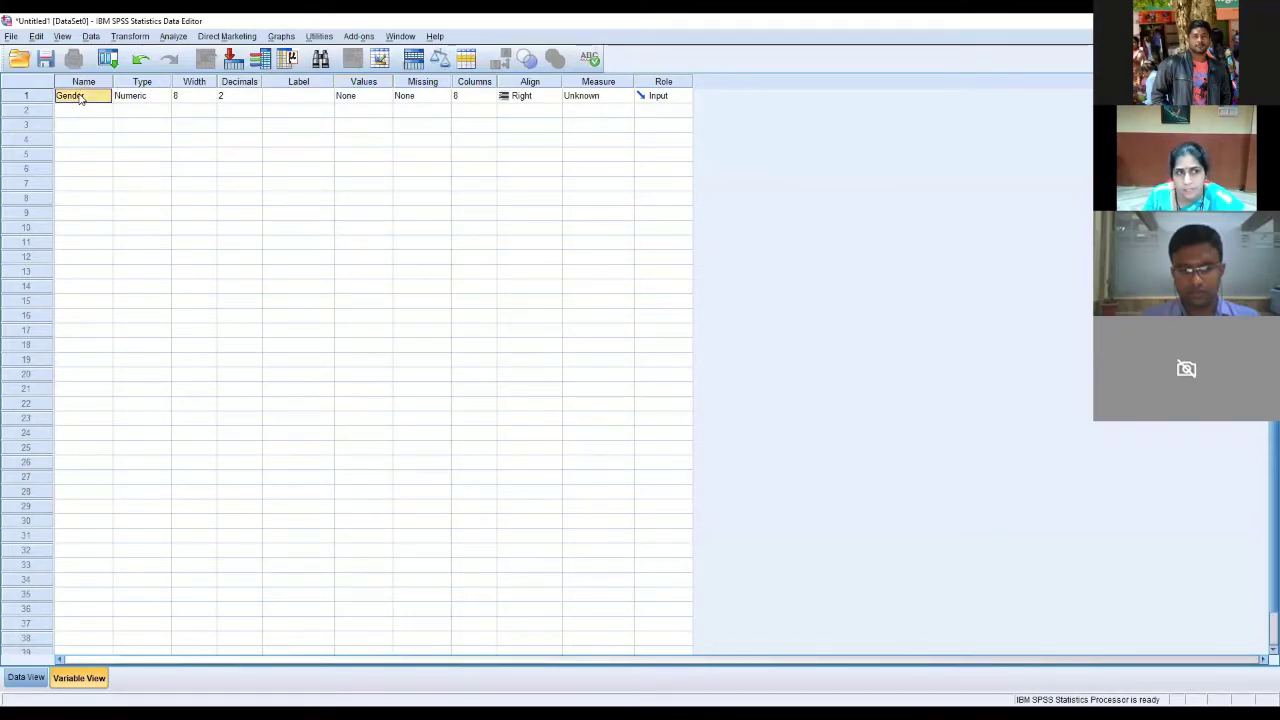
{"action": "left_click", "coordinate": [350, 98]}
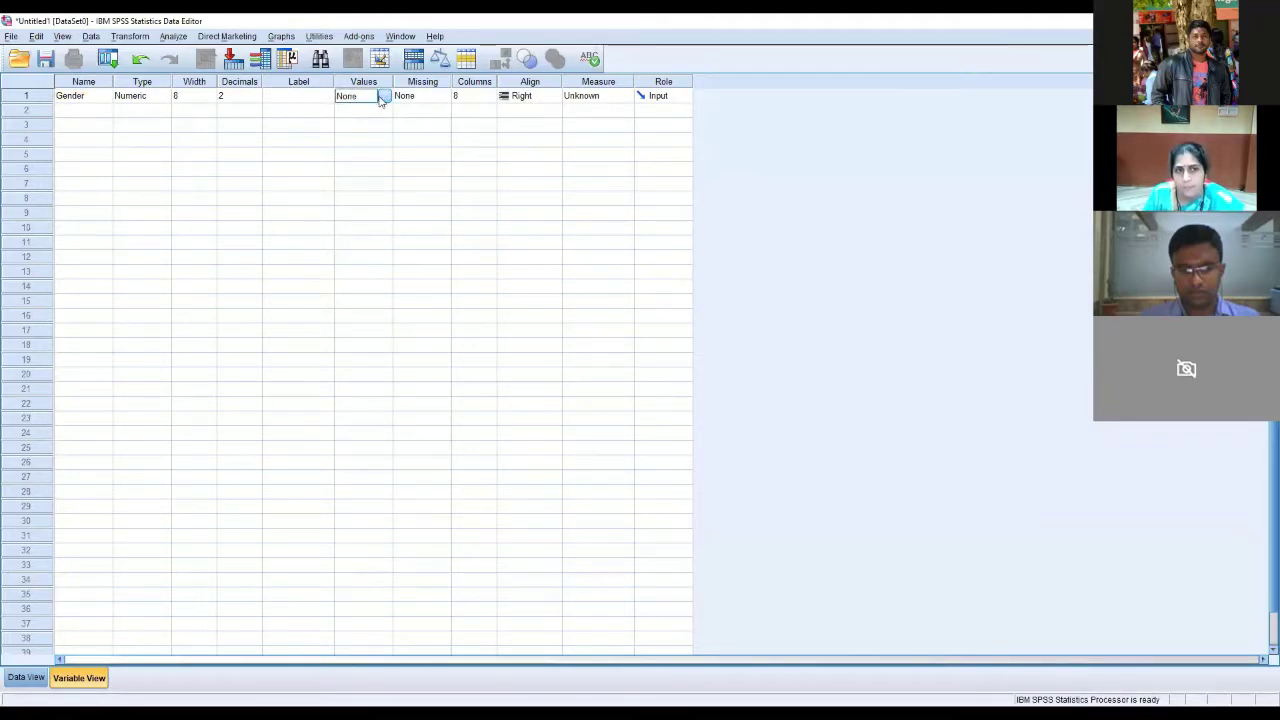
{"action": "left_click", "coordinate": [384, 96]}
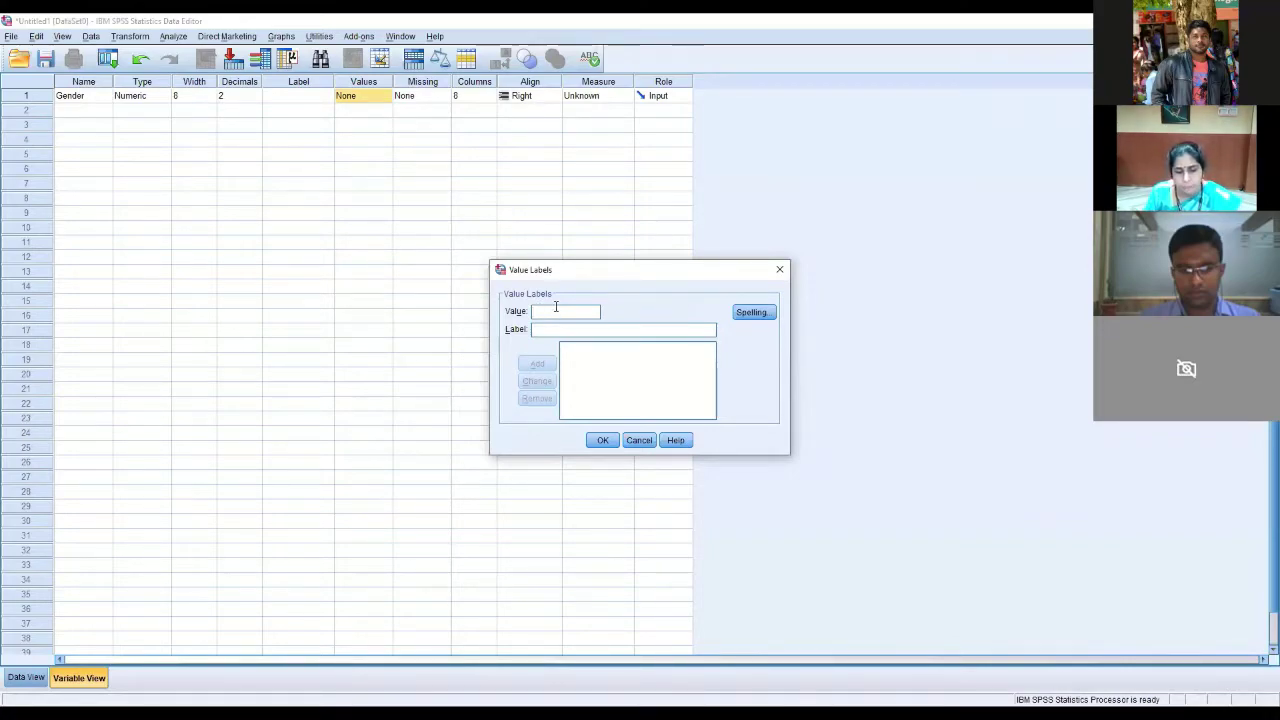
{"action": "type", "text": "1"}
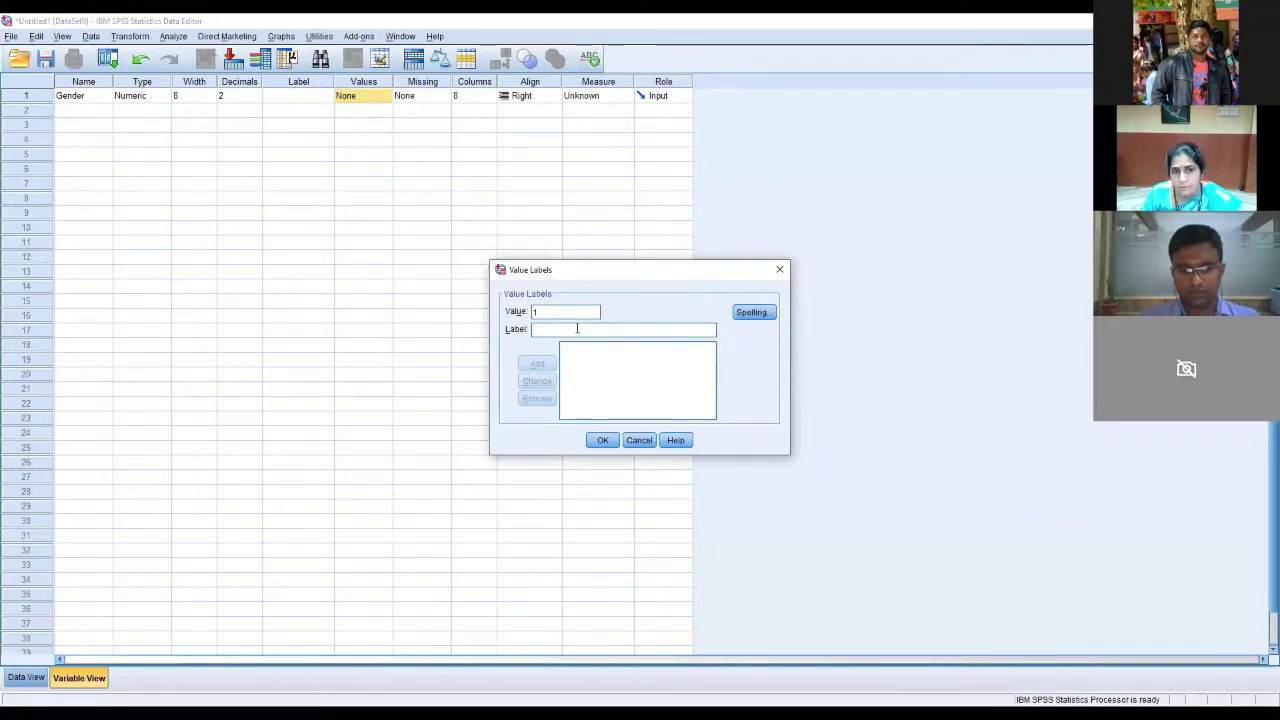
{"action": "type", "text": "mal"}
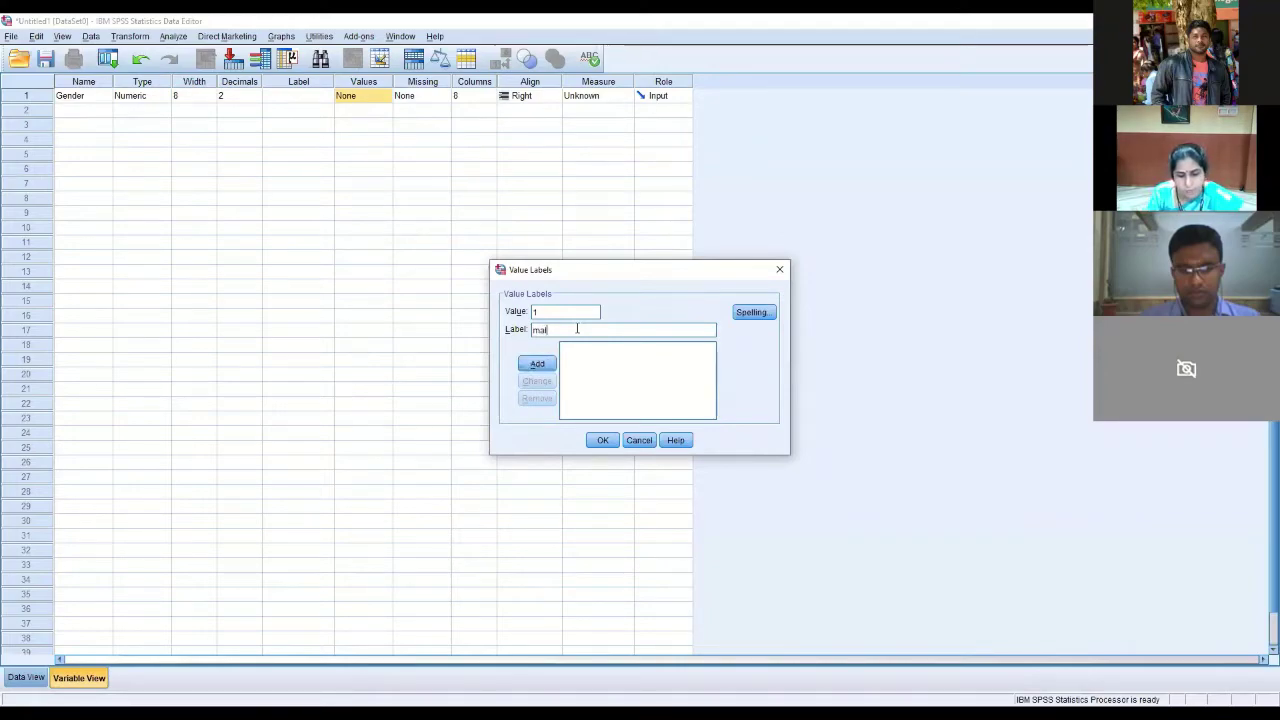
{"action": "type", "text": "e"}
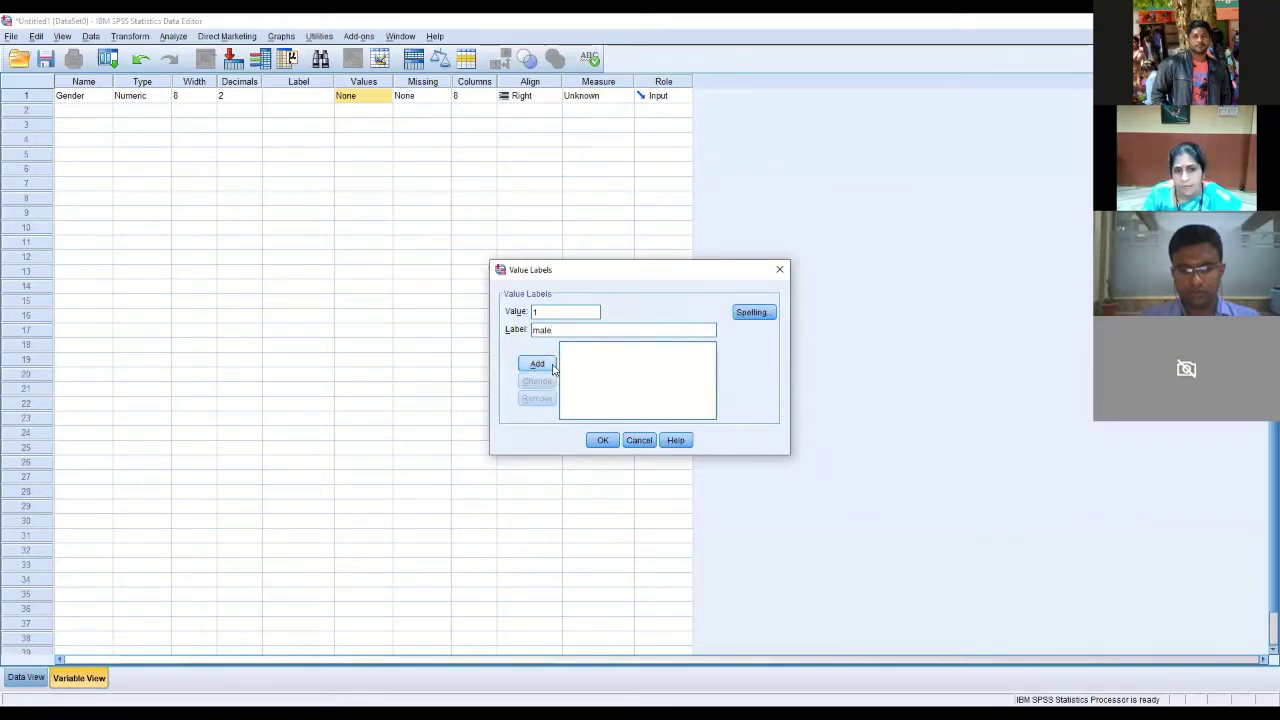
{"action": "left_click", "coordinate": [550, 366]}
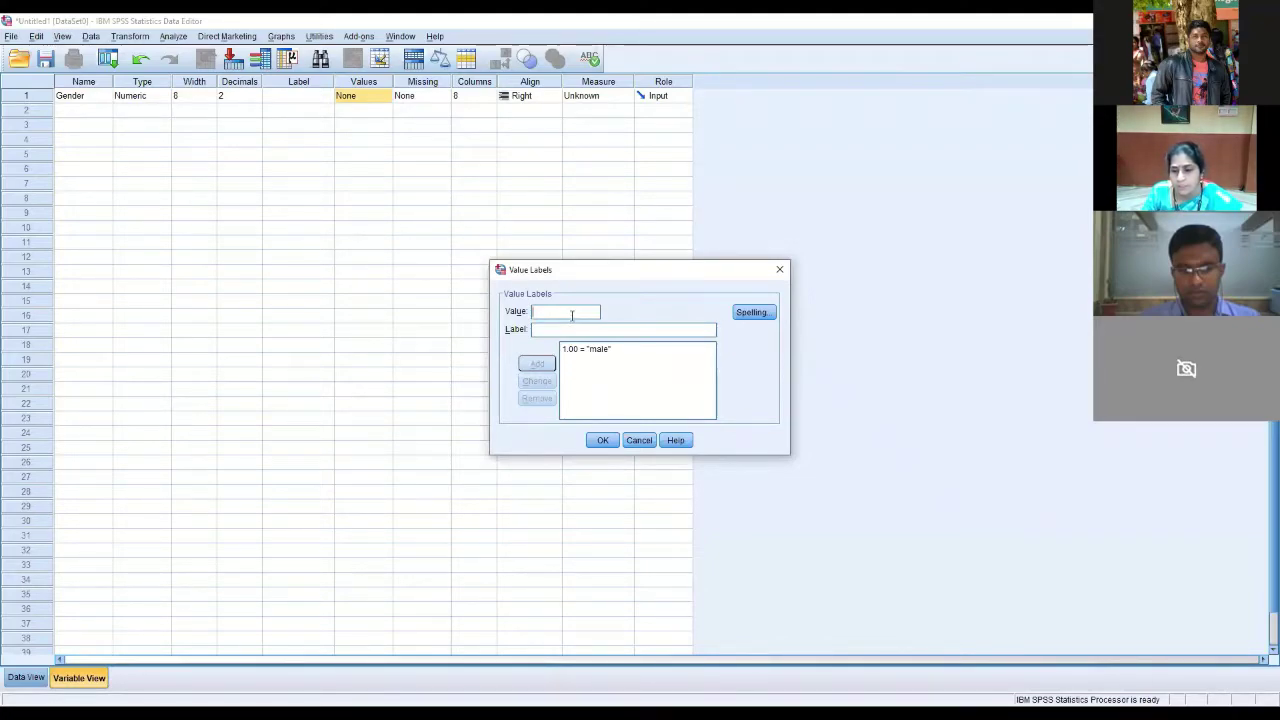
Add a second Gender value label coding 2 as female and accept the value labels
{"action": "left_click", "coordinate": [753, 499]}
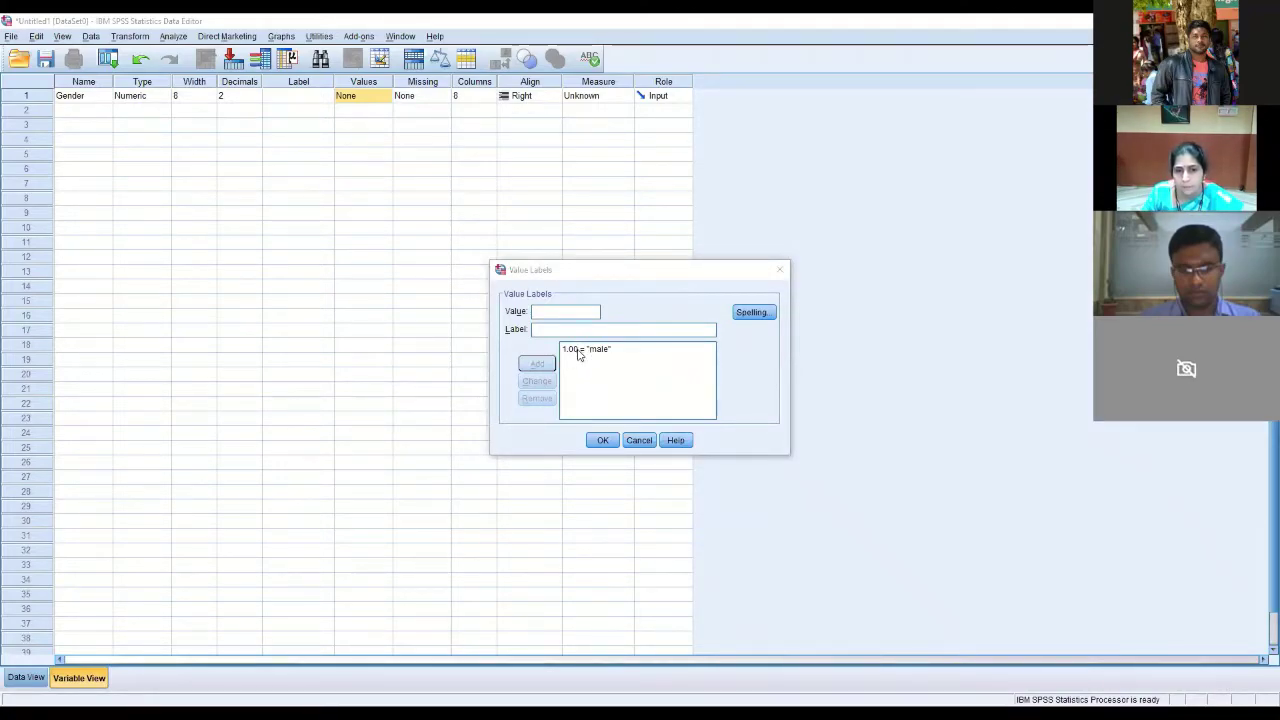
{"action": "left_click", "coordinate": [565, 312]}
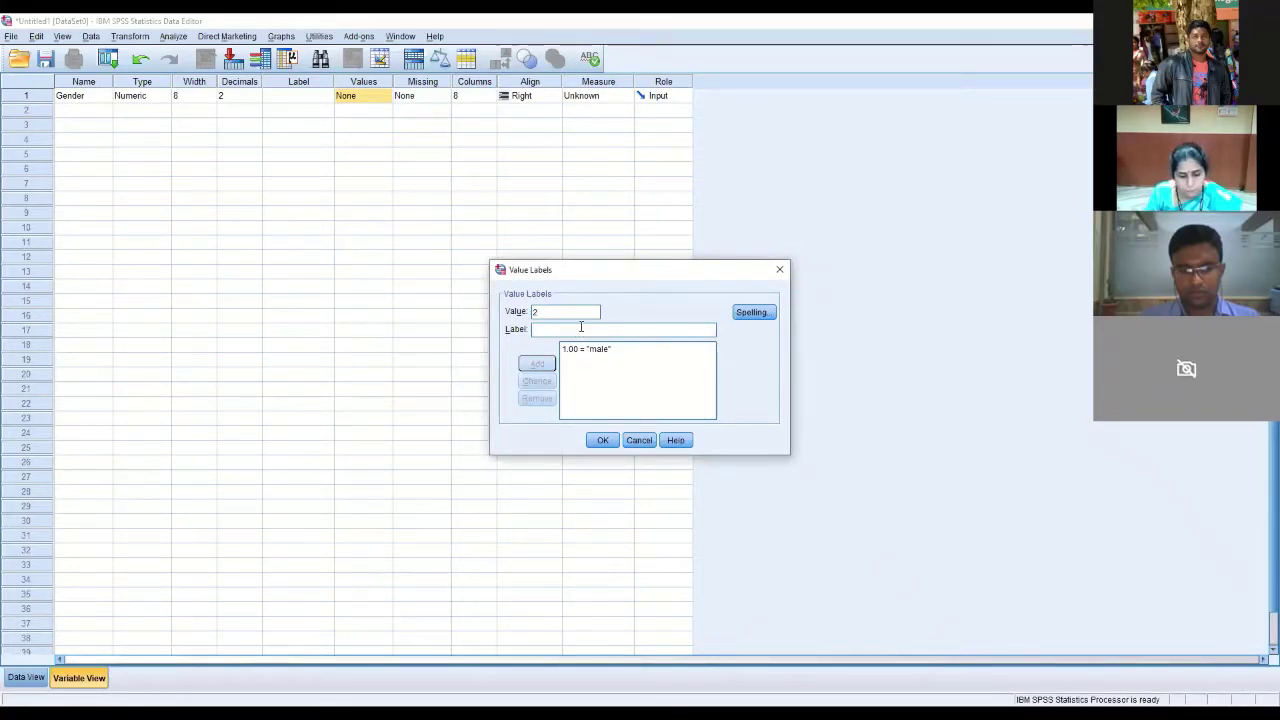
{"action": "left_click", "coordinate": [580, 329]}
{"action": "type", "text": "fe"}
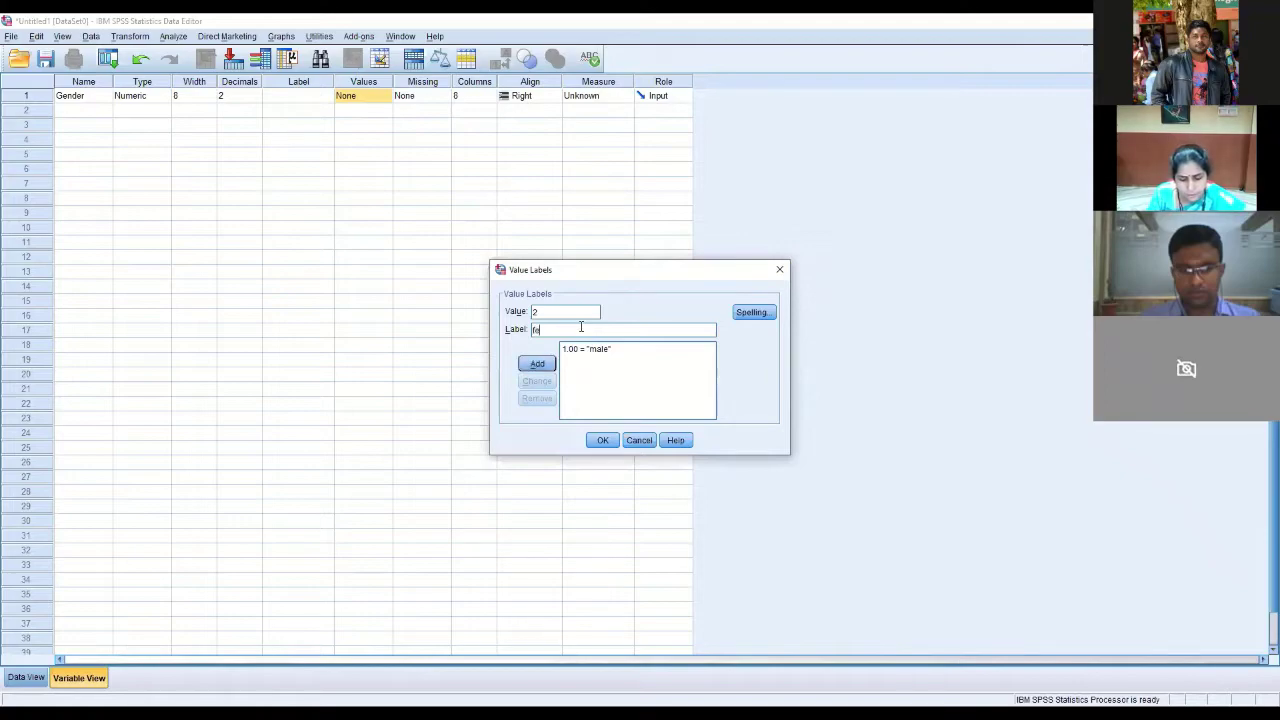
{"action": "type", "text": "male"}
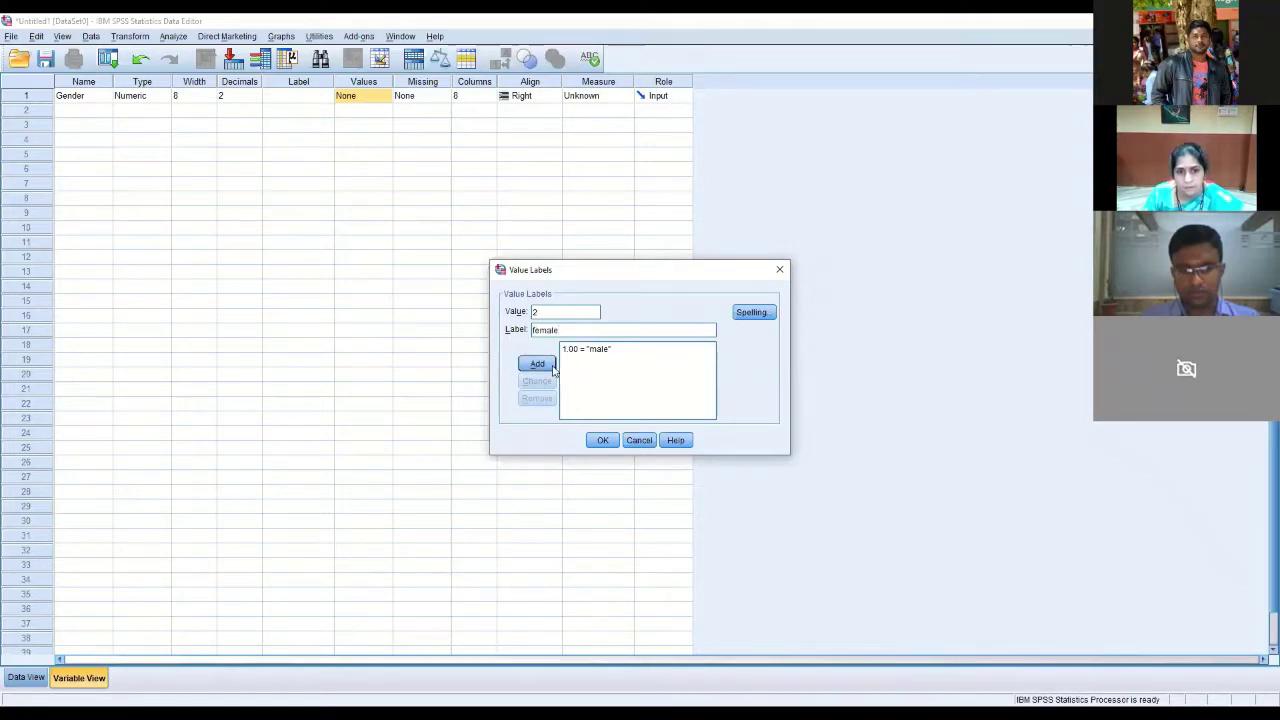
{"action": "left_click", "coordinate": [538, 364]}
{"action": "left_click", "coordinate": [603, 443]}
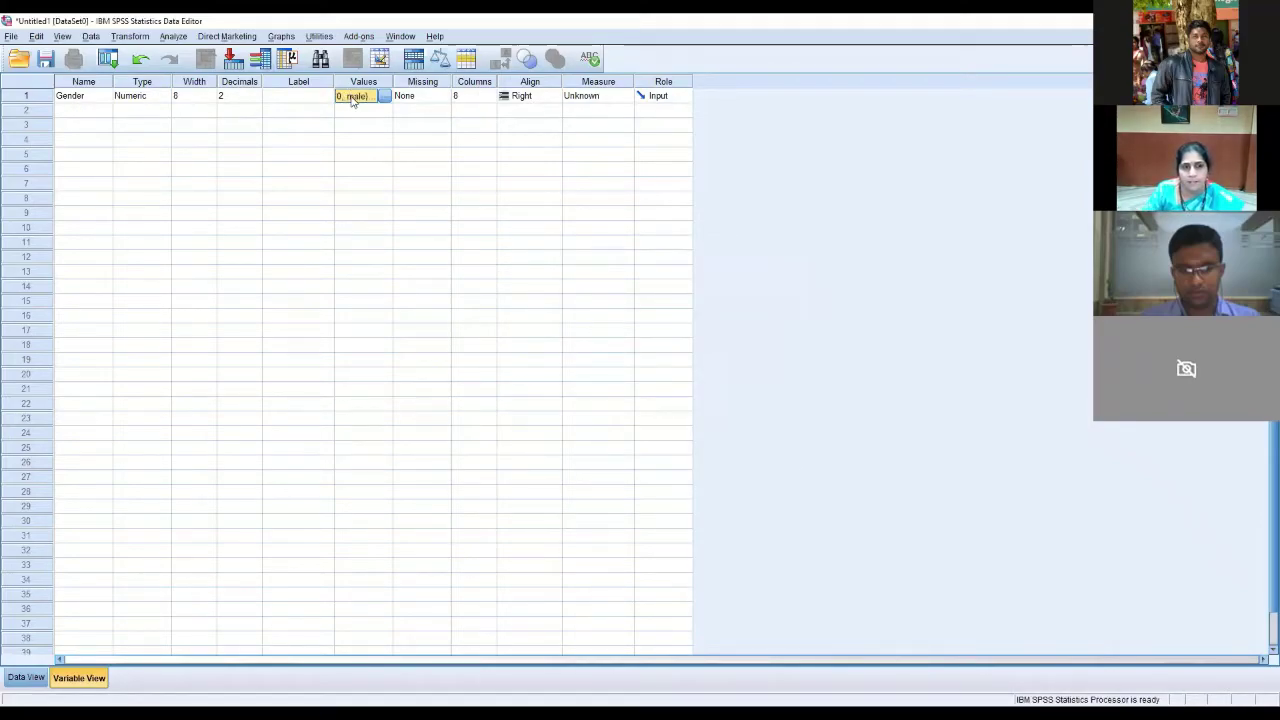
Create a second variable named Age below Gender
{"action": "left_click", "coordinate": [92, 112]}
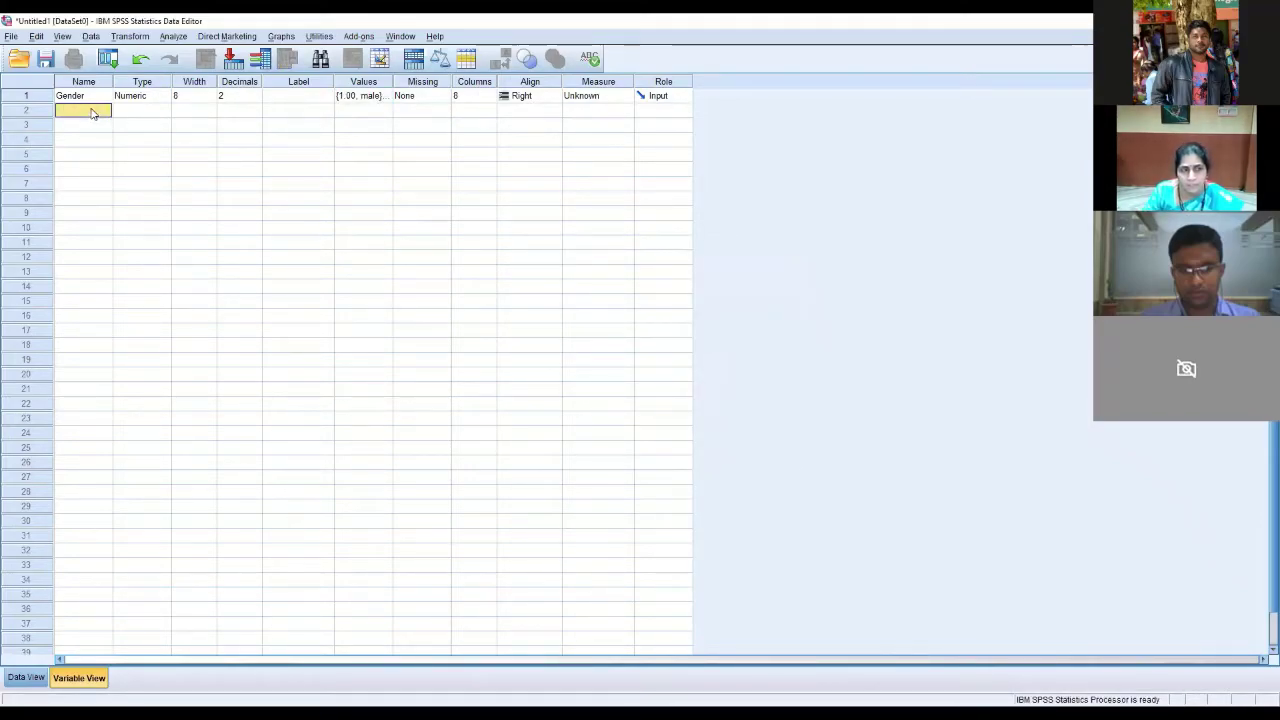
{"action": "type", "text": "A"}
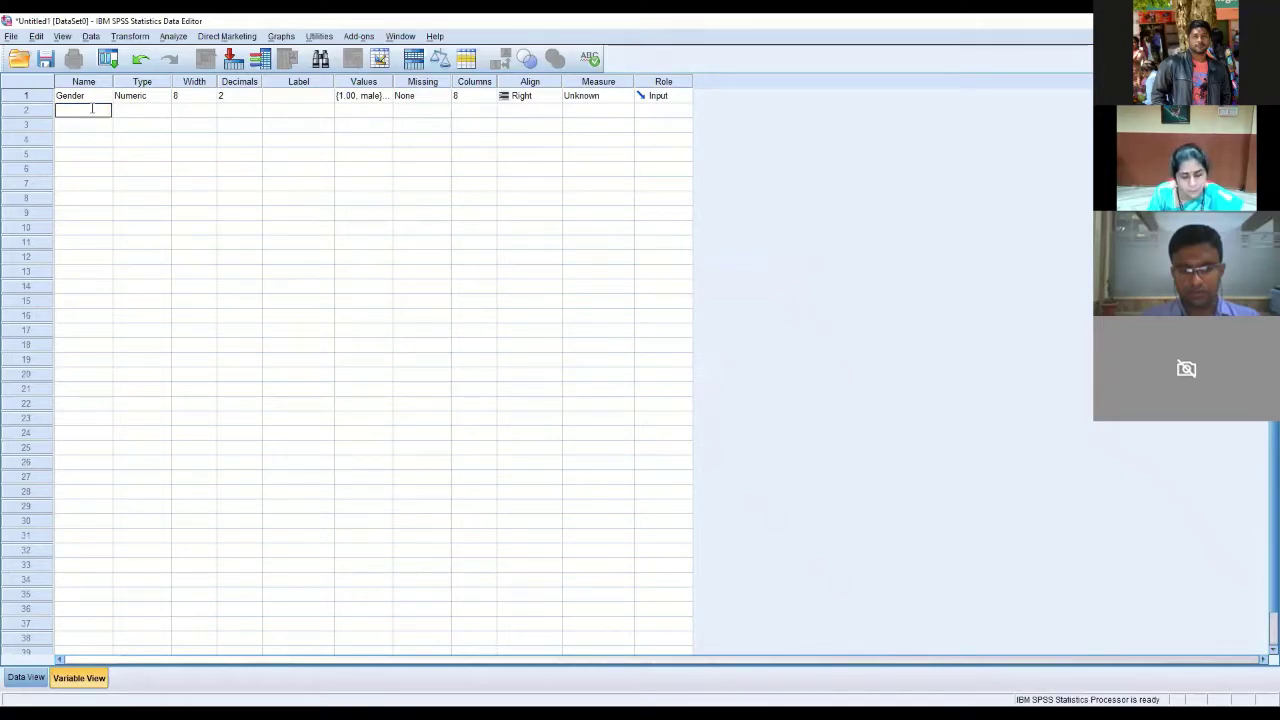
{"action": "type", "text": "Ag"}
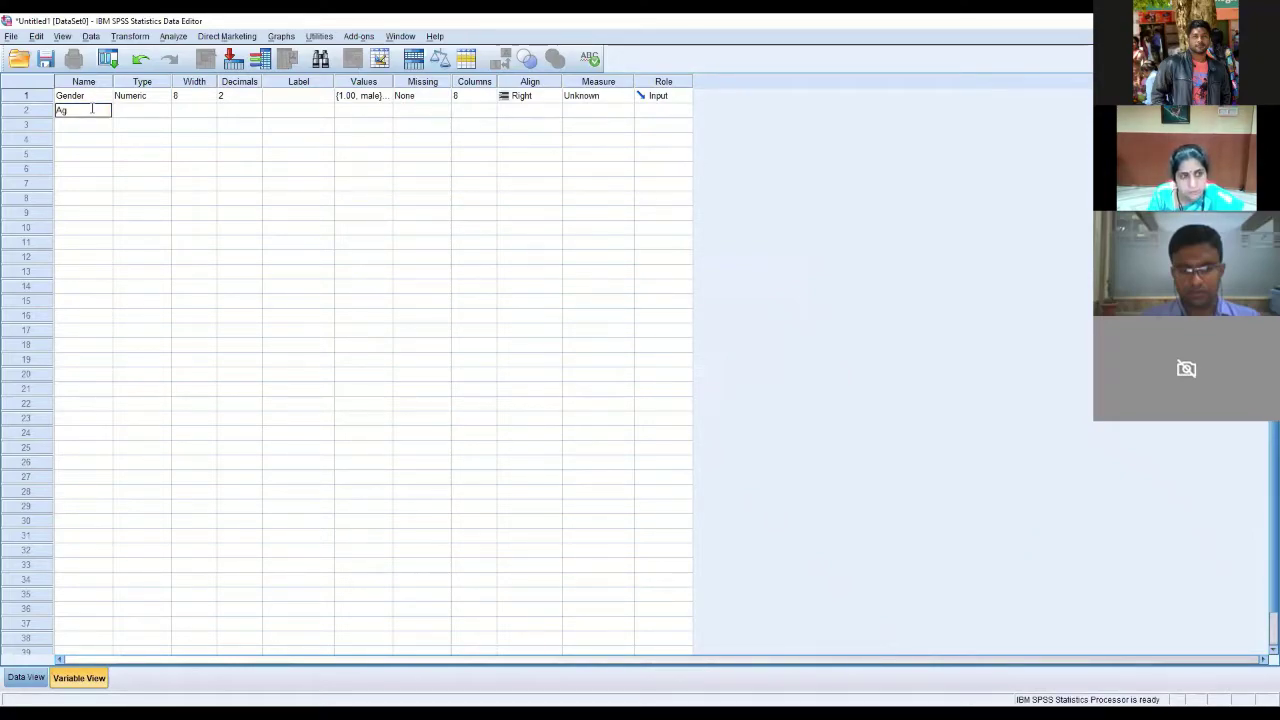
{"action": "type", "text": "e"}
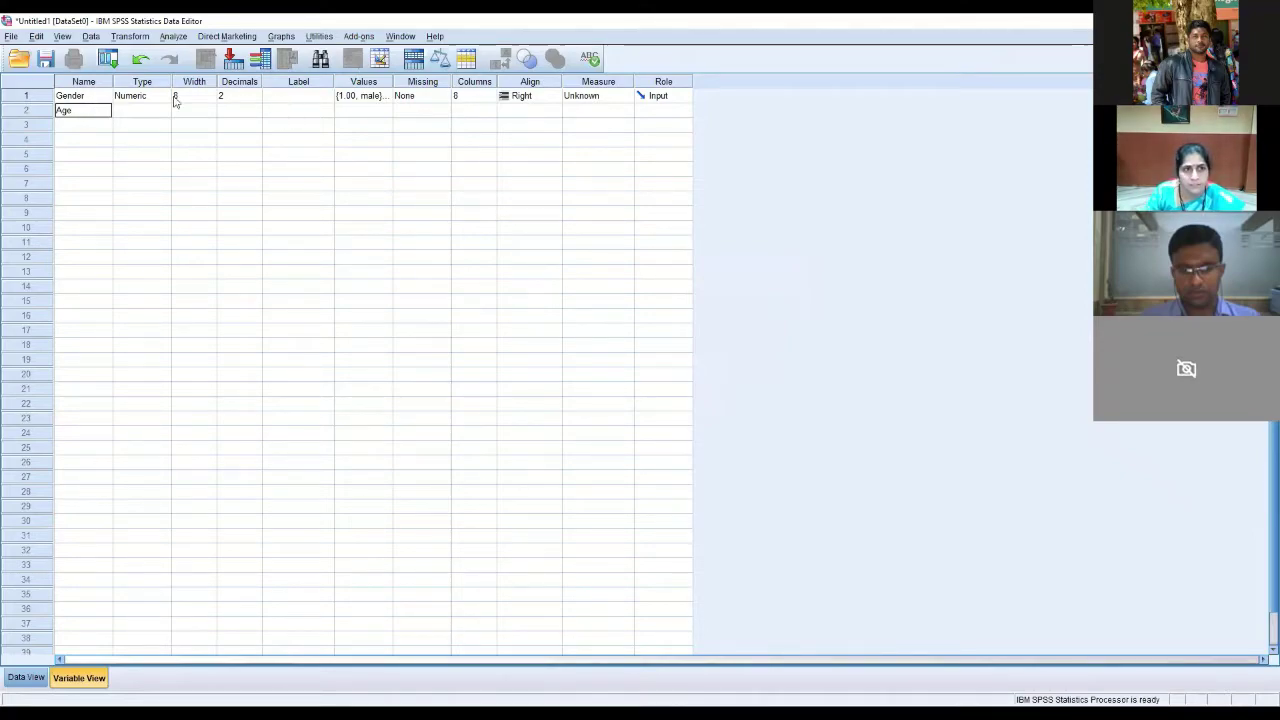
Add a value label to the Age variable that codes 1 as <15
{"action": "left_click", "coordinate": [377, 110]}
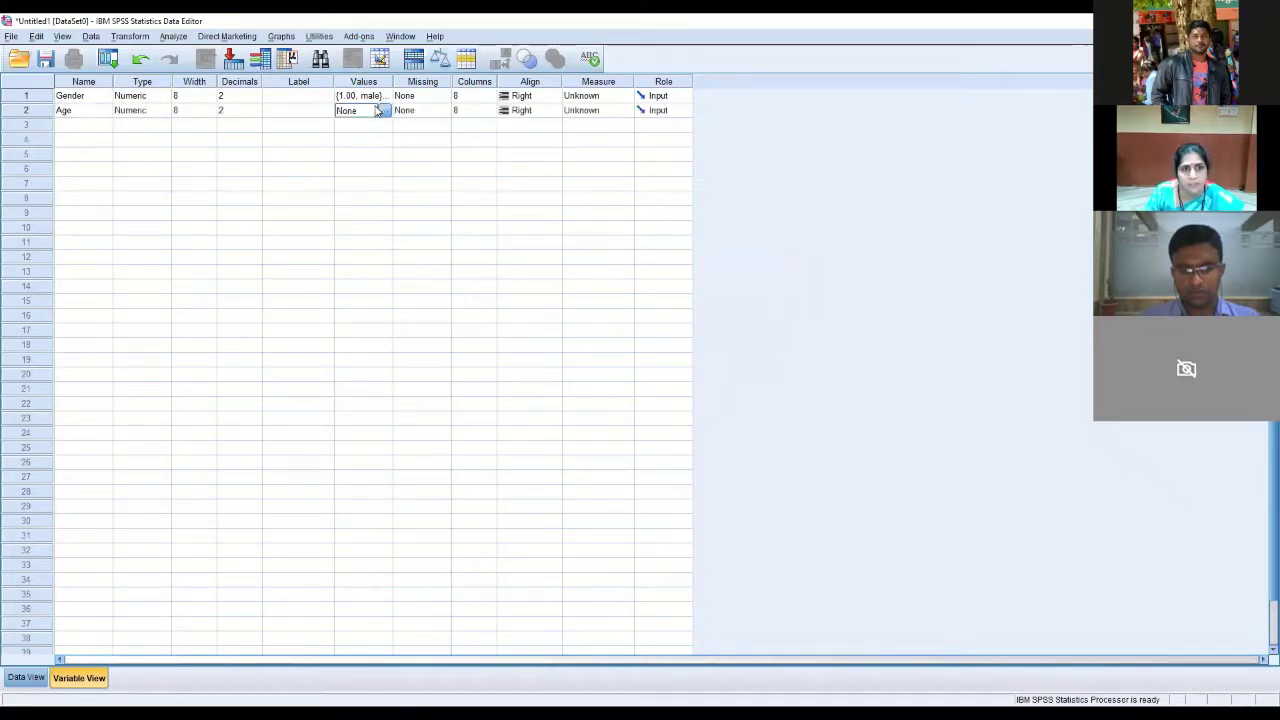
{"action": "left_click", "coordinate": [385, 111]}
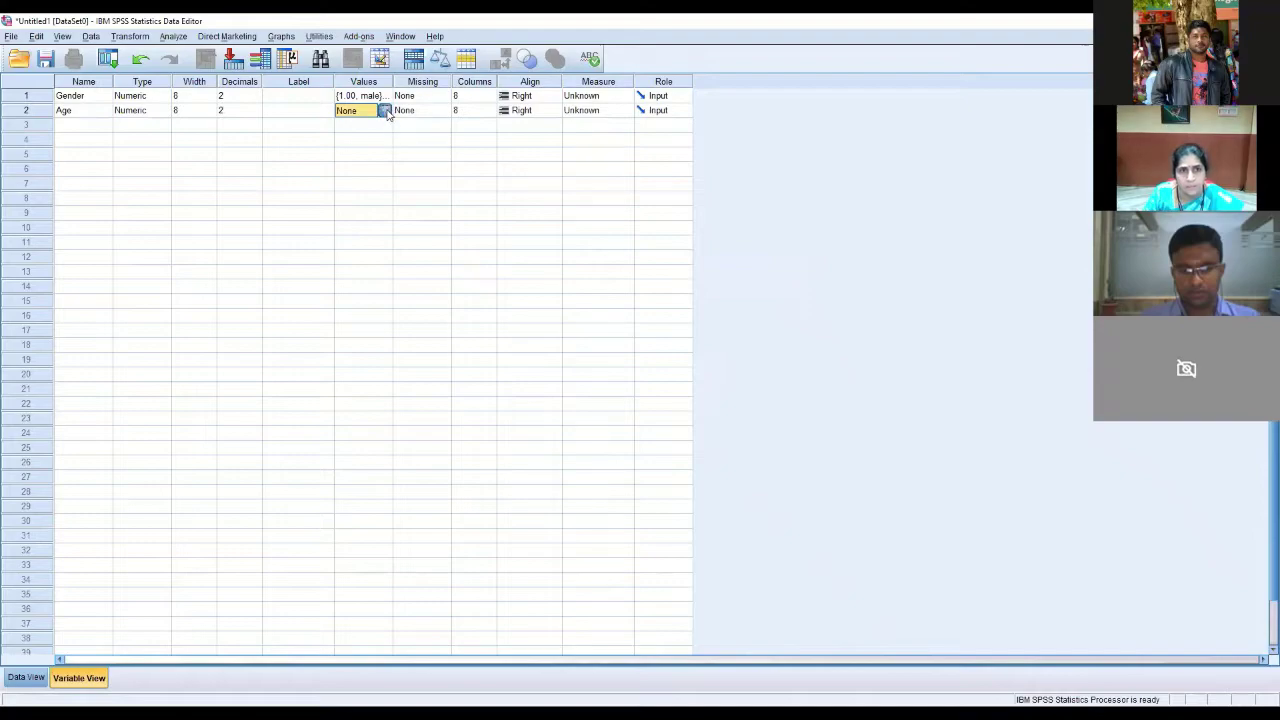
{"action": "left_click", "coordinate": [385, 111]}
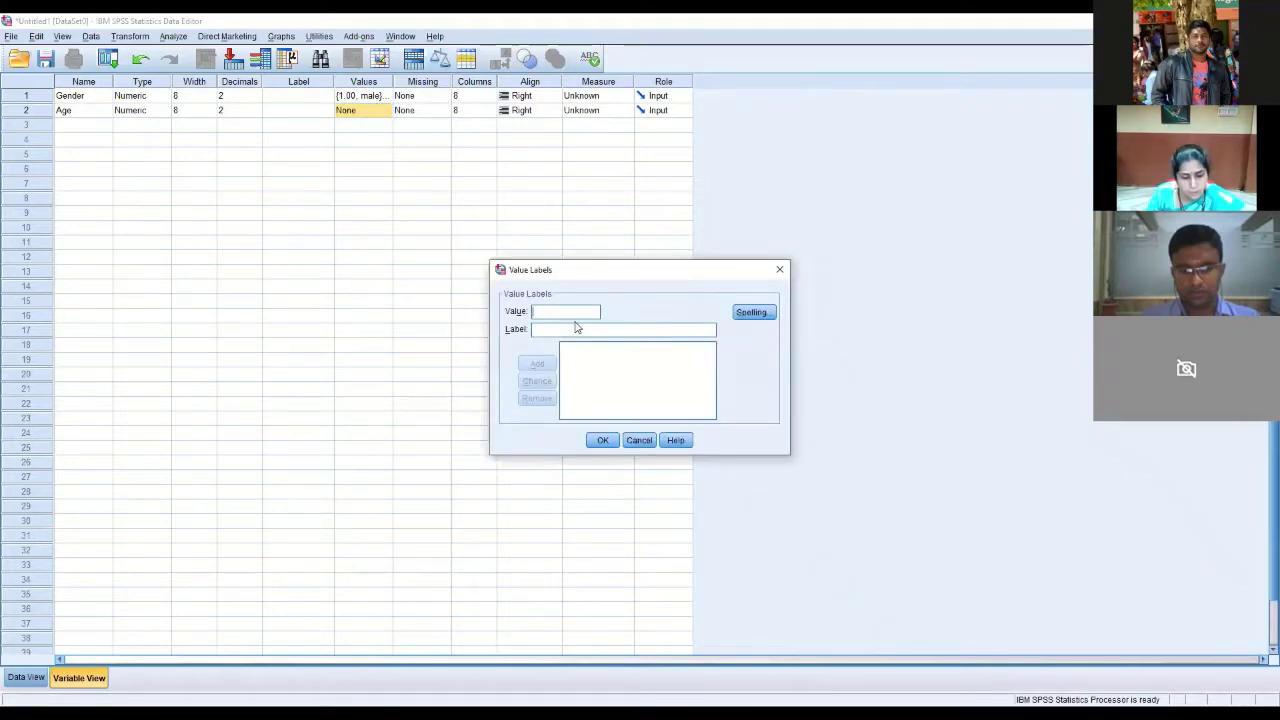
{"action": "left_click", "coordinate": [572, 330]}
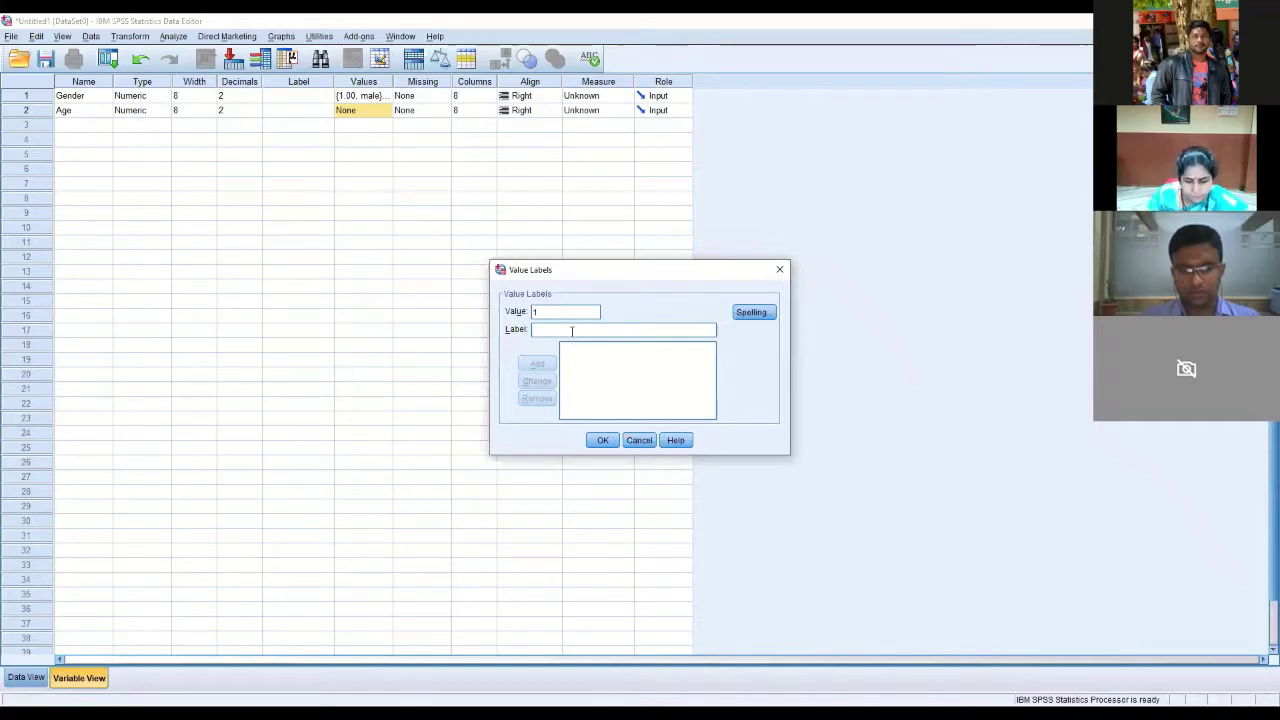
{"action": "type", "text": "<15"}
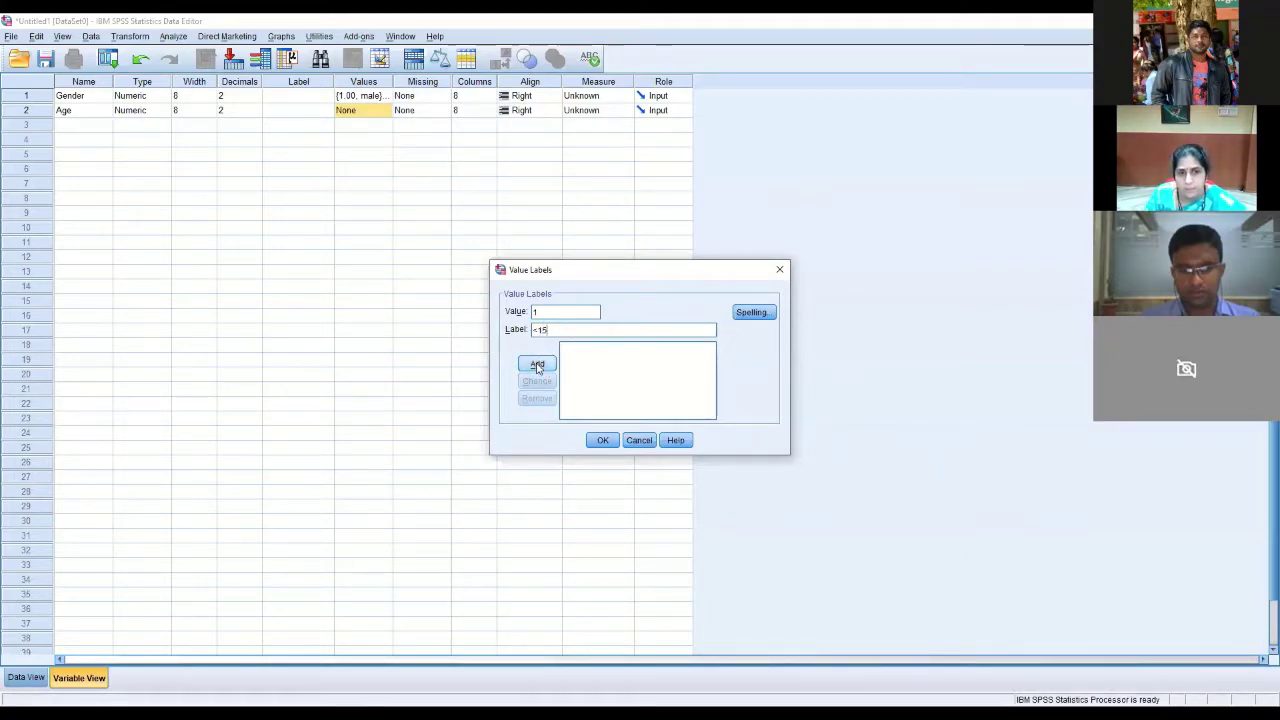
{"action": "left_click", "coordinate": [537, 365]}
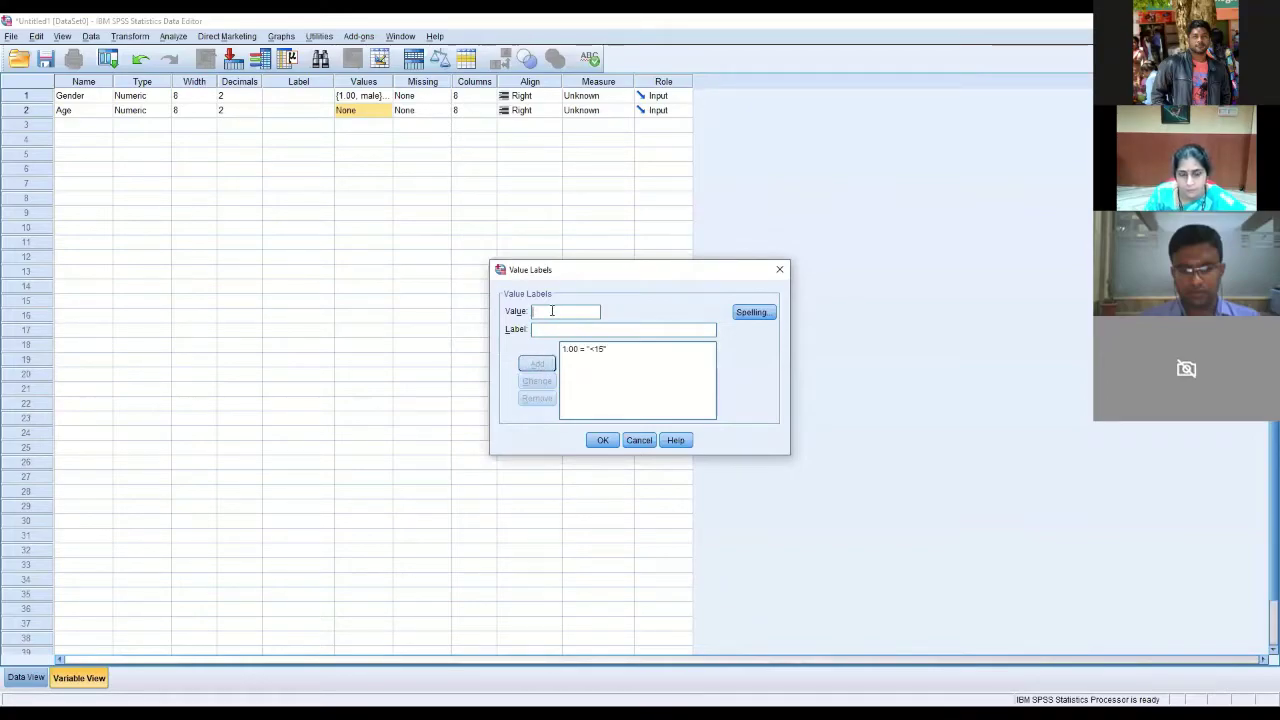
Add a second Age value label that codes 2 as 16-25
{"action": "type", "text": "2"}
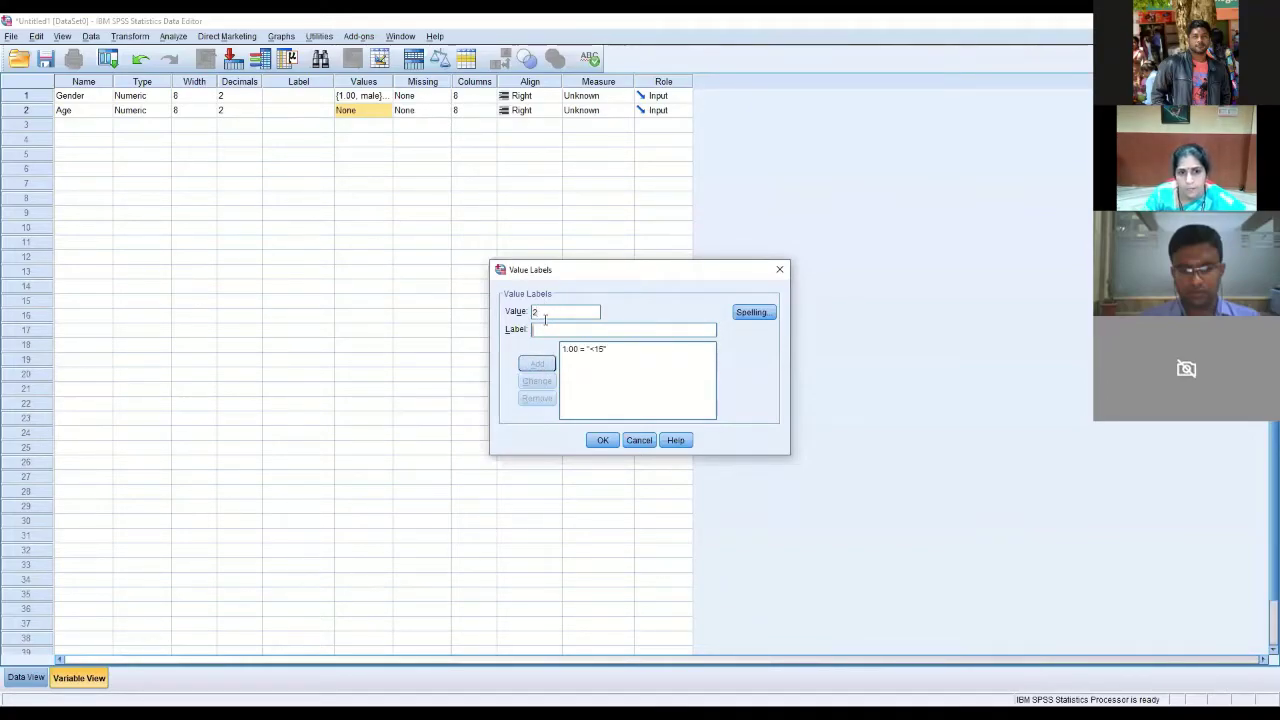
{"action": "left_click", "coordinate": [544, 328]}
{"action": "type", "text": "16-25"}
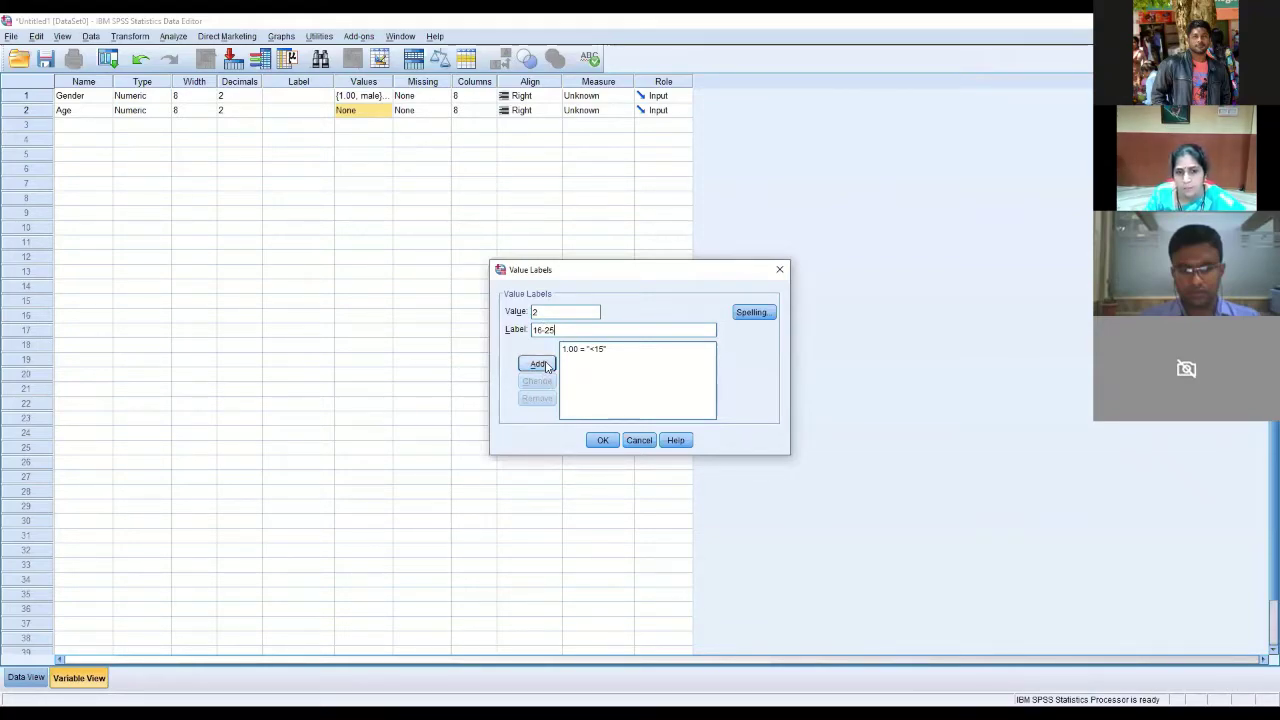
{"action": "left_click", "coordinate": [538, 364]}
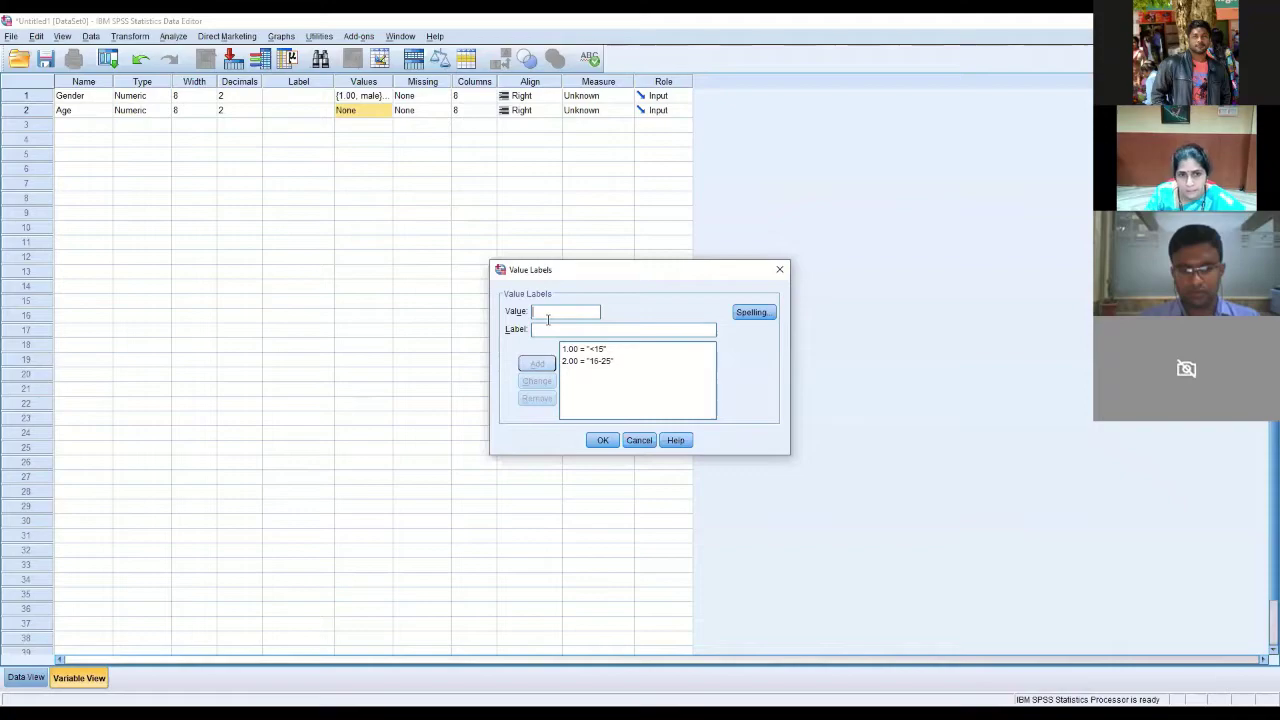
Add a third Age value label that codes 3 as 26-40 and accept the value labels
{"action": "type", "text": "2"}
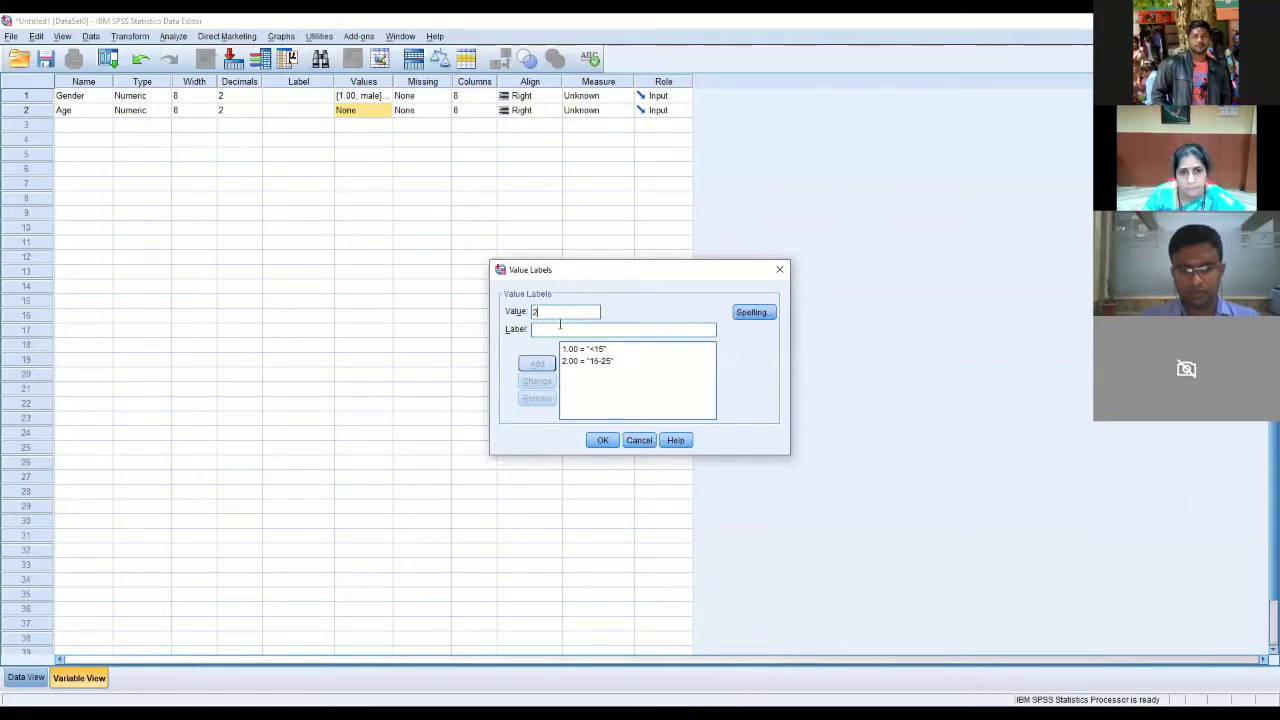
{"action": "left_click", "coordinate": [560, 330]}
{"action": "type", "text": "26-40"}
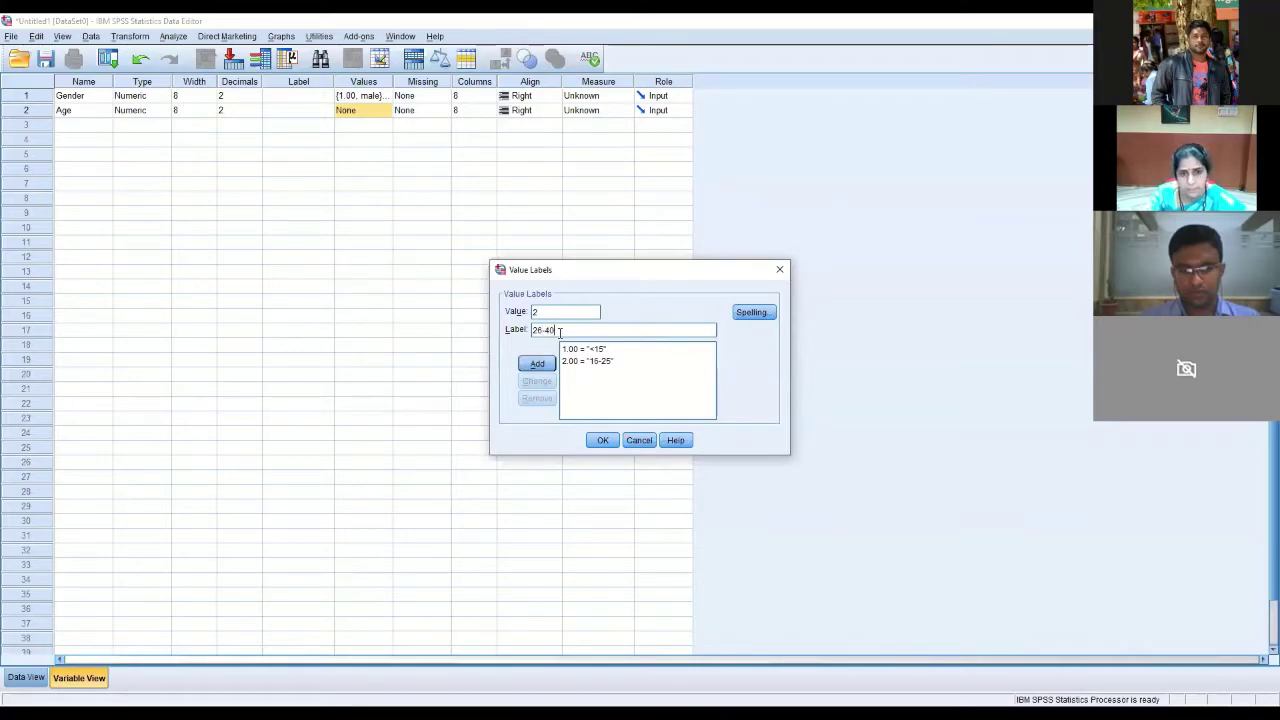
{"action": "left_click", "coordinate": [537, 364]}
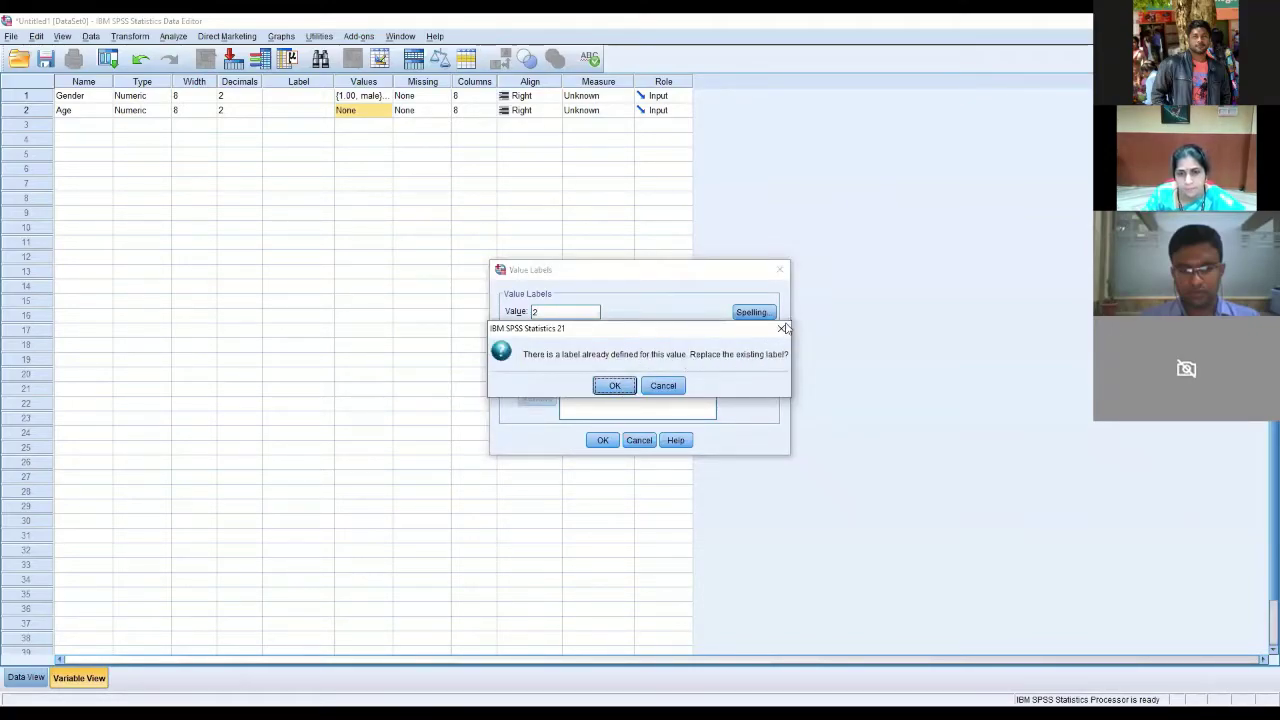
{"action": "left_click", "coordinate": [785, 329]}
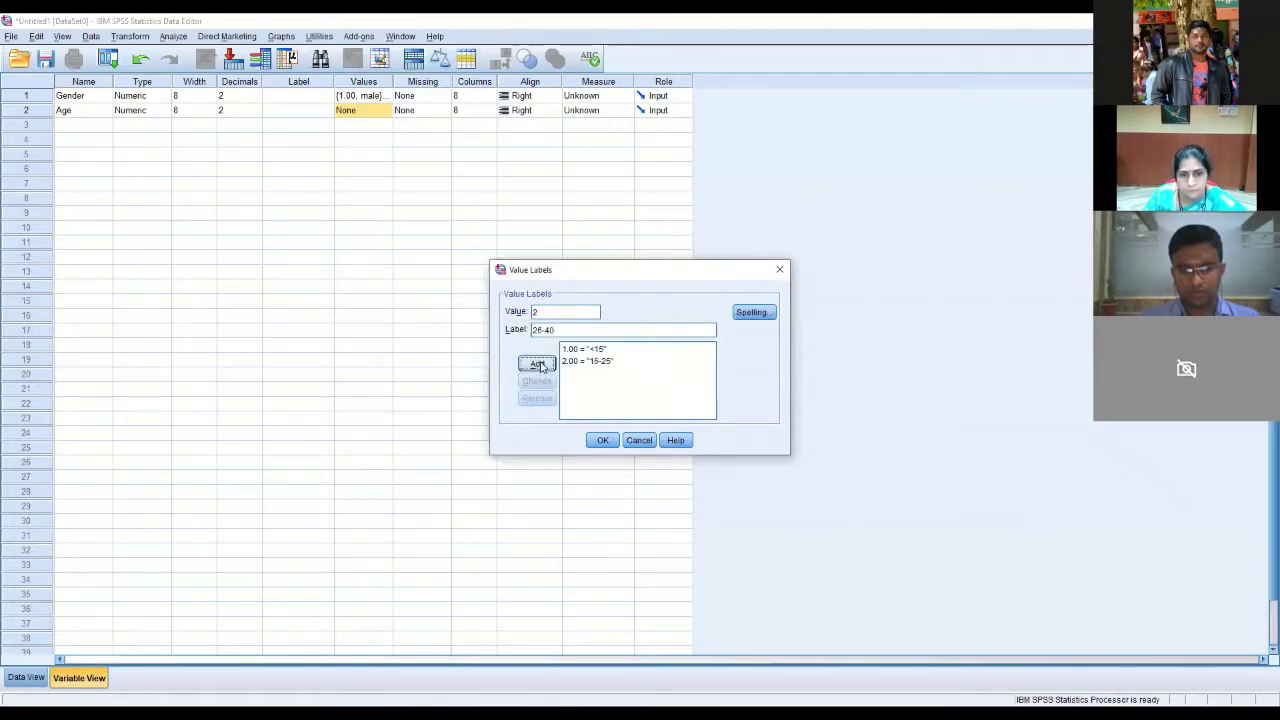
{"action": "left_click", "coordinate": [548, 313]}
{"action": "key", "text": "BackSpace"}
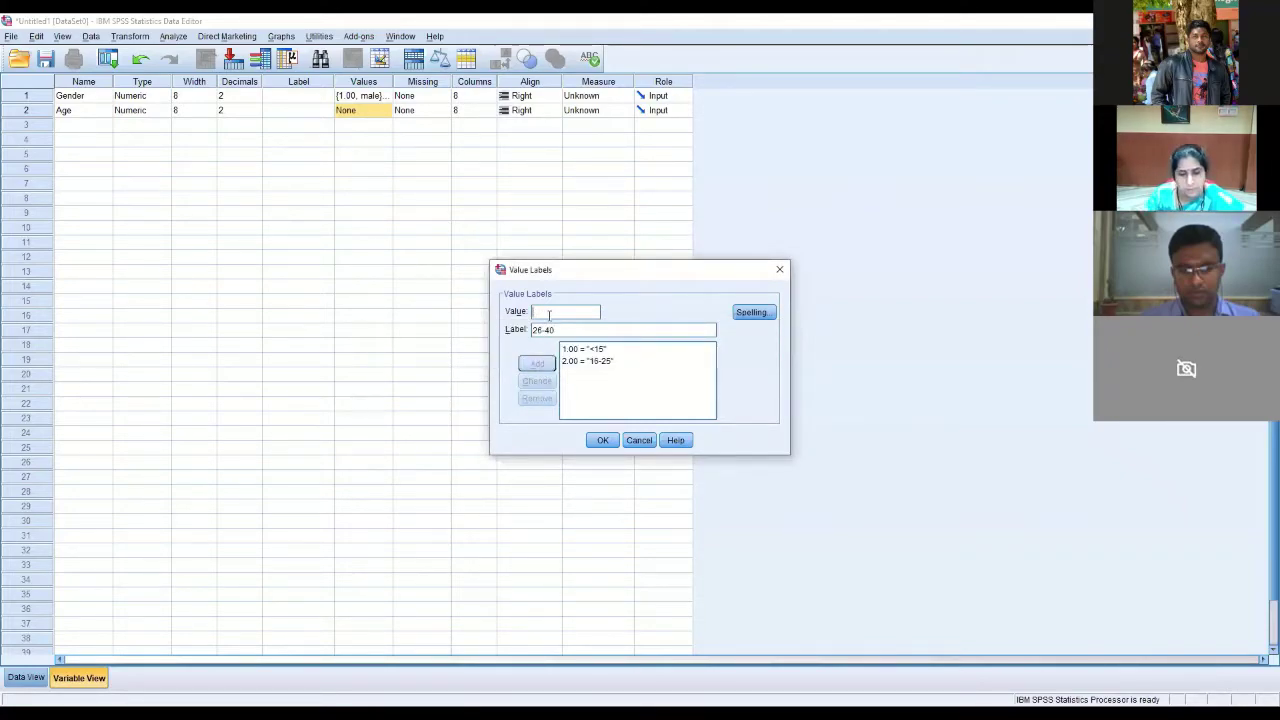
{"action": "type", "text": "3"}
{"action": "left_click", "coordinate": [537, 363]}
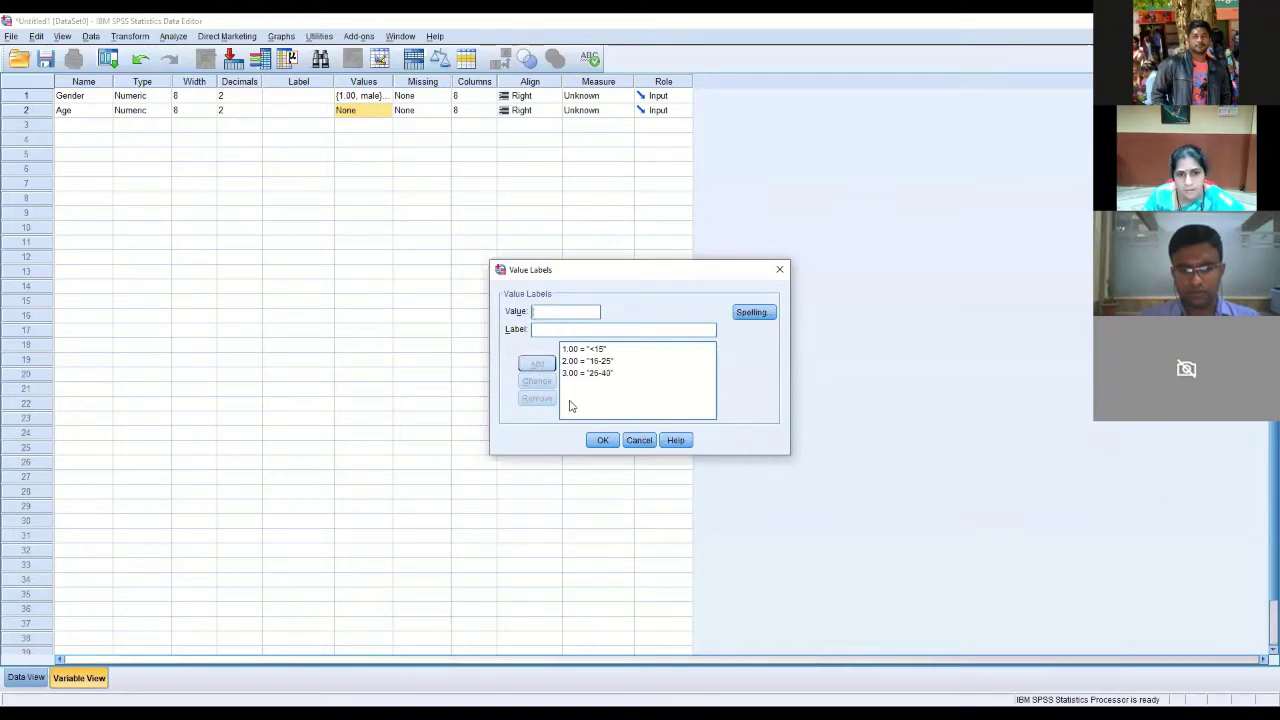
{"action": "left_click", "coordinate": [604, 441]}
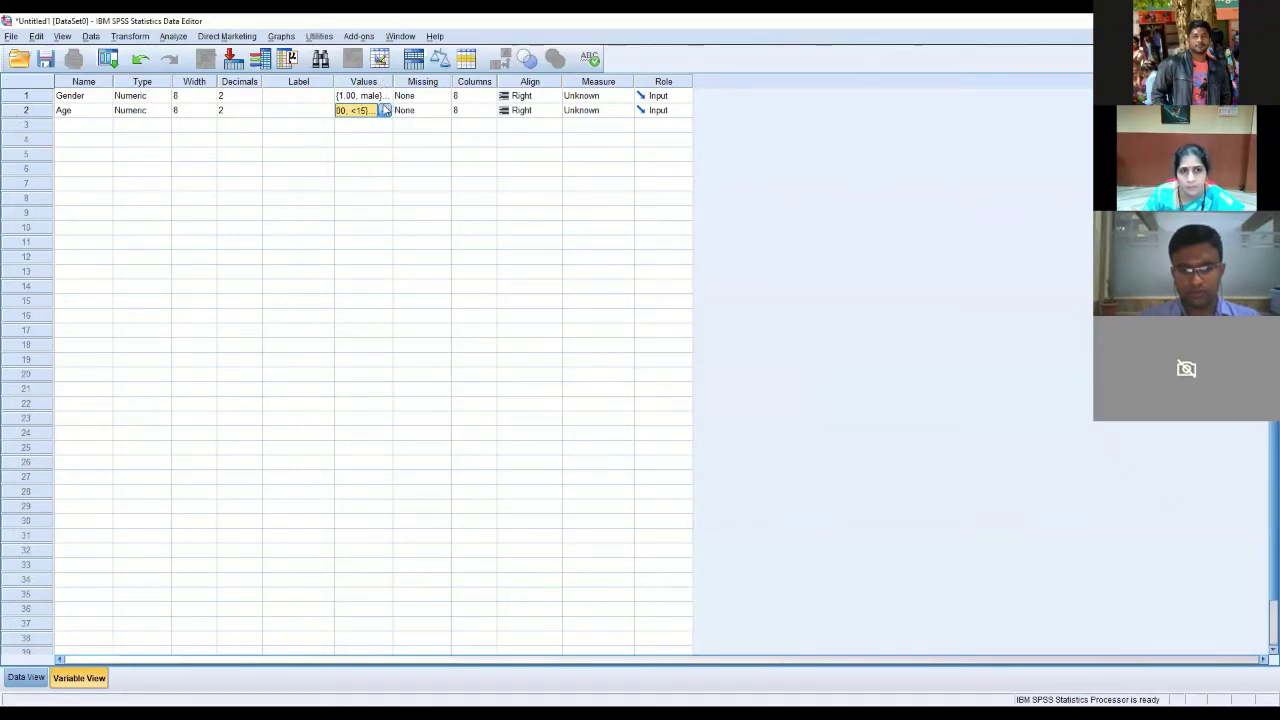
Try to create a third variable named Education below Age
{"action": "left_click", "coordinate": [70, 125]}
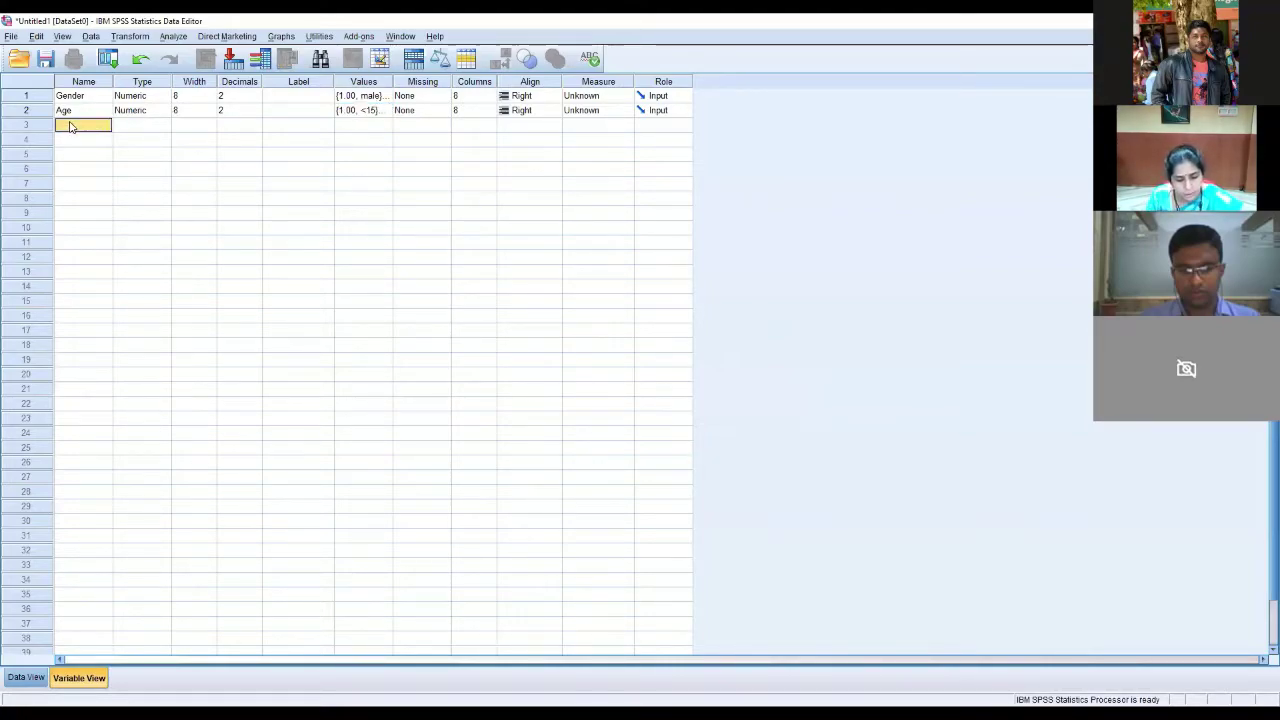
{"action": "type", "text": "Educa"}
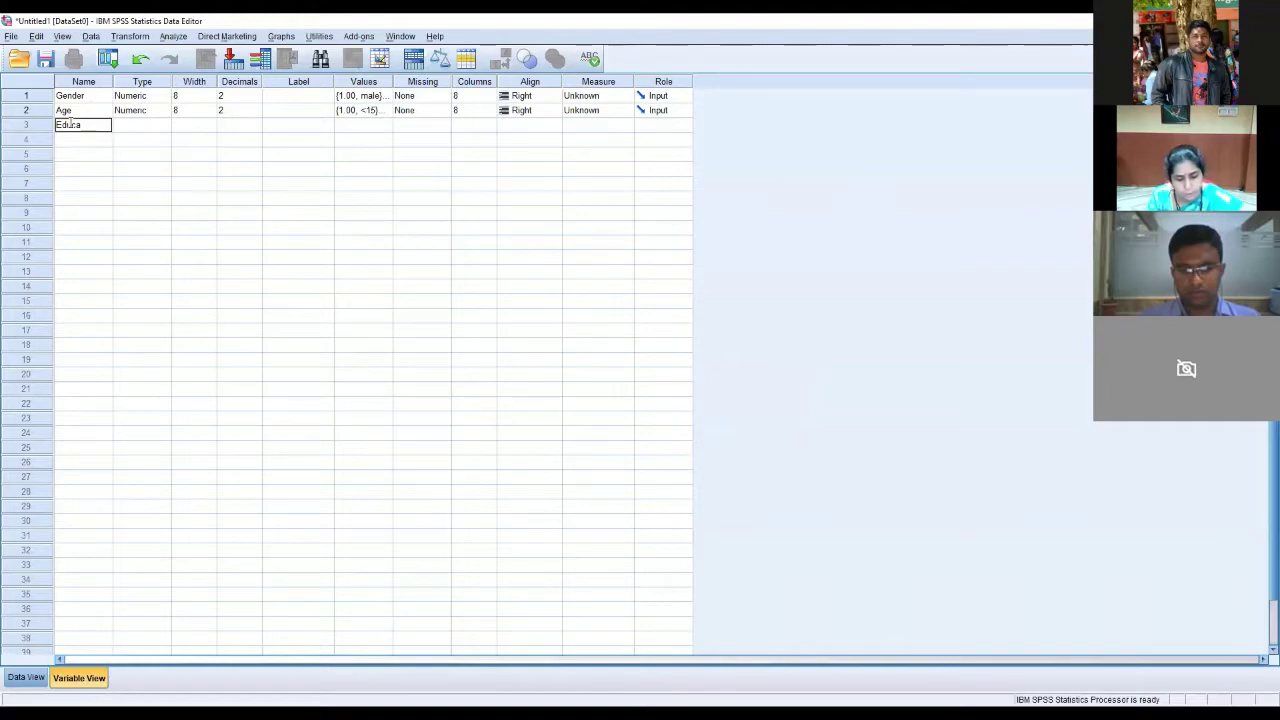
{"action": "type", "text": "tio"}
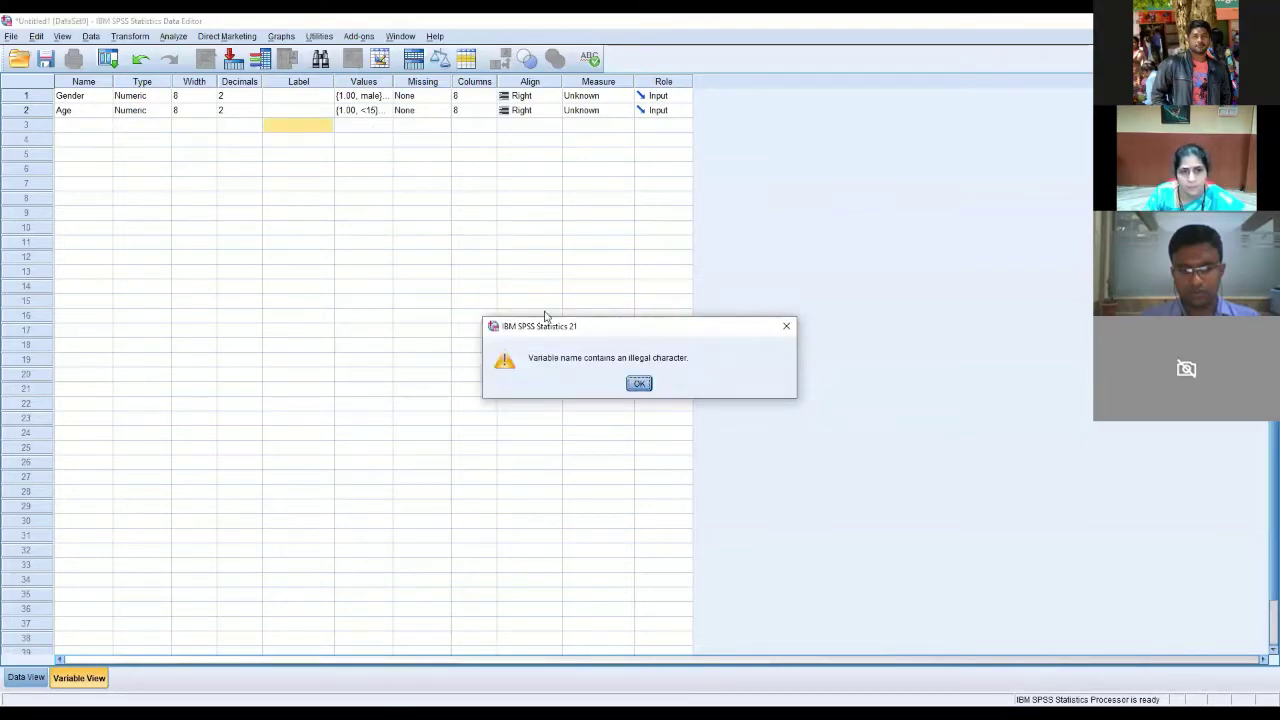
{"action": "key", "text": "Return"}
Add a value label to the third variable row that codes 1 as PUC
{"action": "left_click", "coordinate": [385, 127]}
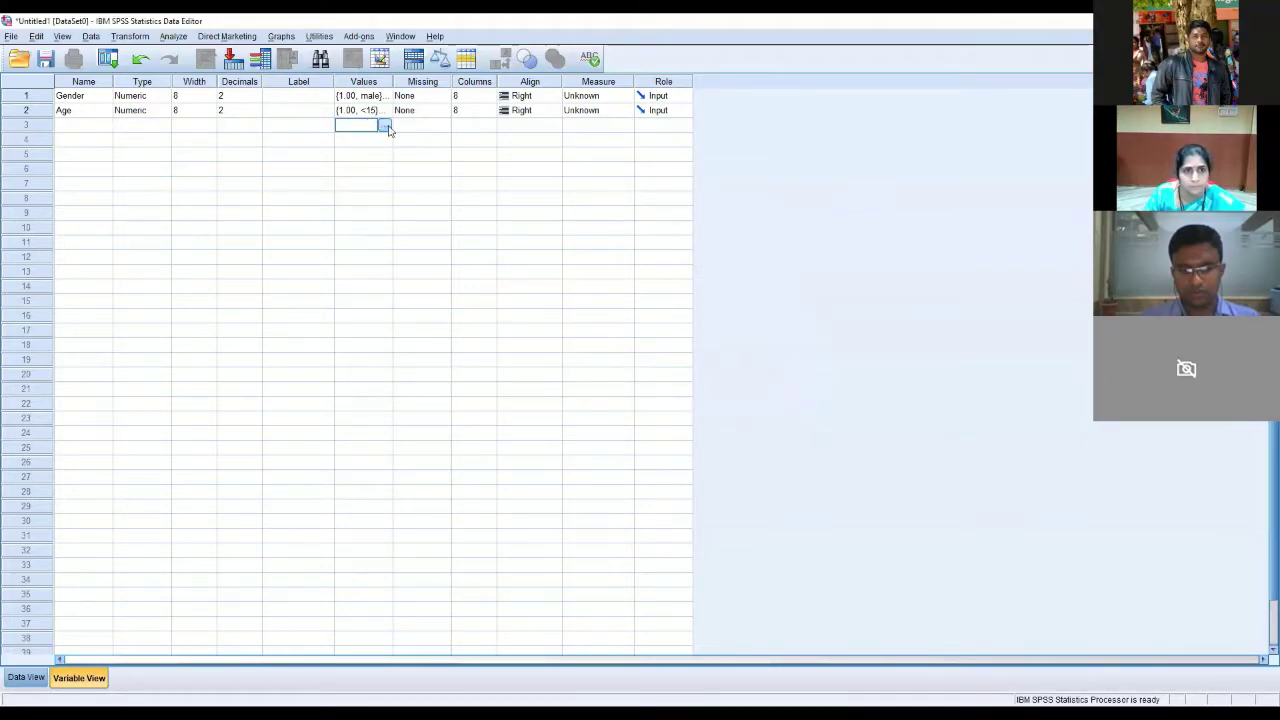
{"action": "left_click", "coordinate": [385, 126]}
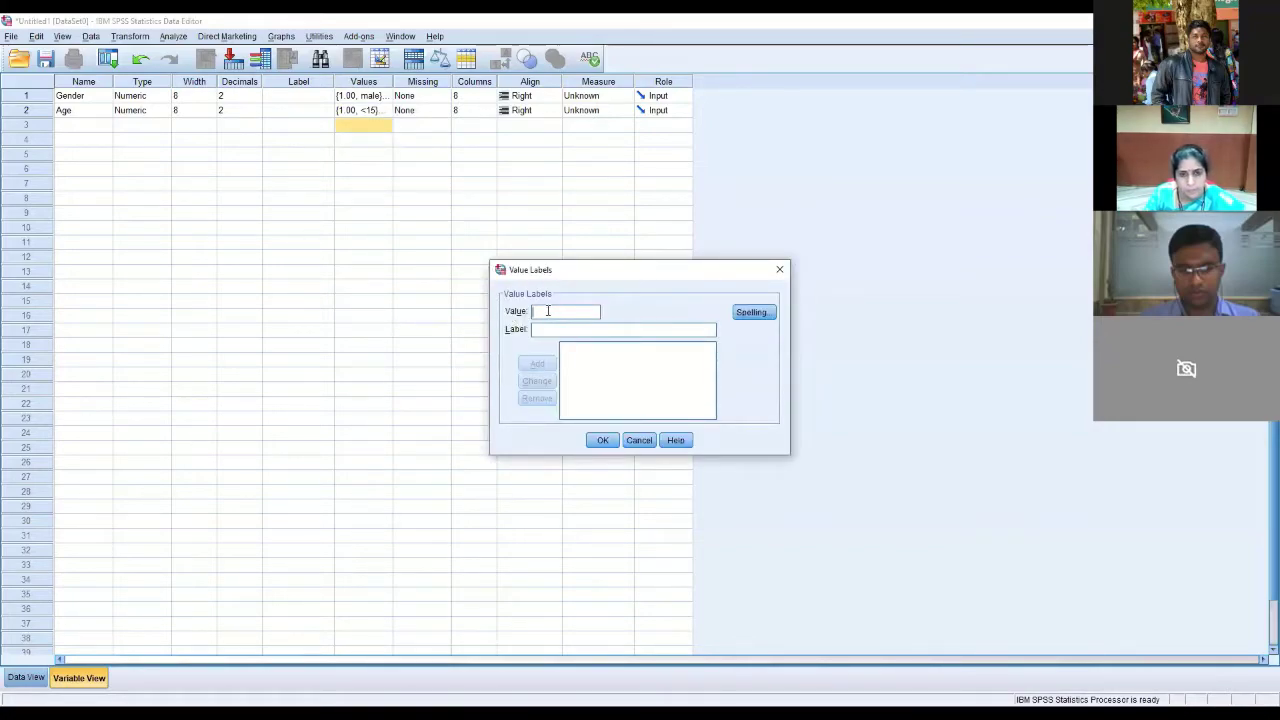
{"action": "left_click", "coordinate": [541, 328]}
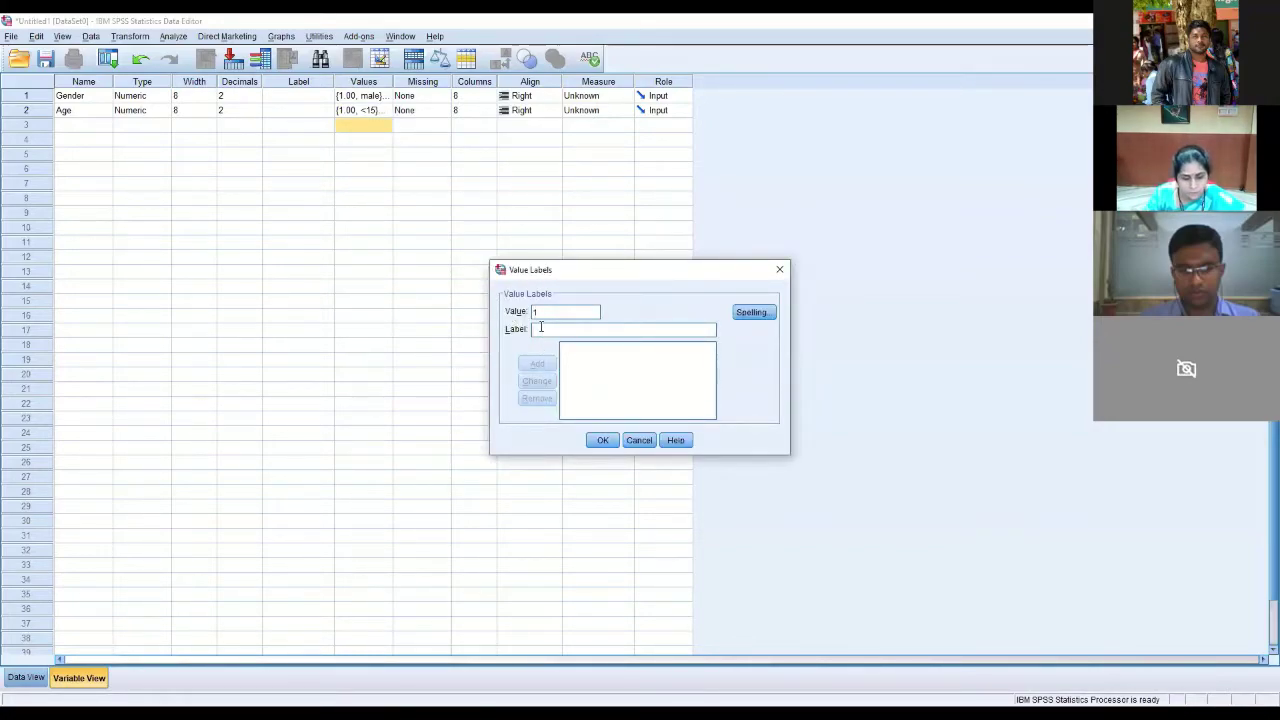
{"action": "type", "text": "1"}
{"action": "key", "text": "BackSpace"}
{"action": "type", "text": "pUC"}
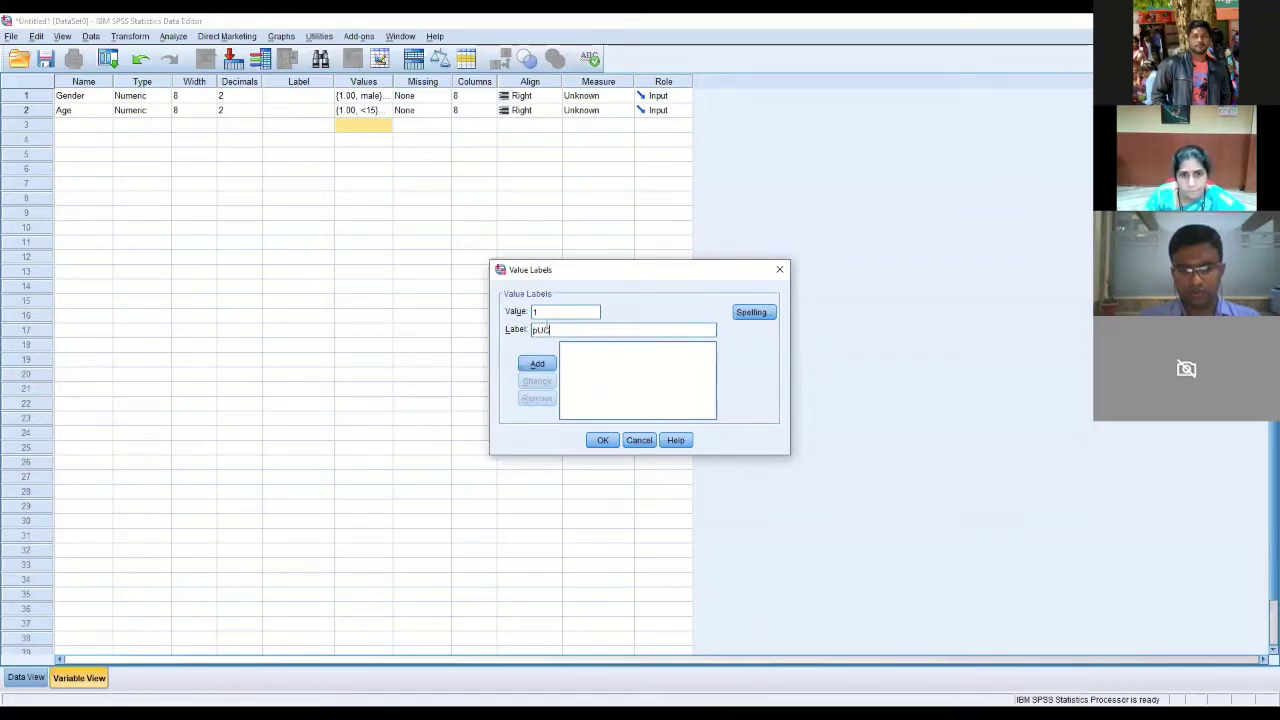
{"action": "key", "text": "BackSpace"}
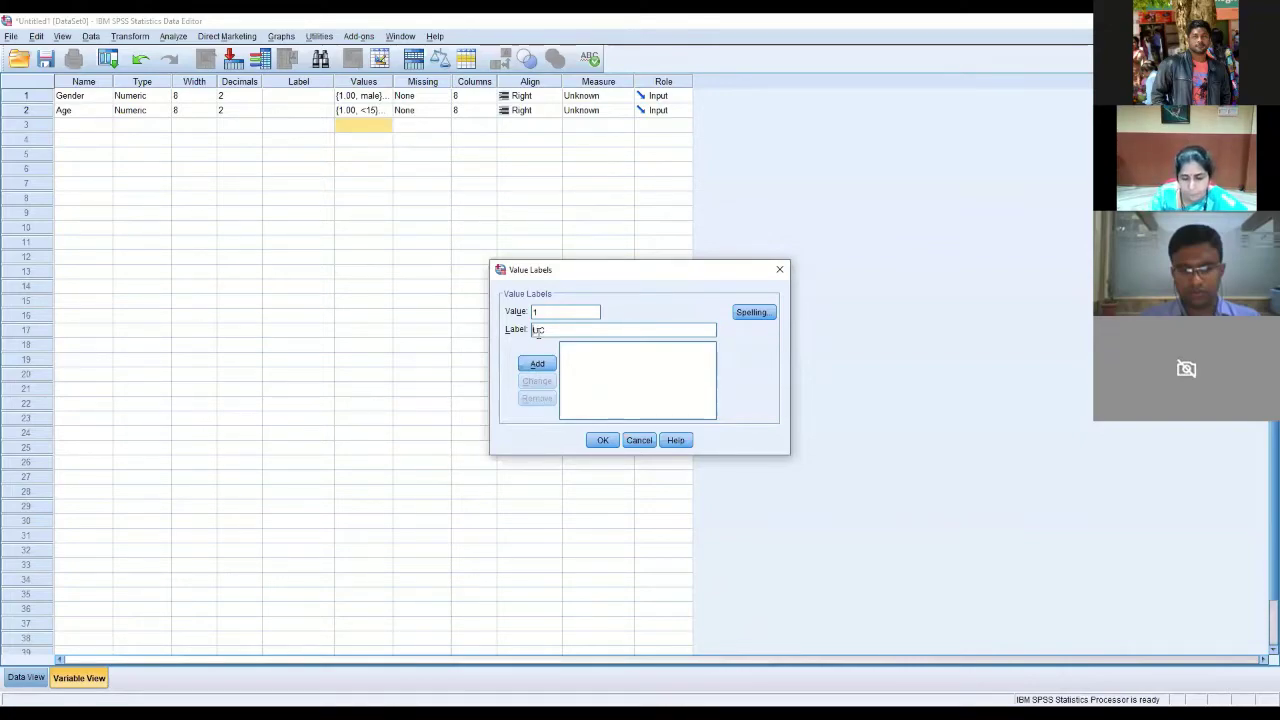
{"action": "type", "text": "PUC"}
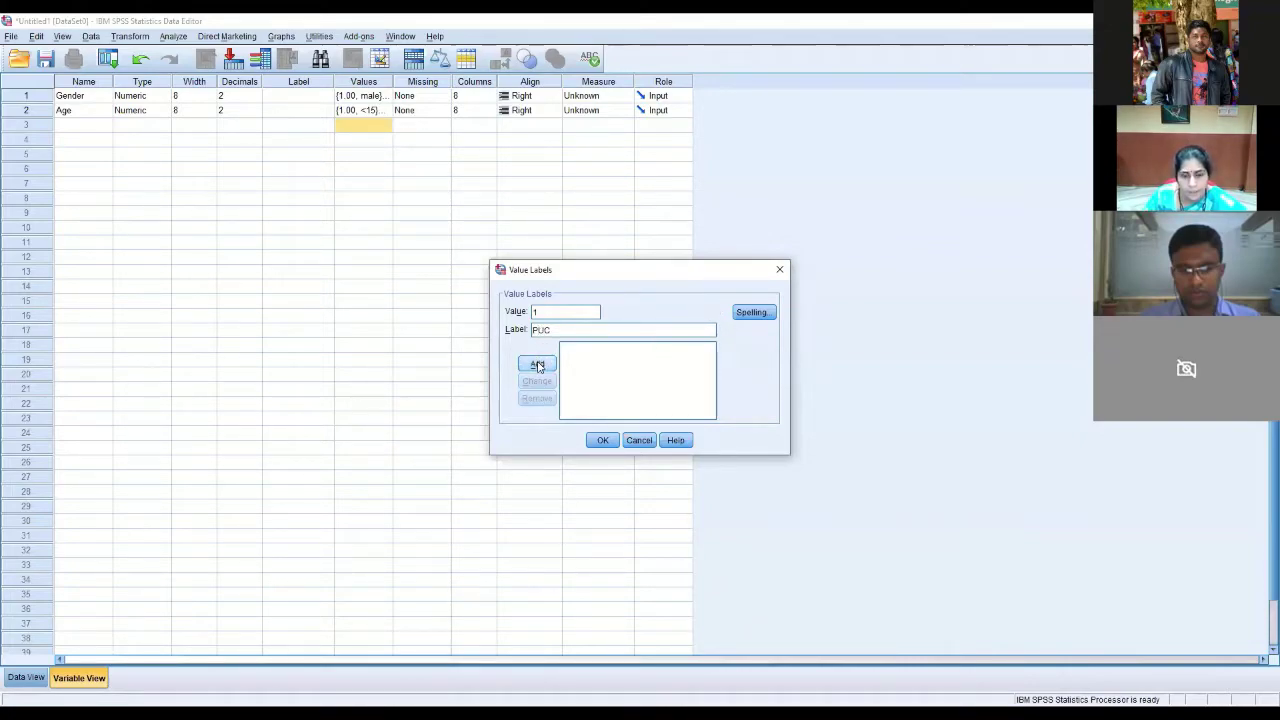
{"action": "left_click", "coordinate": [537, 364]}
Add two more value labels for the third variable, coding 2 as UG and 3 as PG
{"action": "type", "text": "2"}
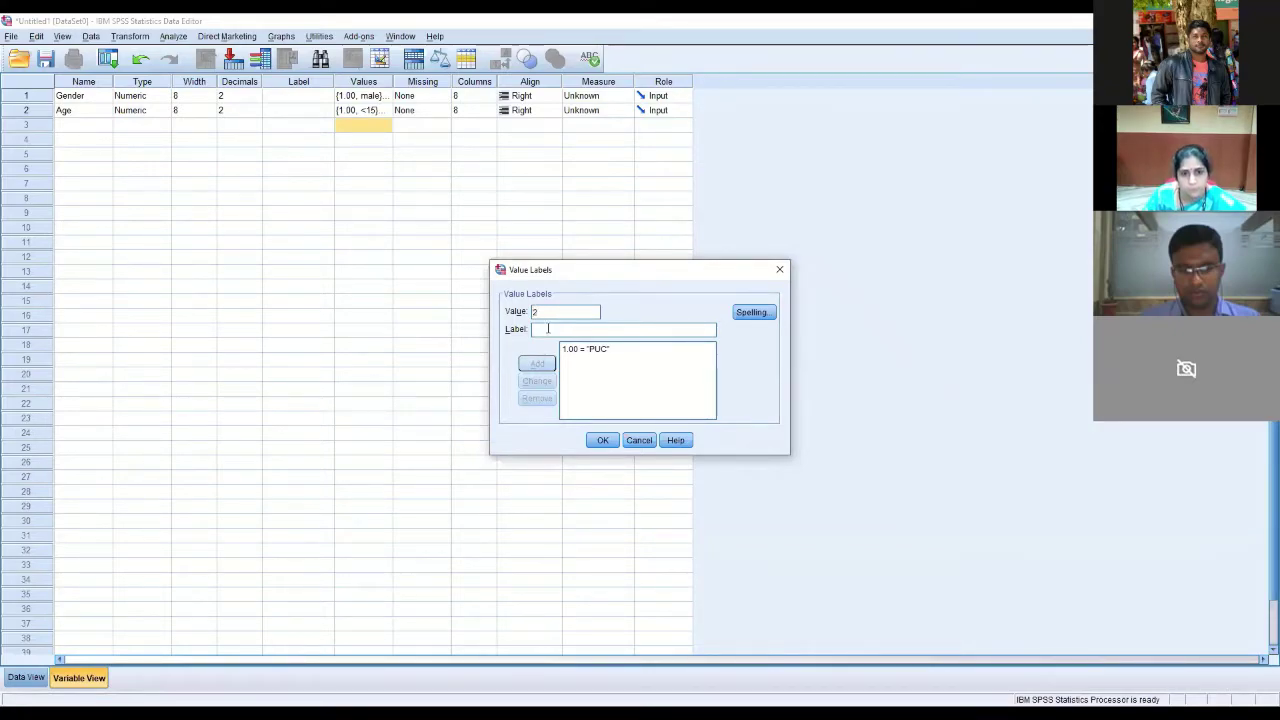
{"action": "type", "text": "UG"}
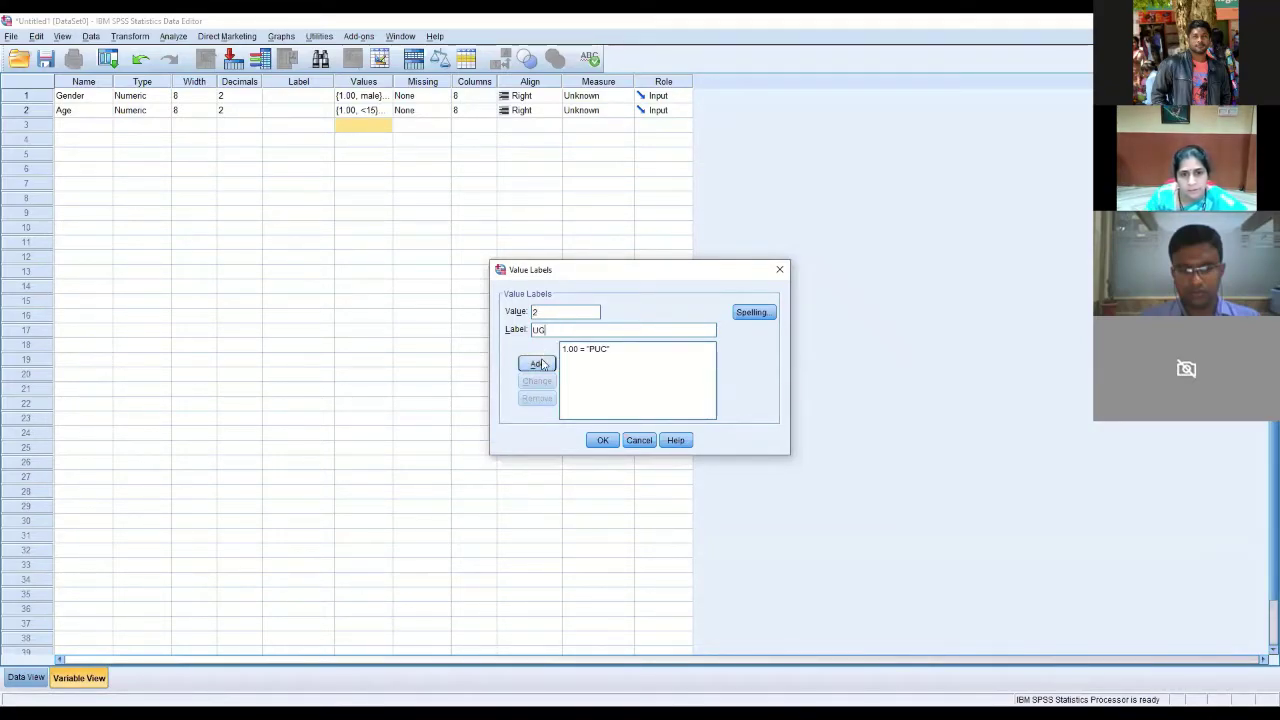
{"action": "left_click", "coordinate": [540, 364]}
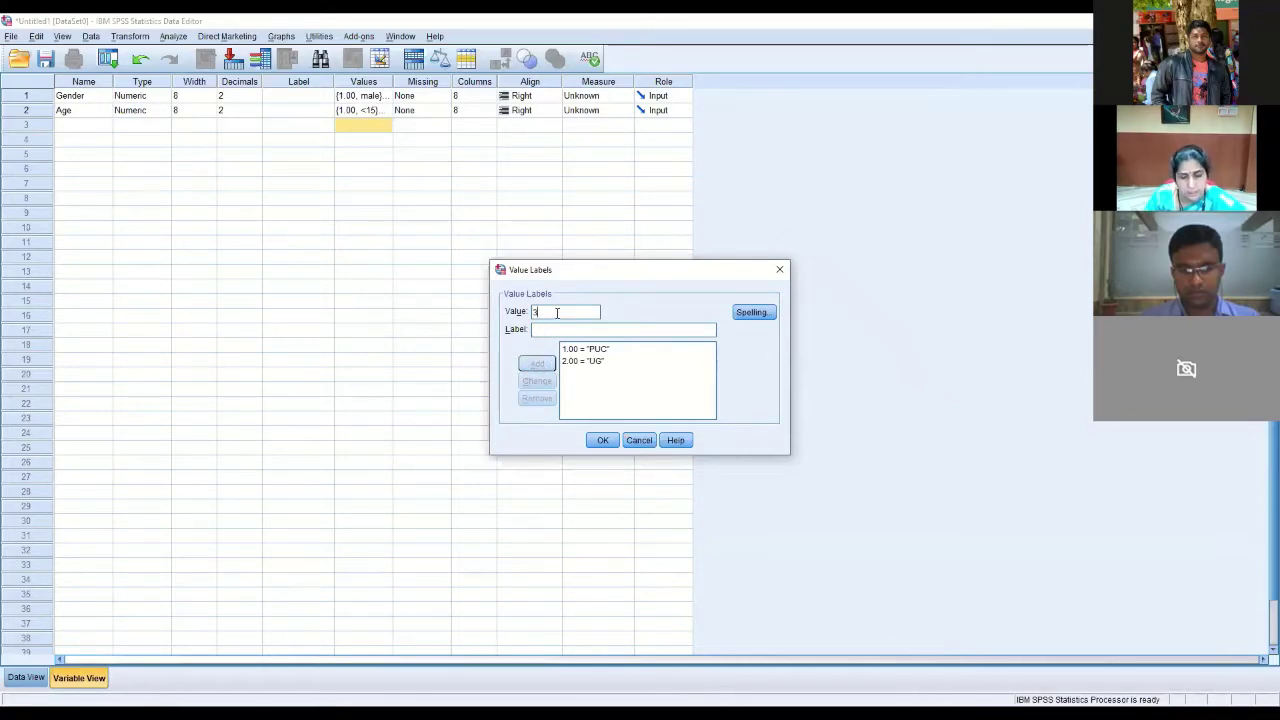
{"action": "type", "text": "PG"}
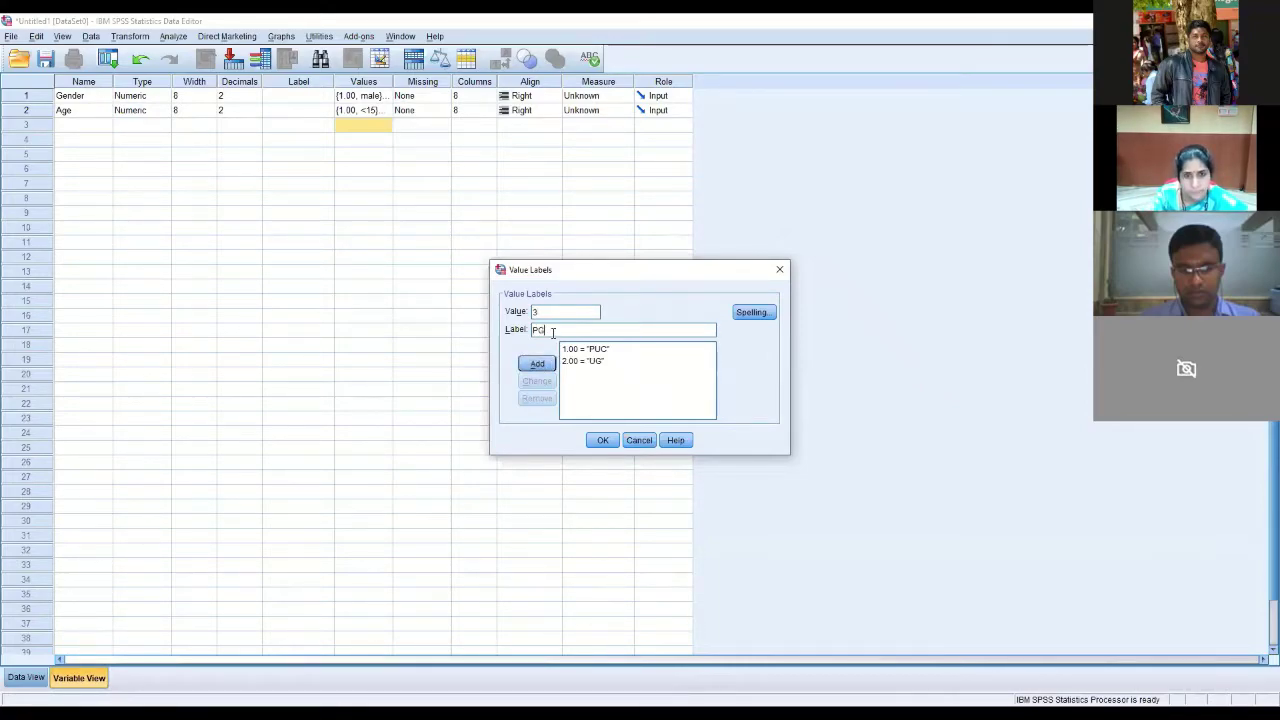
{"action": "left_click", "coordinate": [540, 364]}
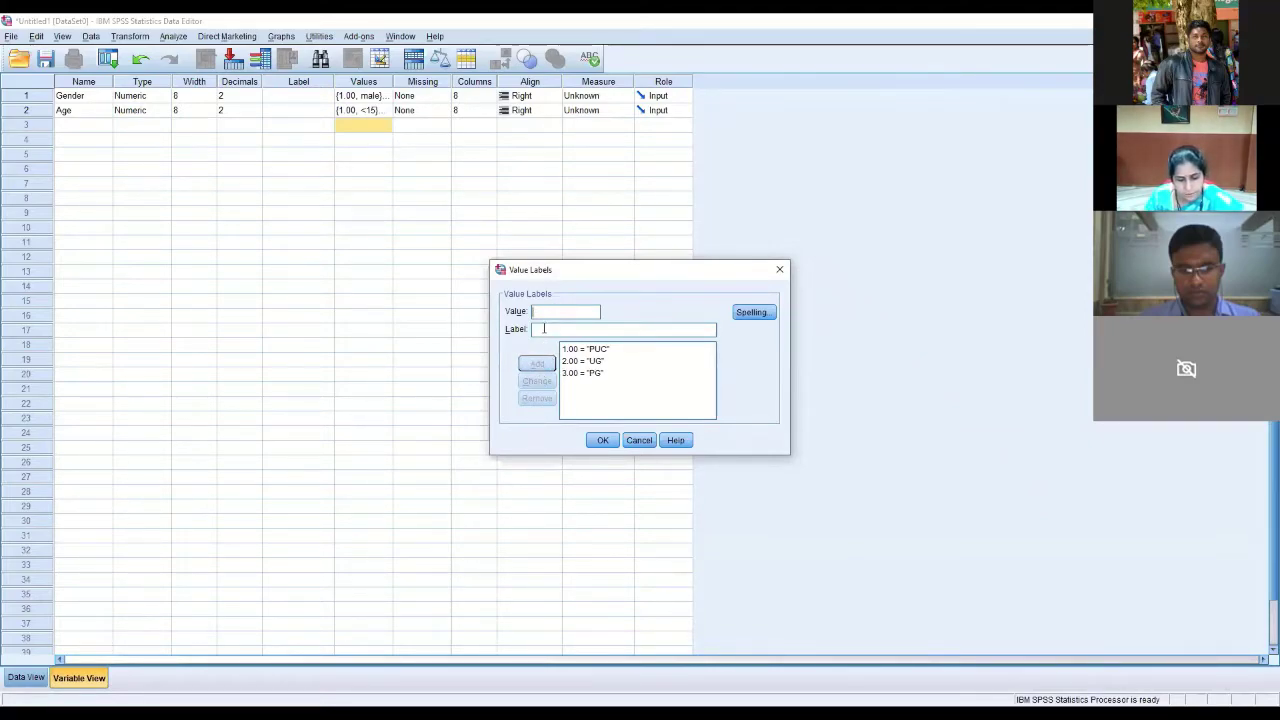
Add a fourth value label coding 4 as PHD and accept the third variable's value labels
{"action": "type", "text": "4"}
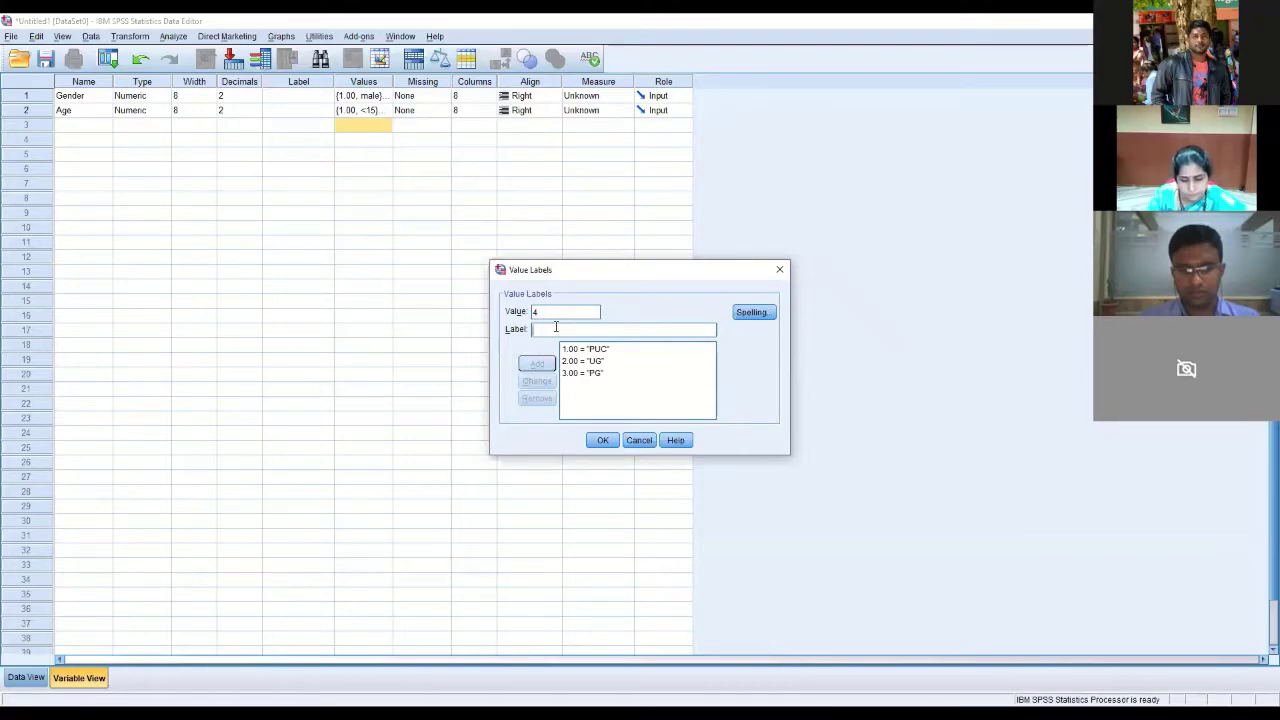
{"action": "type", "text": "PHD"}
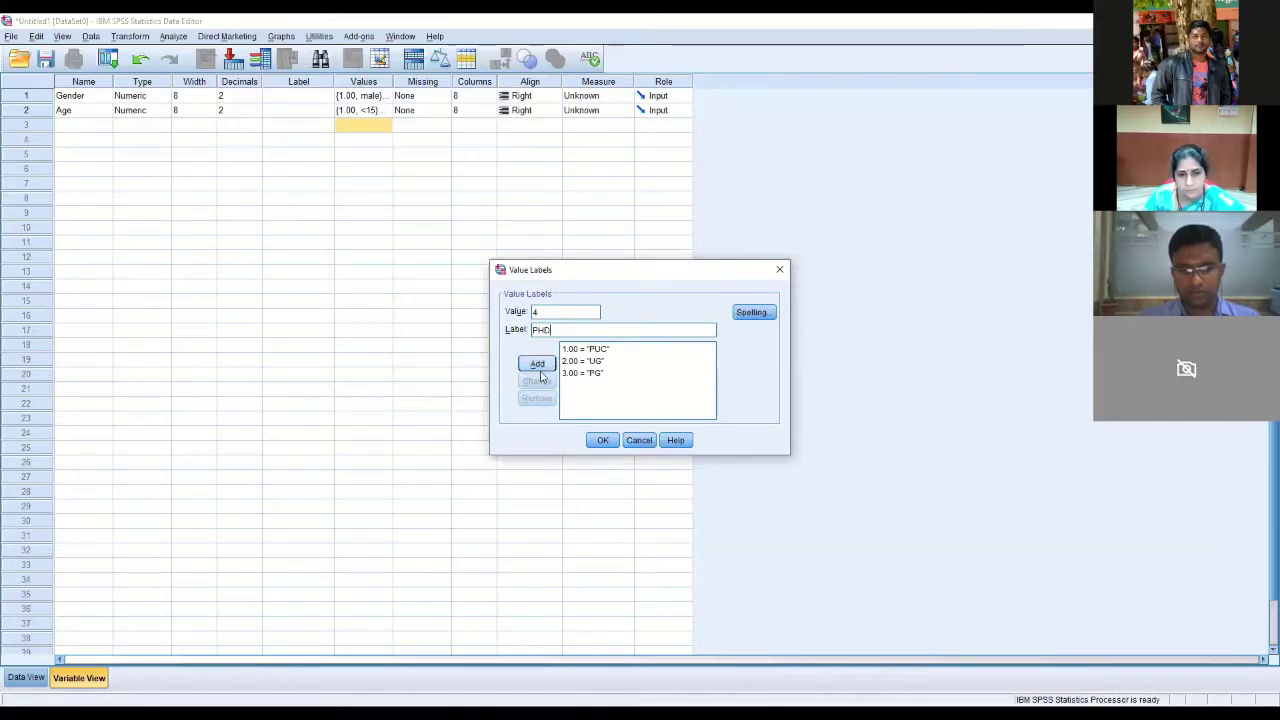
{"action": "left_click", "coordinate": [538, 366]}
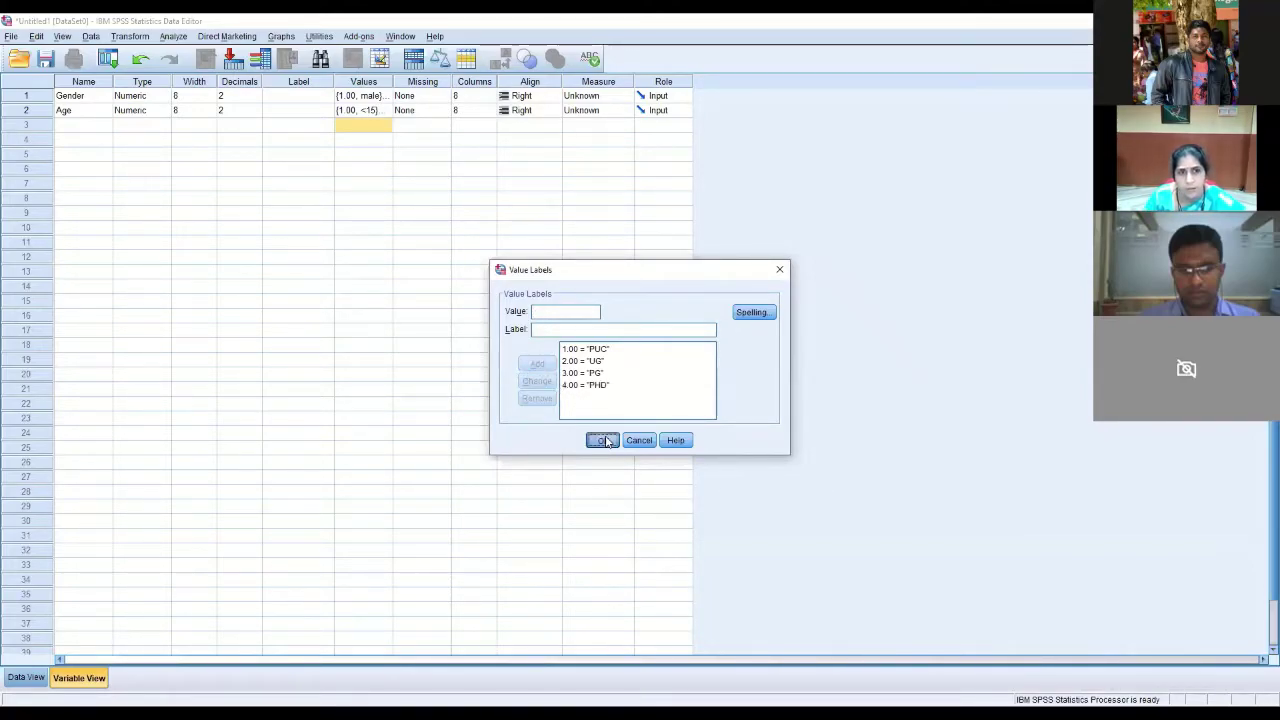
{"action": "left_click", "coordinate": [605, 441]}
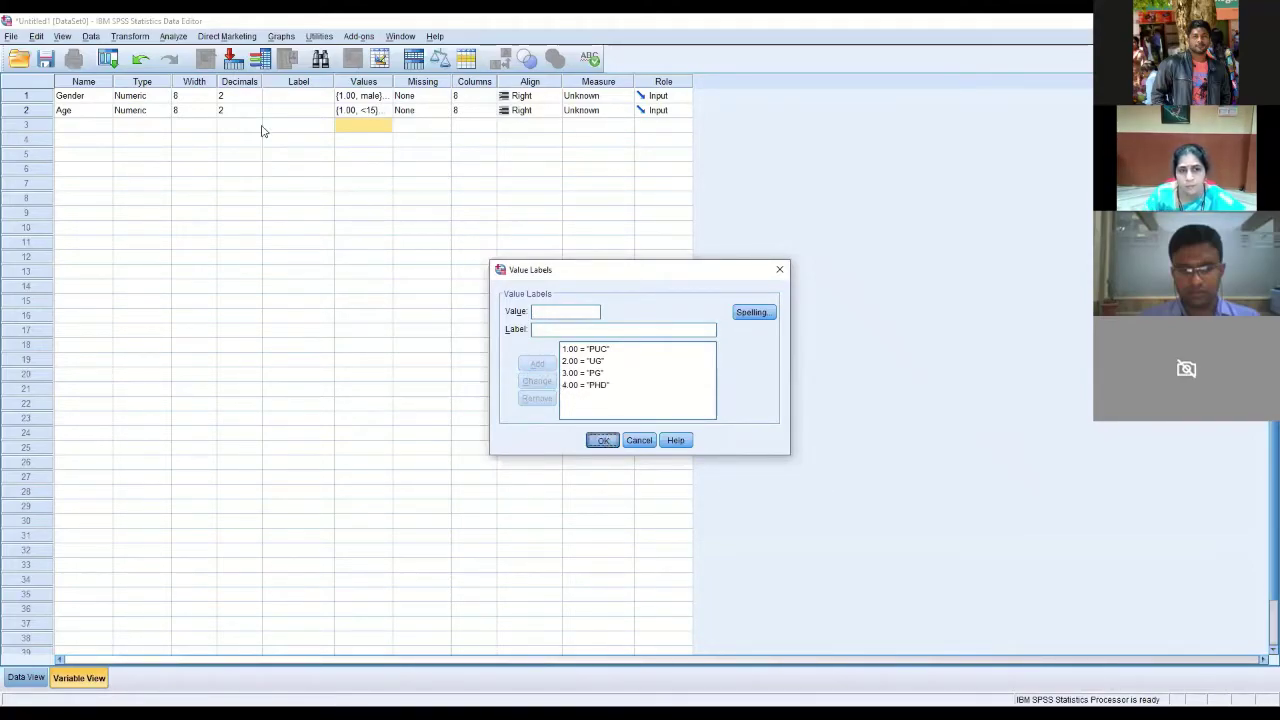
{"action": "left_click", "coordinate": [557, 171]}
{"action": "left_click", "coordinate": [387, 129]}
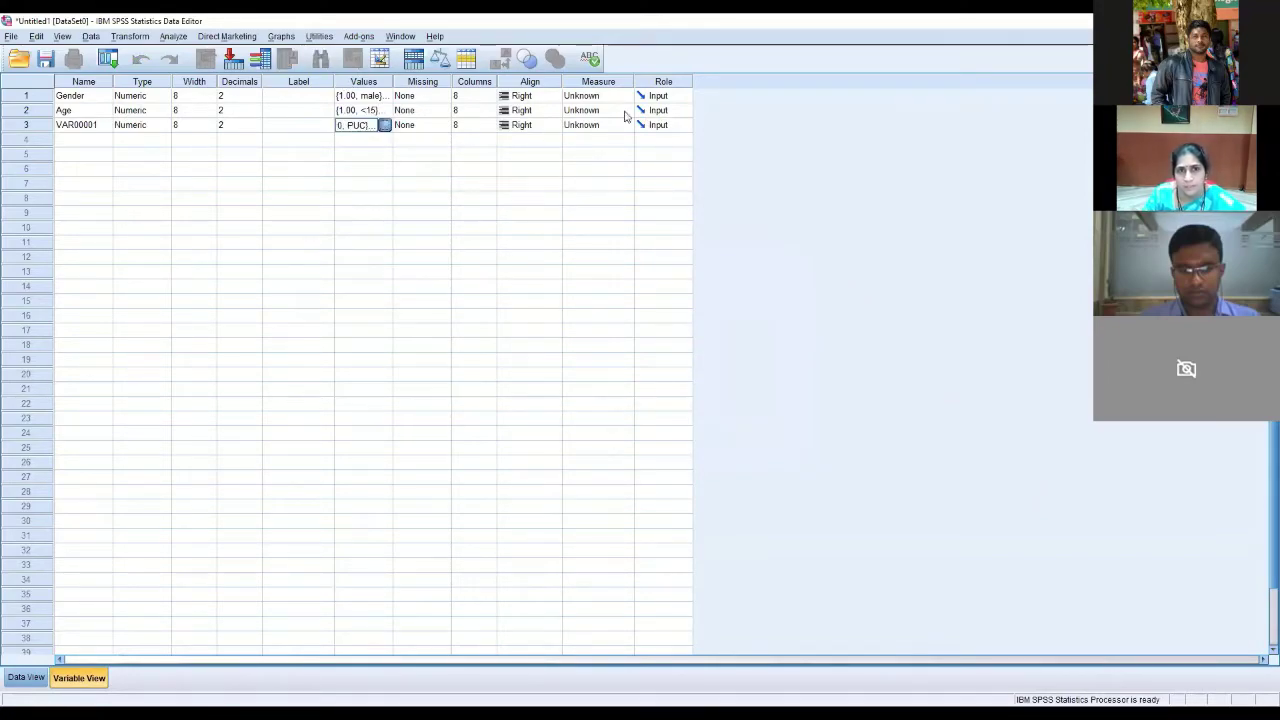
{"action": "left_click", "coordinate": [780, 270]}
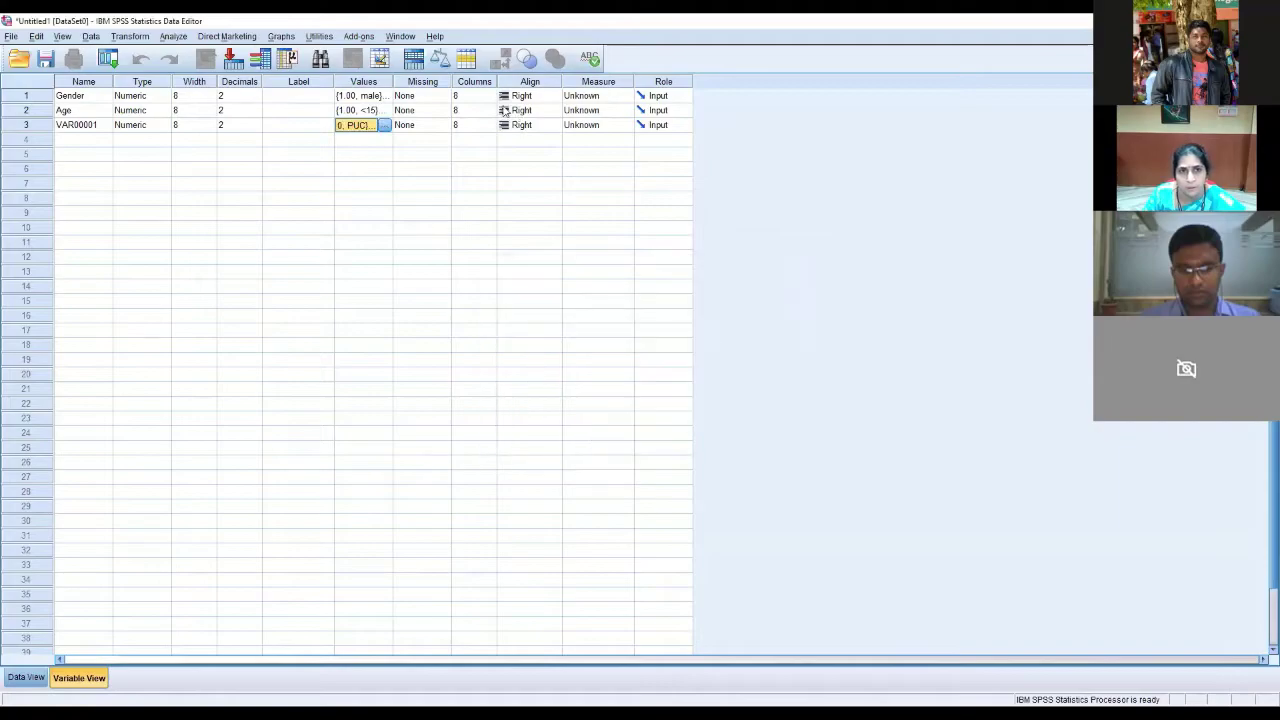
Set the measurement level of Gender to Ordinal and of Age to Nominal
{"action": "left_click", "coordinate": [594, 96]}
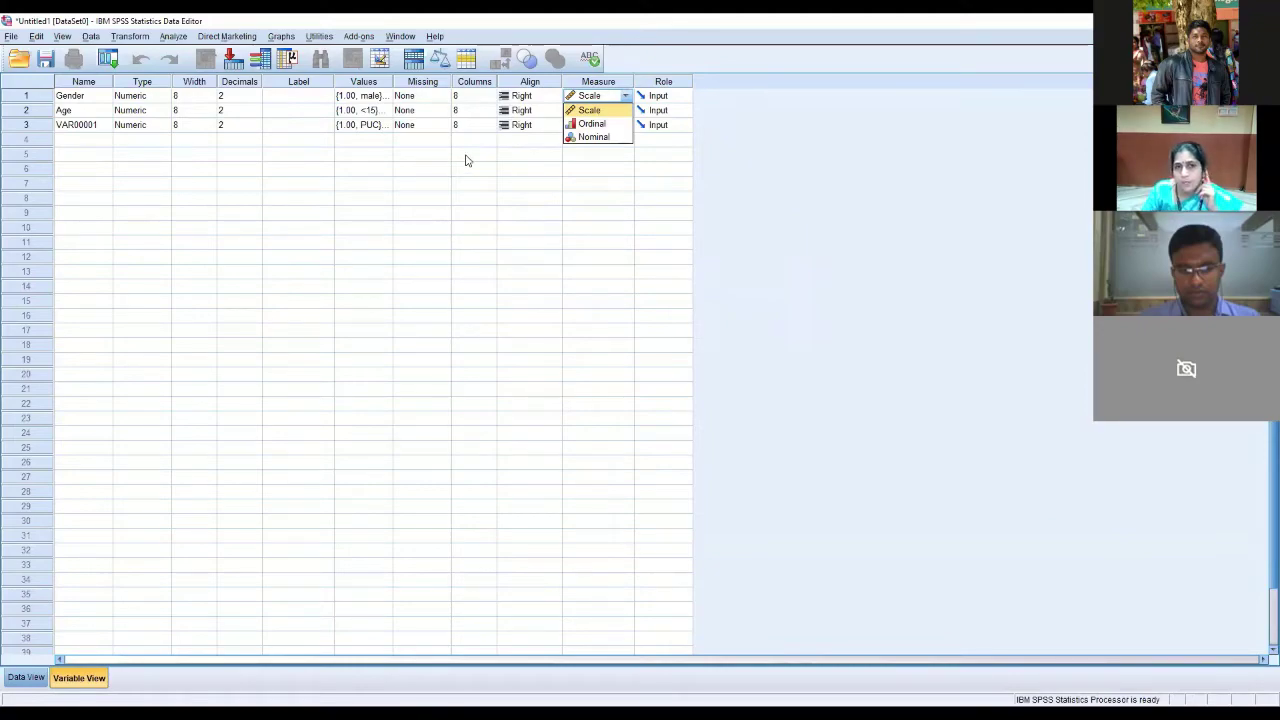
{"action": "left_click", "coordinate": [591, 124]}
{"action": "left_click", "coordinate": [620, 110]}
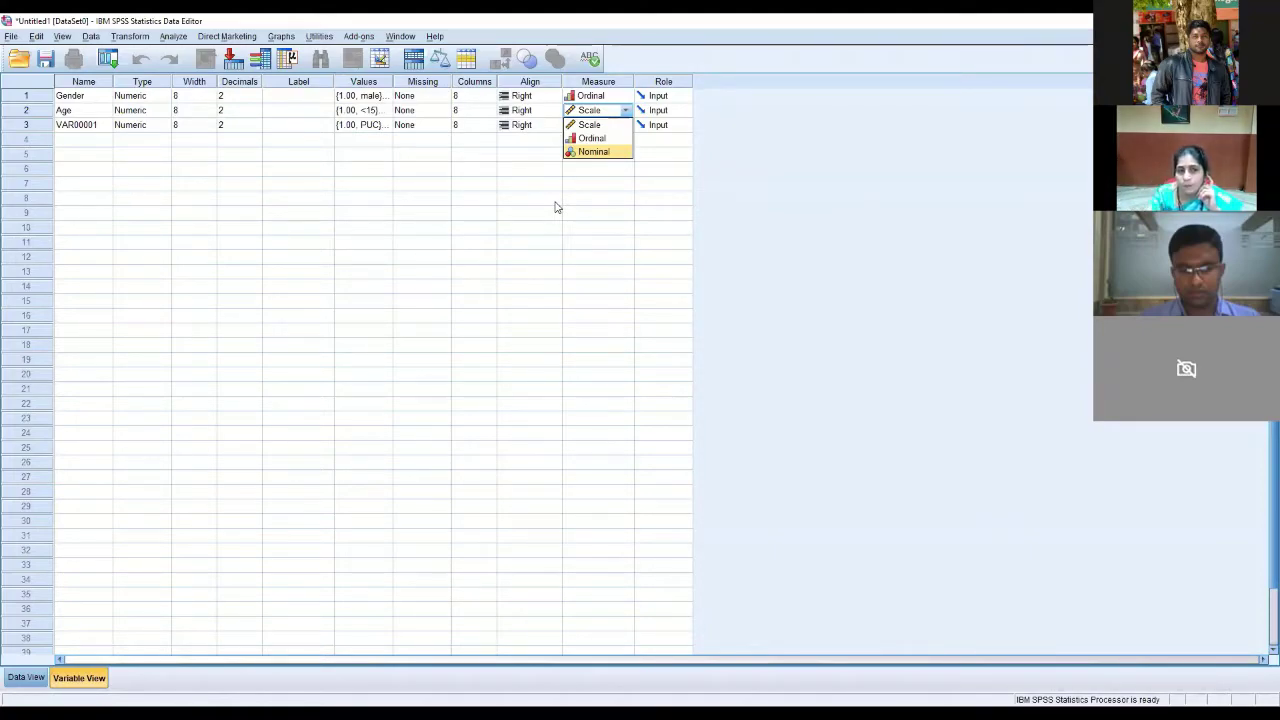
{"action": "left_click", "coordinate": [593, 152]}
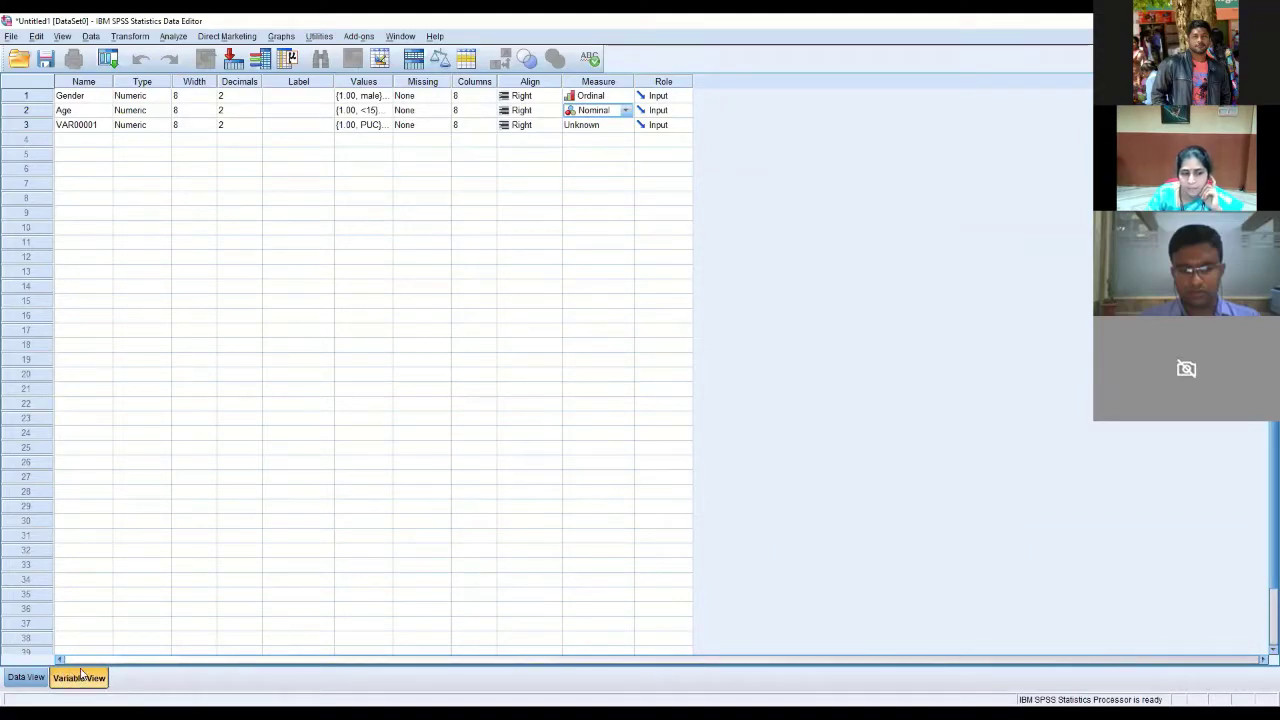
Check the three variable columns in the data sheet and rename the third variable, VAR00001, as Education
{"action": "left_click", "coordinate": [26, 678]}
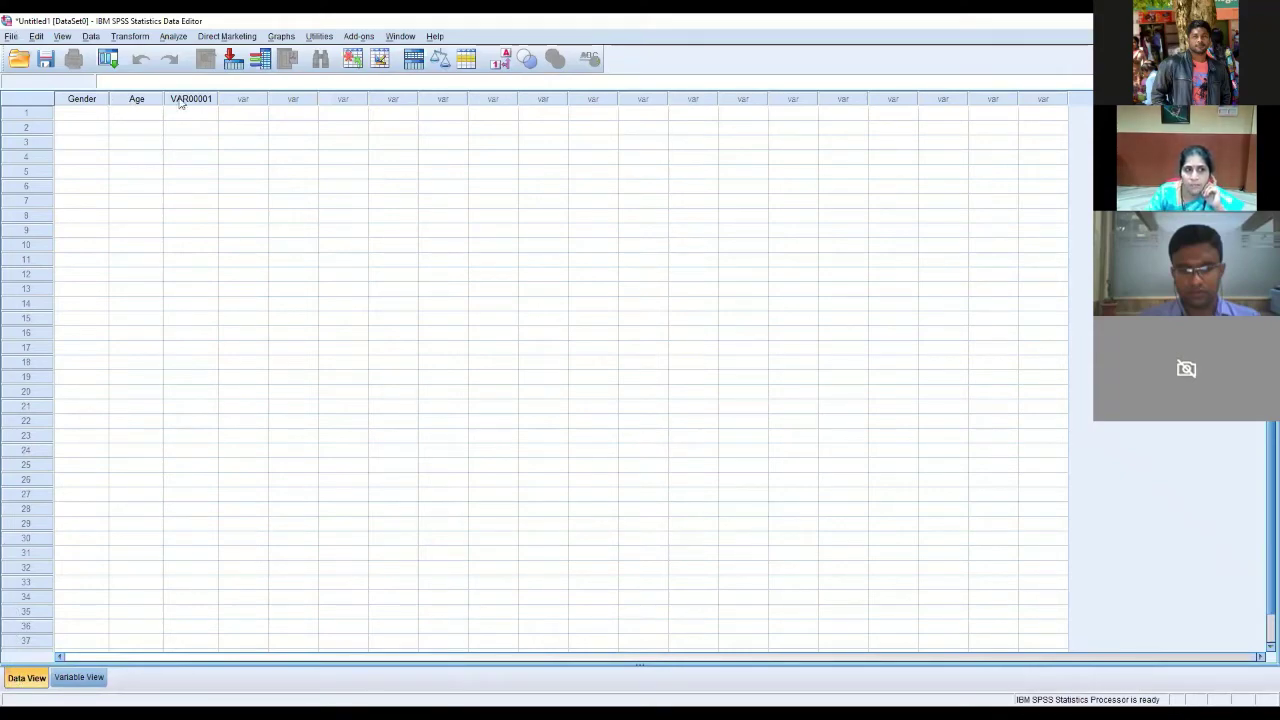
{"action": "left_click", "coordinate": [88, 98]}
{"action": "left_click", "coordinate": [137, 99]}
{"action": "left_click", "coordinate": [198, 99]}
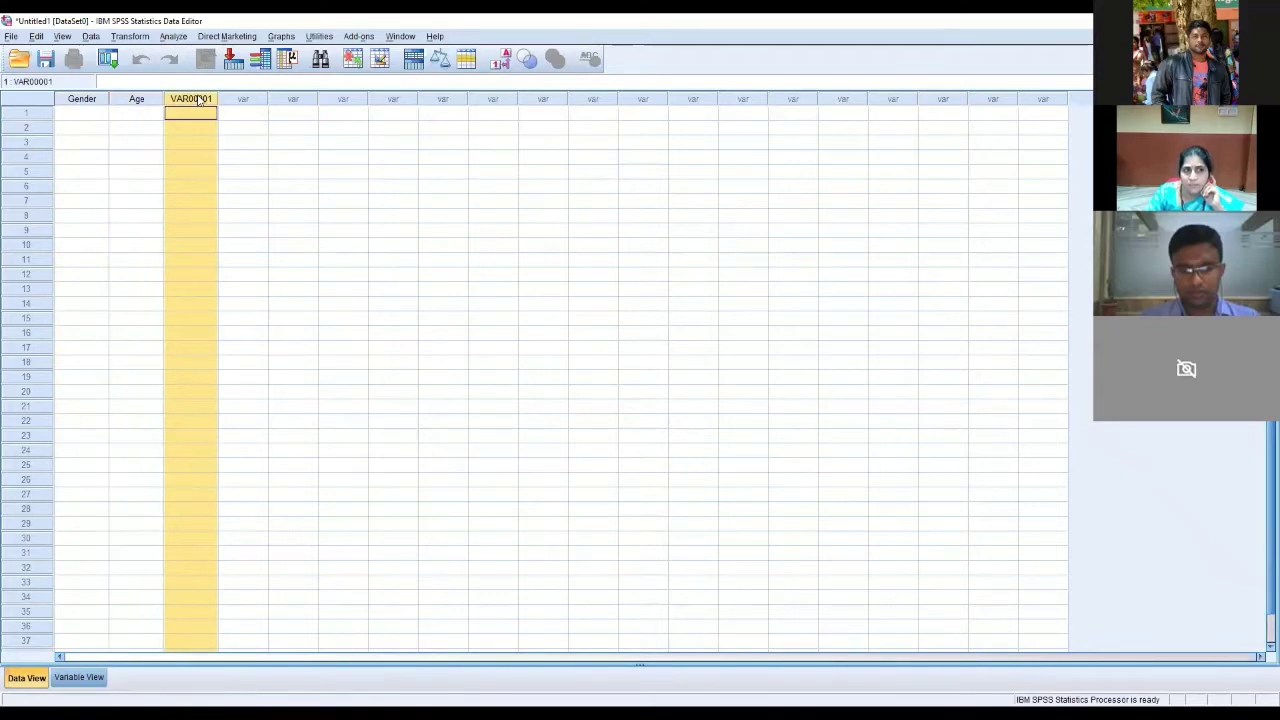
{"action": "left_click", "coordinate": [72, 677]}
{"action": "left_click", "coordinate": [70, 127]}
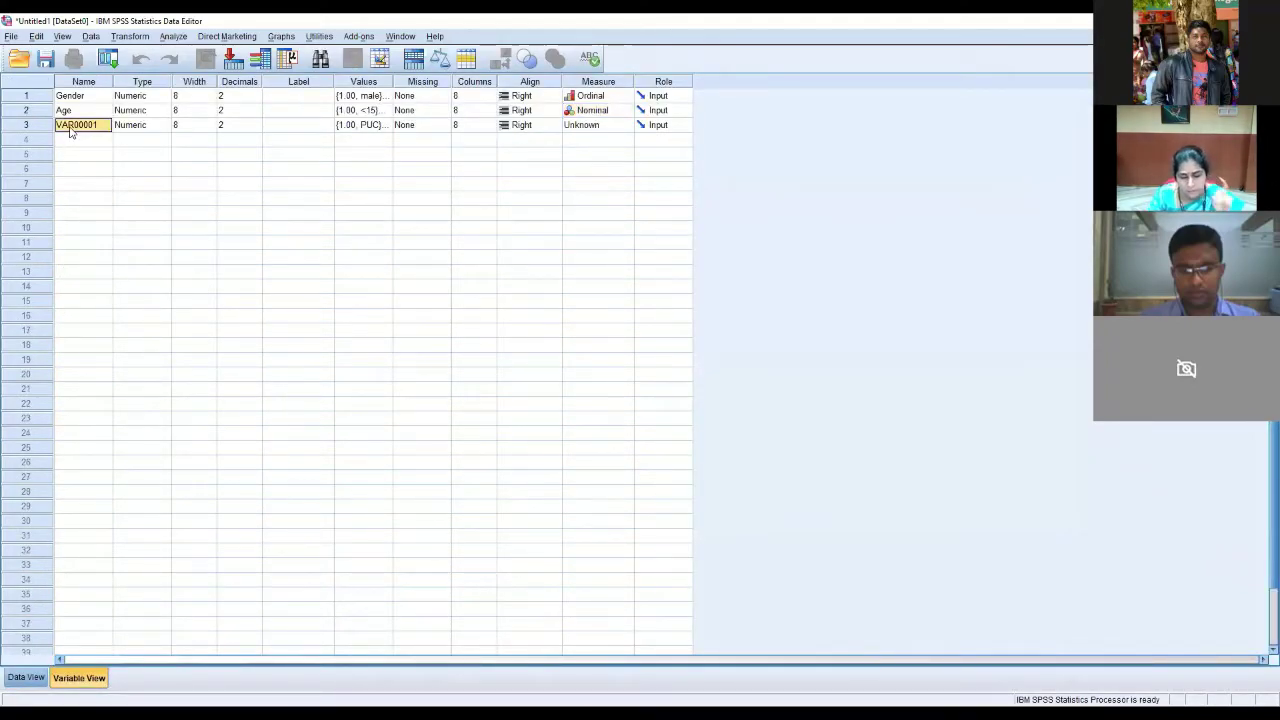
{"action": "type", "text": "Education"}
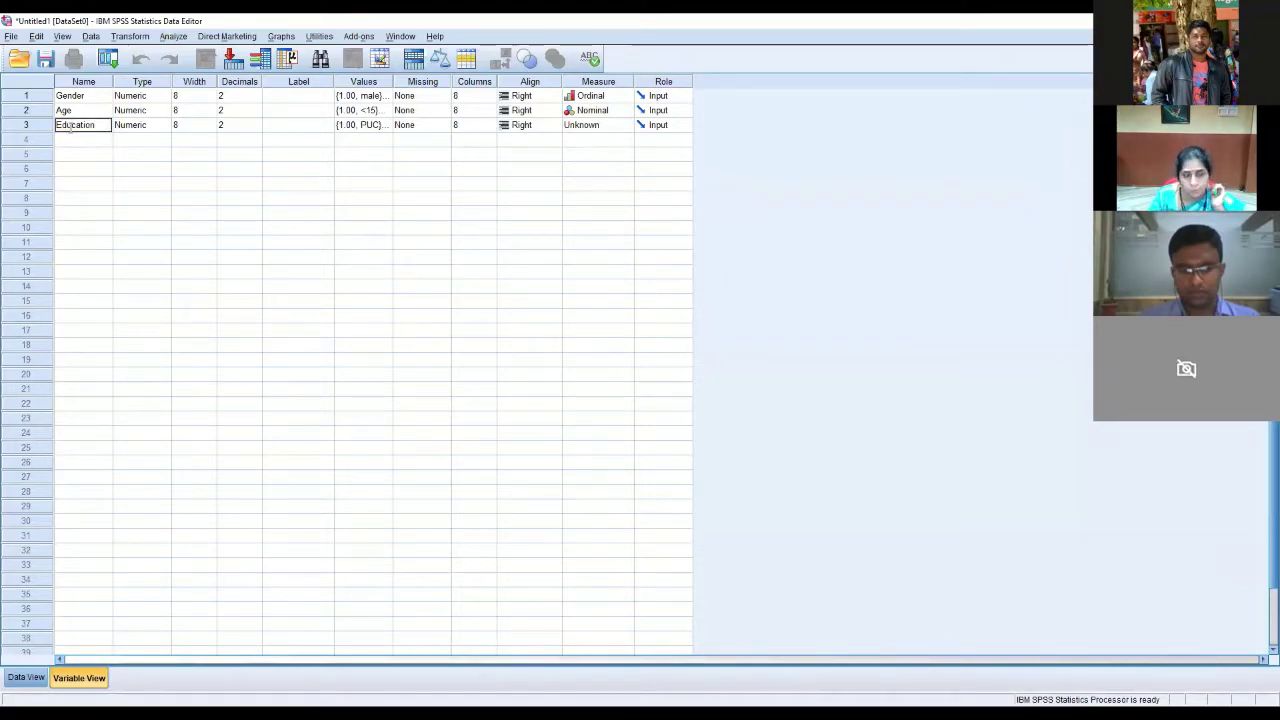
{"action": "key", "text": "Return"}
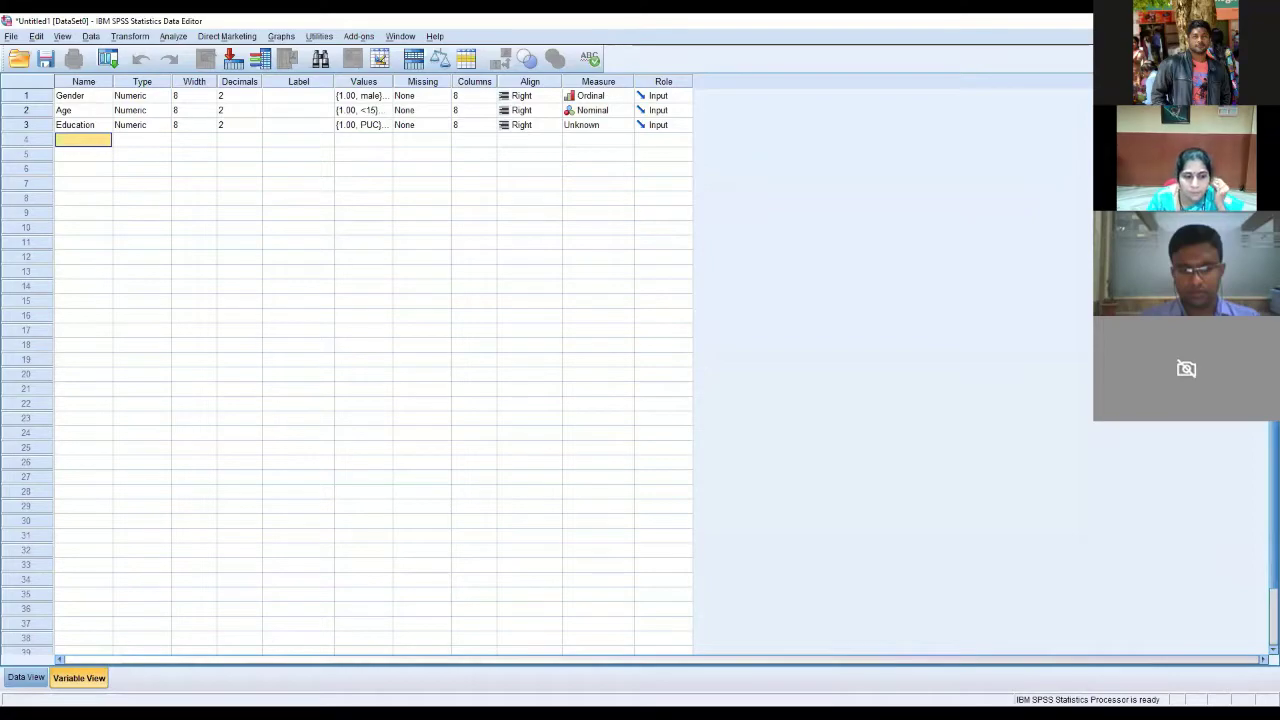
Enter the Gender codes 1, 2, 2 and 1 for the first four cases in the data sheet
{"action": "left_click", "coordinate": [26, 677]}
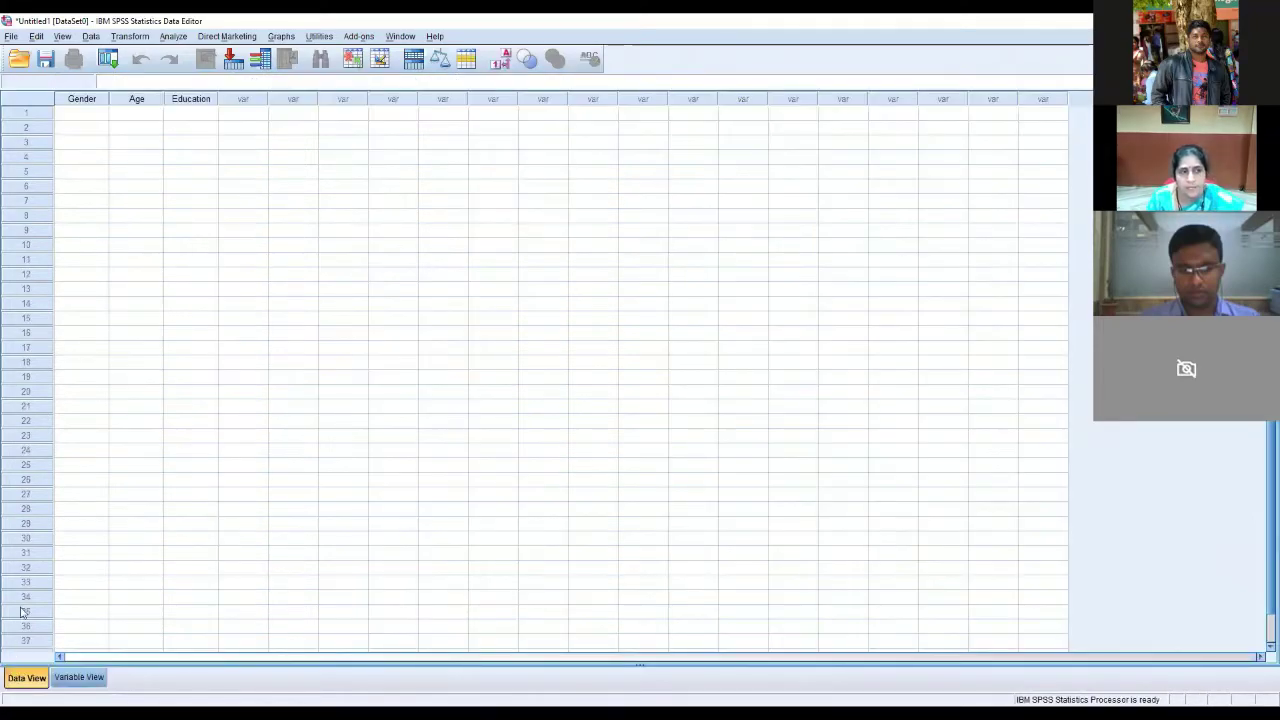
{"action": "left_click", "coordinate": [101, 115]}
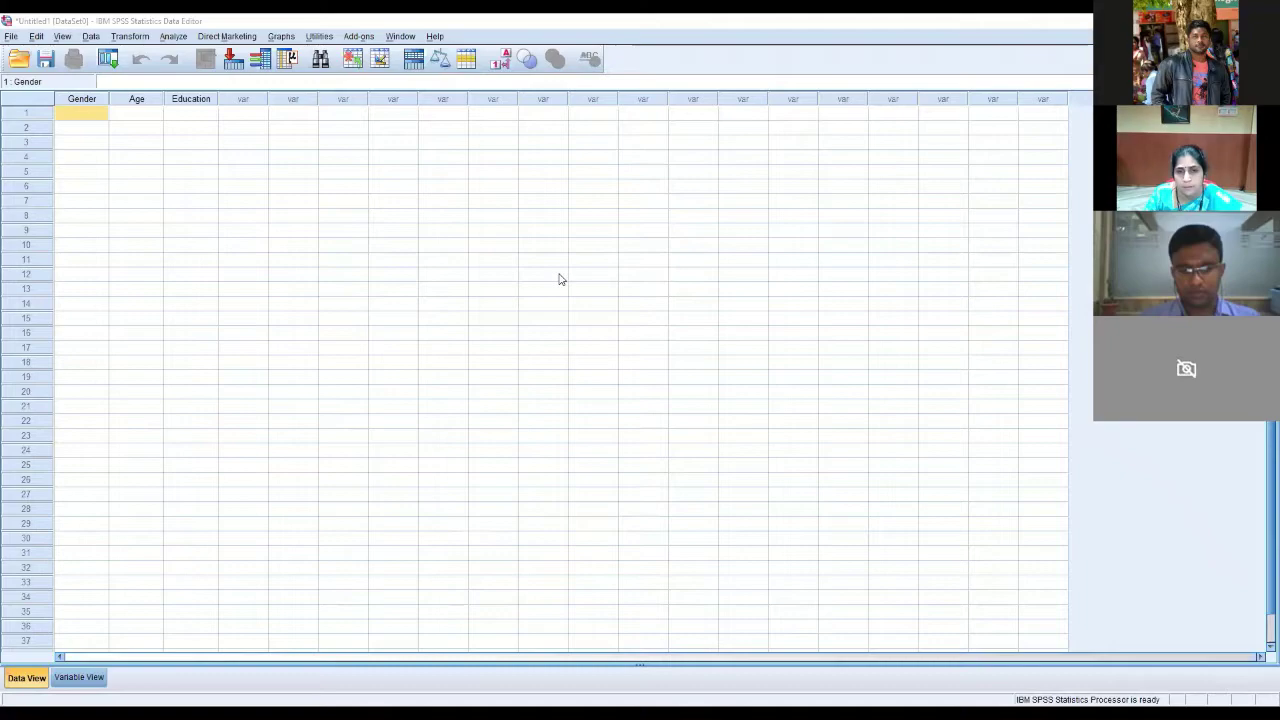
{"action": "left_click", "coordinate": [82, 116]}
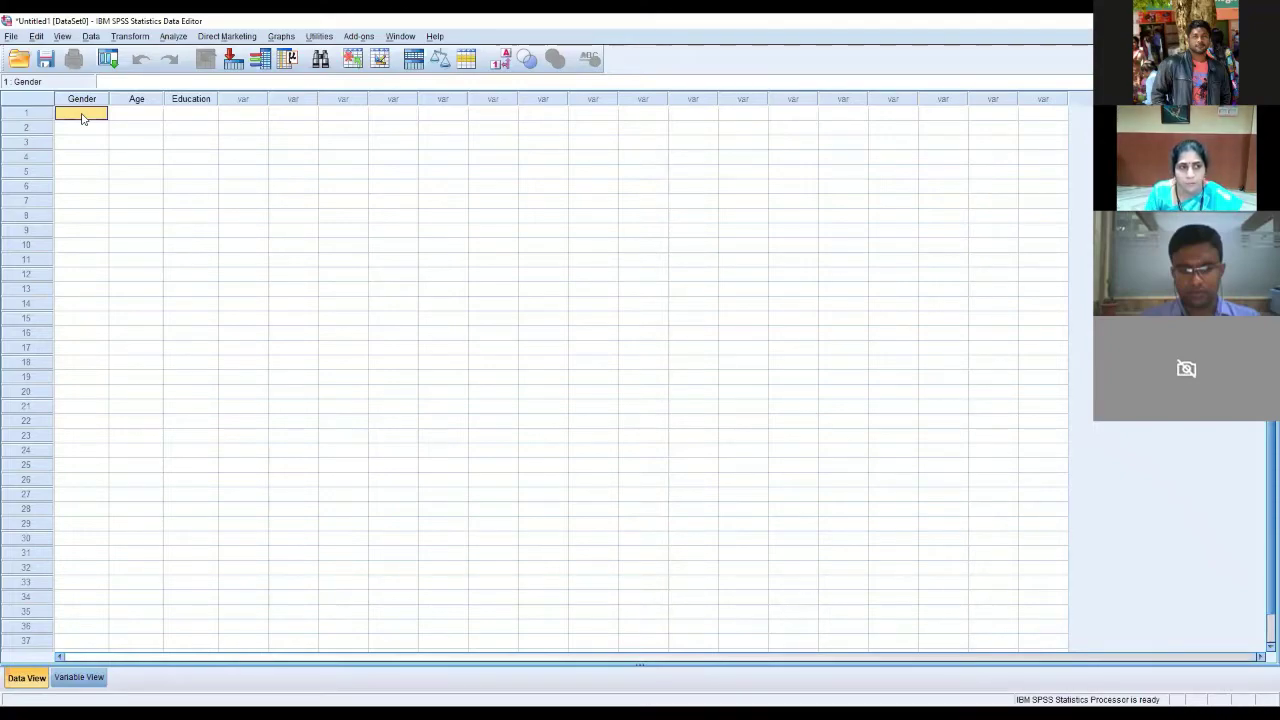
{"action": "type", "text": "1"}
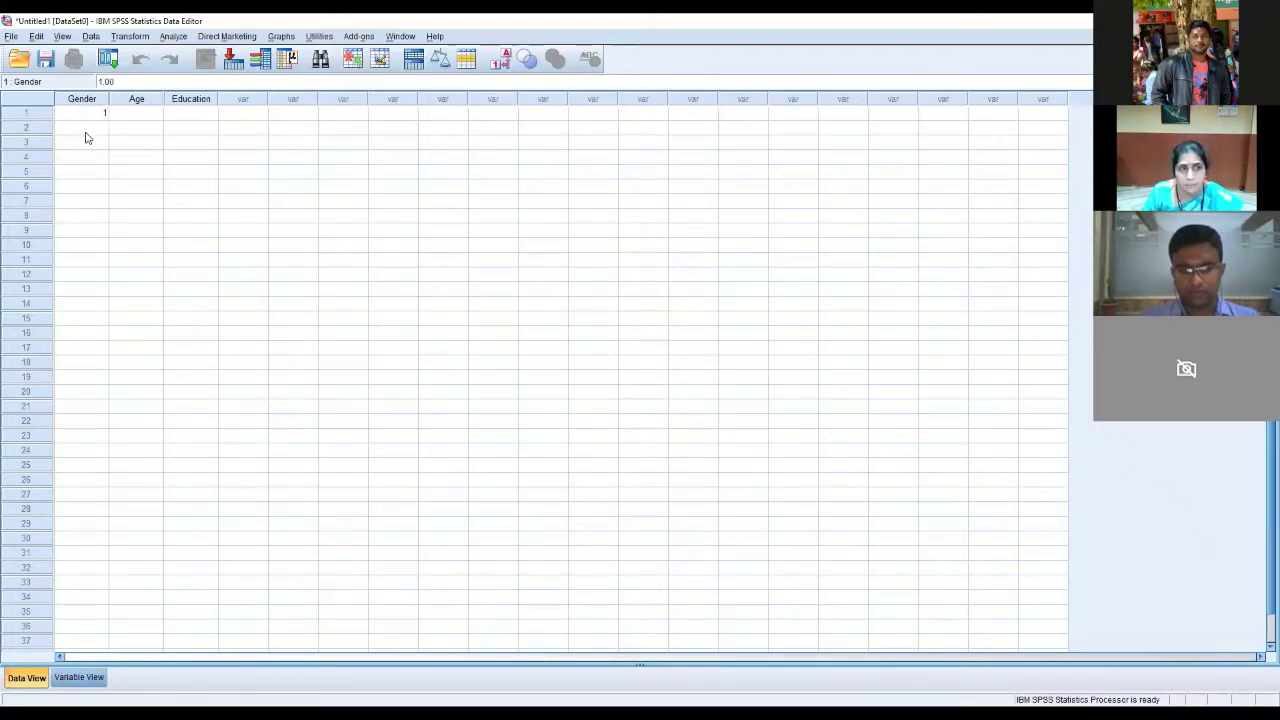
{"action": "key", "text": "Return"}
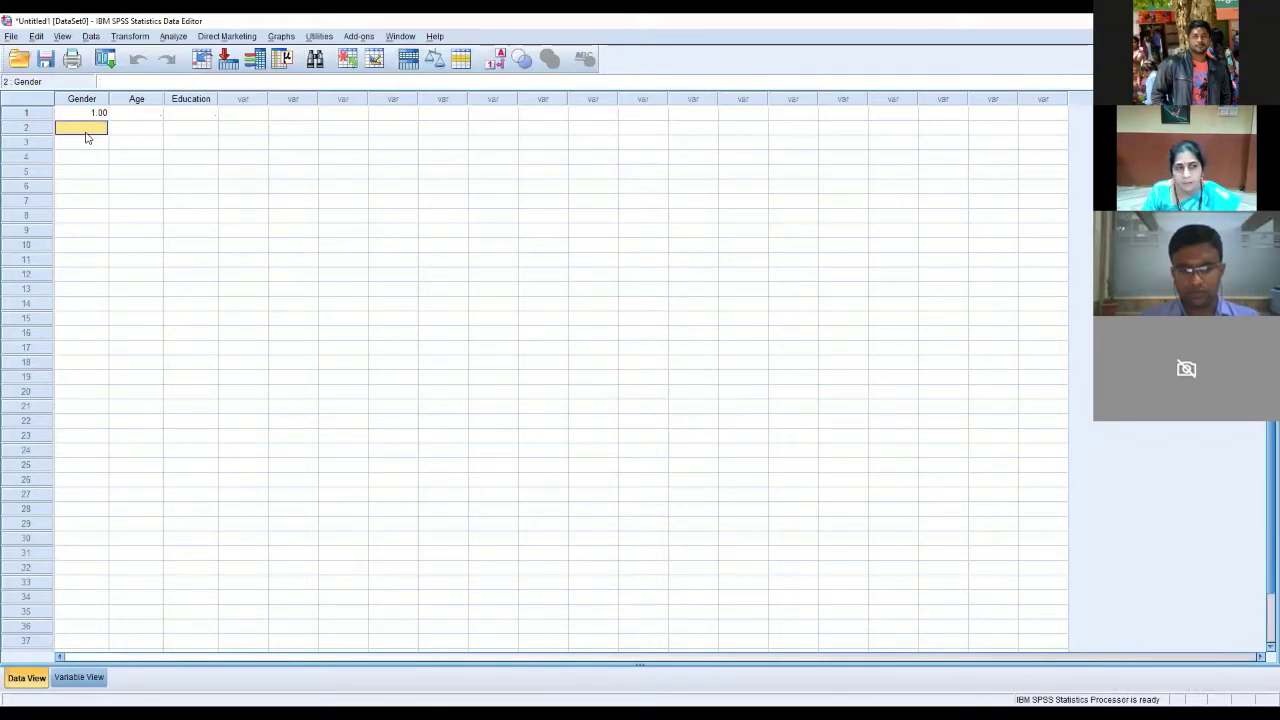
{"action": "type", "text": "2"}
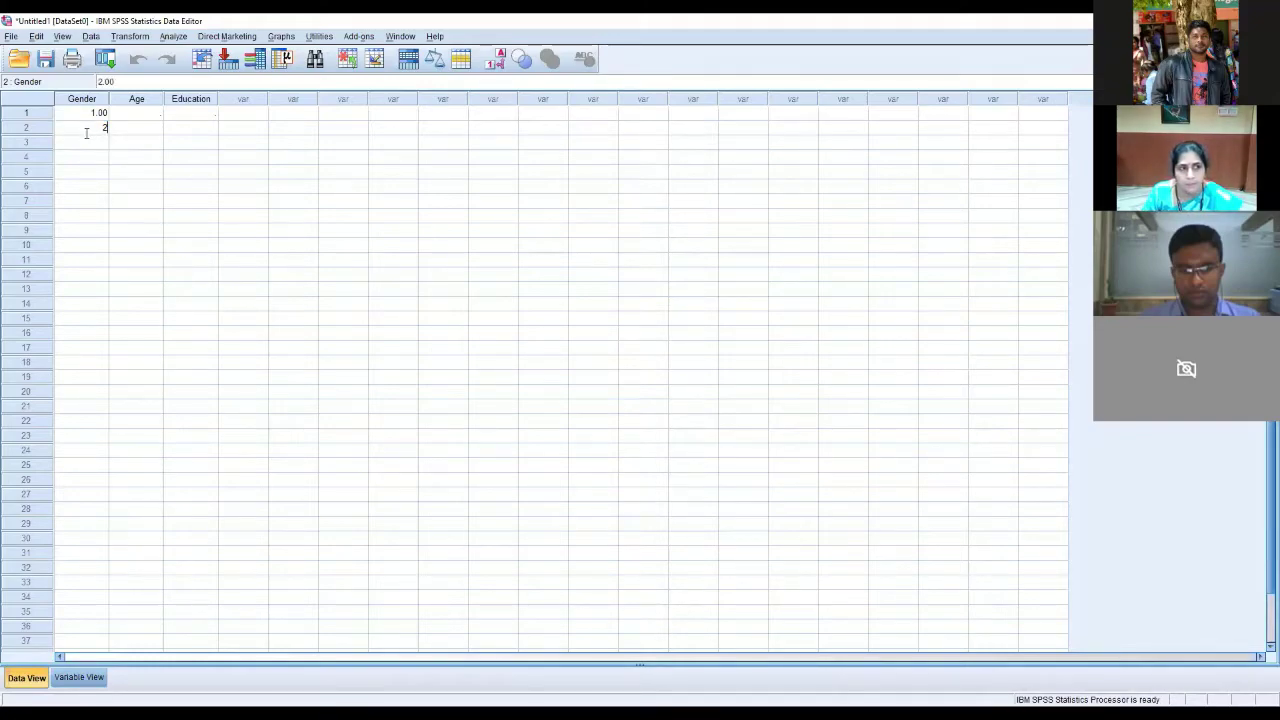
{"action": "key", "text": "Return"}
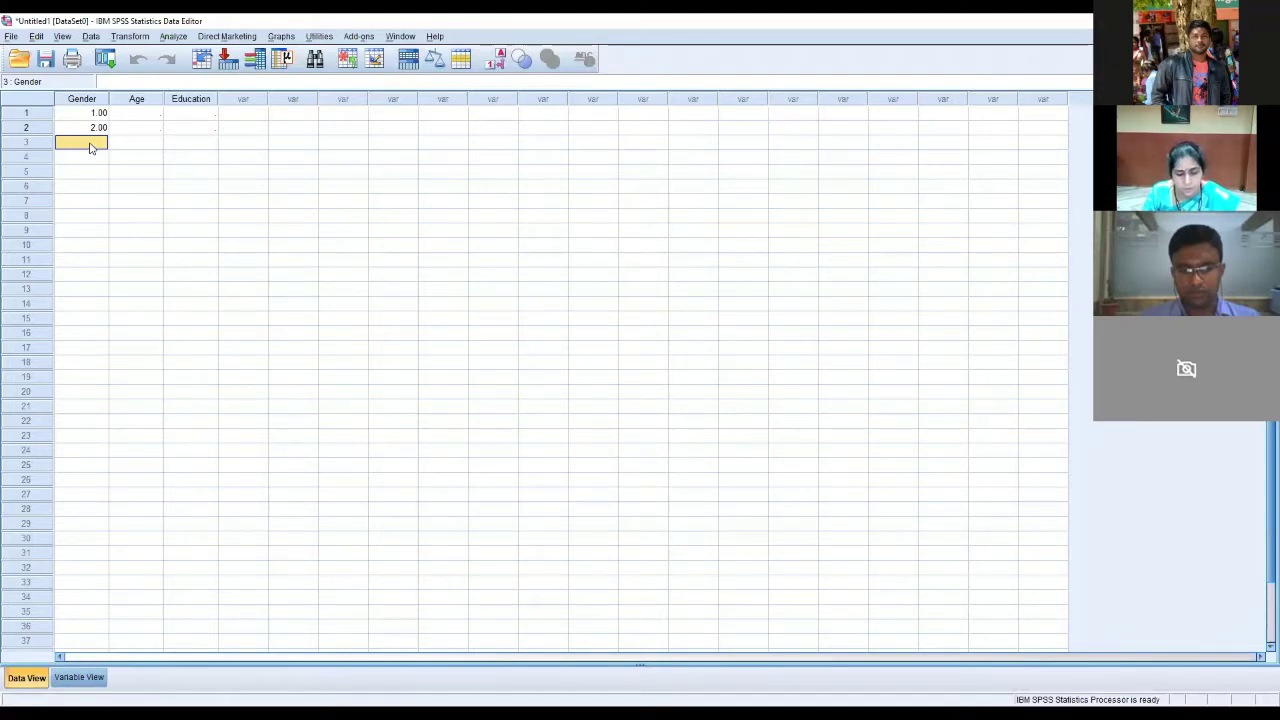
{"action": "type", "text": "2"}
{"action": "left_click", "coordinate": [93, 159]}
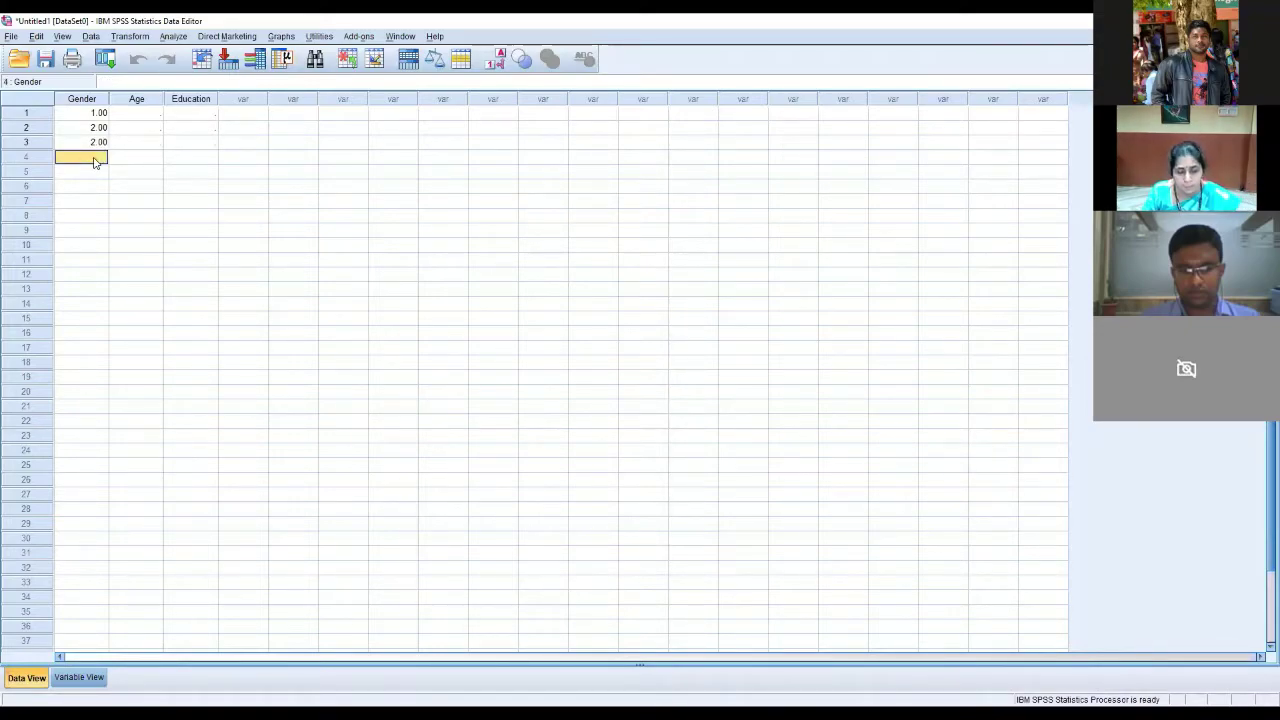
{"action": "type", "text": "1"}
Enter the Age codes 1 and 3 for the first two cases
{"action": "left_click", "coordinate": [125, 117]}
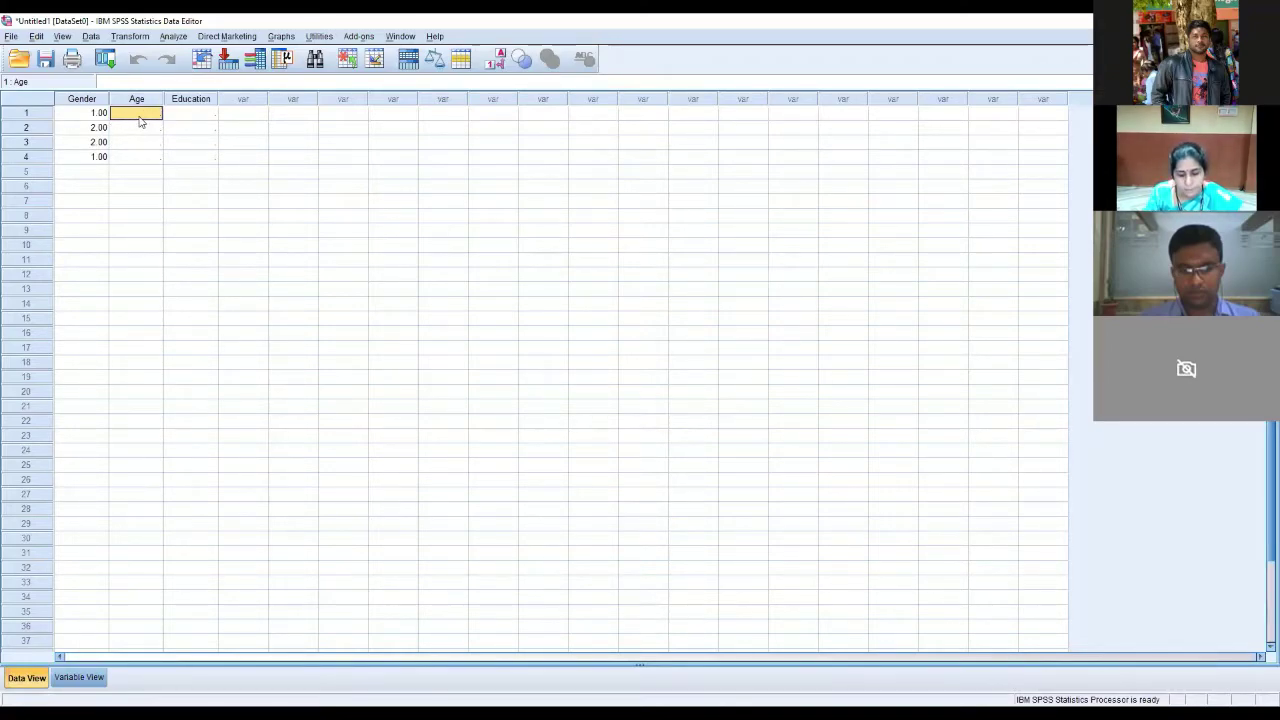
{"action": "type", "text": "1"}
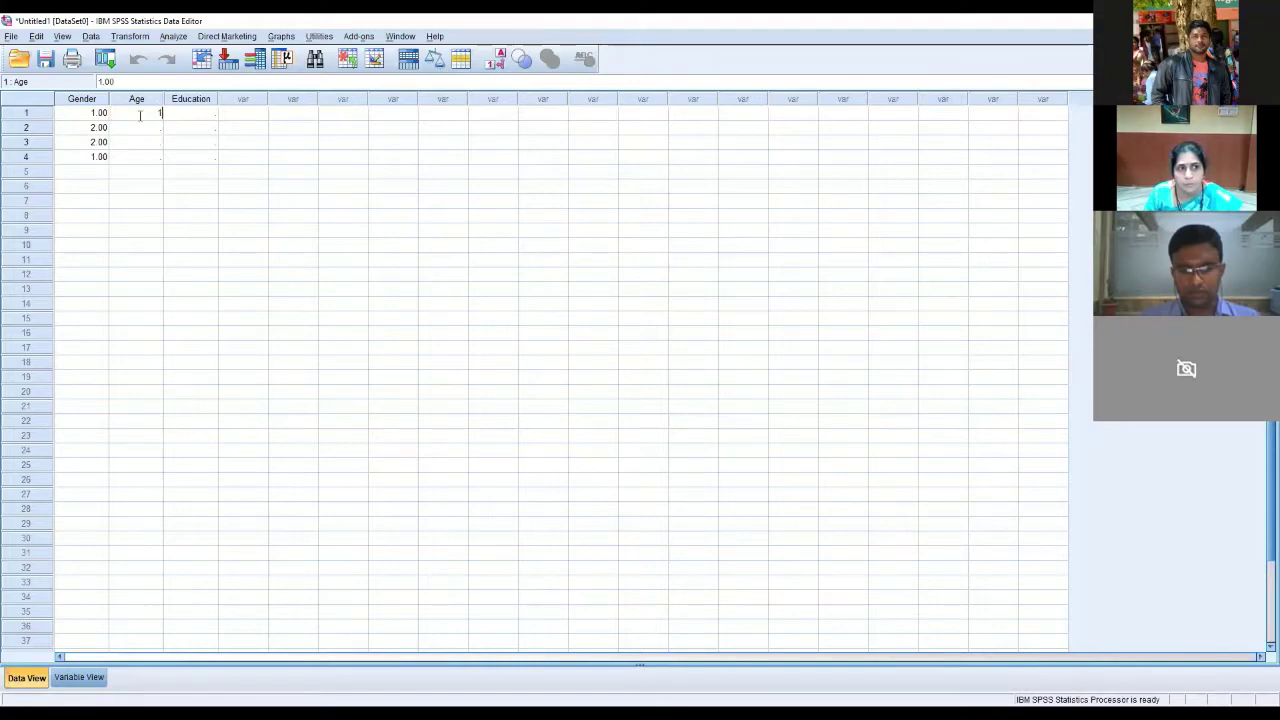
{"action": "left_click", "coordinate": [147, 129]}
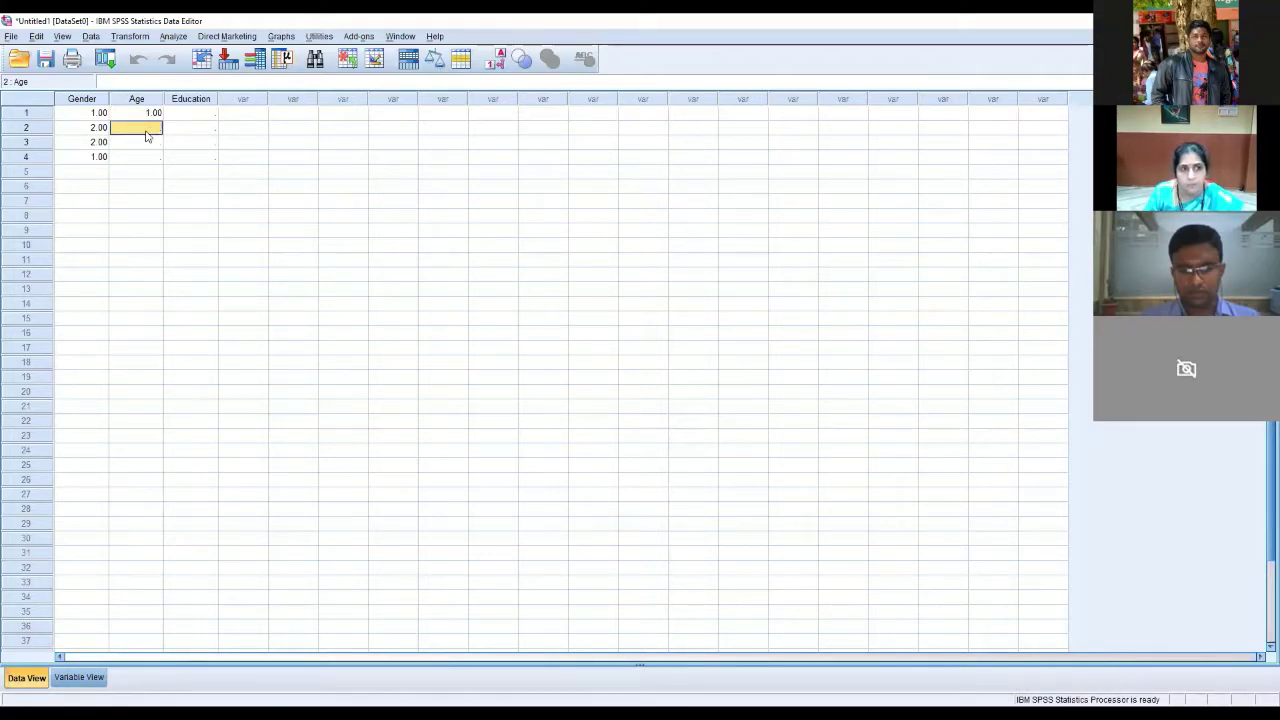
{"action": "type", "text": "3"}
{"action": "left_click", "coordinate": [147, 143]}
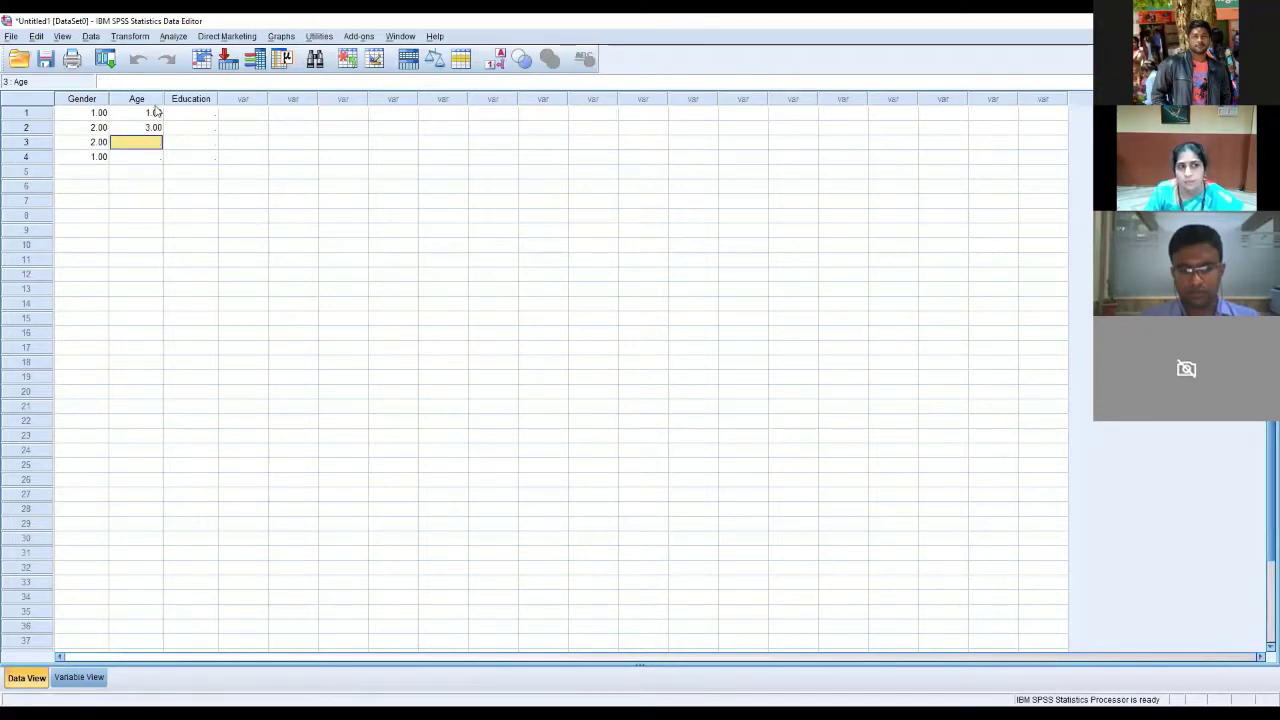
Enter the Education code 1 for the first case
{"action": "left_click", "coordinate": [201, 114]}
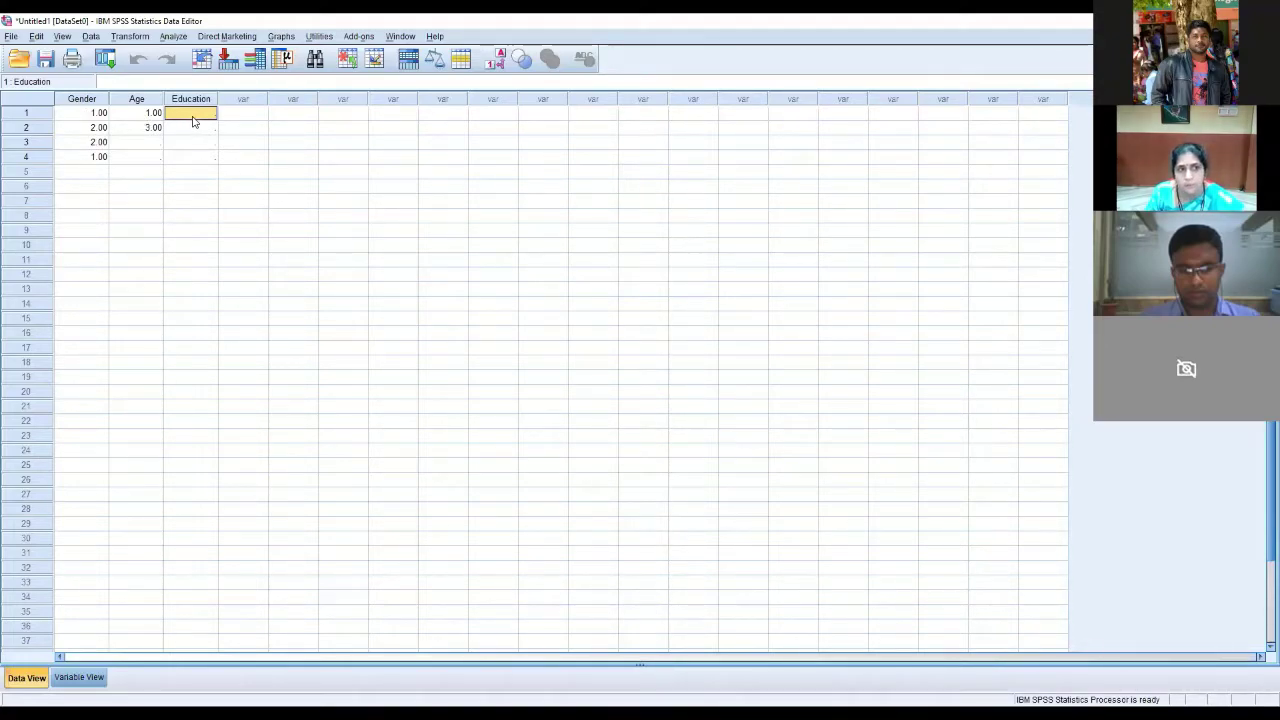
{"action": "type", "text": "1"}
{"action": "key", "text": "Return"}
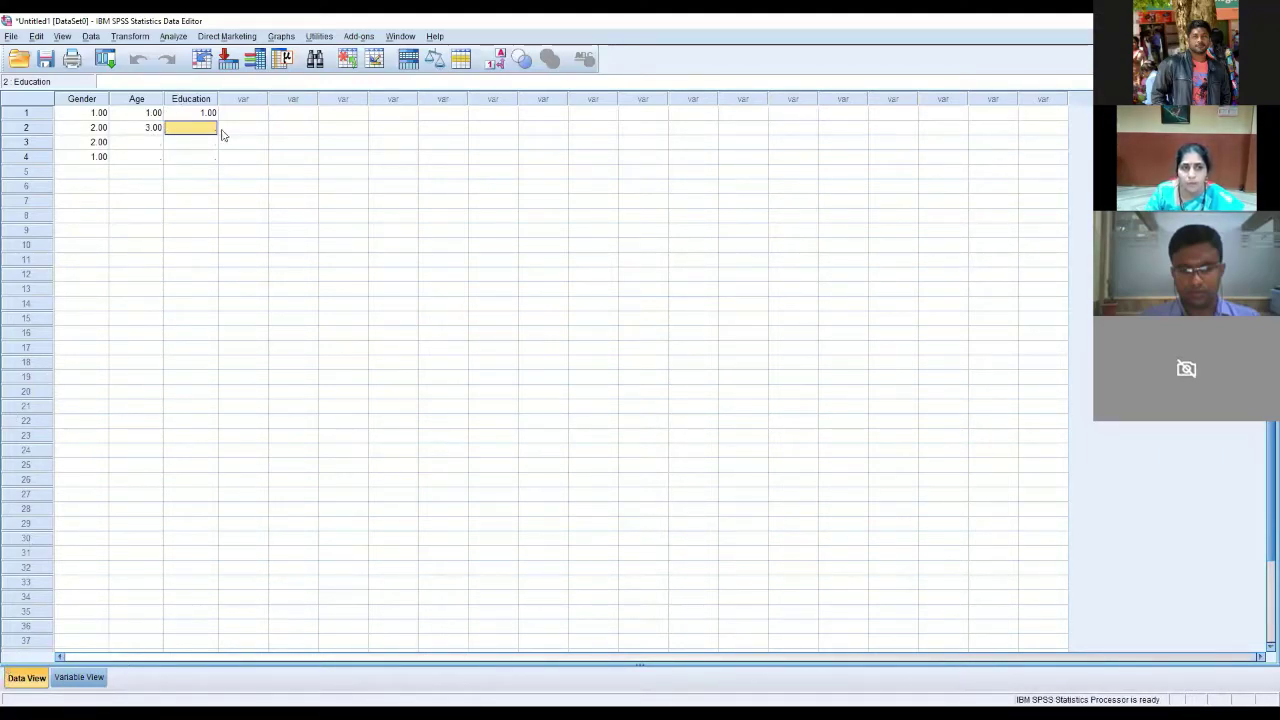
Return to the variable definitions and start opening an existing data file, with the file type set to Excel (*.xls, *.xlsx, *.xlsm)
{"action": "left_click", "coordinate": [78, 677]}
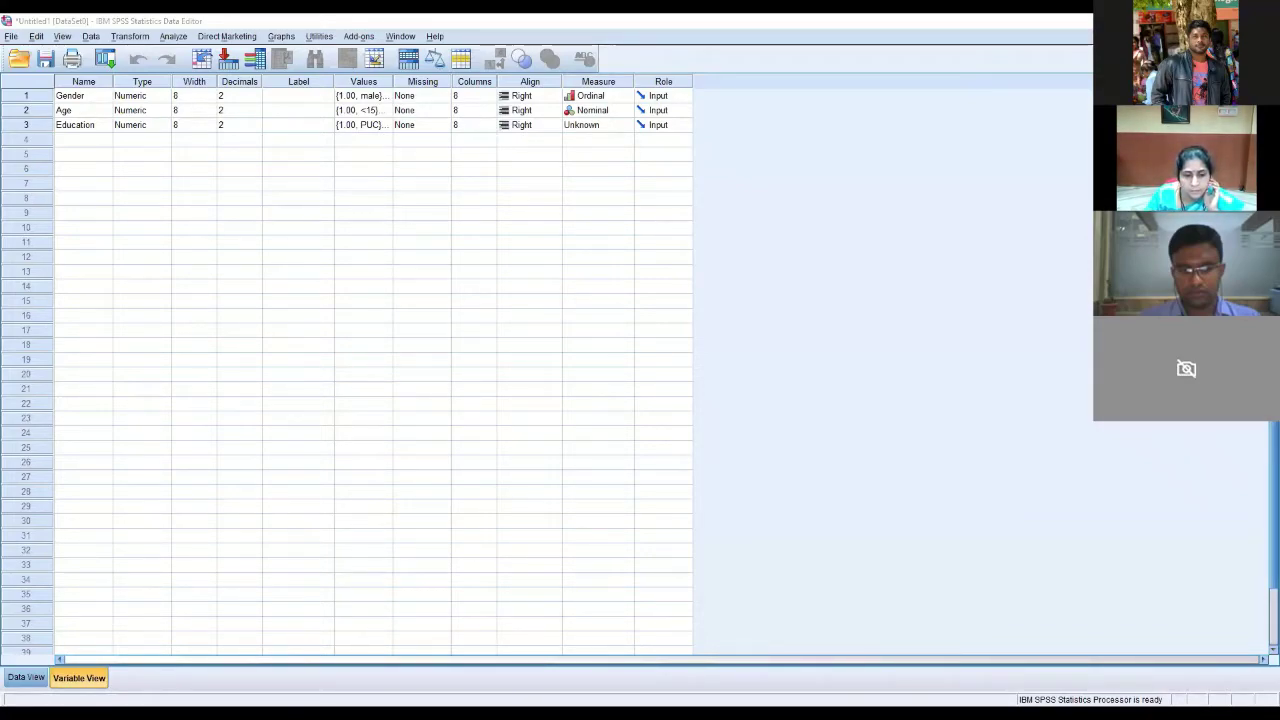
{"action": "left_click", "coordinate": [360, 506]}
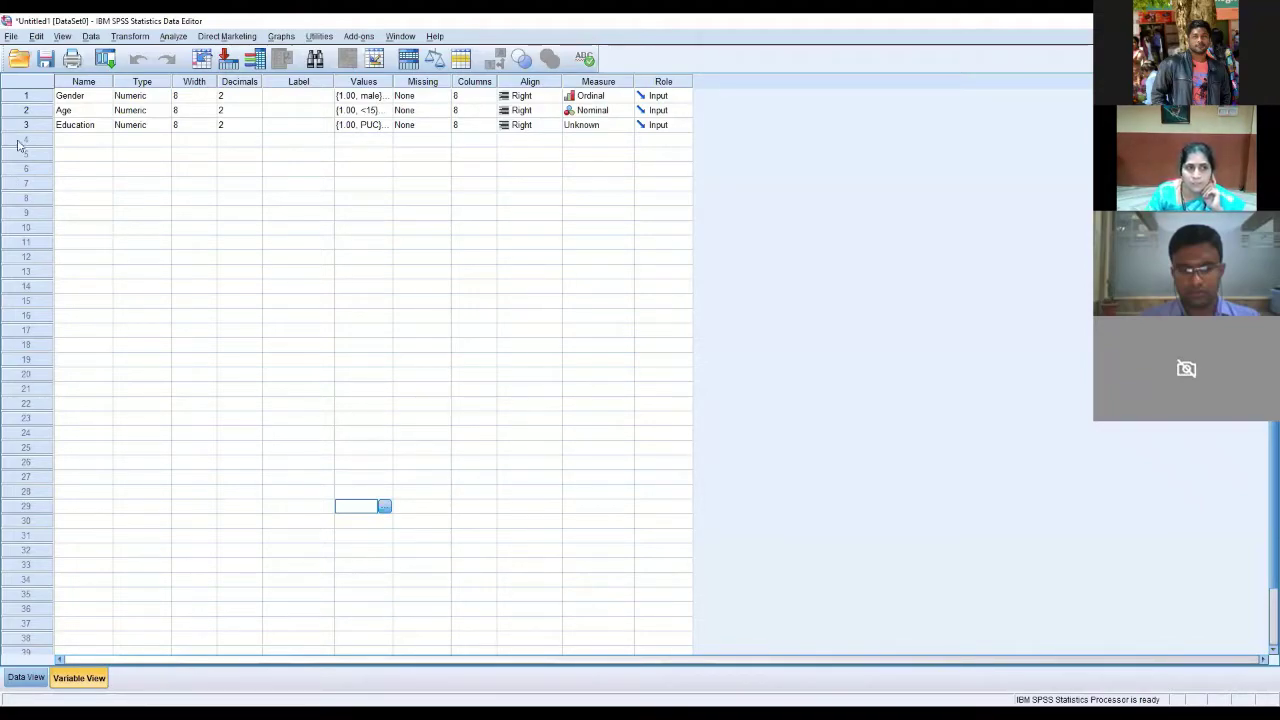
{"action": "left_click", "coordinate": [12, 37]}
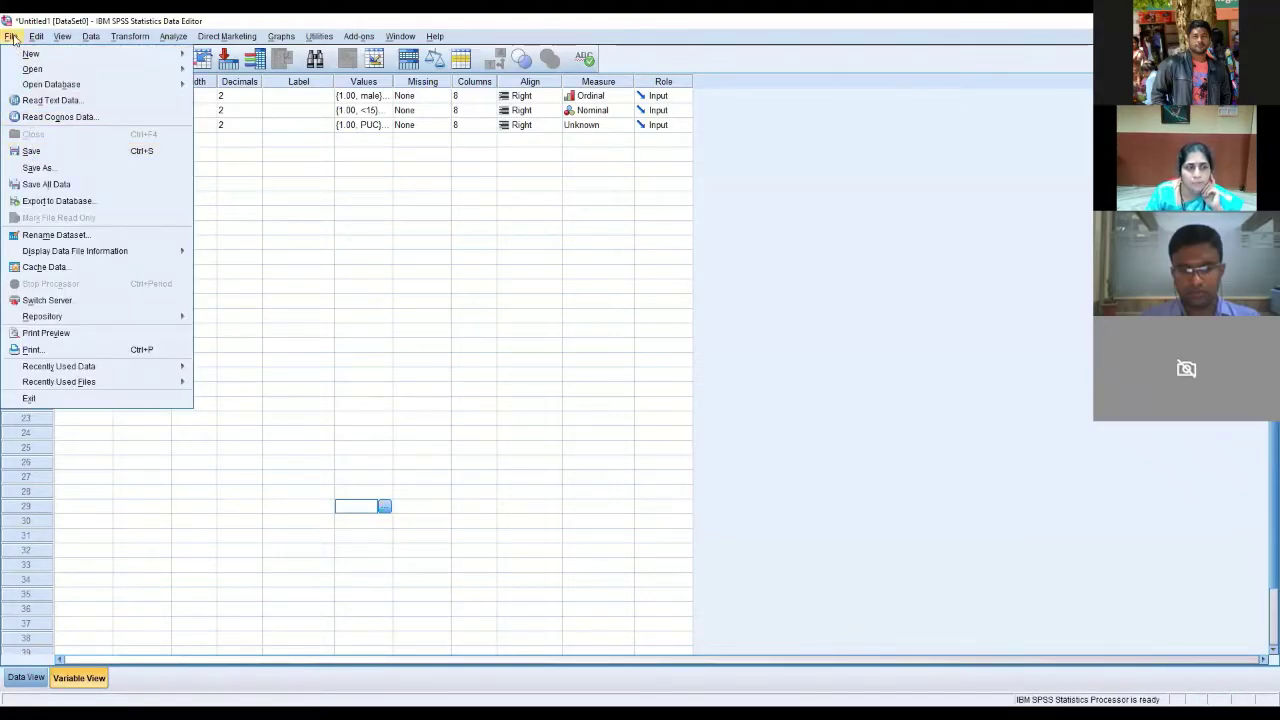
{"action": "mouse_move", "coordinate": [31, 71]}
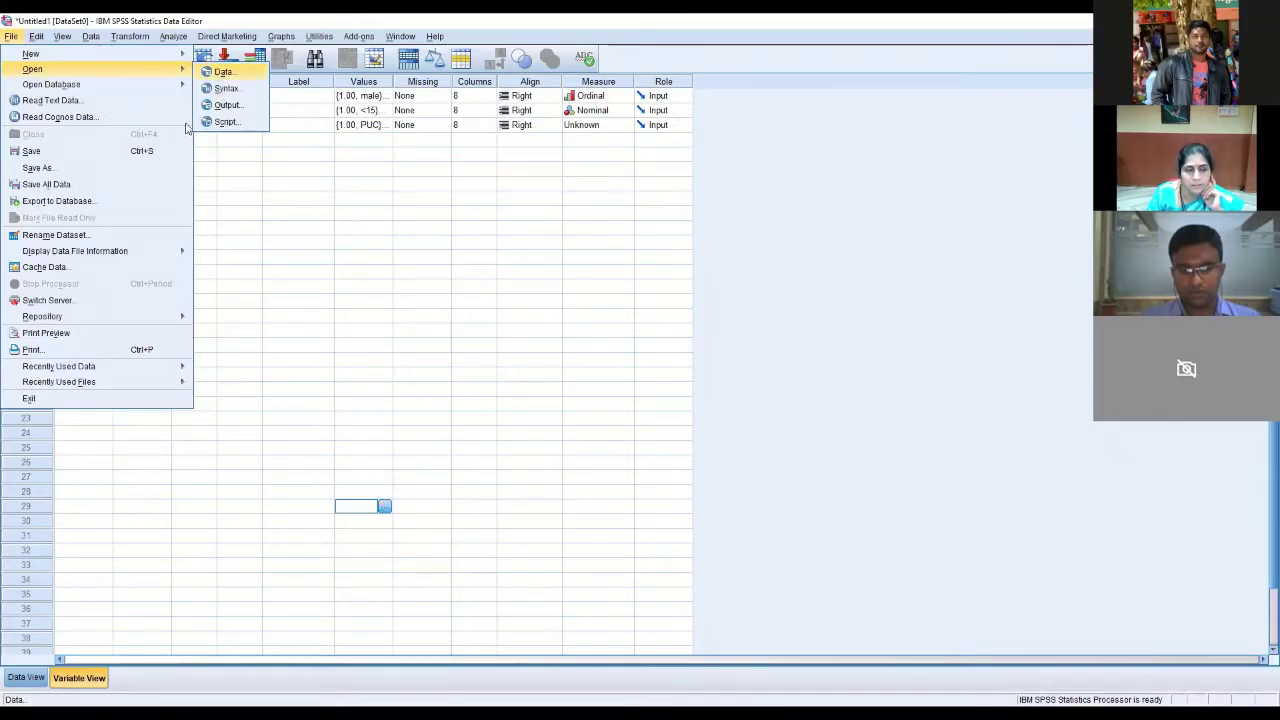
{"action": "left_click", "coordinate": [223, 74]}
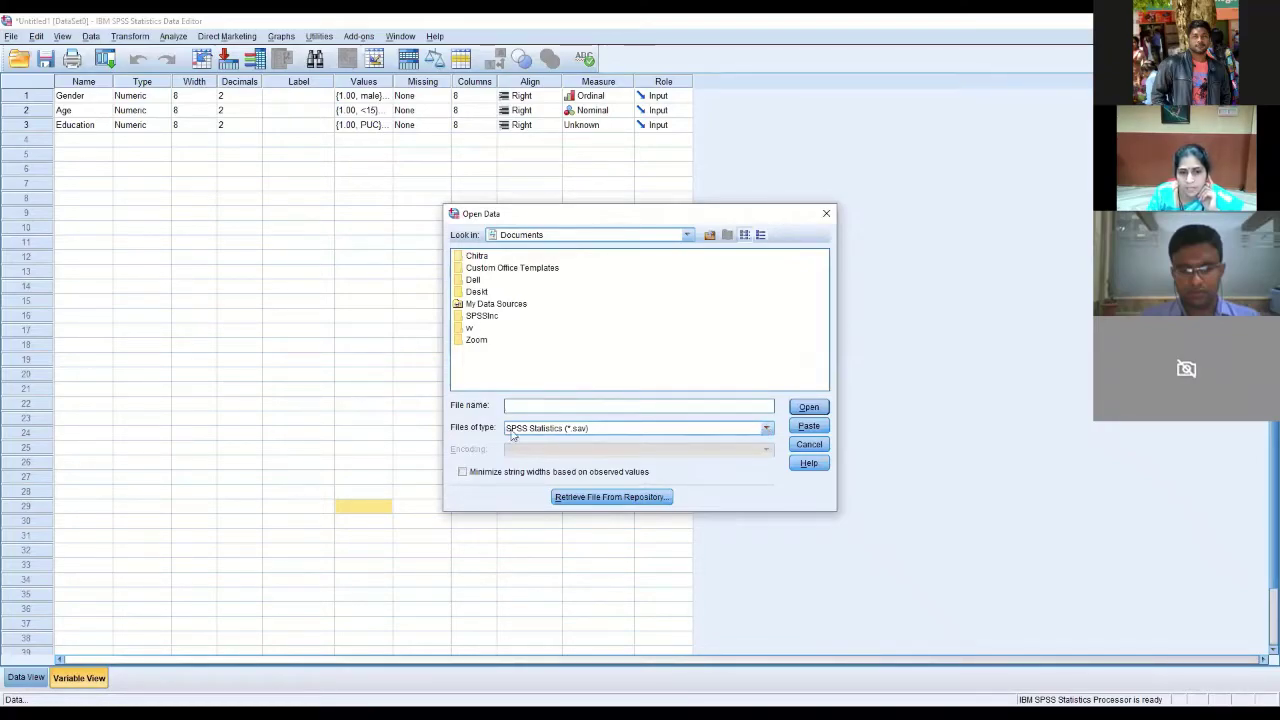
{"action": "left_click", "coordinate": [768, 429]}
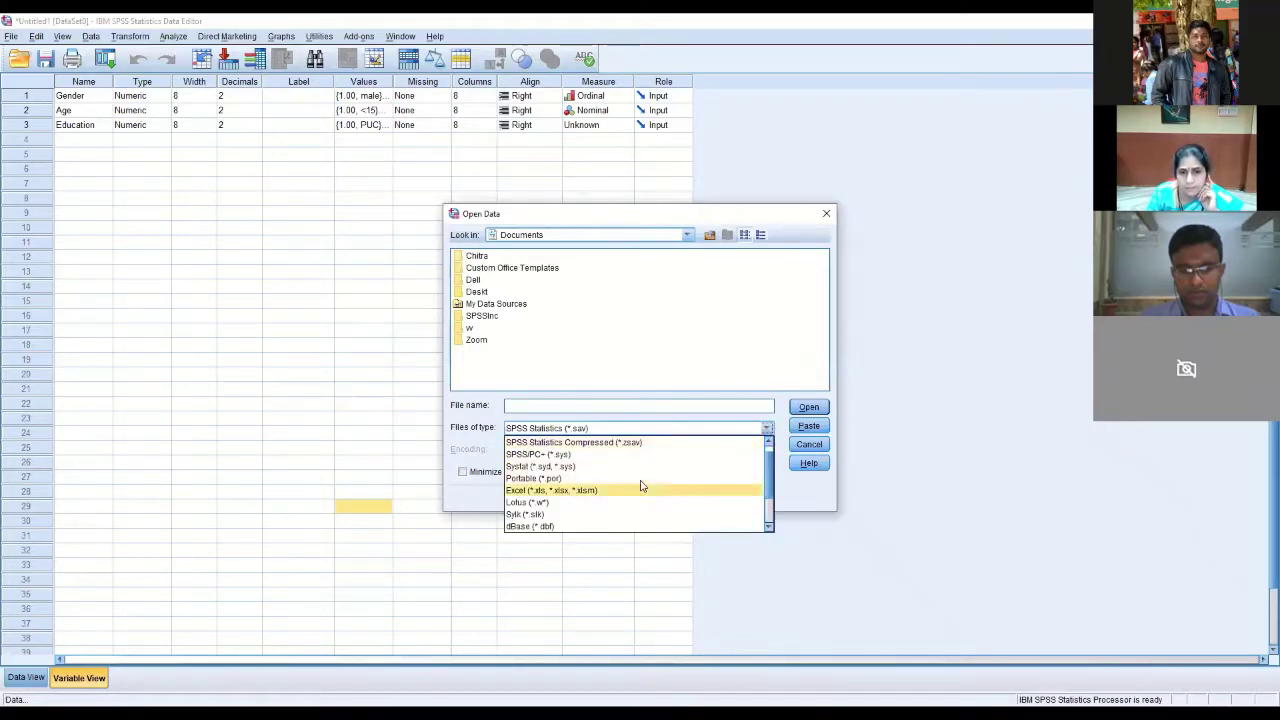
{"action": "left_click", "coordinate": [560, 491]}
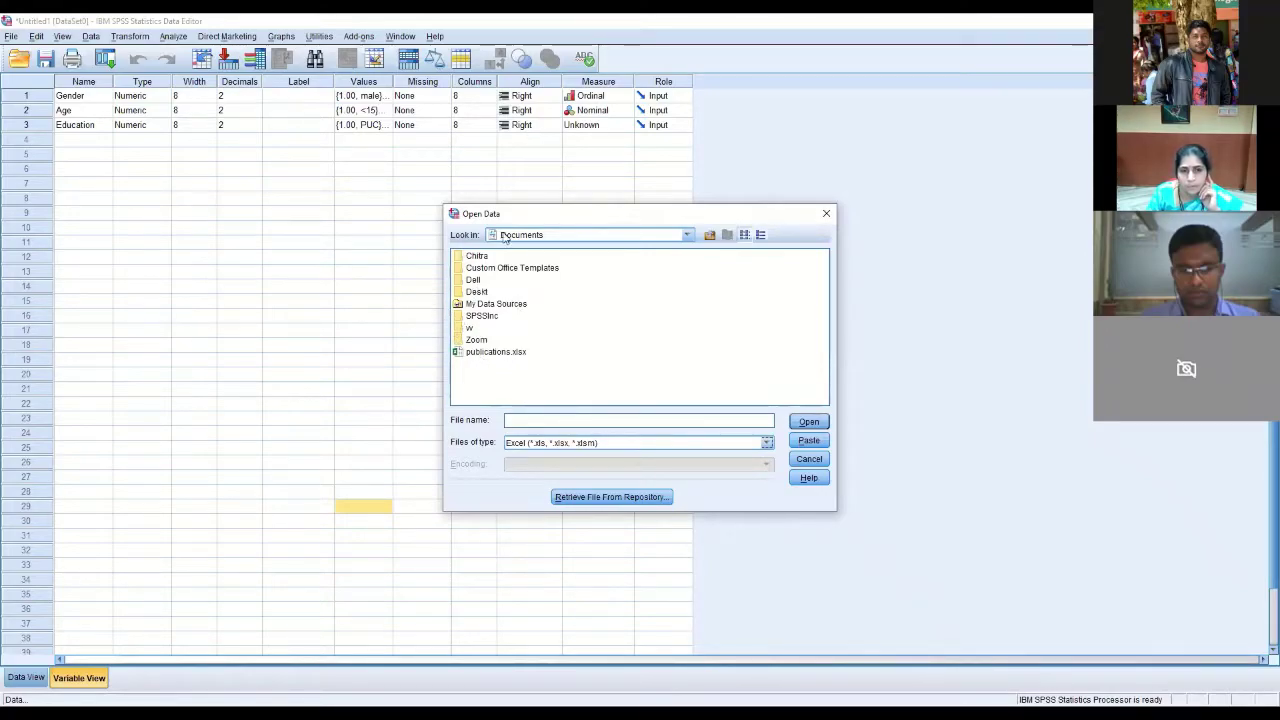
Browse to the Desktop and open the folder that holds the Excel data set
{"action": "left_click", "coordinate": [689, 235]}
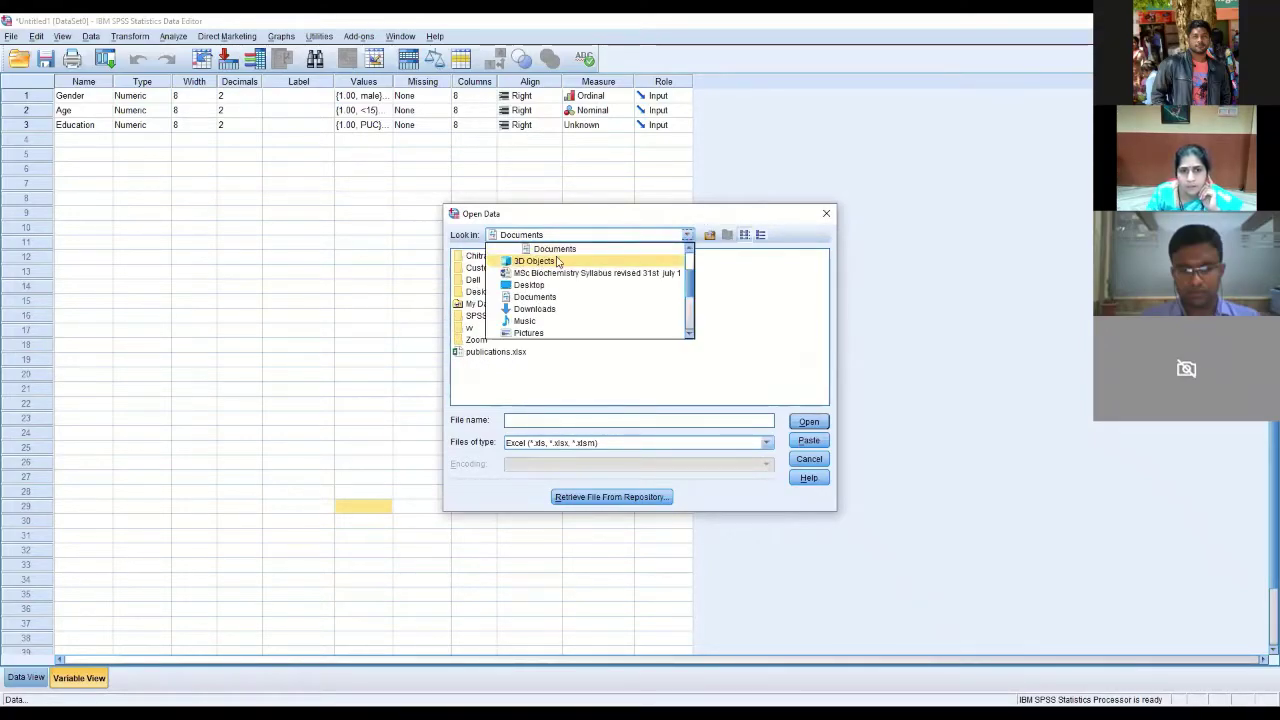
{"action": "left_click", "coordinate": [535, 338]}
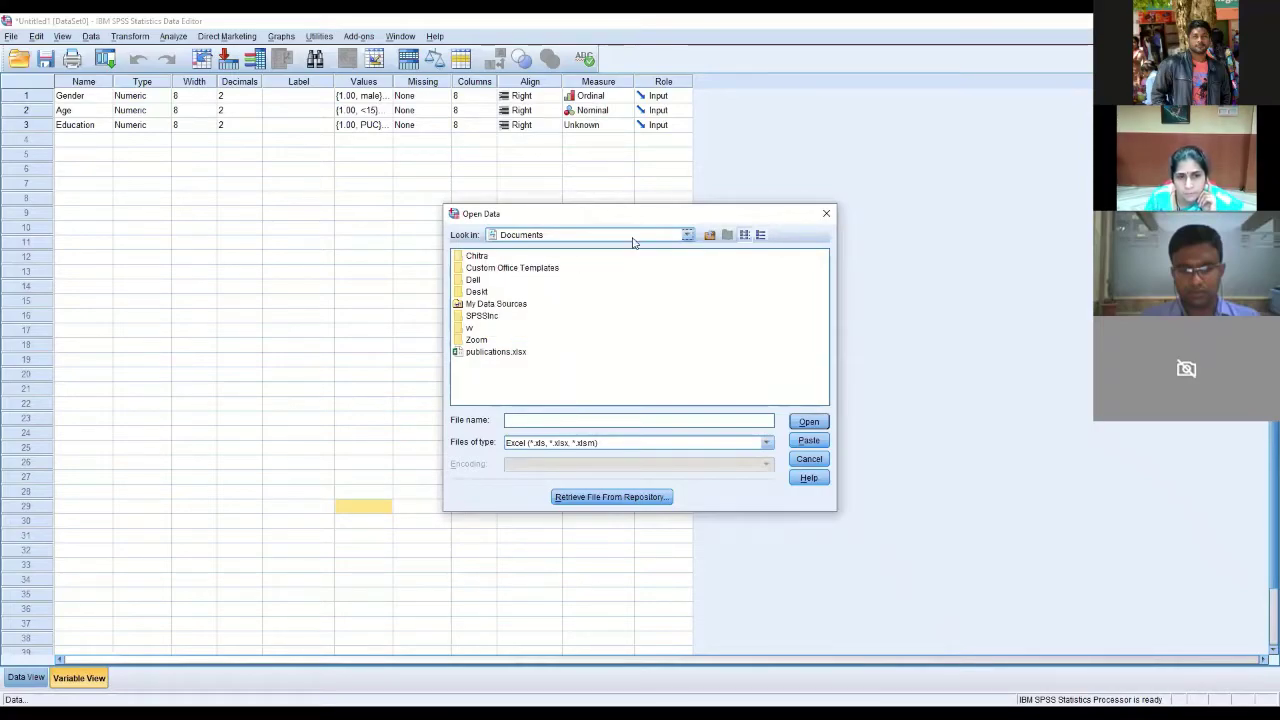
{"action": "left_click", "coordinate": [687, 235]}
{"action": "scroll", "coordinate": [530, 262], "scroll_direction": "up", "scroll_amount": 2}
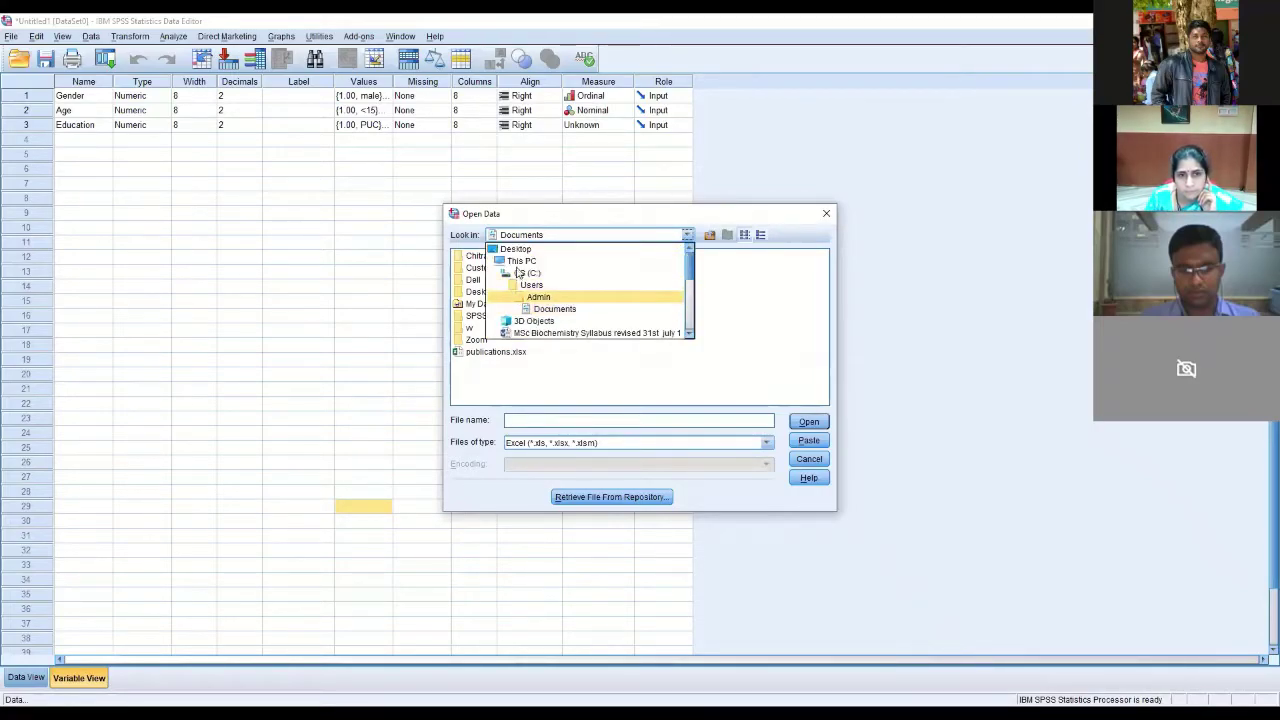
{"action": "left_click", "coordinate": [520, 249]}
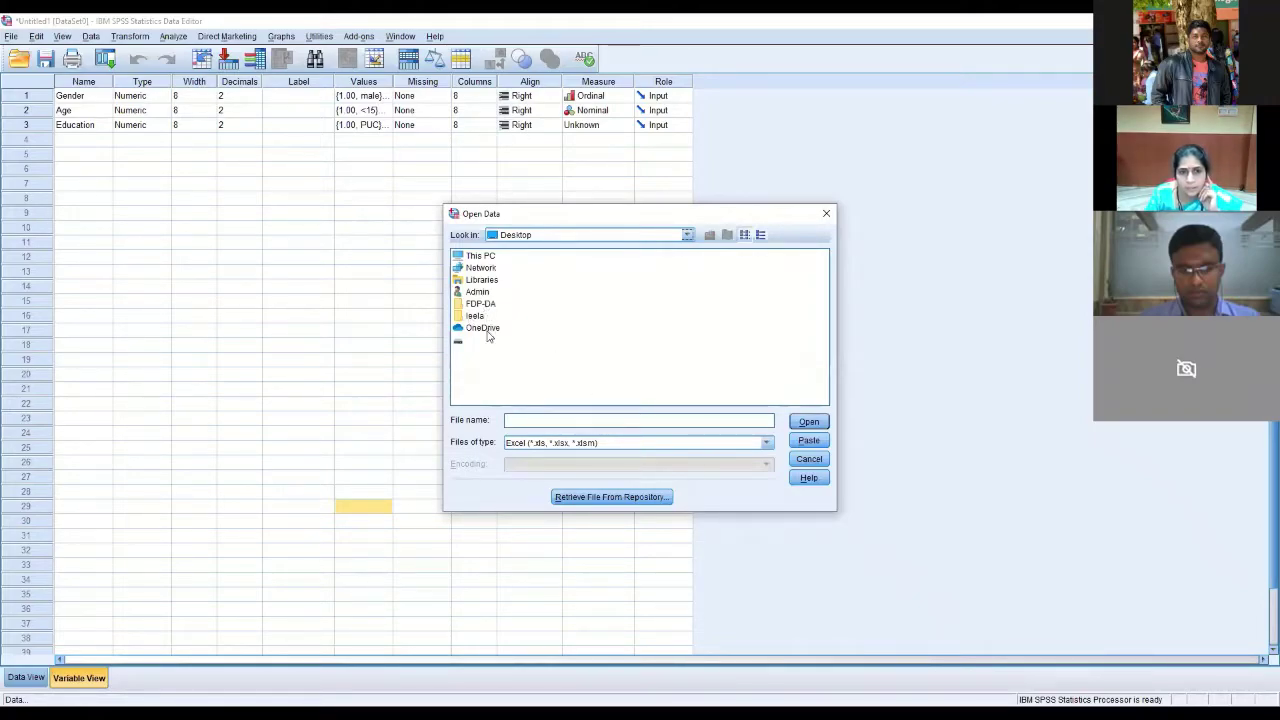
{"action": "left_click", "coordinate": [686, 236]}
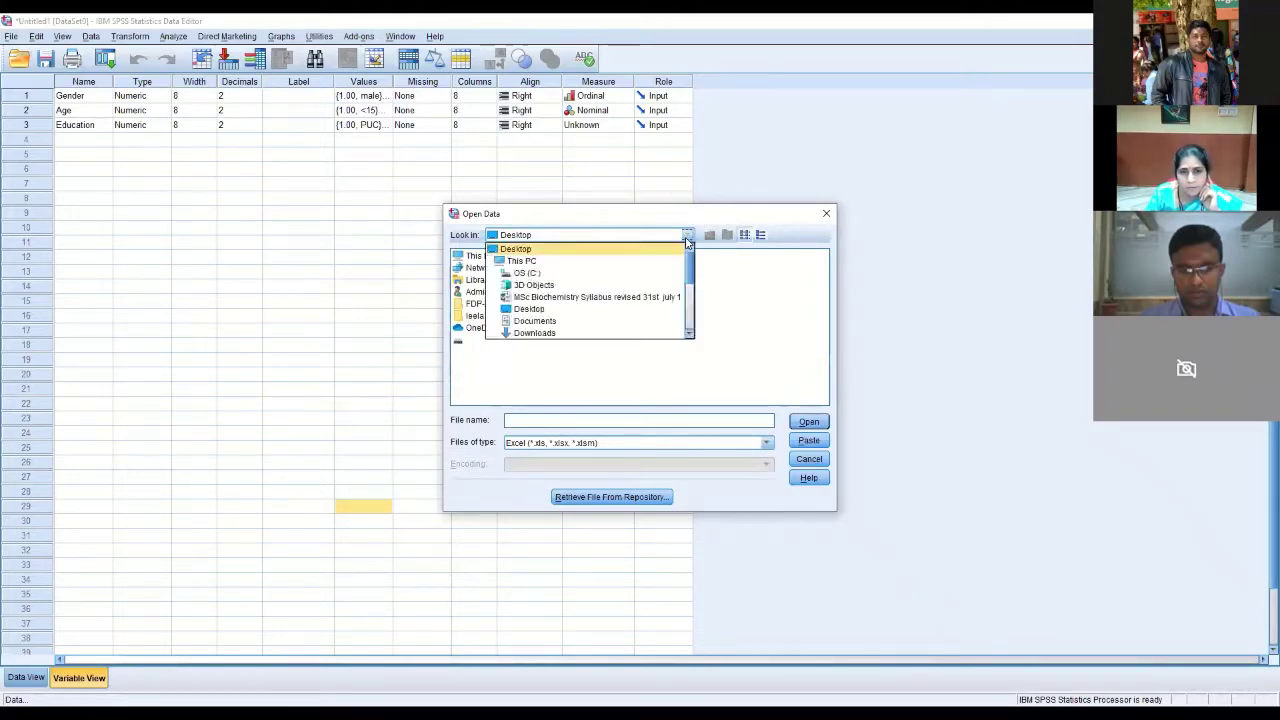
{"action": "left_click", "coordinate": [581, 259]}
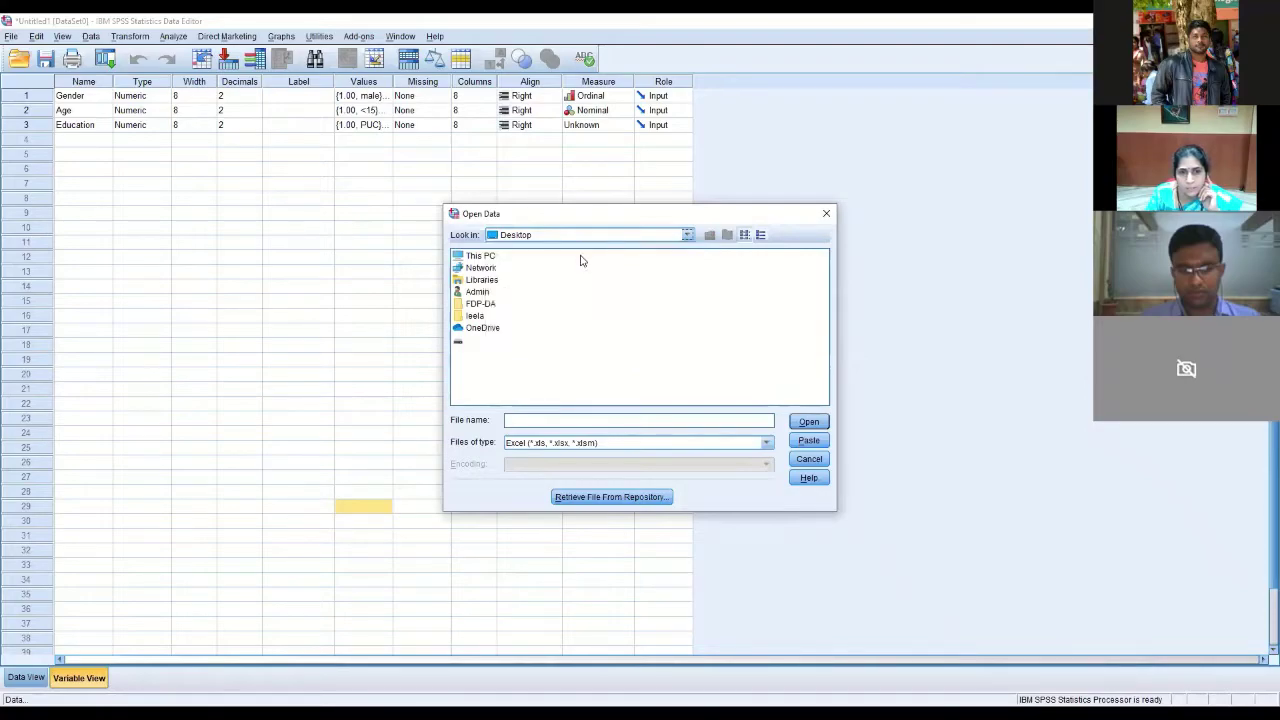
{"action": "double_click", "coordinate": [482, 317]}
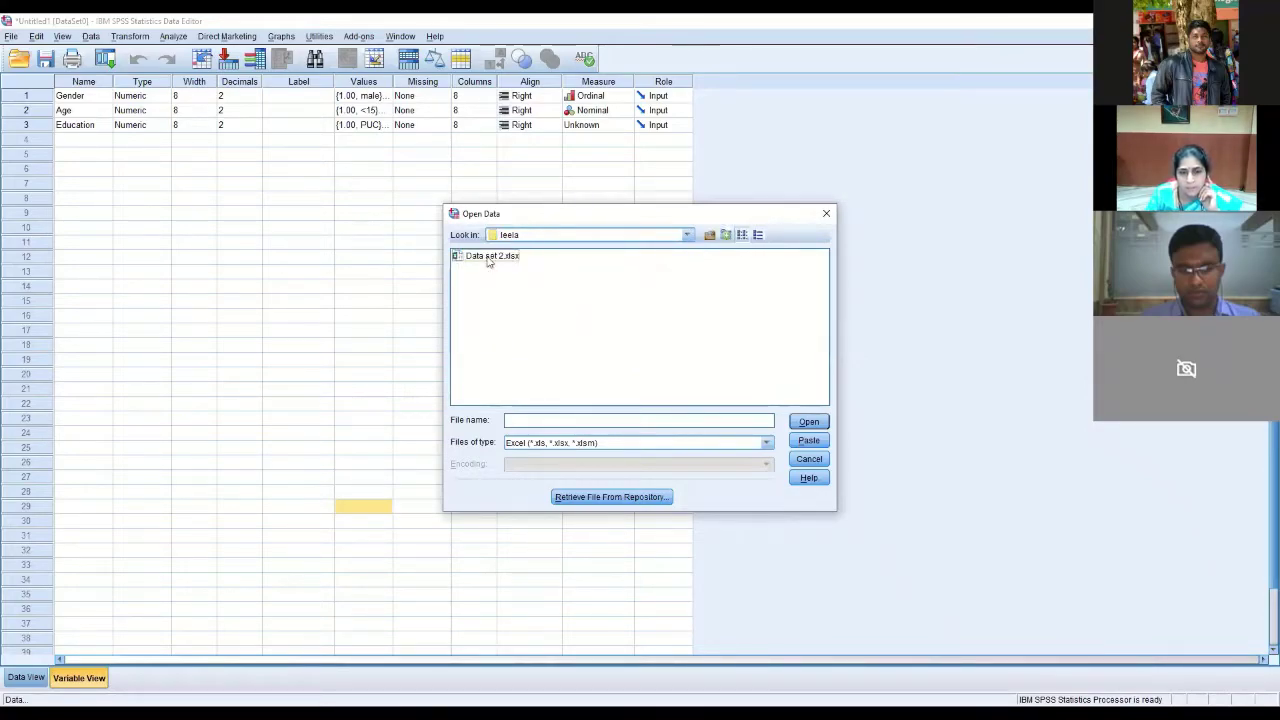
Import Sheet1 of Data set 2.xlsx, reading the variable names from the first row of data
{"action": "left_click", "coordinate": [488, 257]}
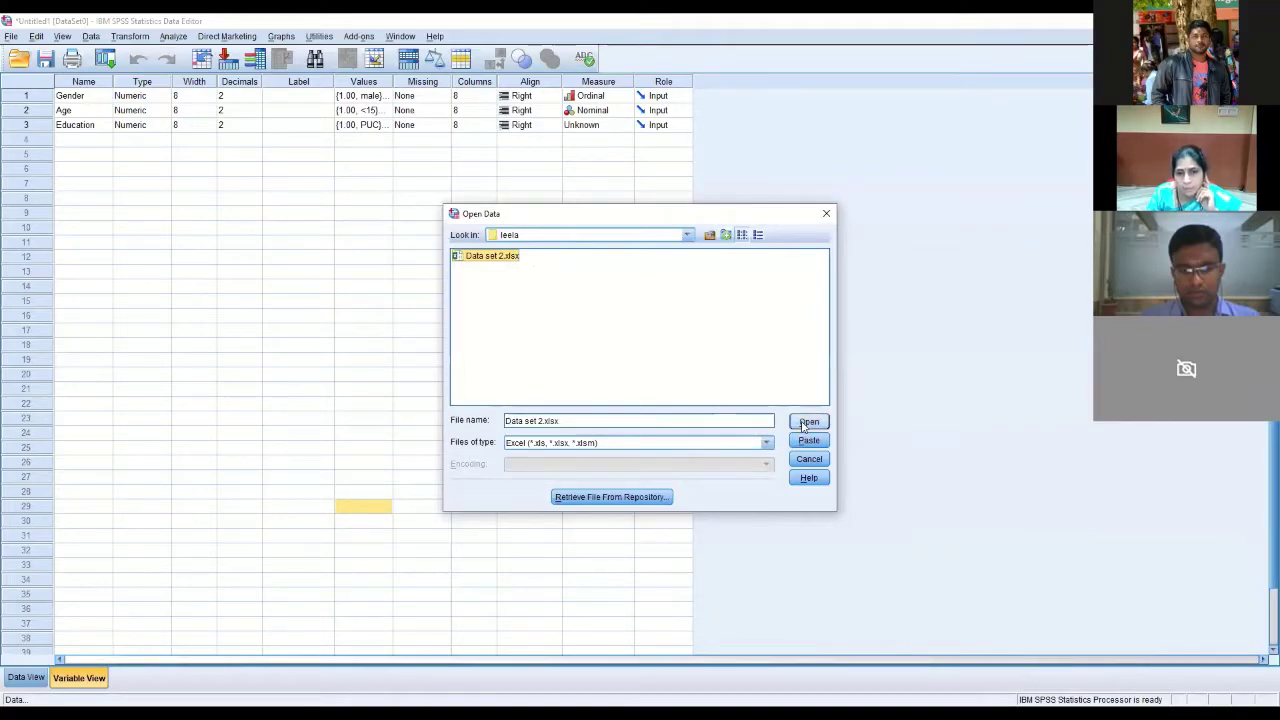
{"action": "left_click", "coordinate": [808, 424]}
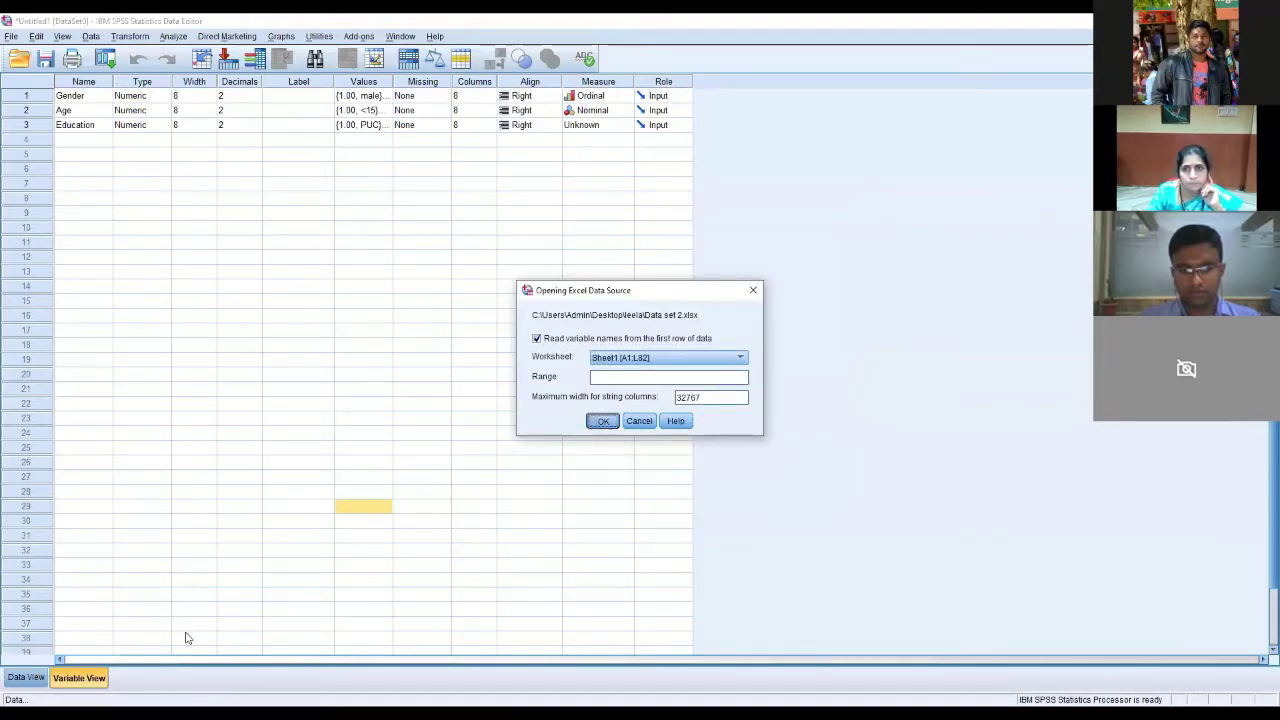
{"action": "key", "text": "Return"}
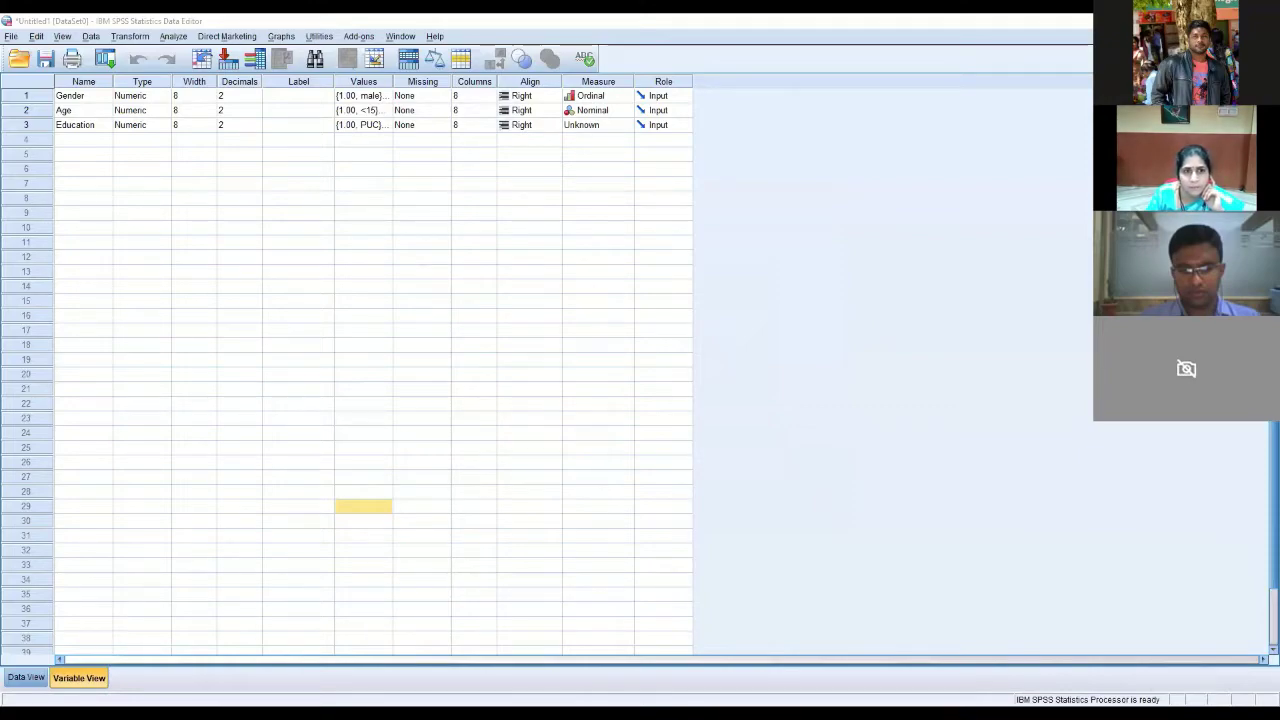
{"action": "key", "text": "ctrl+o"}
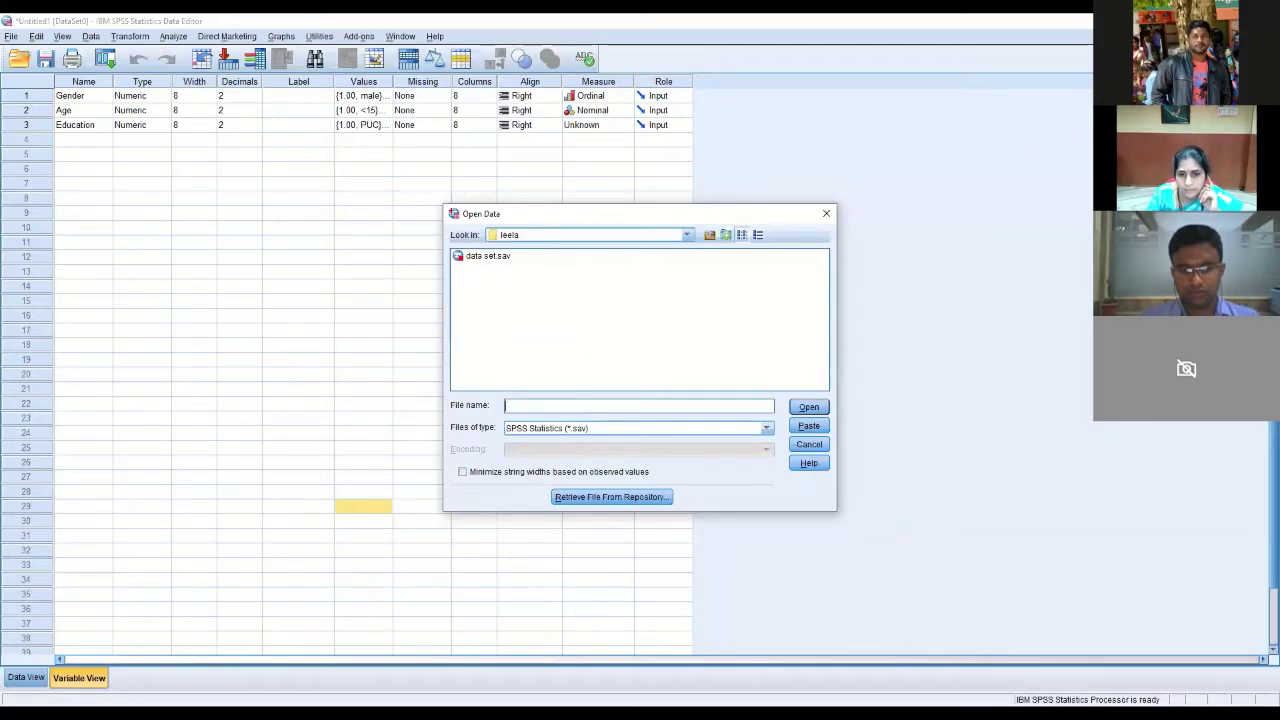
{"action": "left_click", "coordinate": [766, 428]}
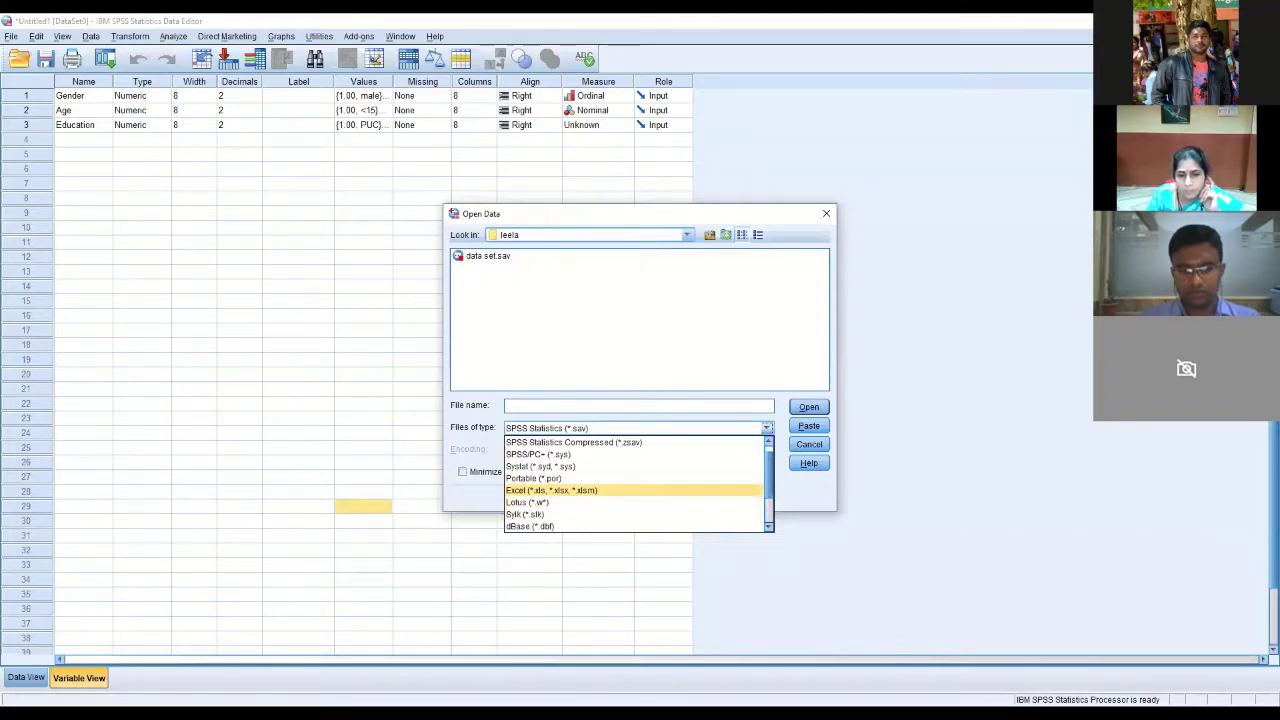
{"action": "key", "text": "Return"}
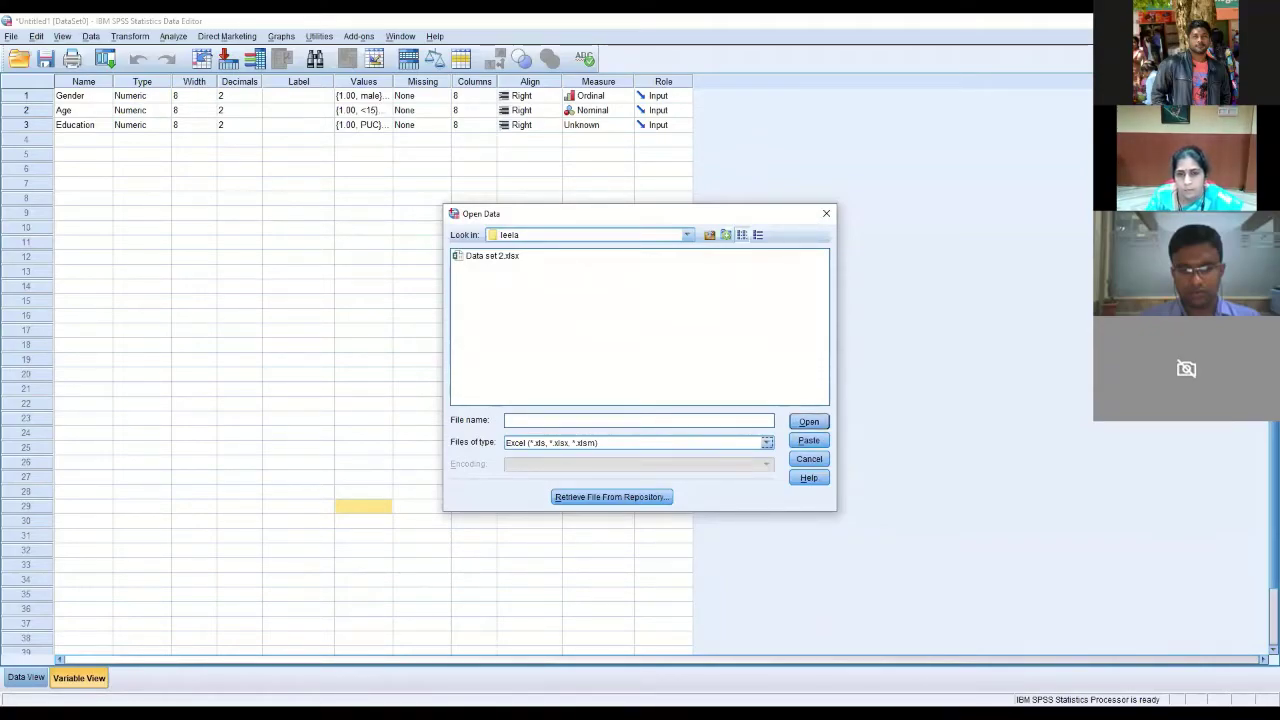
{"action": "left_click", "coordinate": [687, 235]}
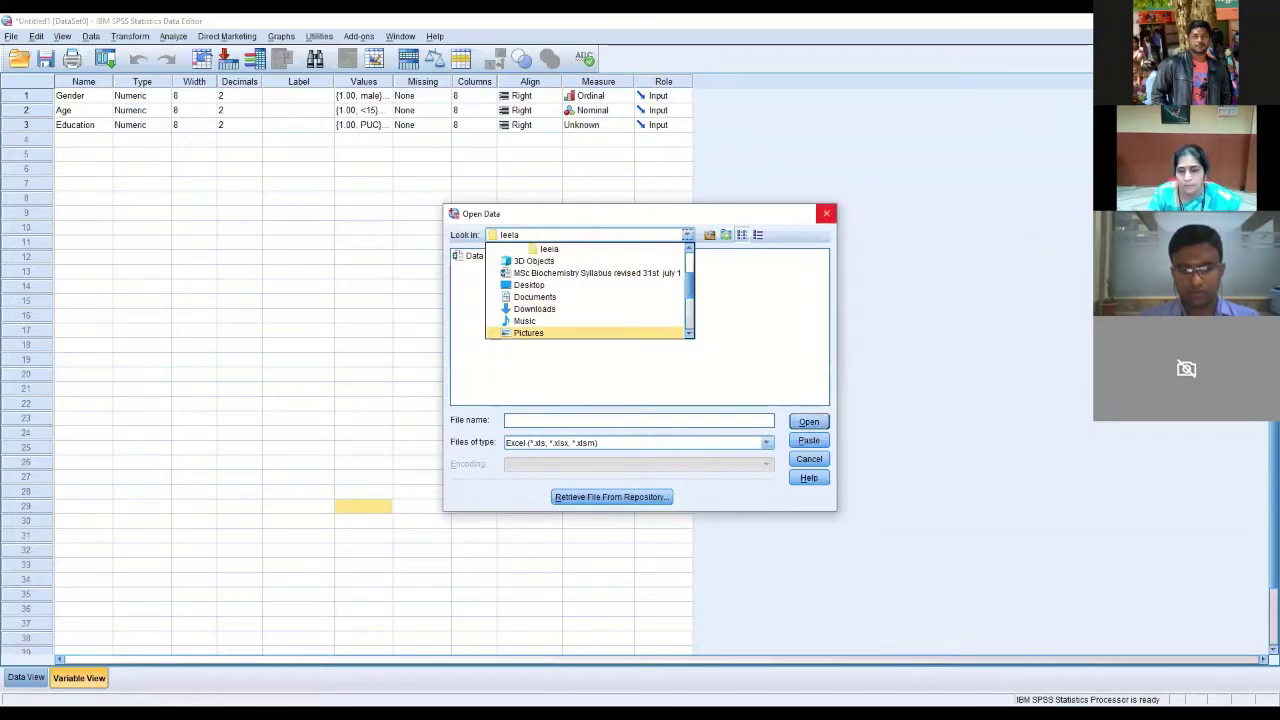
{"action": "left_click", "coordinate": [826, 214]}
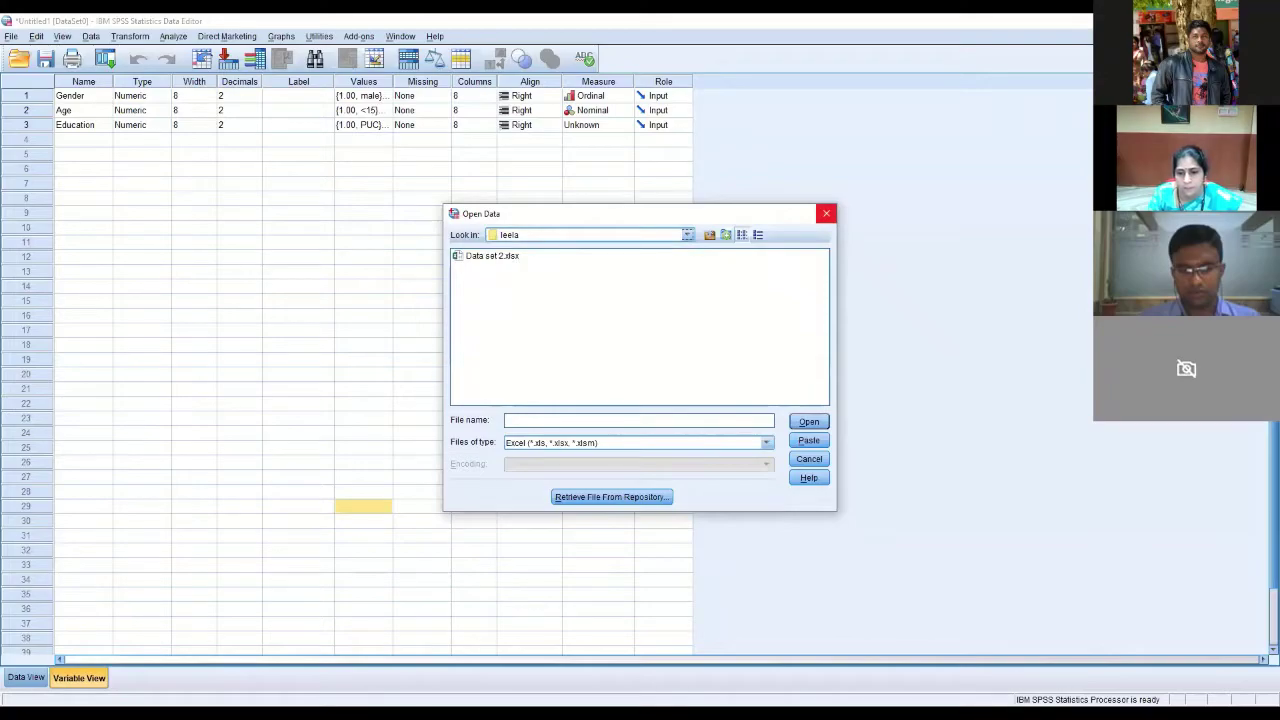
{"action": "left_click", "coordinate": [826, 214]}
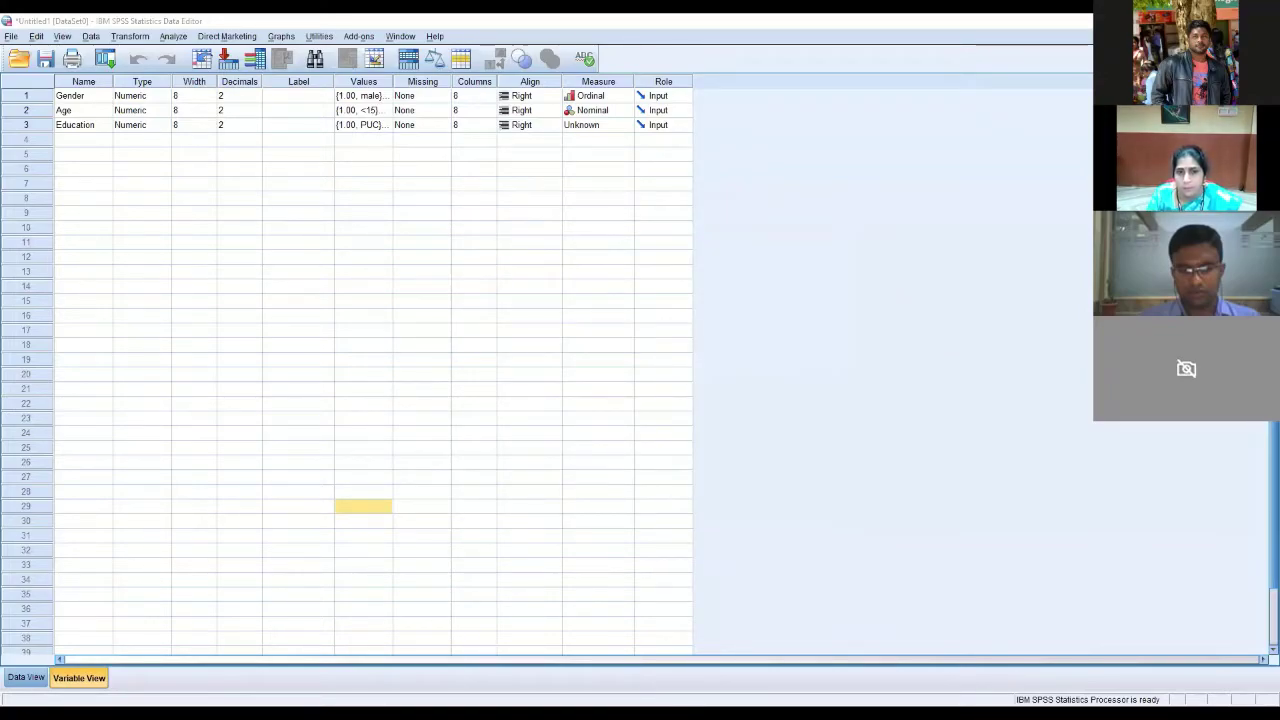
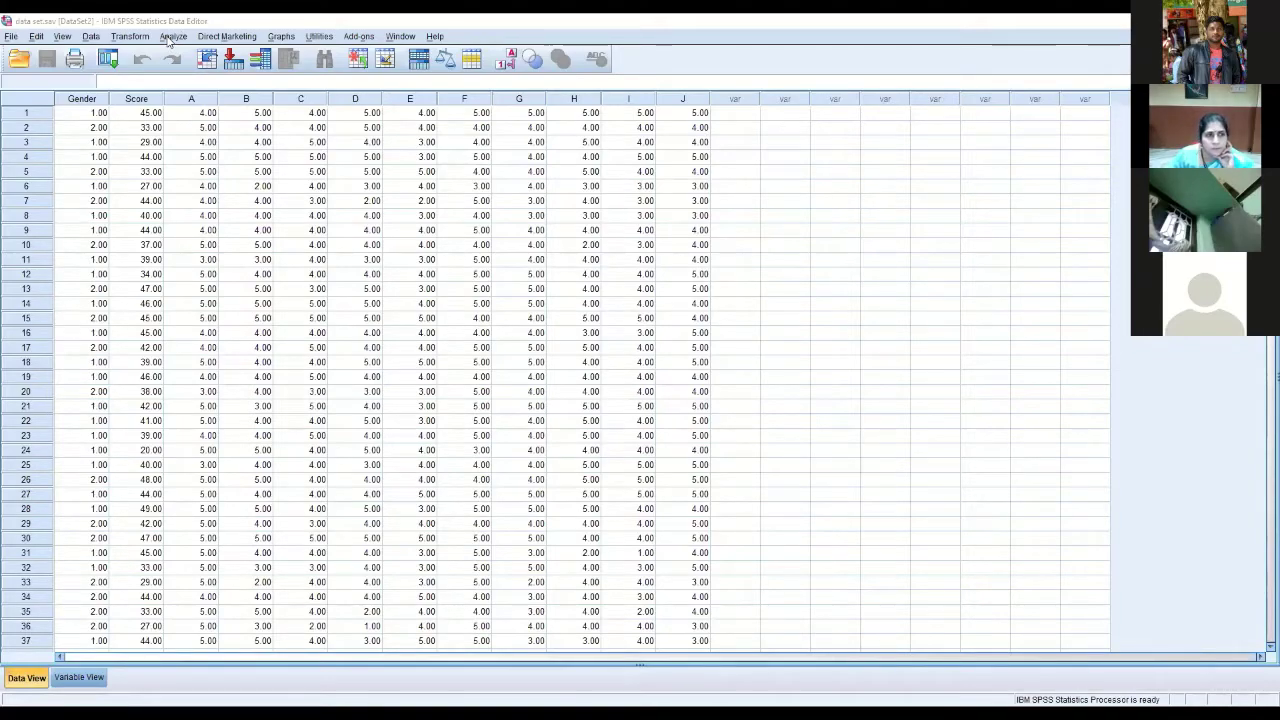
Set up an Explore analysis with Score as the dependent variable and Gender as the factor
{"action": "left_click", "coordinate": [172, 37]}
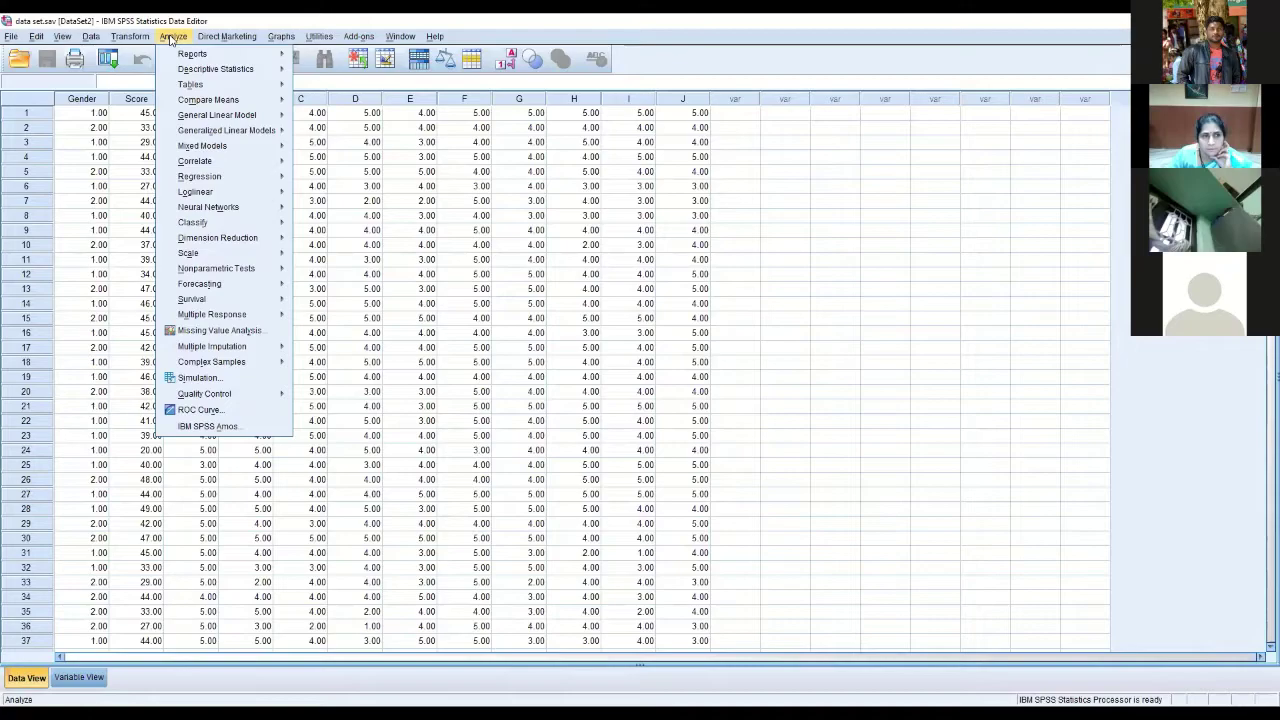
{"action": "mouse_move", "coordinate": [185, 75]}
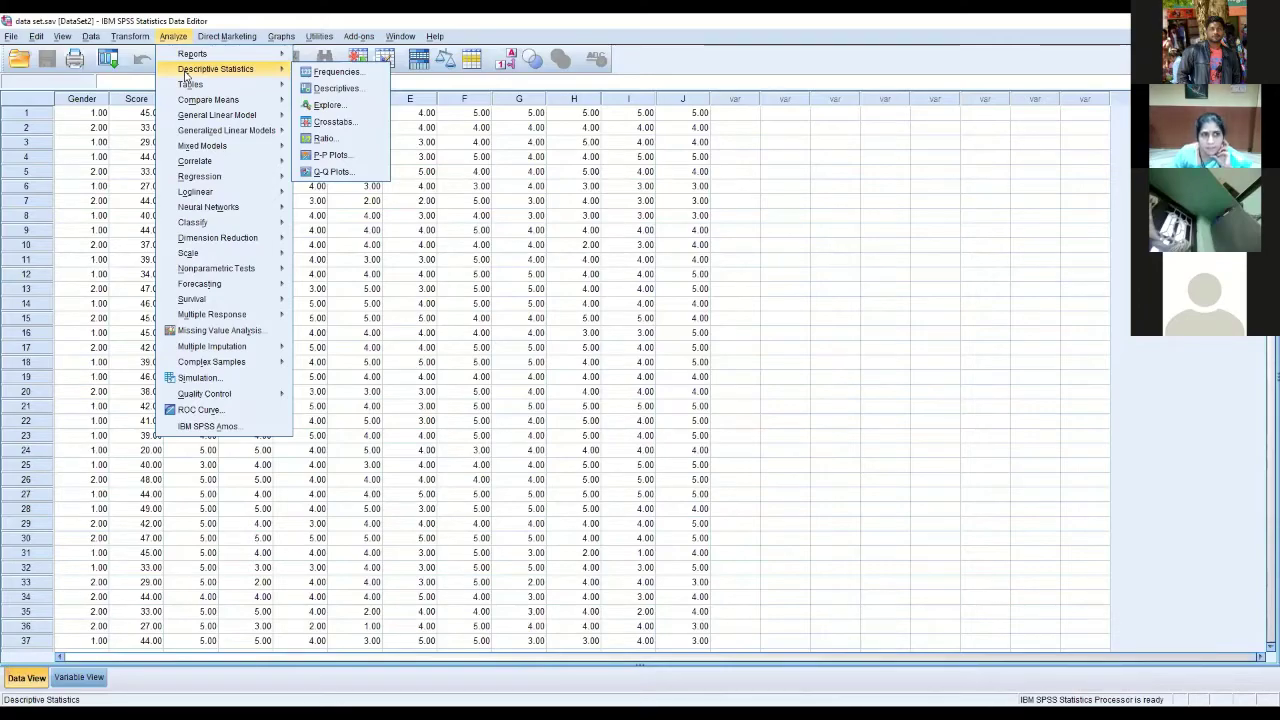
{"action": "left_click", "coordinate": [327, 105]}
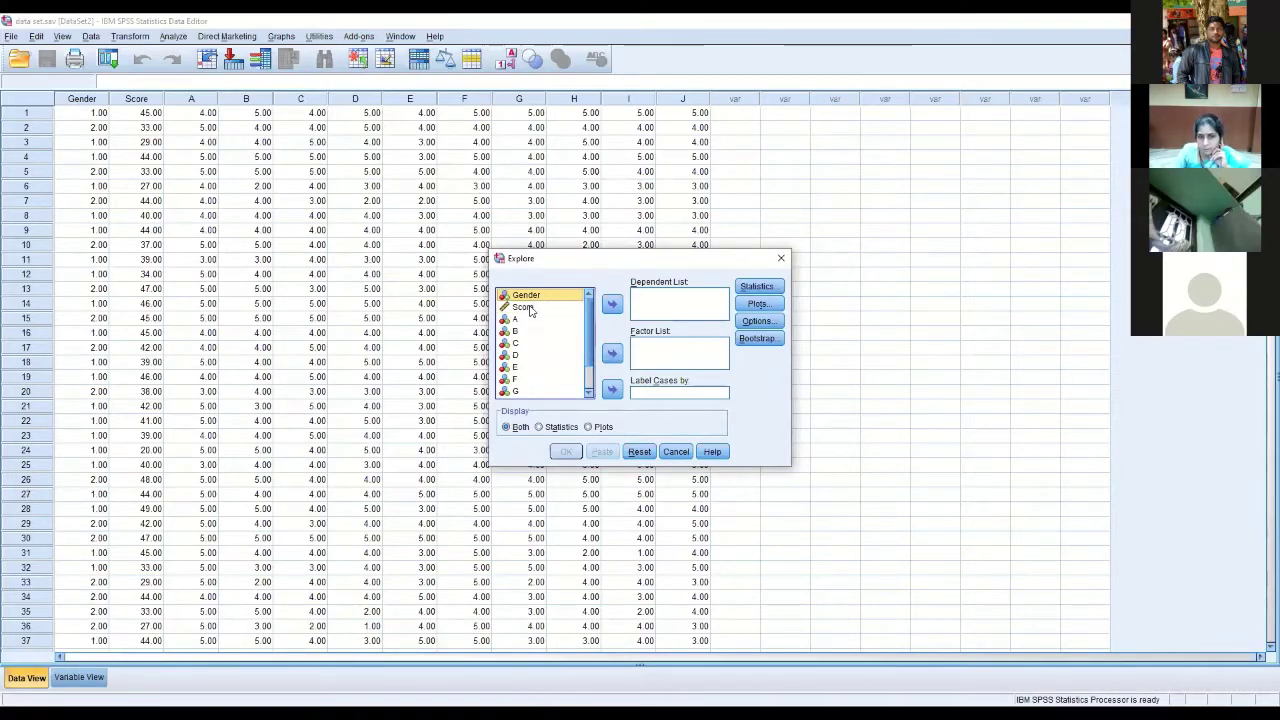
{"action": "left_click", "coordinate": [525, 307]}
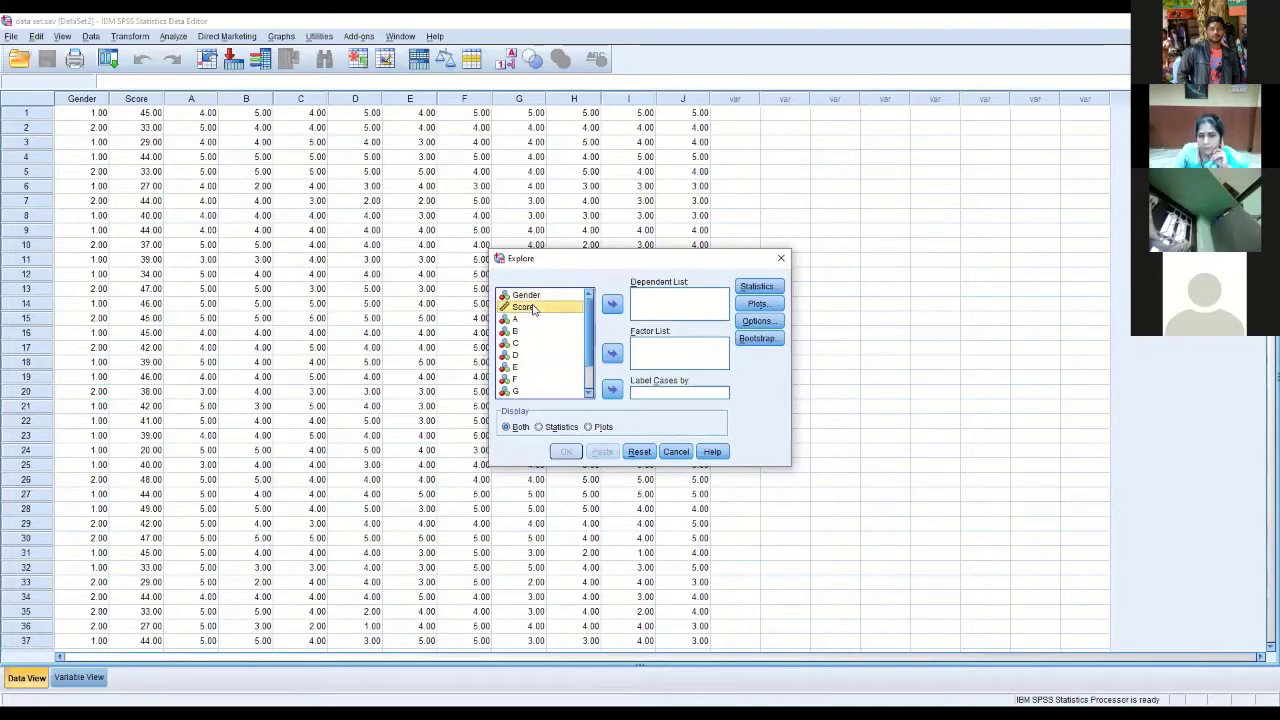
{"action": "left_click", "coordinate": [612, 305]}
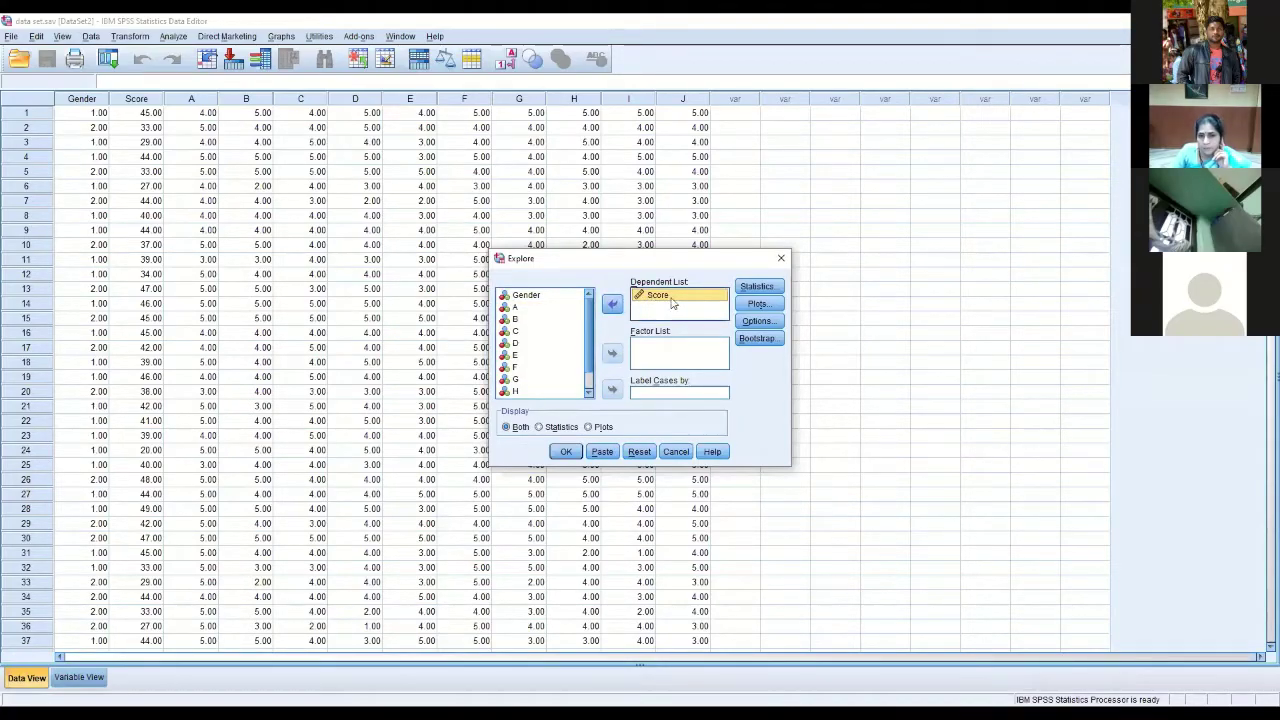
{"action": "left_click", "coordinate": [545, 297]}
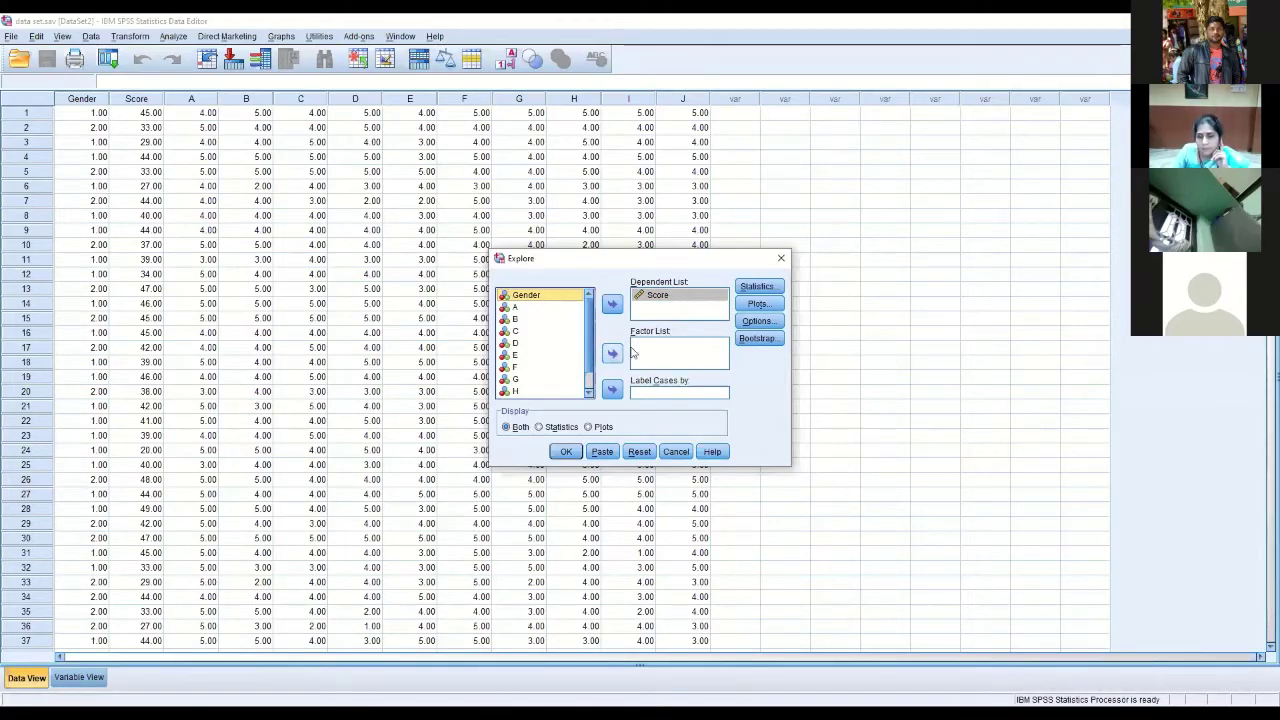
{"action": "left_click", "coordinate": [613, 355]}
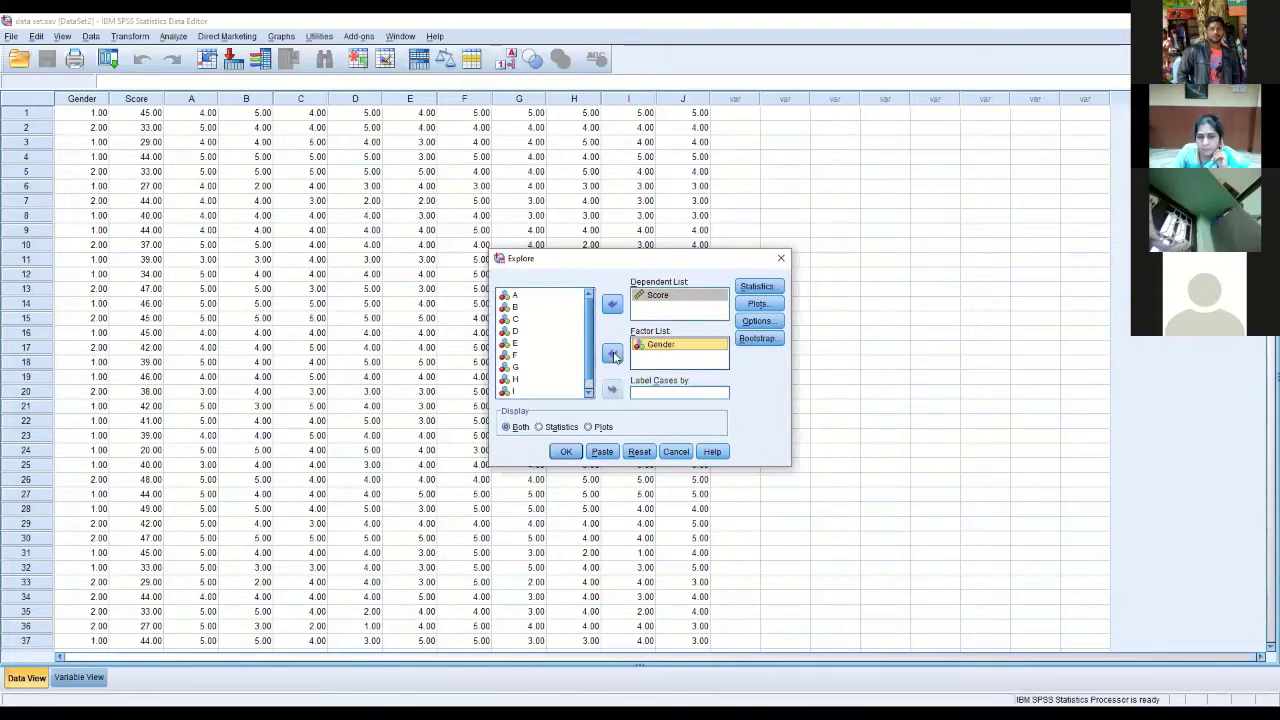
Review the descriptive statistics options, enable normality plots with tests, and run the Explore analysis
{"action": "left_click", "coordinate": [767, 290]}
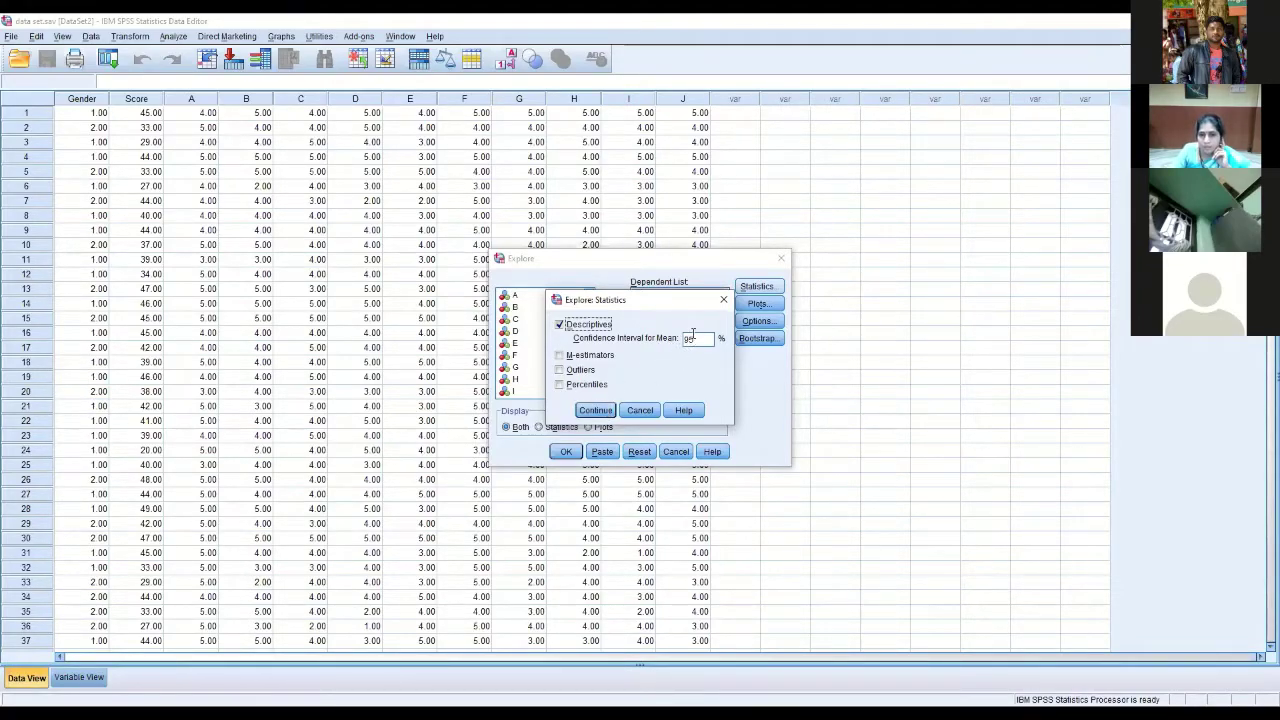
{"action": "left_click", "coordinate": [596, 412]}
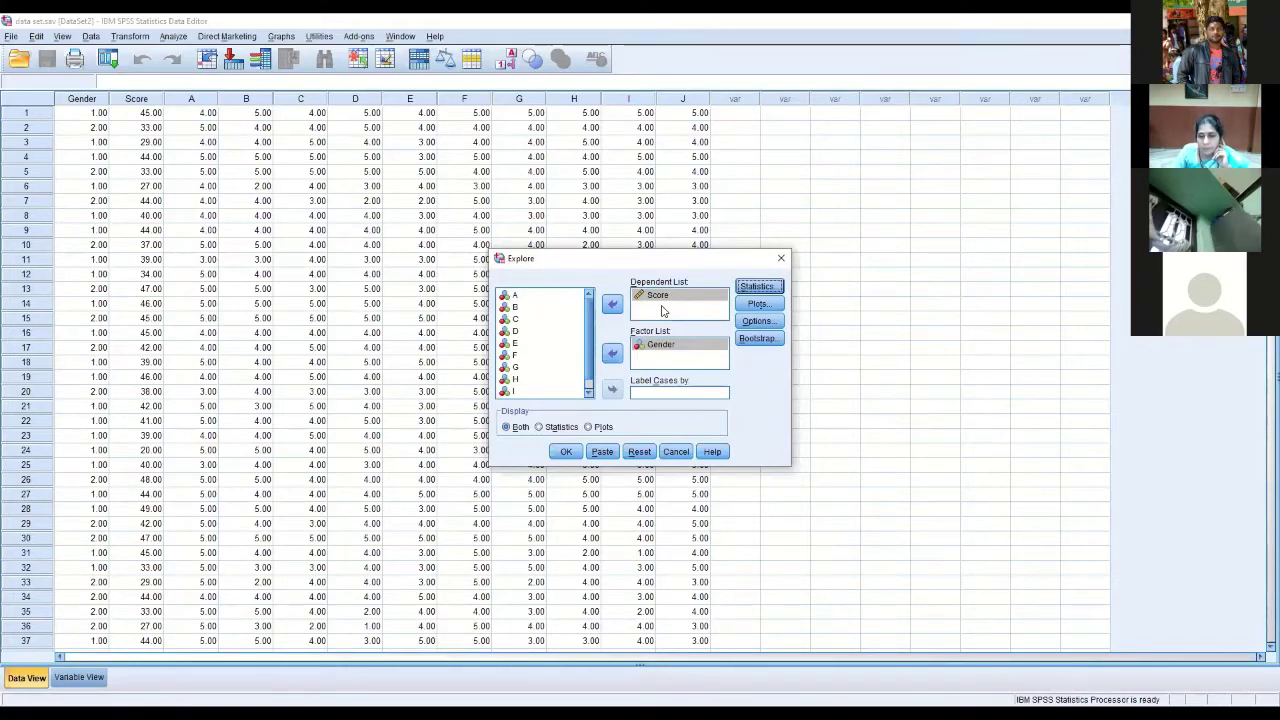
{"action": "left_click", "coordinate": [755, 305]}
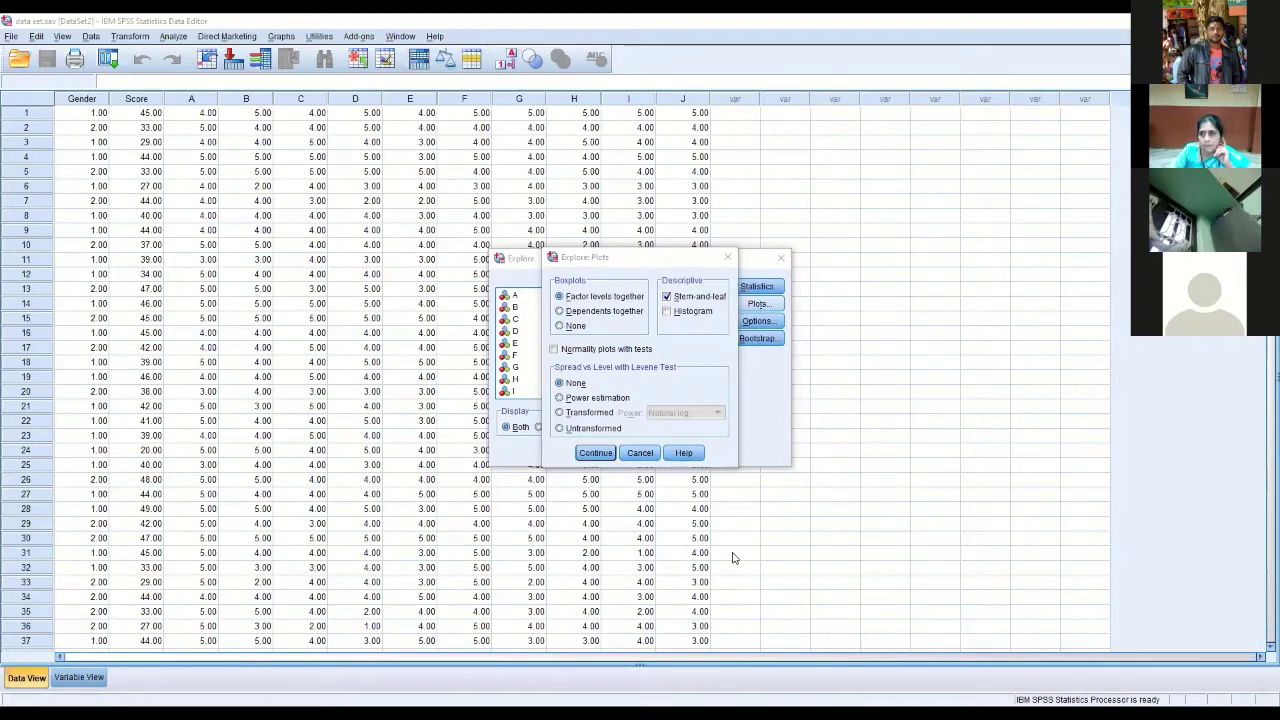
{"action": "left_click", "coordinate": [555, 350]}
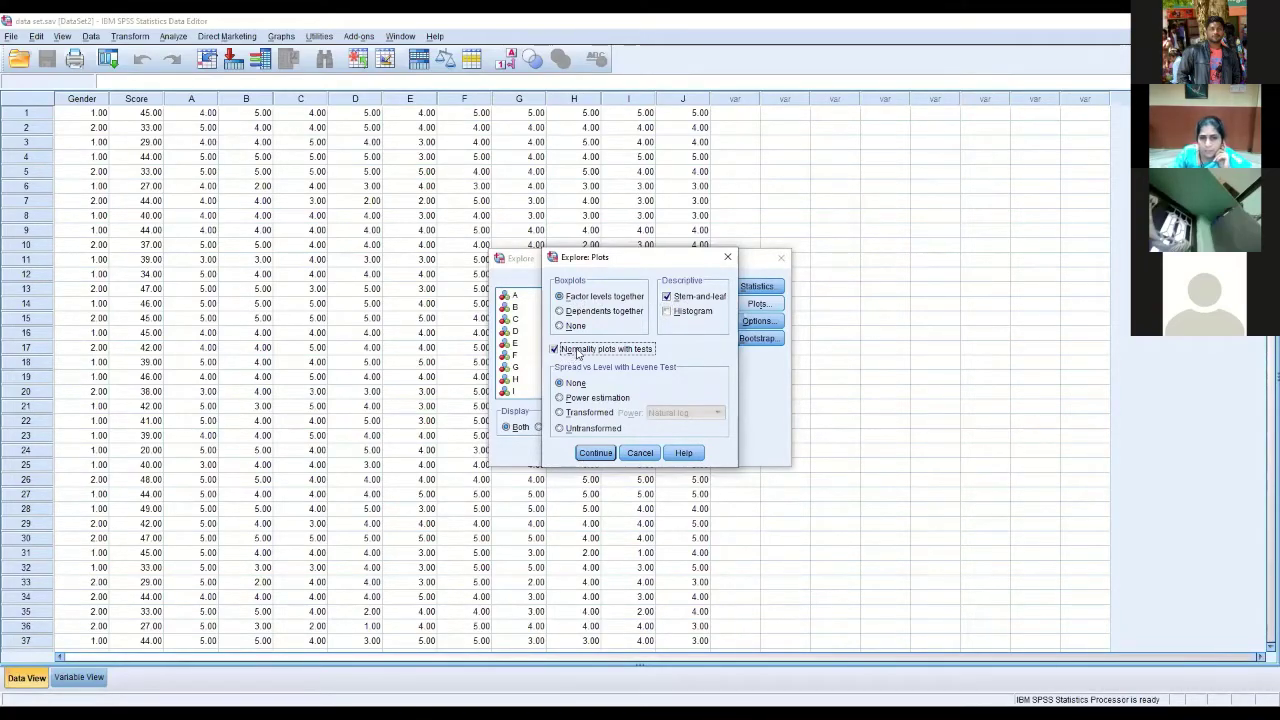
{"action": "left_click", "coordinate": [585, 455]}
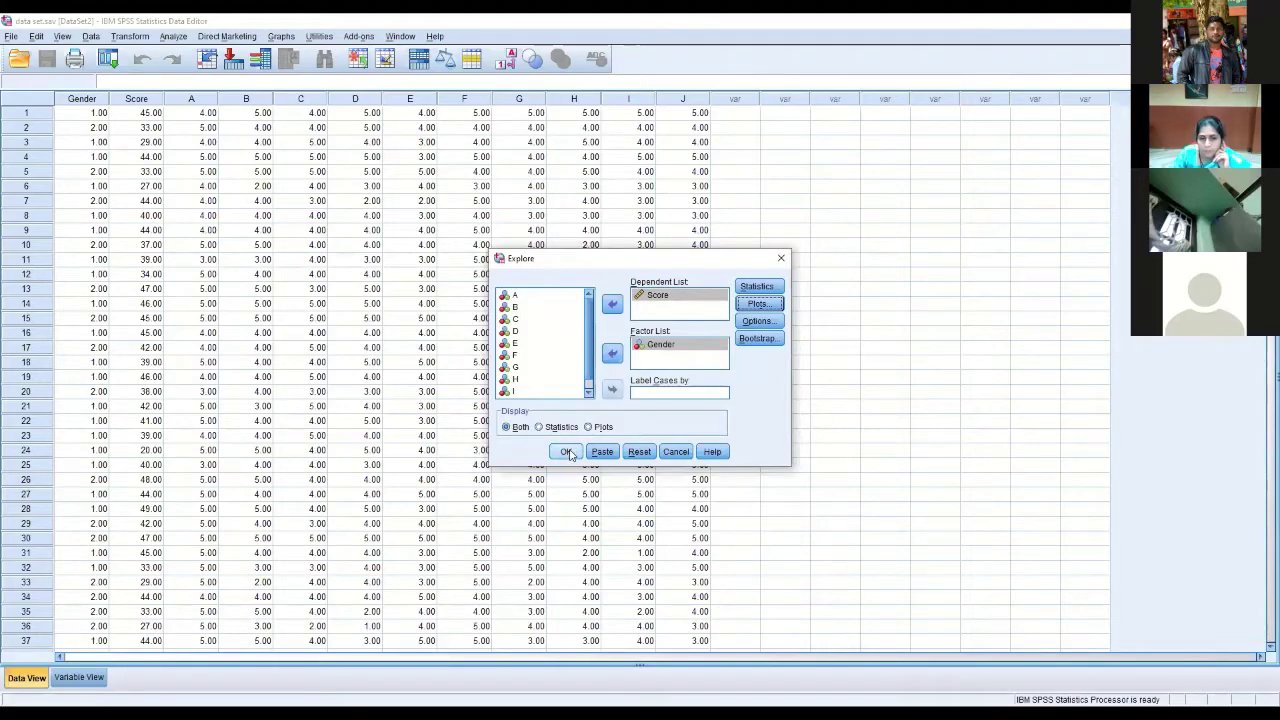
{"action": "left_click", "coordinate": [567, 453]}
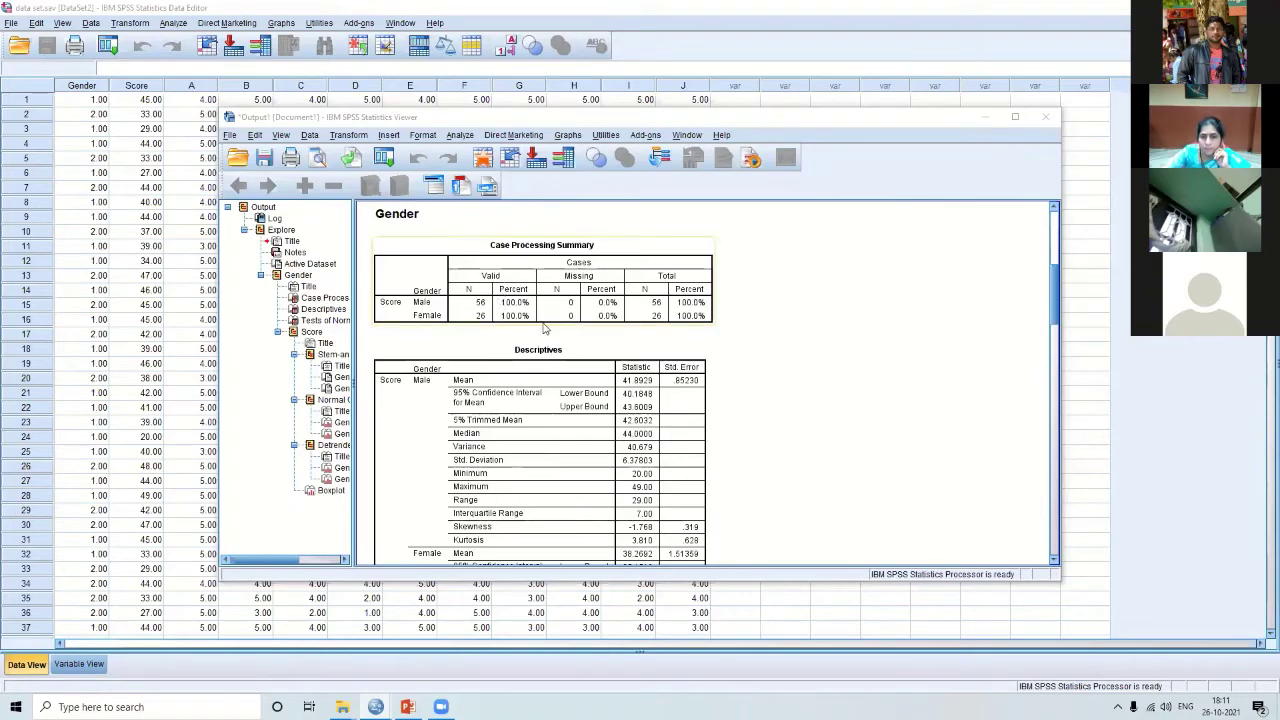
Examine the Descriptives and Tests of Normality tables for Score by gender in the output
{"action": "scroll", "coordinate": [543, 330], "scroll_direction": "down", "scroll_amount": 2}
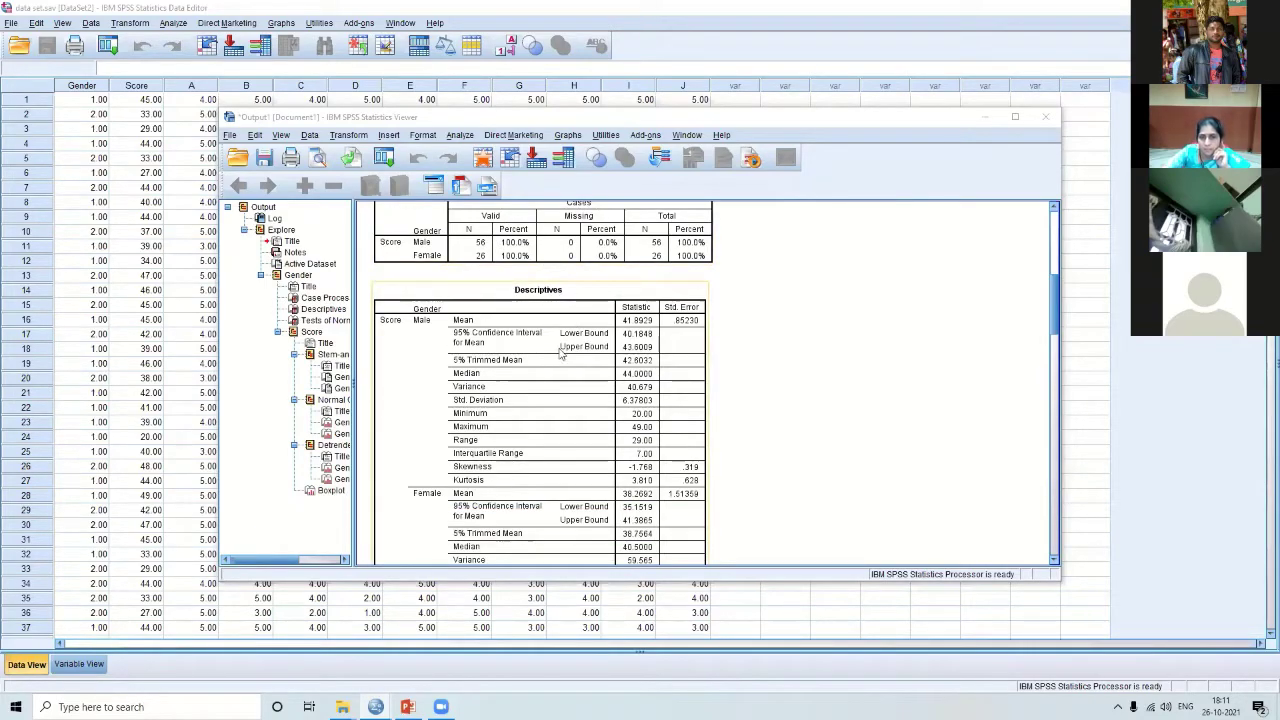
{"action": "scroll", "coordinate": [558, 350], "scroll_direction": "down", "scroll_amount": 2}
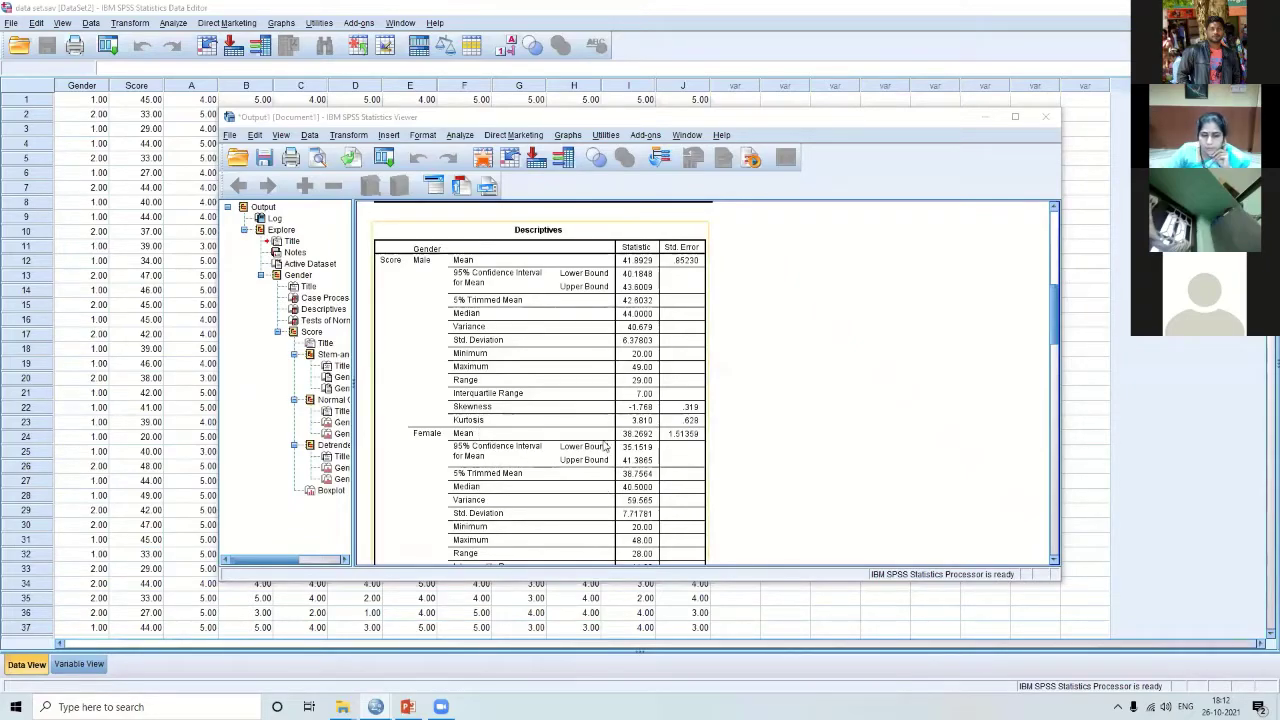
{"action": "scroll", "coordinate": [795, 420], "scroll_direction": "down", "scroll_amount": 2}
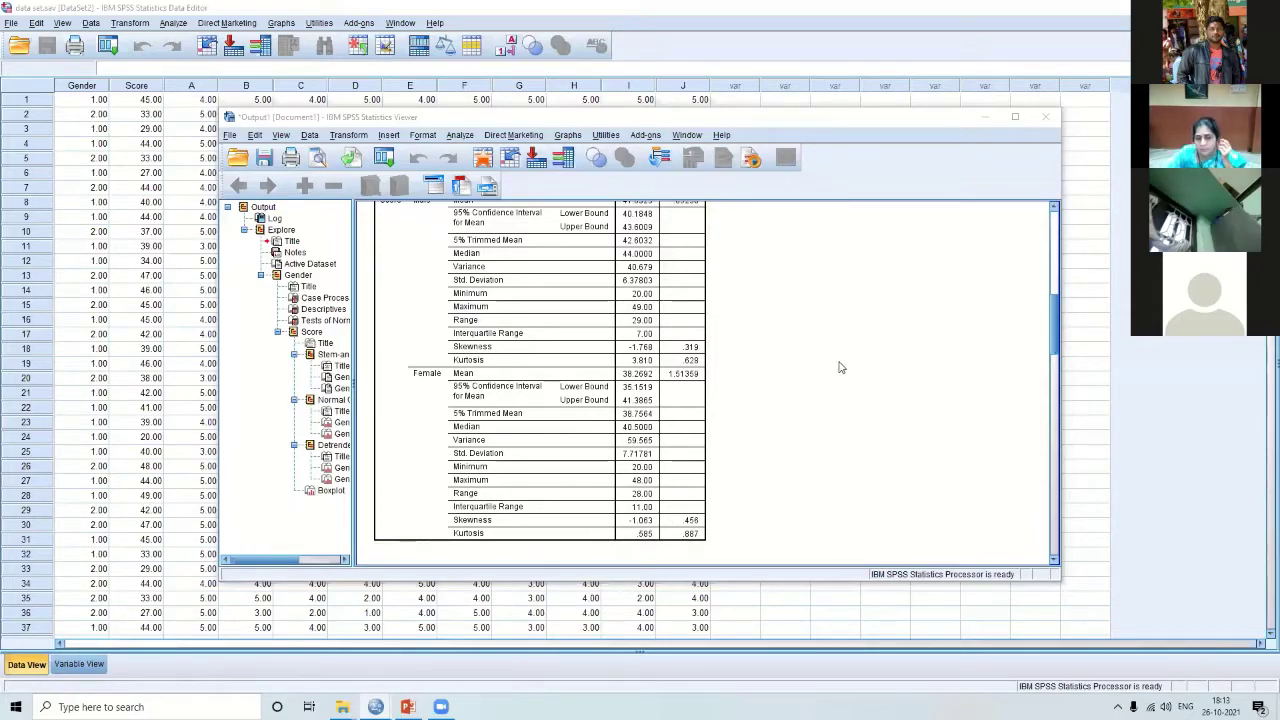
{"action": "scroll", "coordinate": [845, 386], "scroll_direction": "down", "scroll_amount": 2}
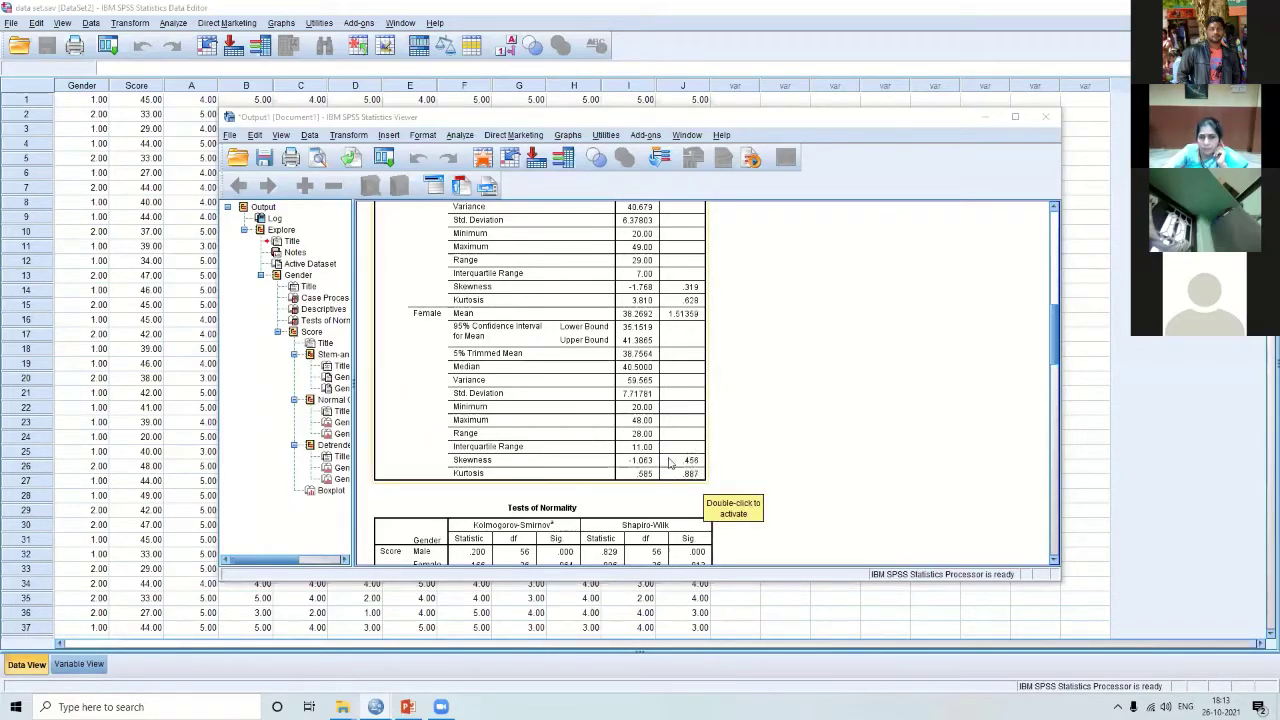
{"action": "scroll", "coordinate": [659, 452], "scroll_direction": "down", "scroll_amount": 1}
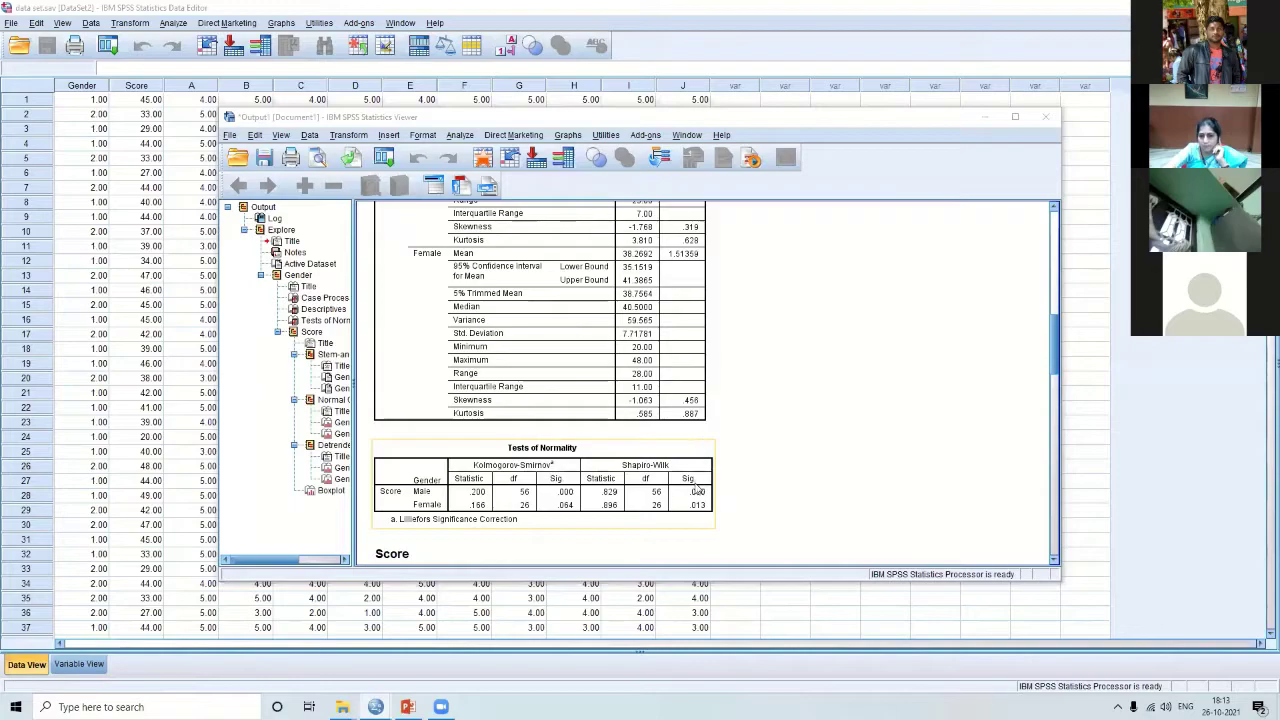
{"action": "scroll", "coordinate": [672, 496], "scroll_direction": "up", "scroll_amount": 3}
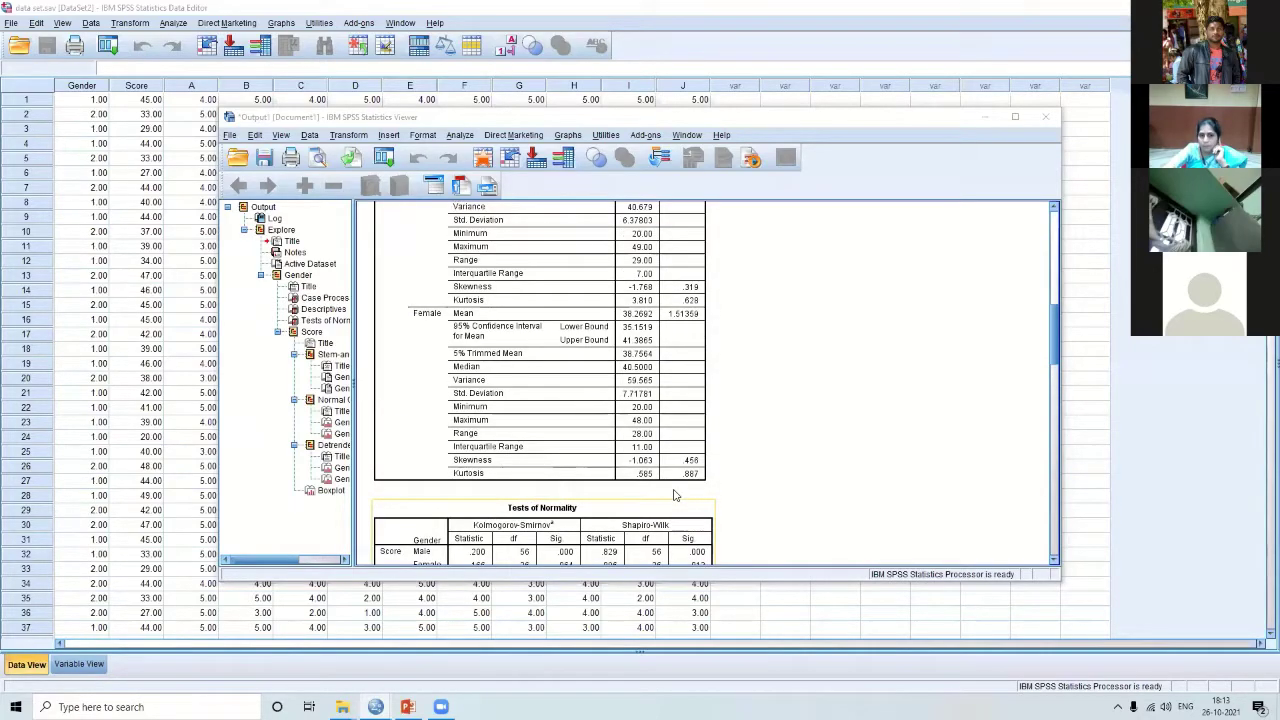
{"action": "scroll", "coordinate": [690, 505], "scroll_direction": "up", "scroll_amount": 2}
Examine the stem-and-leaf and normal Q-Q plots of Score for males and females, keeping the output open
{"action": "scroll", "coordinate": [695, 505], "scroll_direction": "down", "scroll_amount": 10}
{"action": "scroll", "coordinate": [610, 385], "scroll_direction": "down", "scroll_amount": 15}
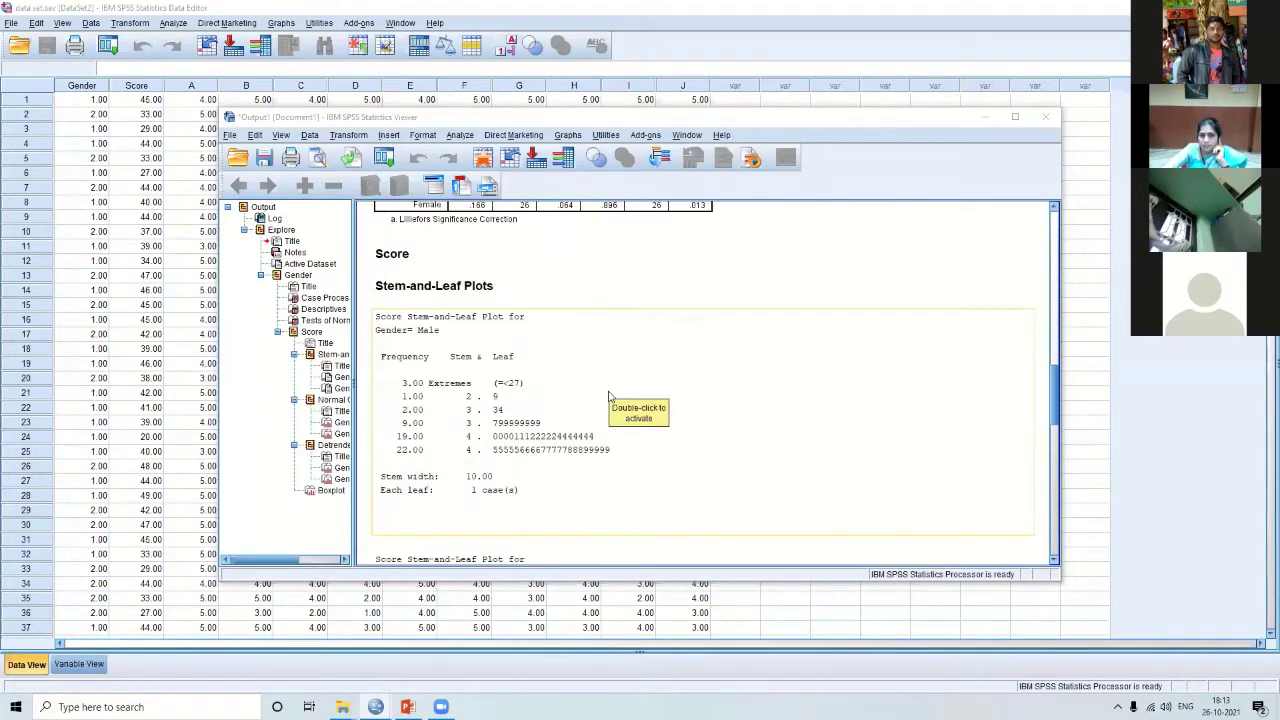
{"action": "scroll", "coordinate": [611, 406], "scroll_direction": "up", "scroll_amount": 8}
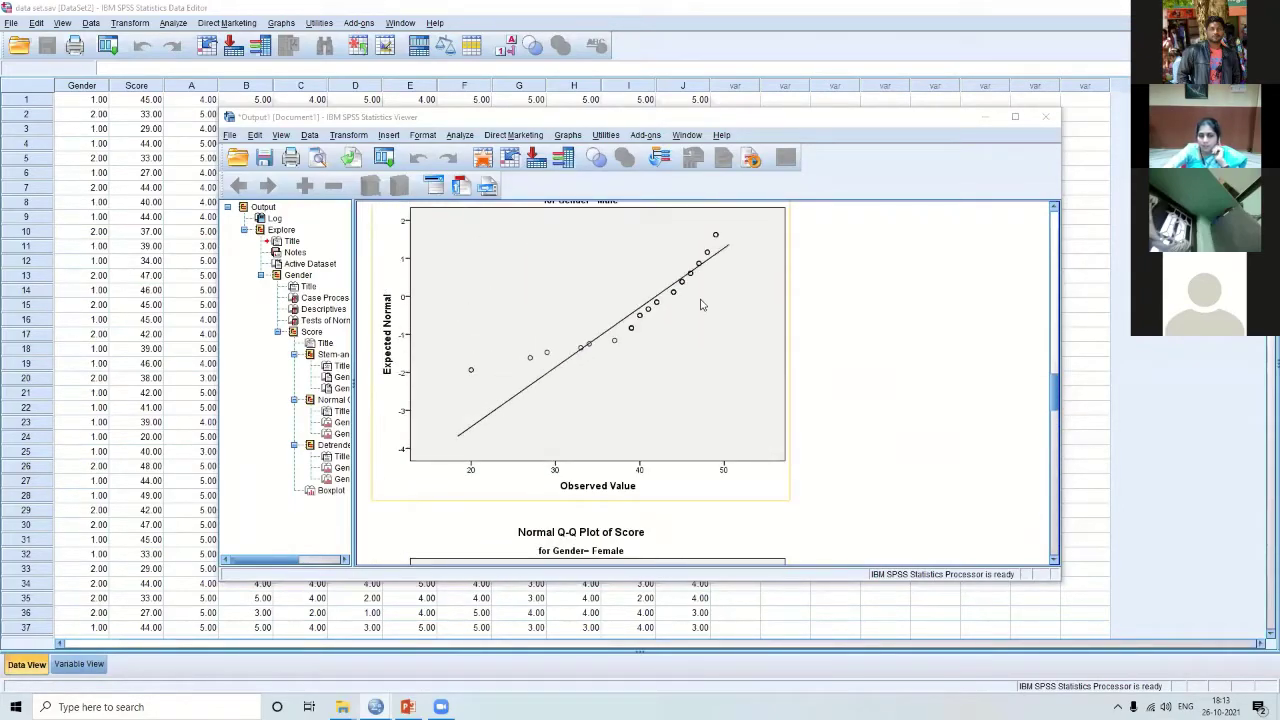
{"action": "scroll", "coordinate": [767, 368], "scroll_direction": "up", "scroll_amount": 1}
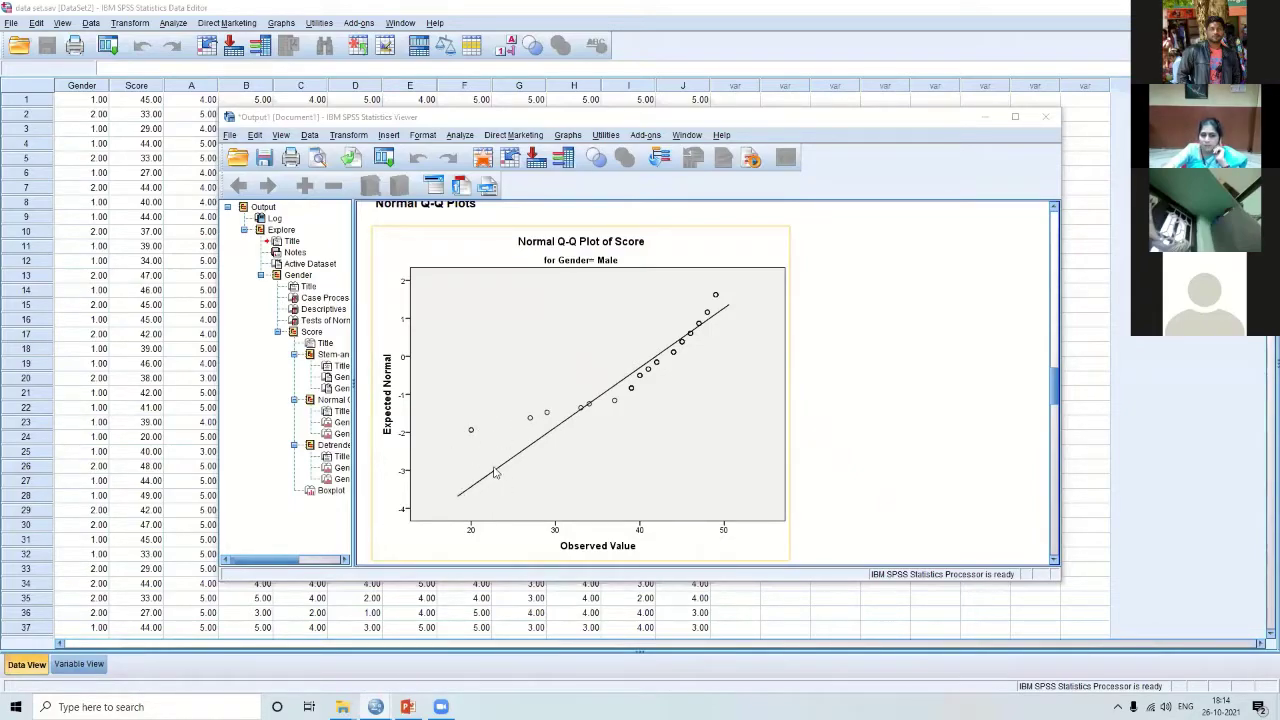
{"action": "scroll", "coordinate": [677, 452], "scroll_direction": "down", "scroll_amount": 6}
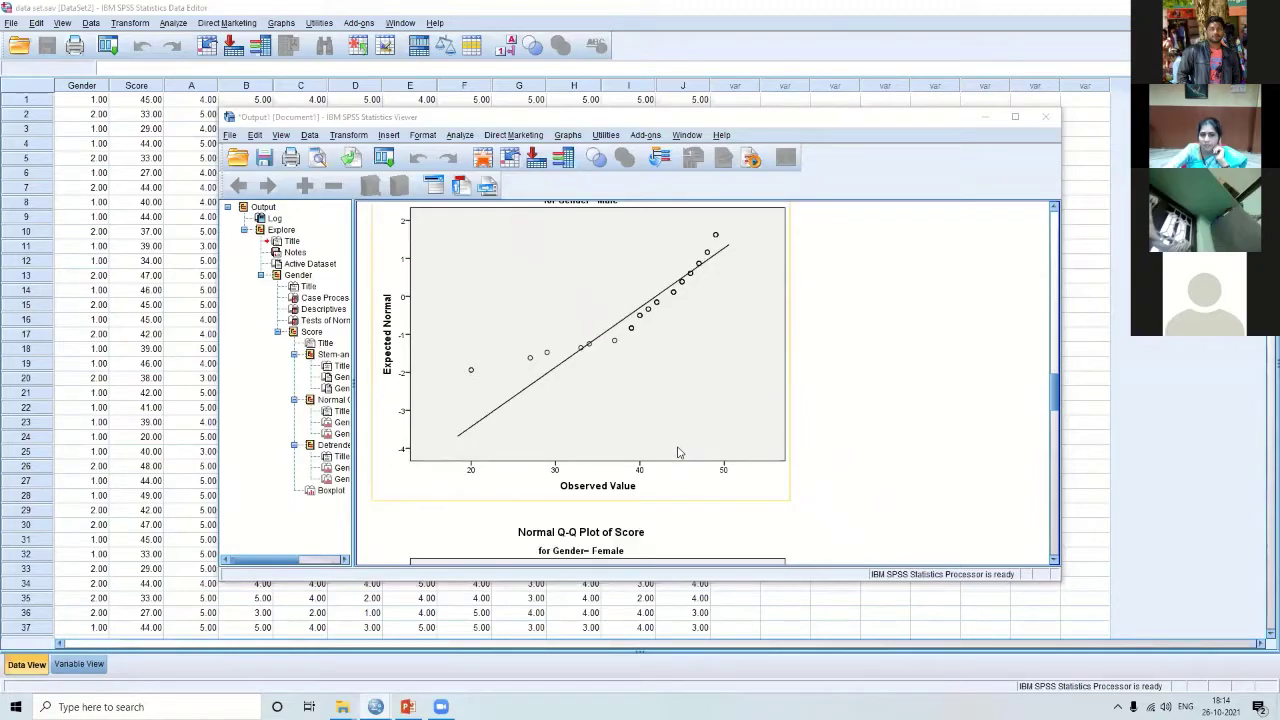
{"action": "scroll", "coordinate": [679, 462], "scroll_direction": "down", "scroll_amount": 2}
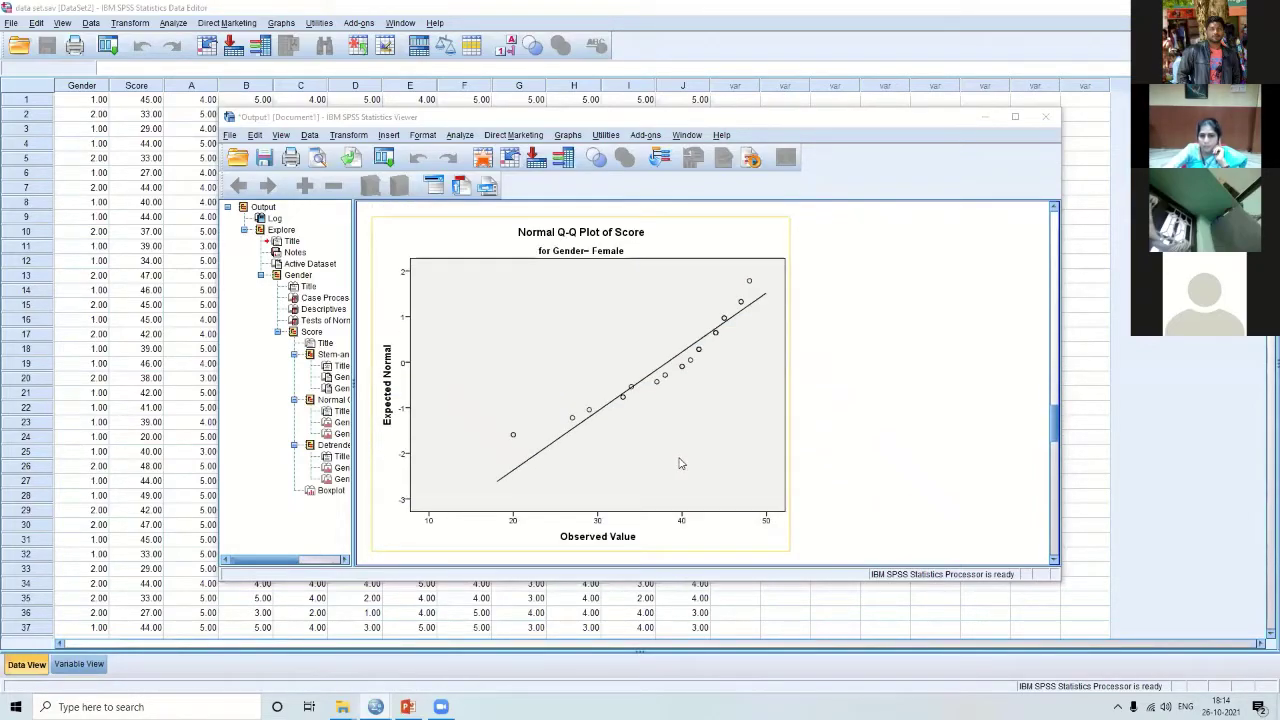
{"action": "scroll", "coordinate": [677, 462], "scroll_direction": "up", "scroll_amount": 3}
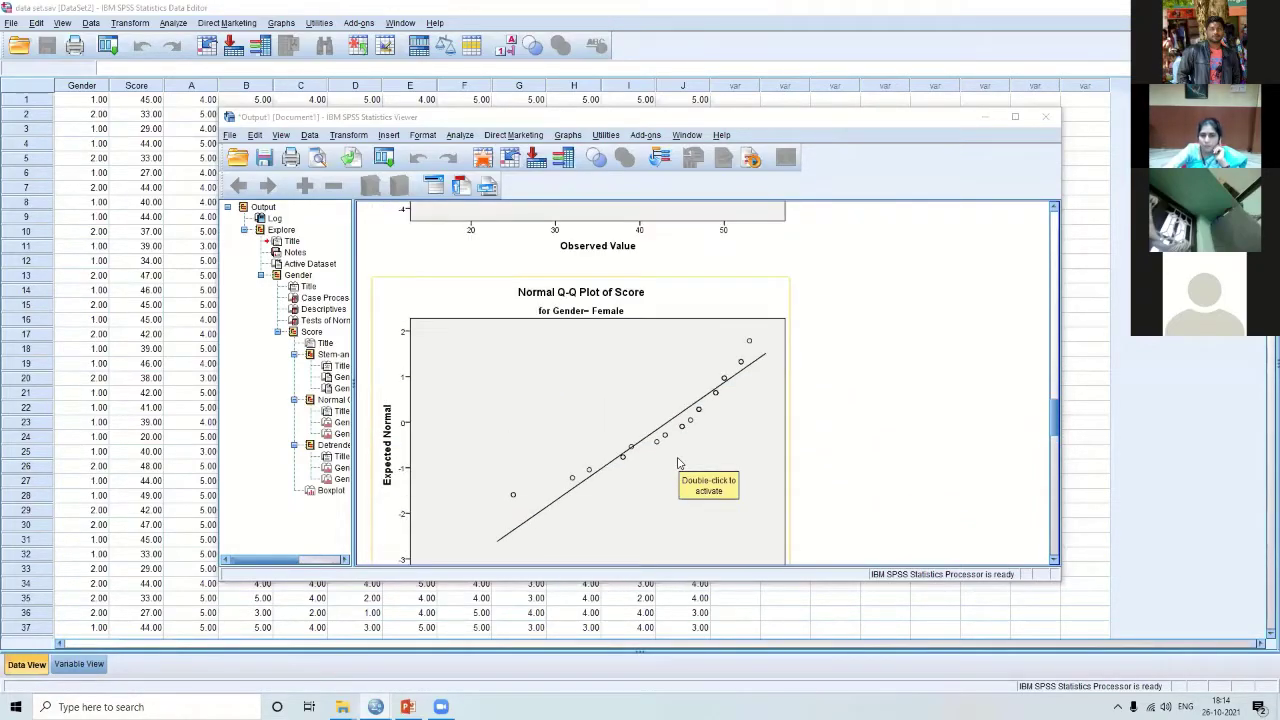
{"action": "scroll", "coordinate": [660, 470], "scroll_direction": "down", "scroll_amount": 2}
{"action": "scroll", "coordinate": [651, 479], "scroll_direction": "down", "scroll_amount": 3}
{"action": "scroll", "coordinate": [643, 482], "scroll_direction": "up", "scroll_amount": 7}
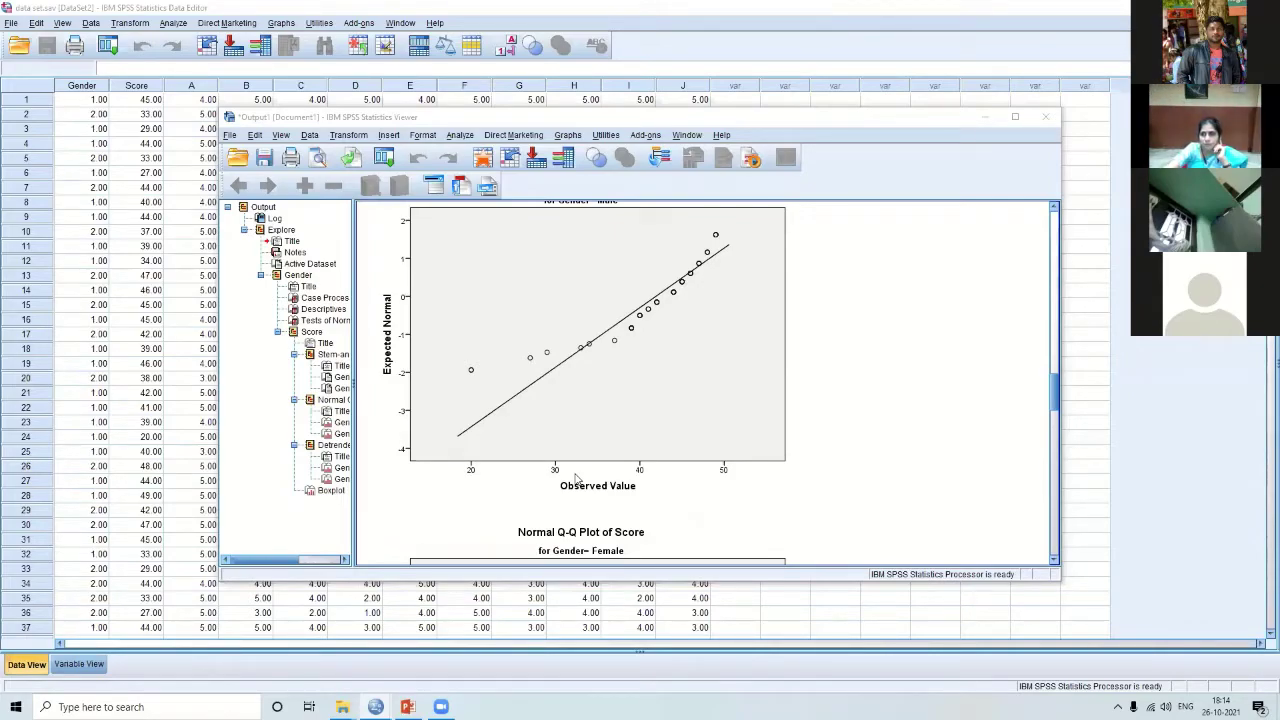
{"action": "left_click", "coordinate": [1046, 119]}
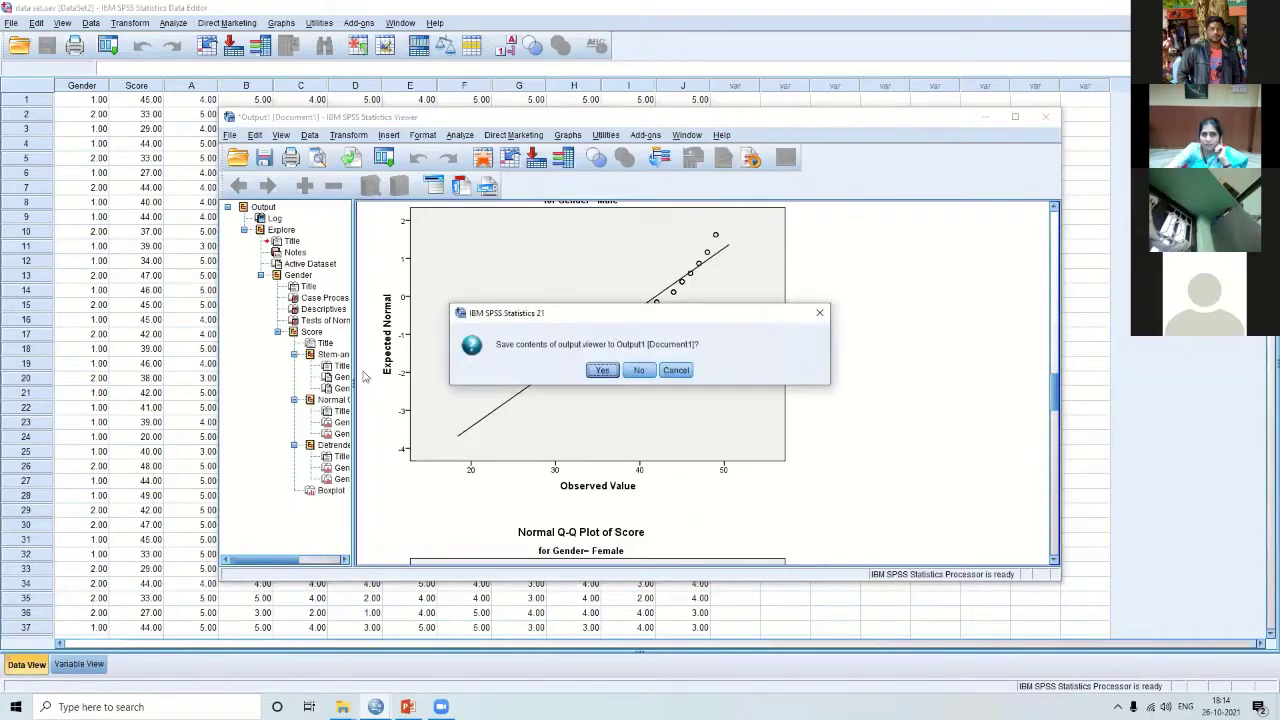
{"action": "left_click", "coordinate": [819, 313]}
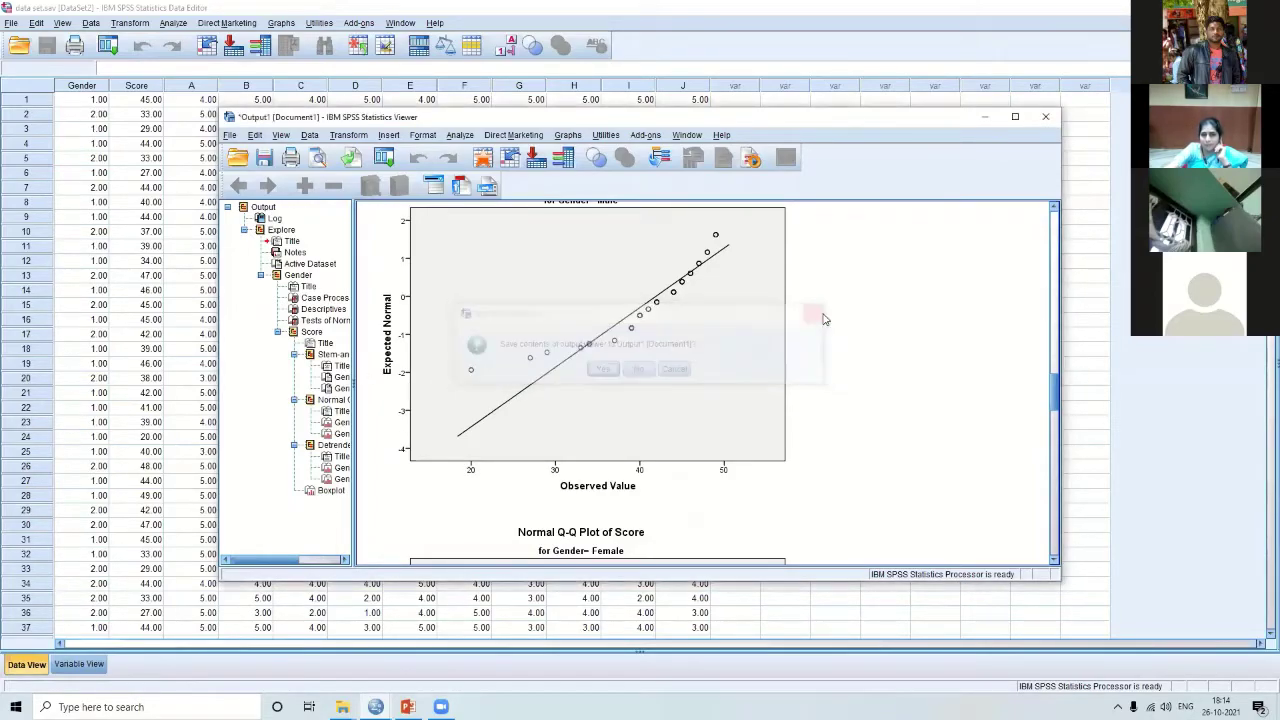
Minimize the Explore output and switch to the Introduction to SPSS presentation in PowerPoint to view the Normality Test results slide
{"action": "left_click", "coordinate": [985, 117]}
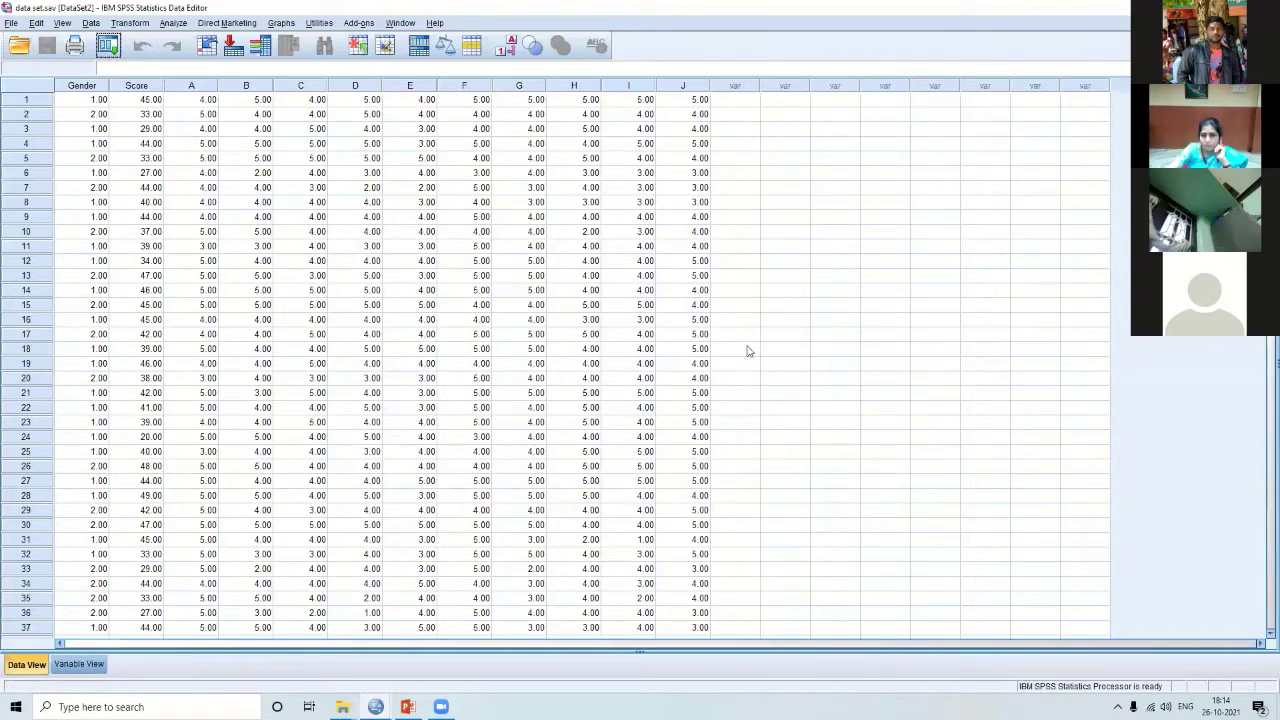
{"action": "scroll", "coordinate": [750, 355], "scroll_direction": "down", "scroll_amount": 1}
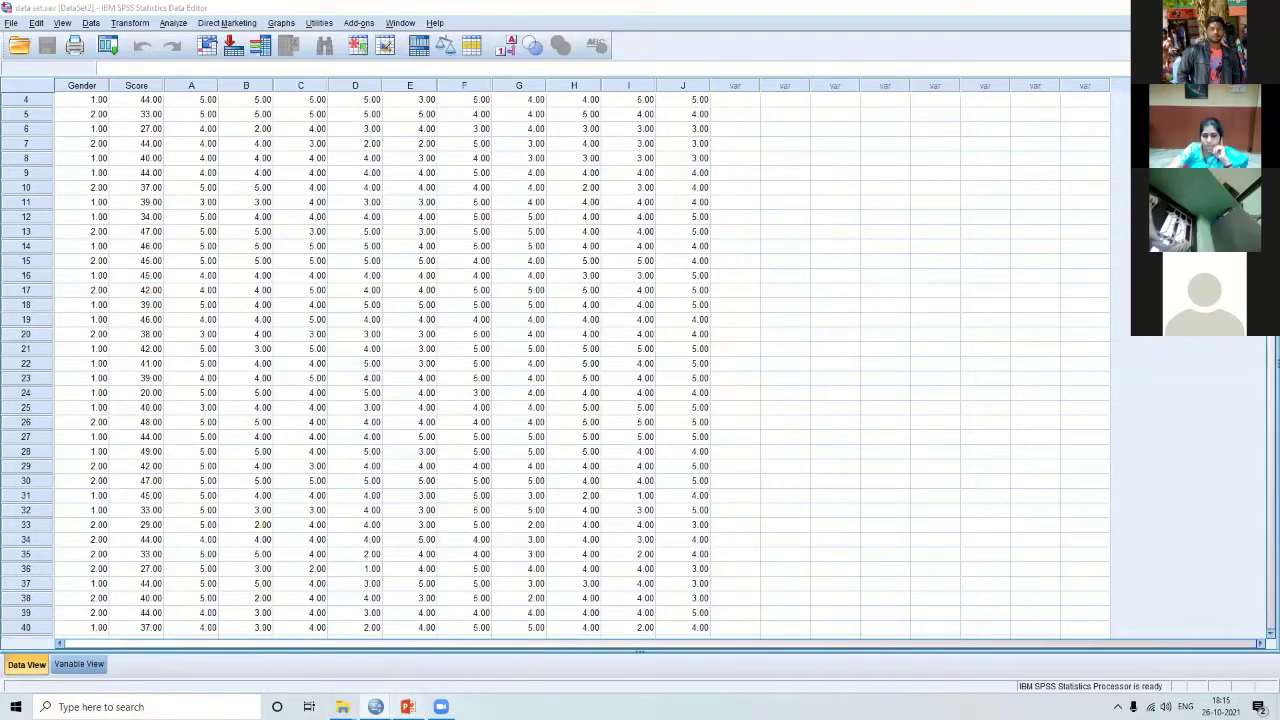
{"action": "mouse_move", "coordinate": [407, 707]}
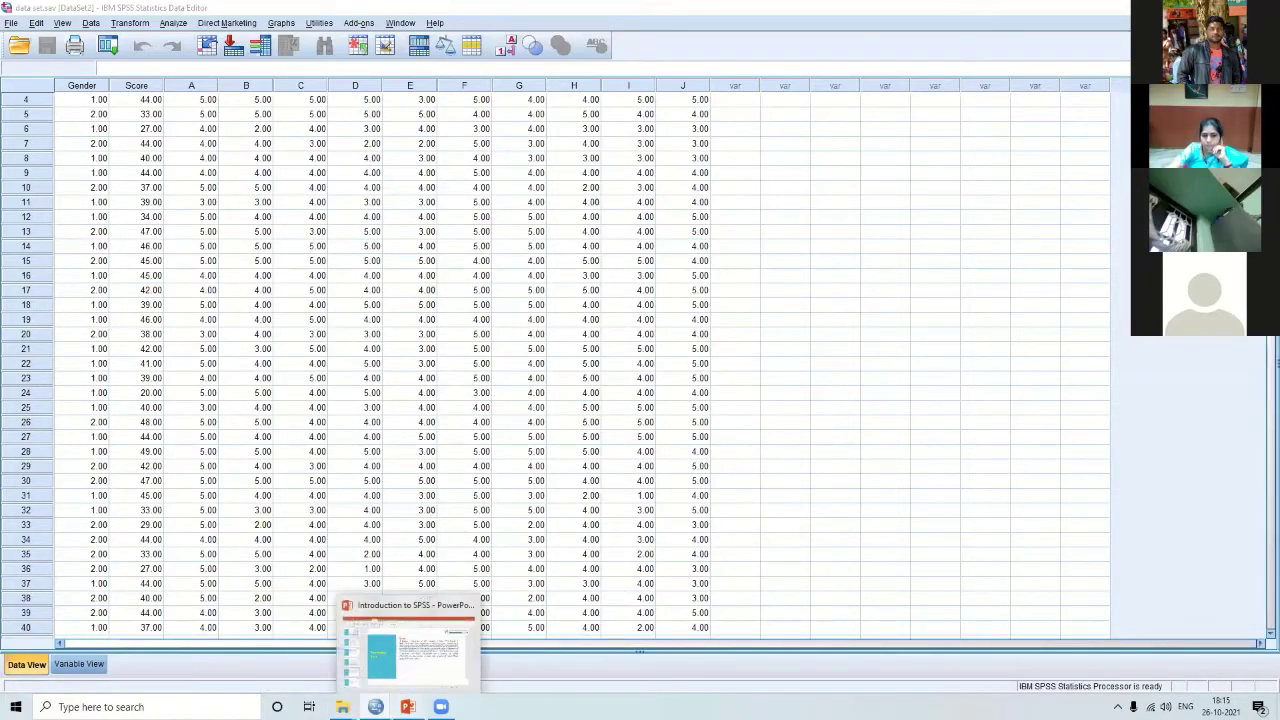
{"action": "left_click", "coordinate": [432, 676]}
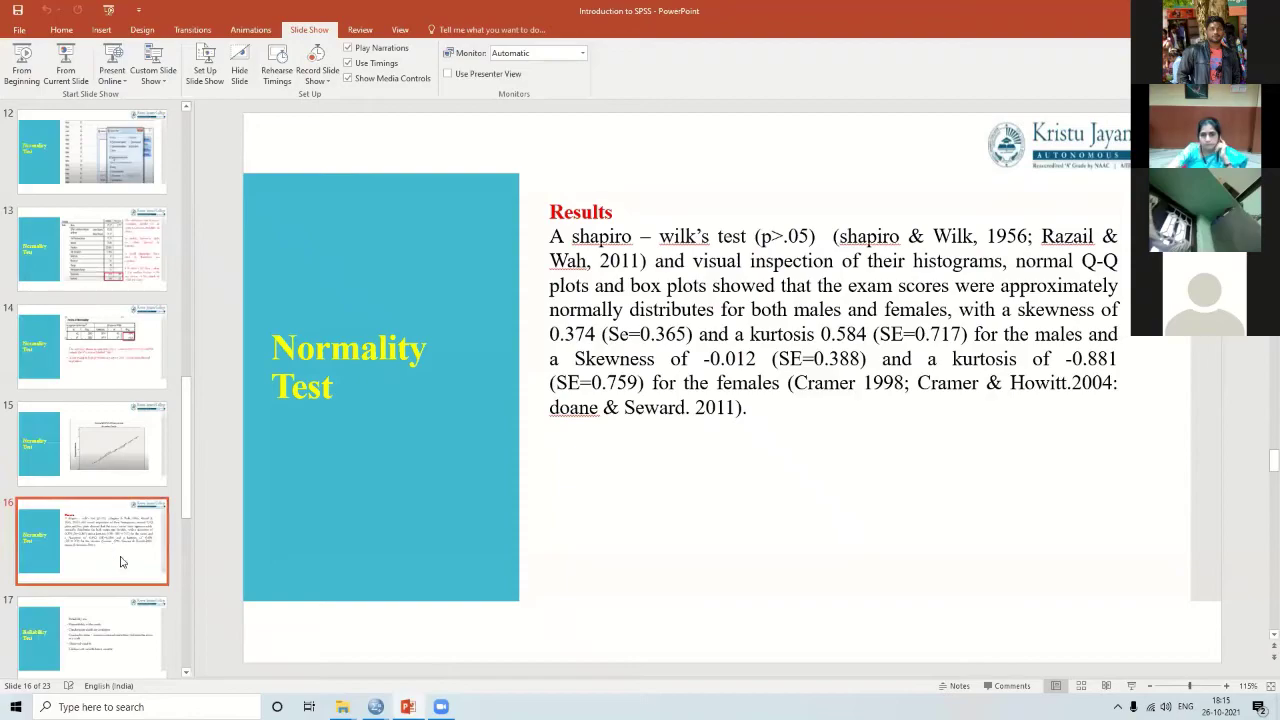
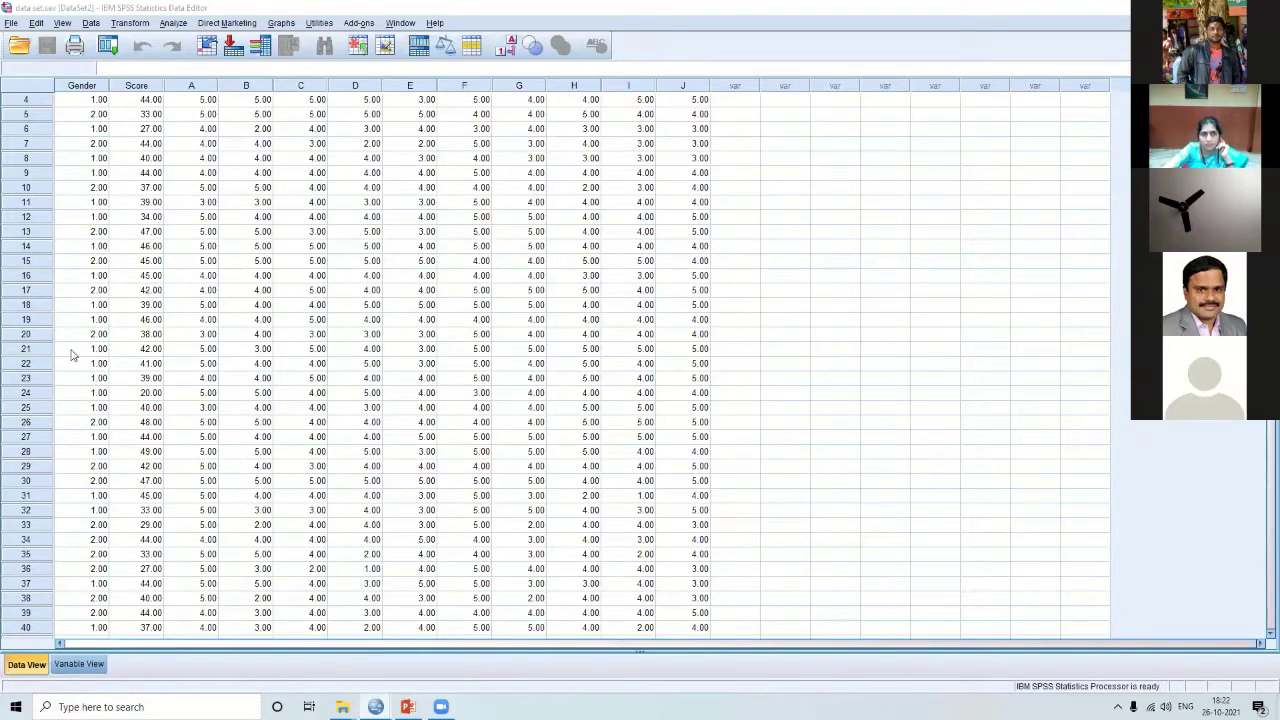
Run a Reliability Analysis with variables A through E as the items, keeping the Alpha model
{"action": "left_click", "coordinate": [177, 25]}
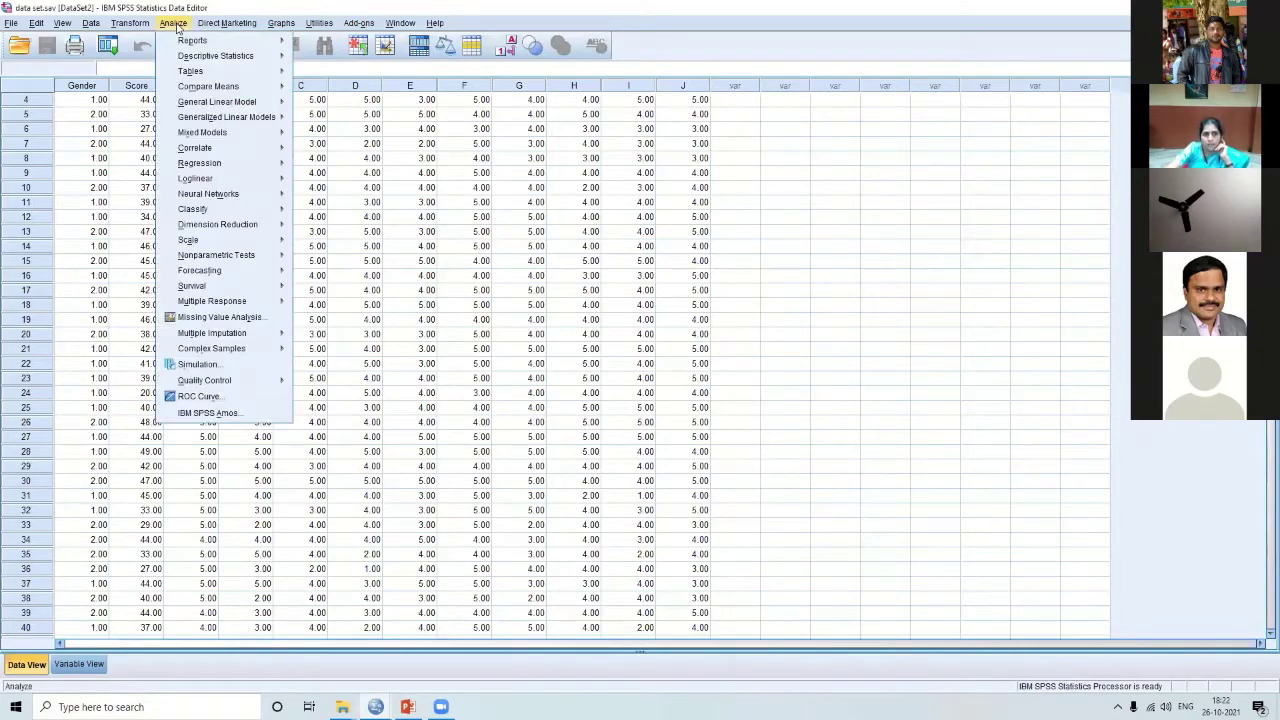
{"action": "mouse_move", "coordinate": [202, 244]}
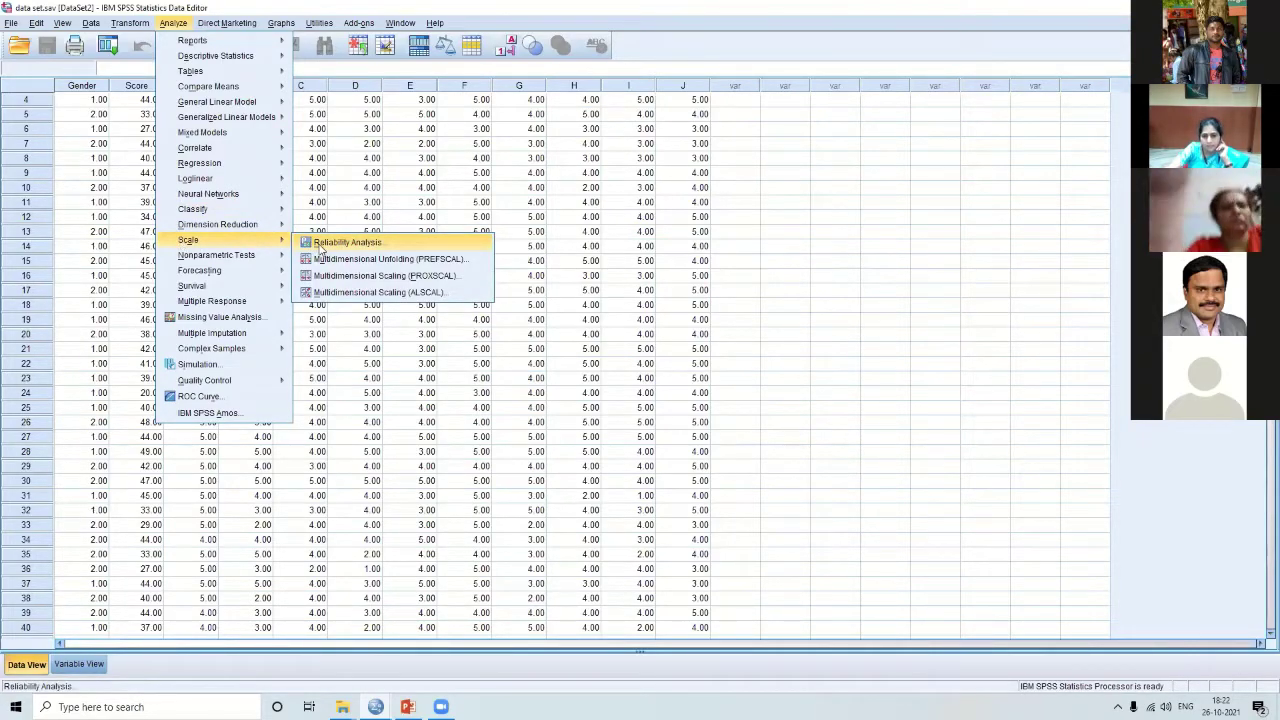
{"action": "left_click", "coordinate": [320, 247]}
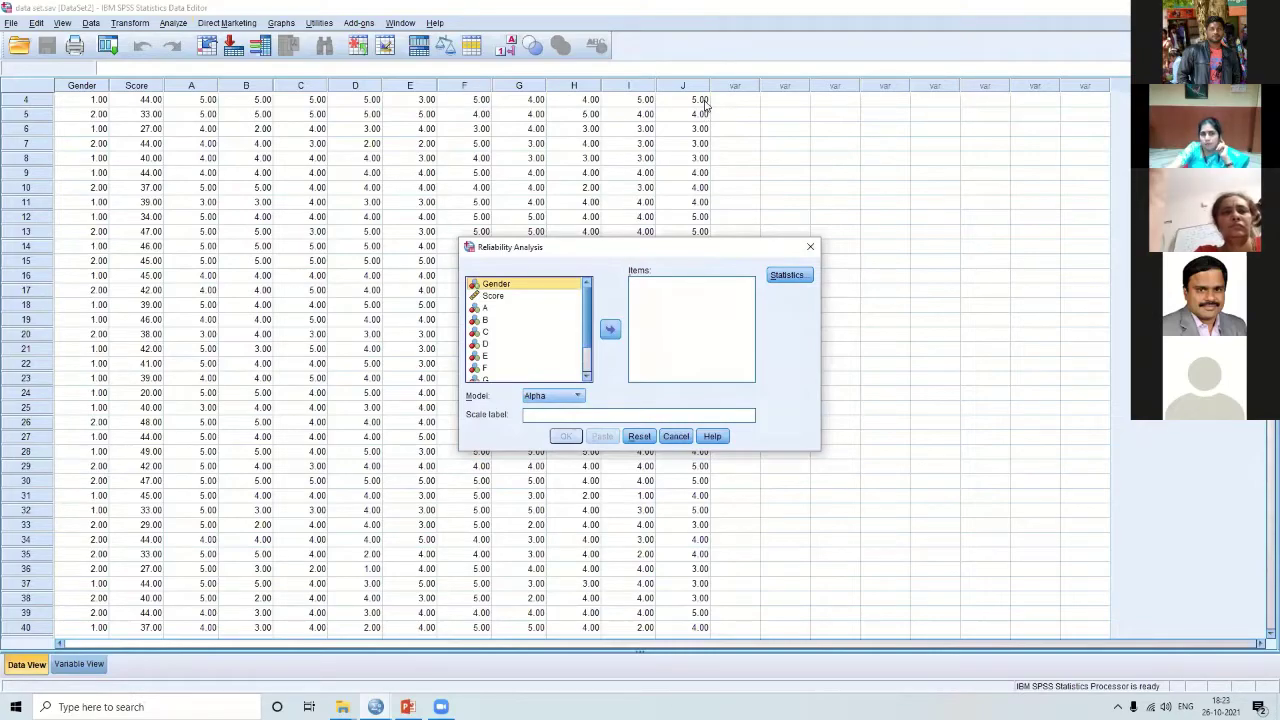
{"action": "left_click", "coordinate": [488, 310]}
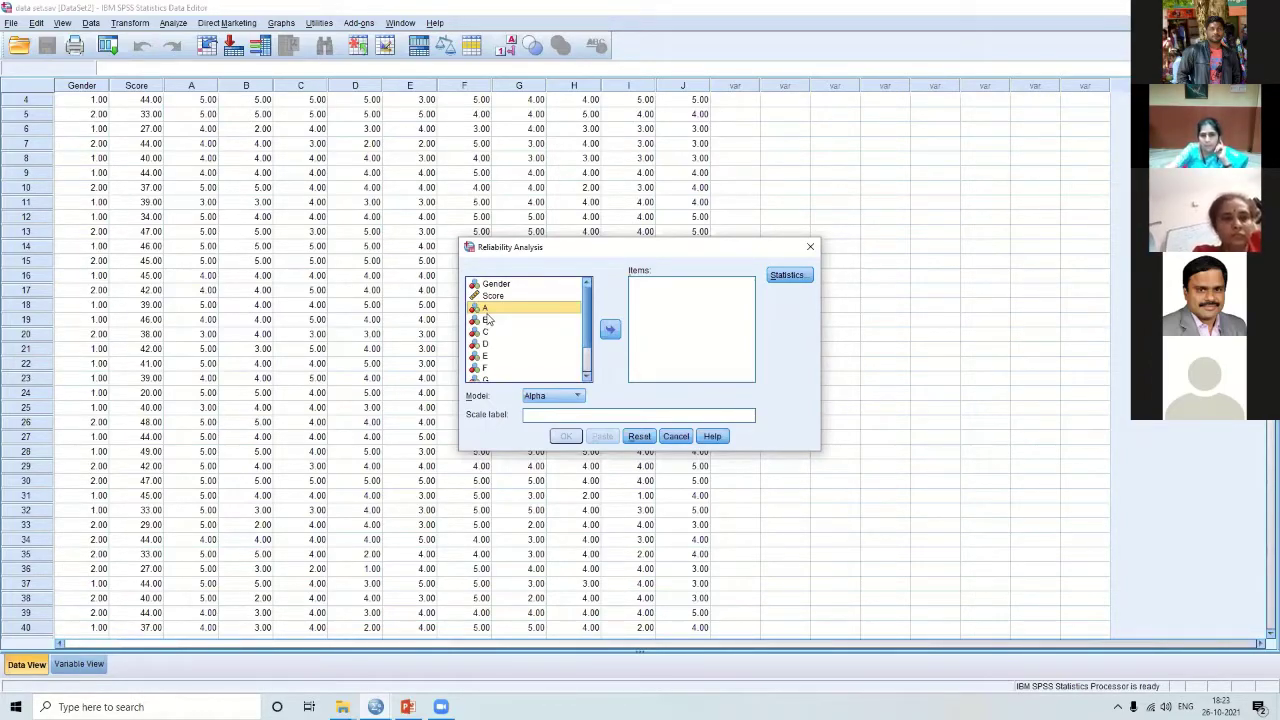
{"action": "left_click", "coordinate": [490, 320]}
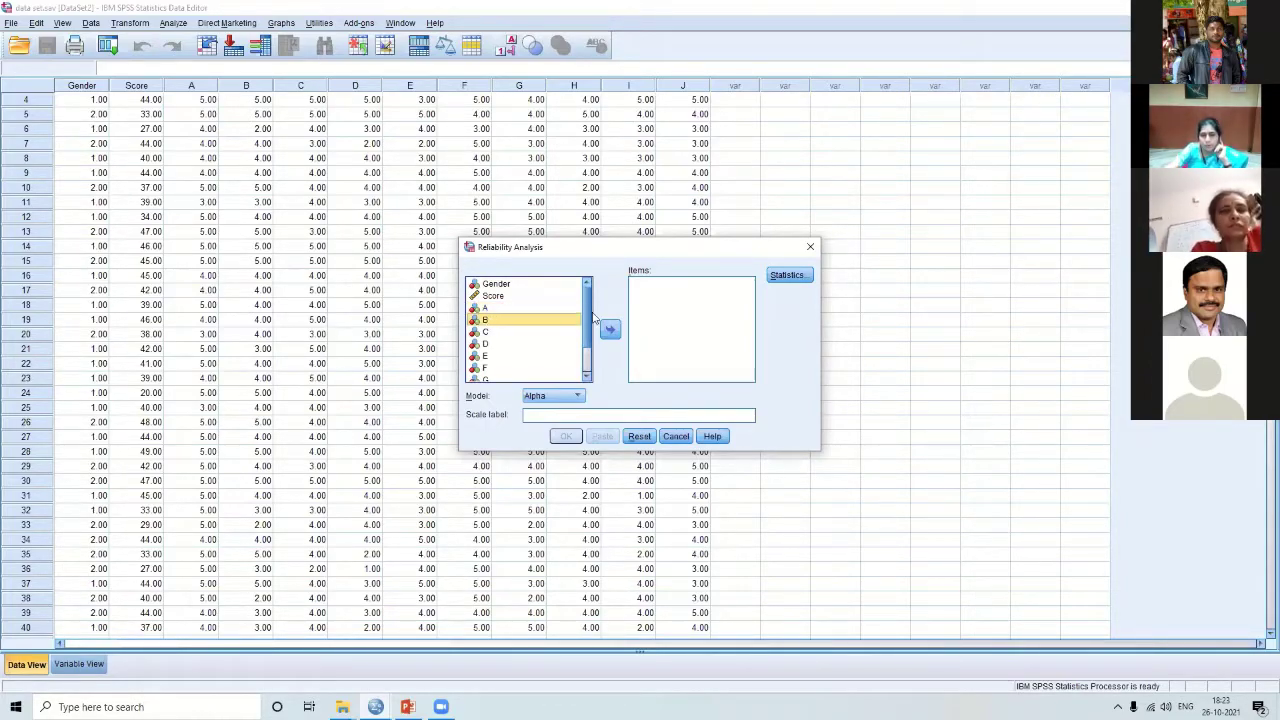
{"action": "left_click", "coordinate": [484, 309]}
{"action": "key", "text": "shift+Down"}
{"action": "key", "text": "shift+Down"}
{"action": "key", "text": "shift+Down"}
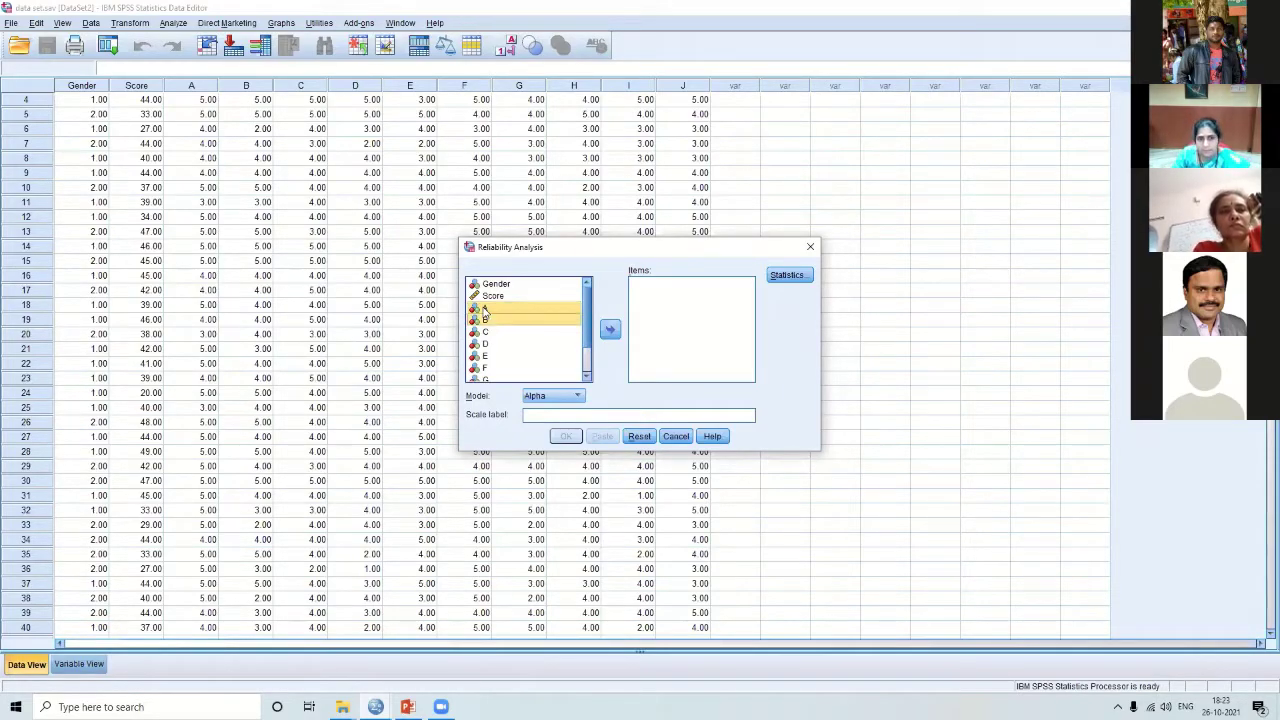
{"action": "key", "text": "shift+Down"}
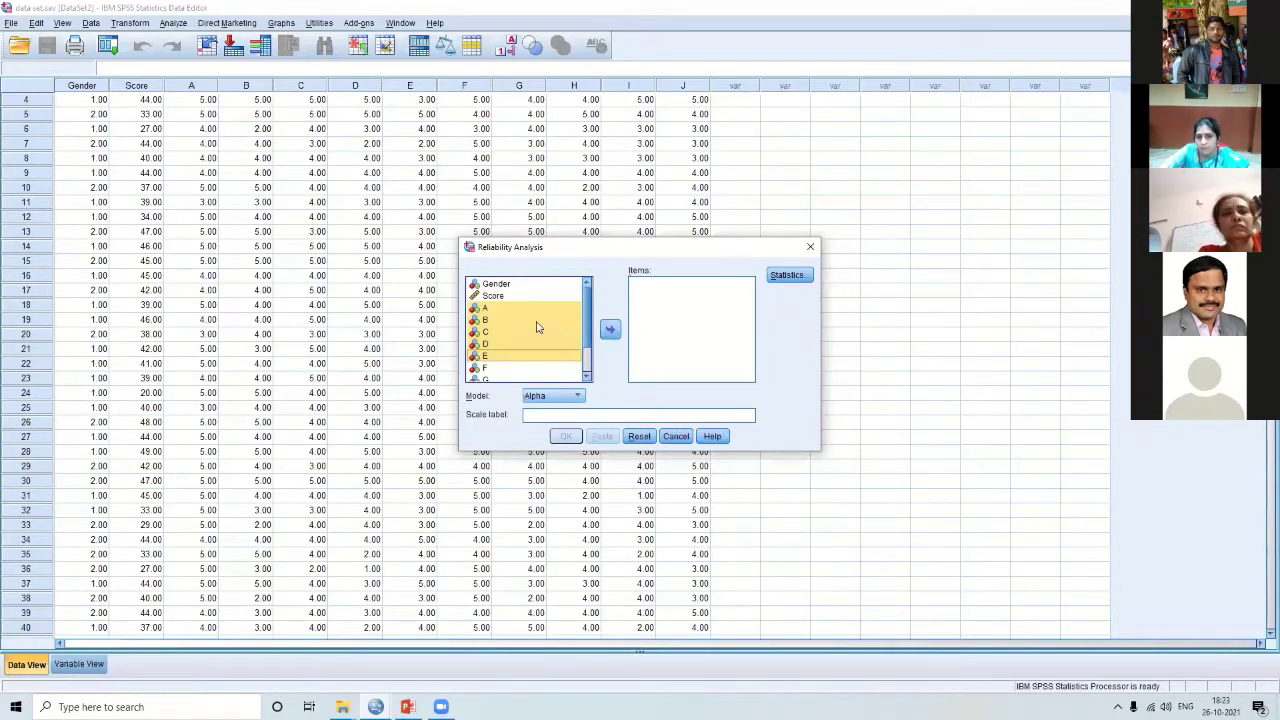
{"action": "left_click", "coordinate": [609, 330]}
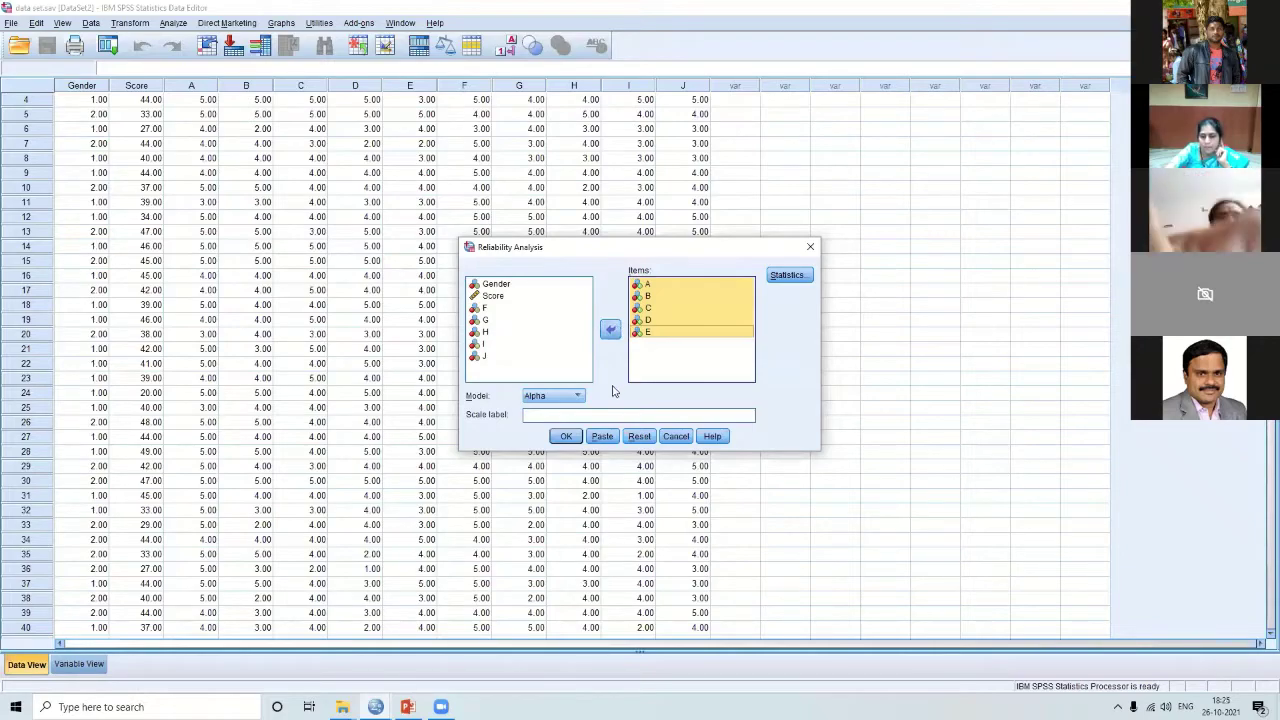
{"action": "left_click", "coordinate": [565, 438]}
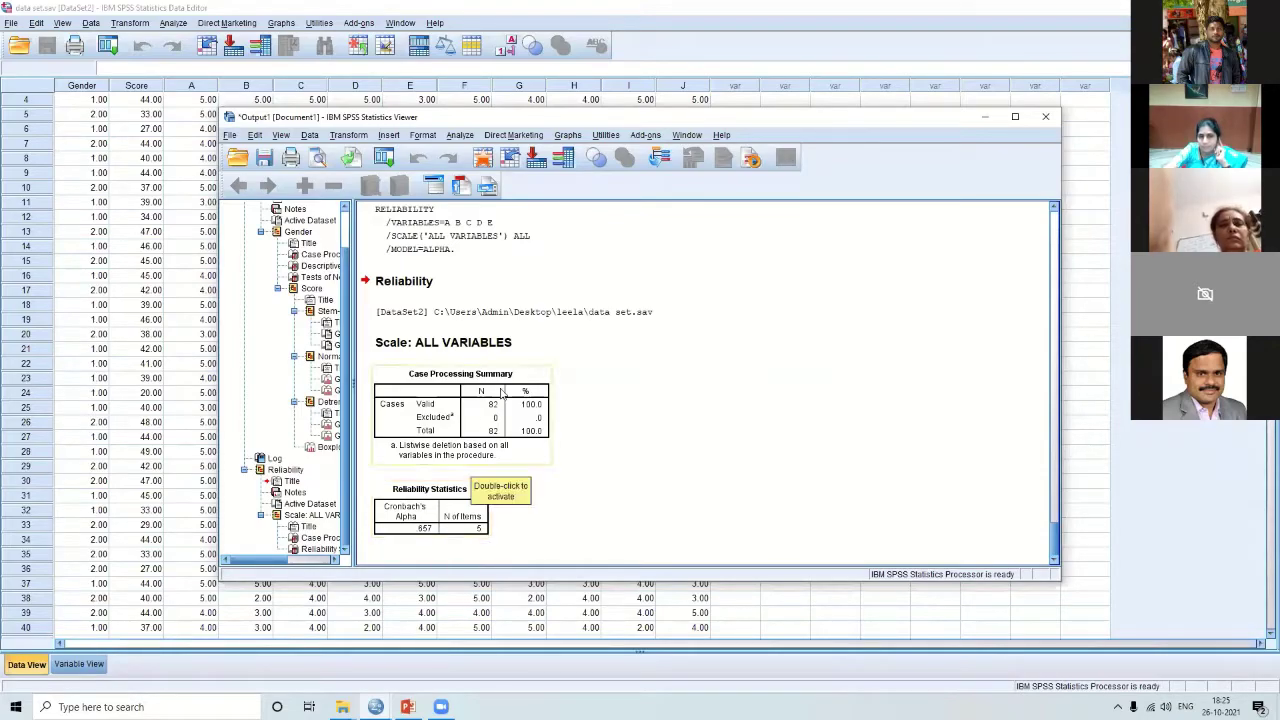
Minimize the output viewer and bring it back up to review the Reliability Statistics table
{"action": "left_click", "coordinate": [984, 117]}
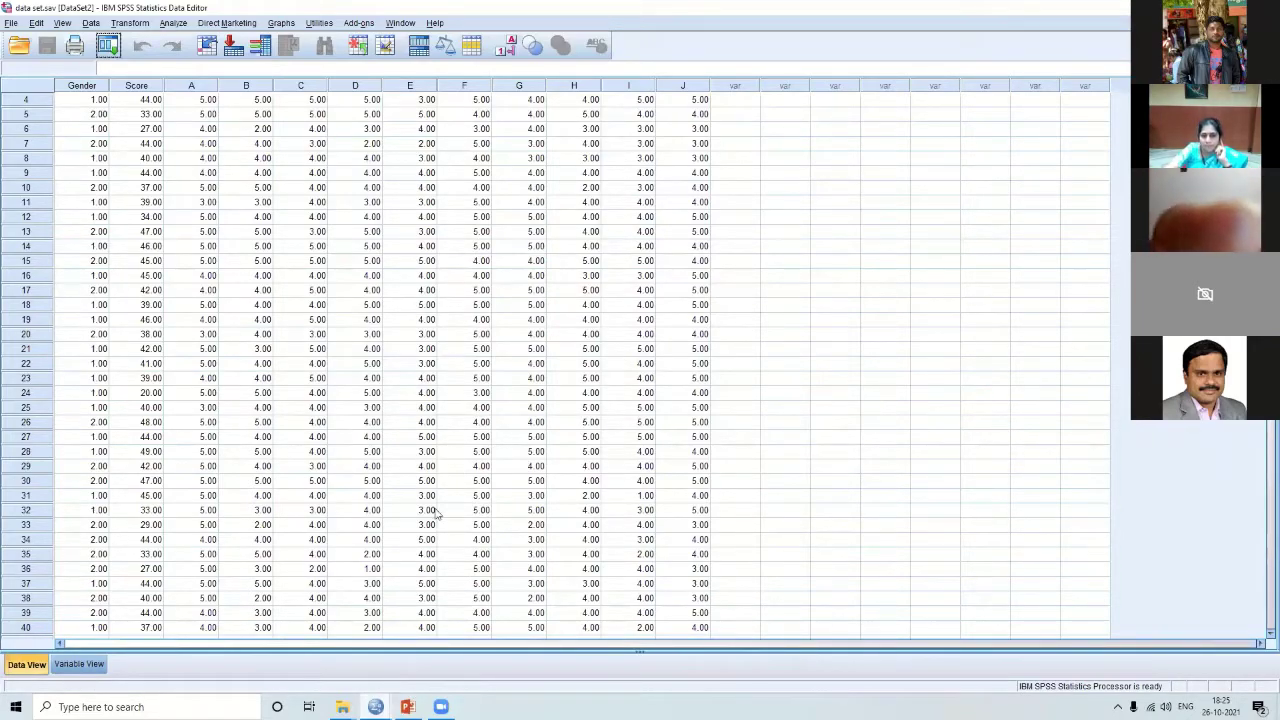
{"action": "mouse_move", "coordinate": [405, 701]}
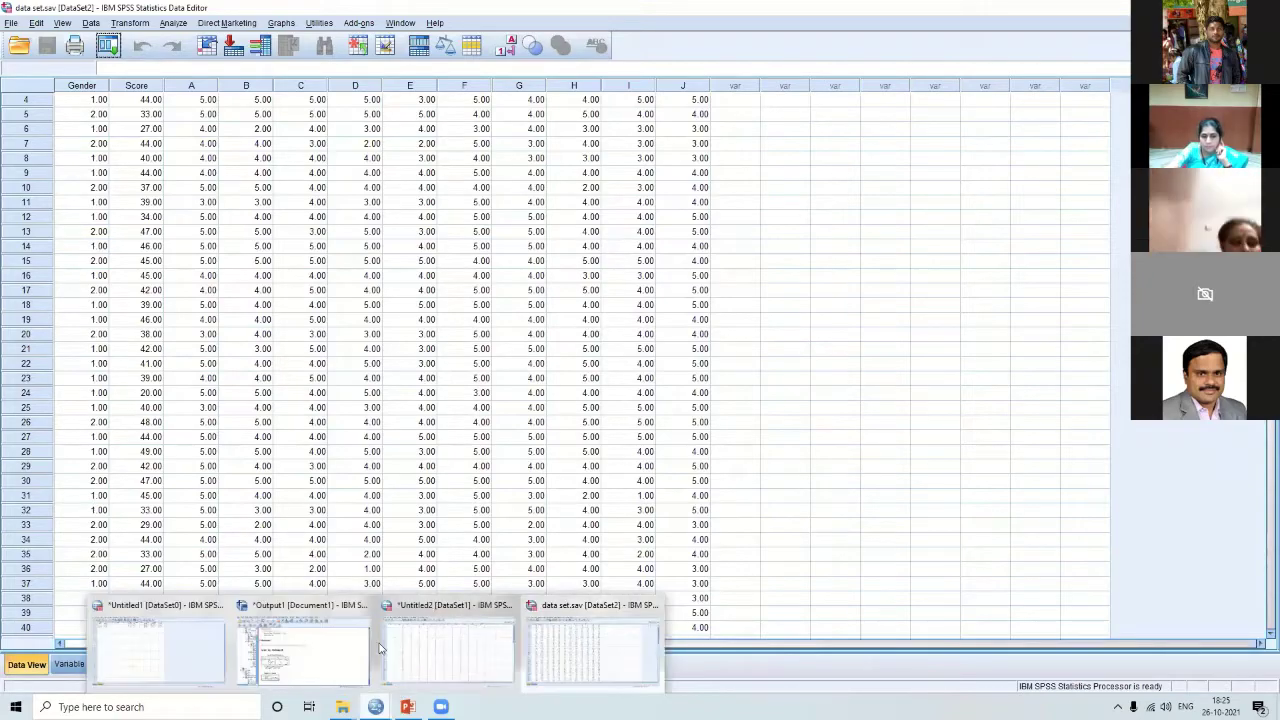
{"action": "left_click", "coordinate": [302, 645]}
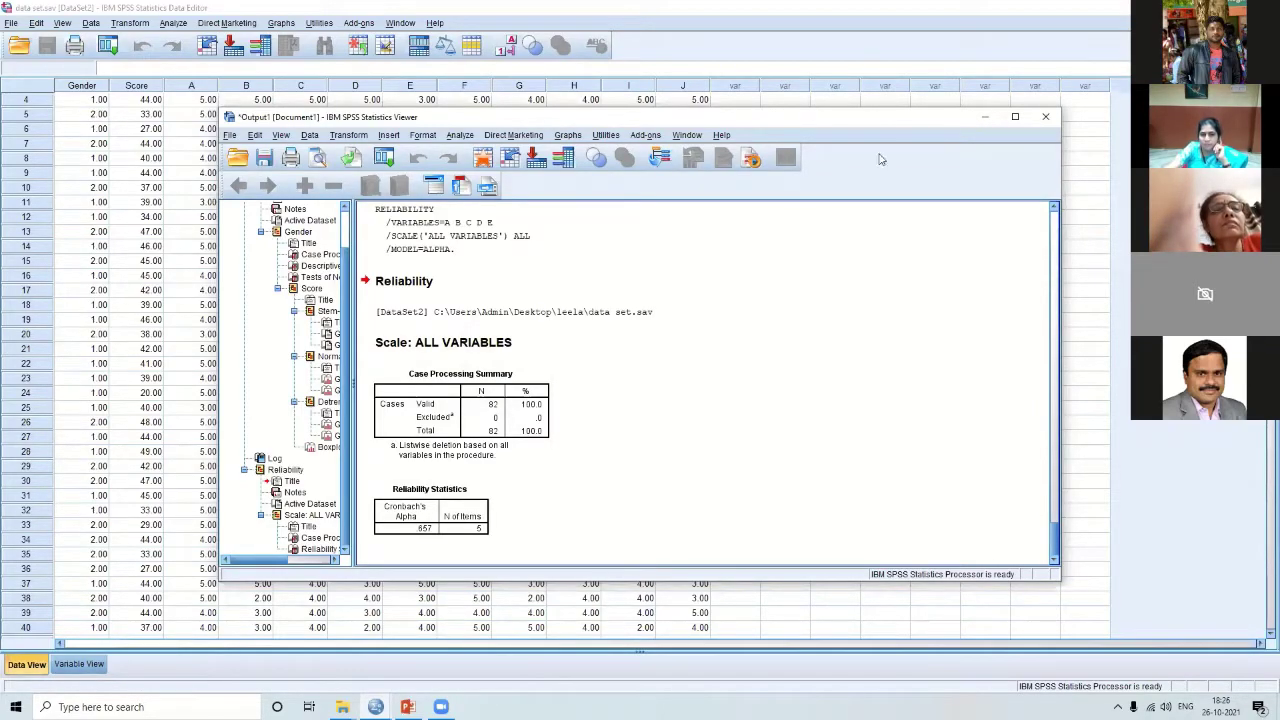
Close the output viewer without saving and switch to the PowerPoint presentation to view the Cronbach's alpha scale
{"action": "left_click", "coordinate": [1043, 121]}
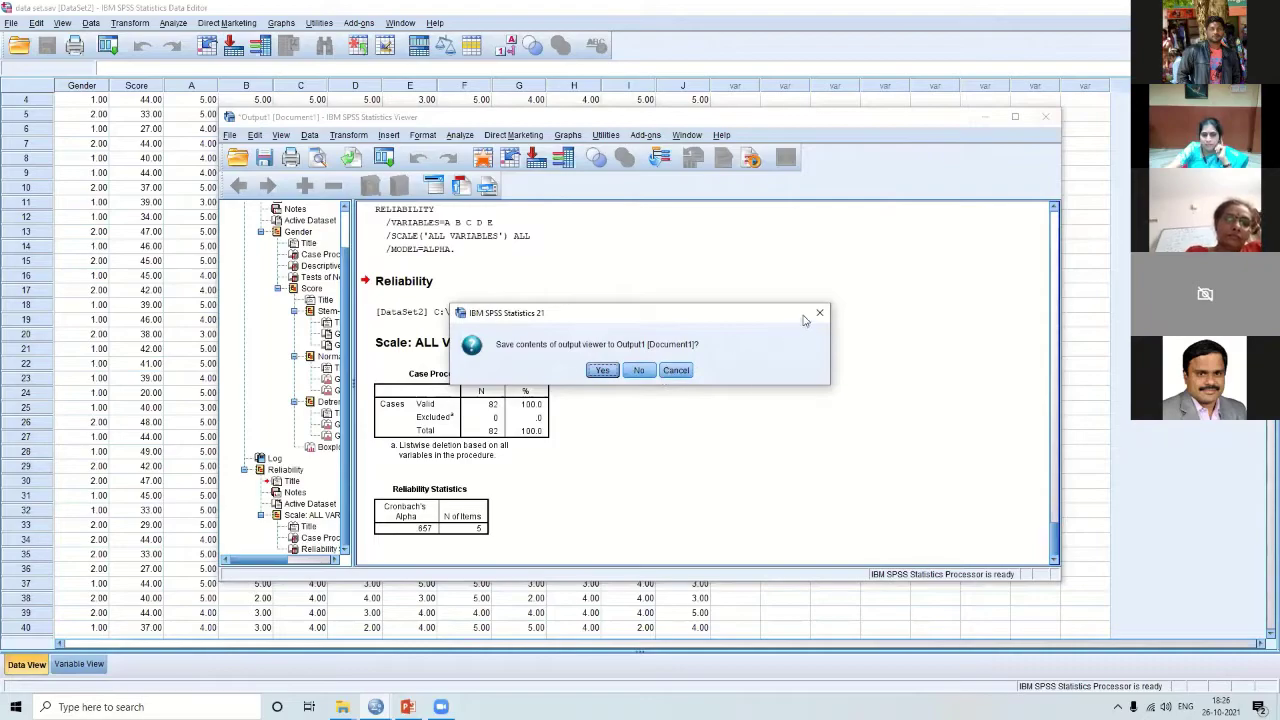
{"action": "left_click", "coordinate": [639, 371]}
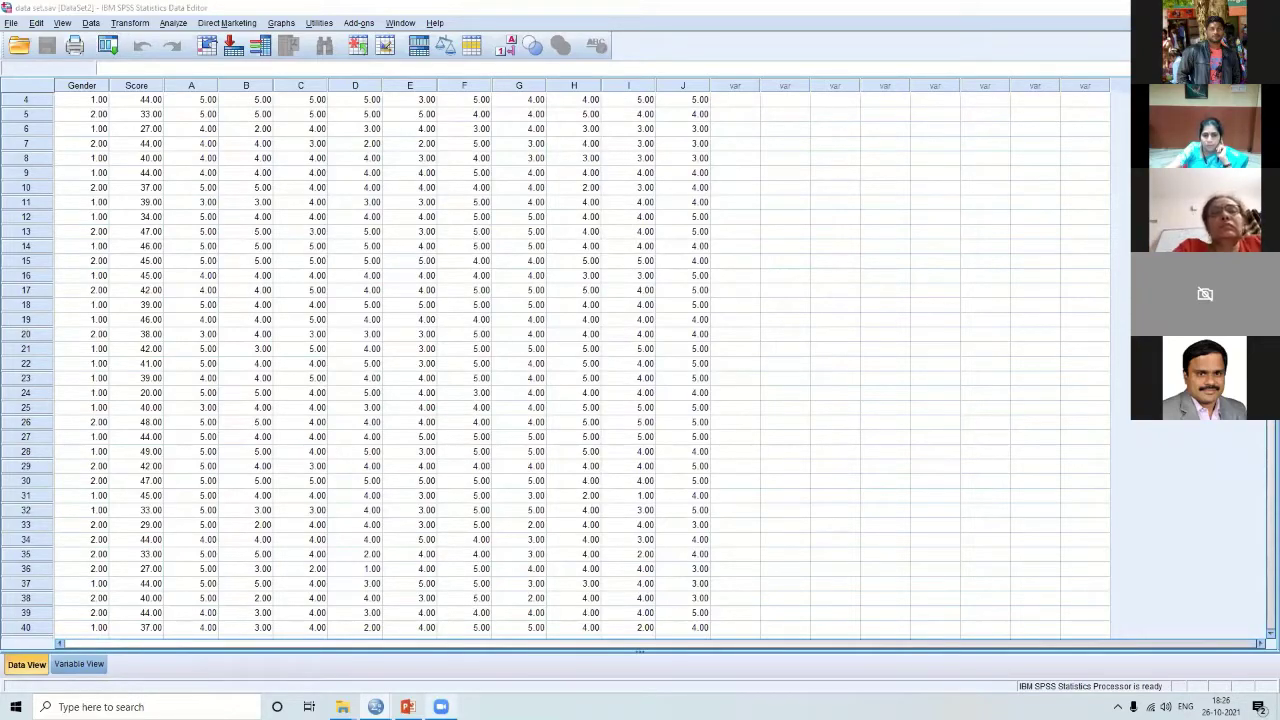
{"action": "mouse_move", "coordinate": [375, 707]}
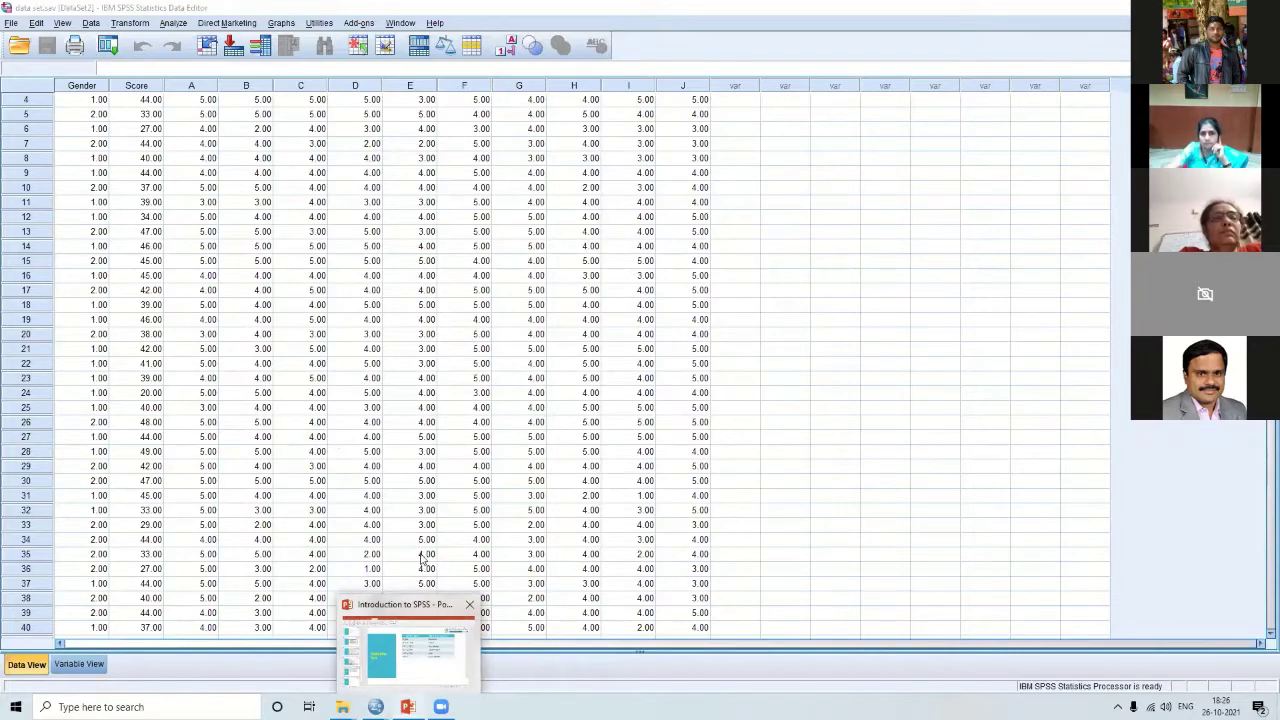
{"action": "left_click", "coordinate": [405, 650]}
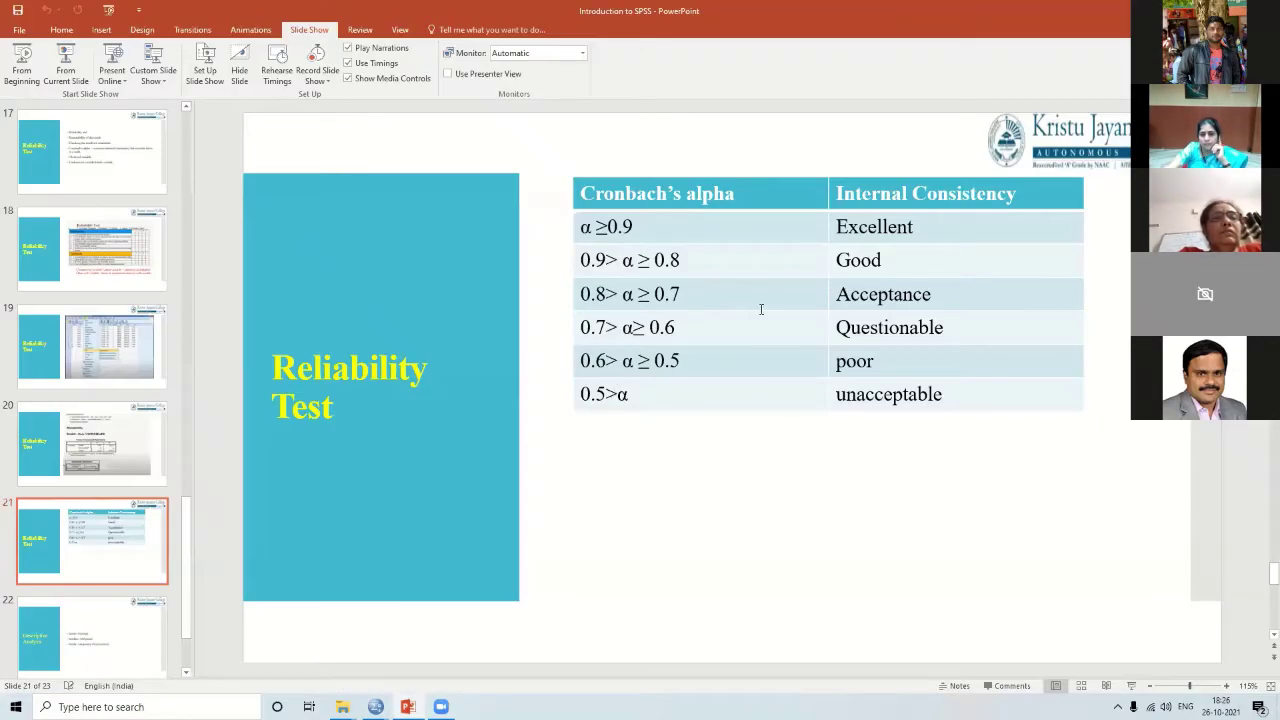
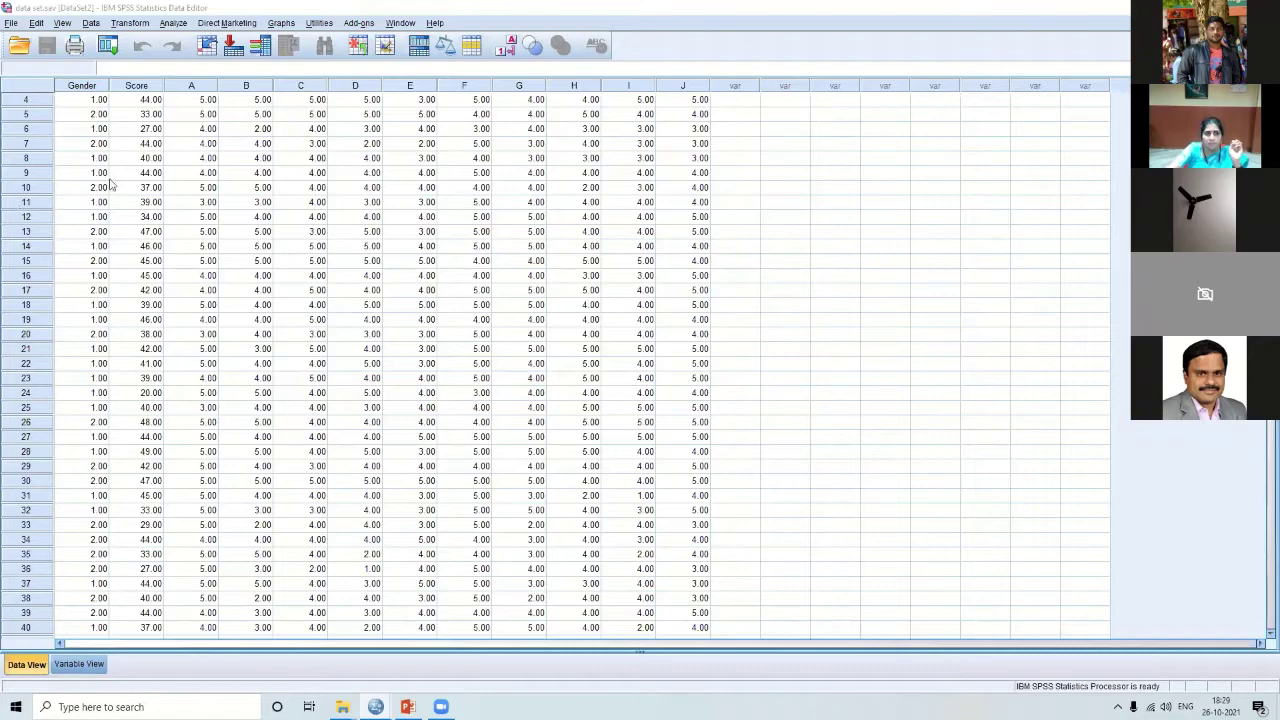
Select the entire Score column in the data set
{"action": "left_click", "coordinate": [144, 101]}
{"action": "scroll", "coordinate": [142, 92], "scroll_direction": "up", "scroll_amount": 1}
{"action": "left_click", "coordinate": [142, 88]}
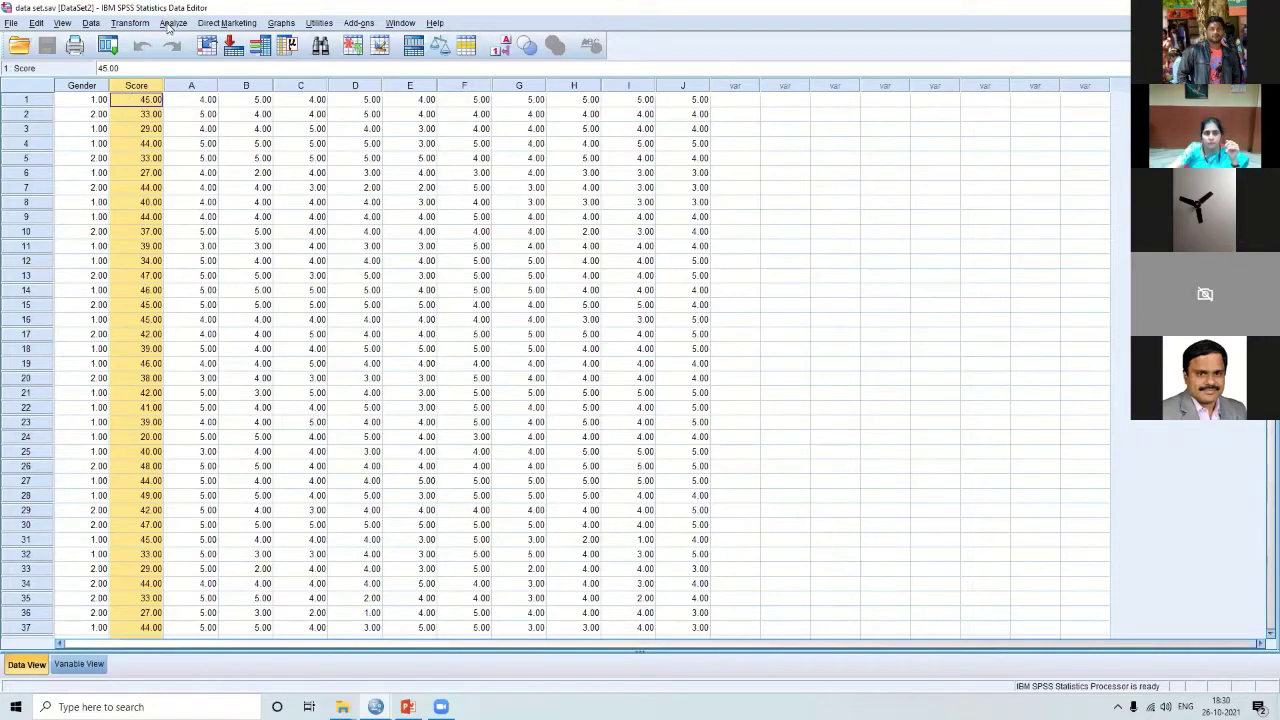
{"action": "left_click", "coordinate": [168, 24]}
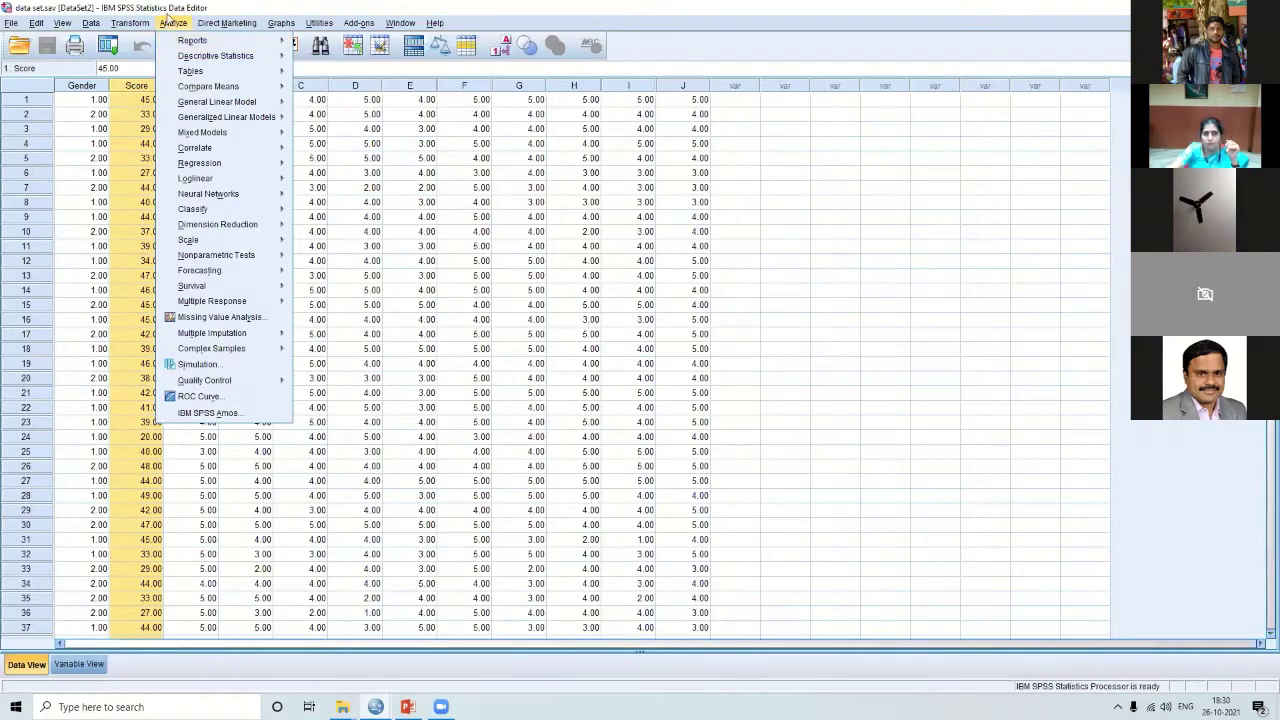
{"action": "mouse_move", "coordinate": [130, 22]}
{"action": "mouse_move", "coordinate": [173, 60]}
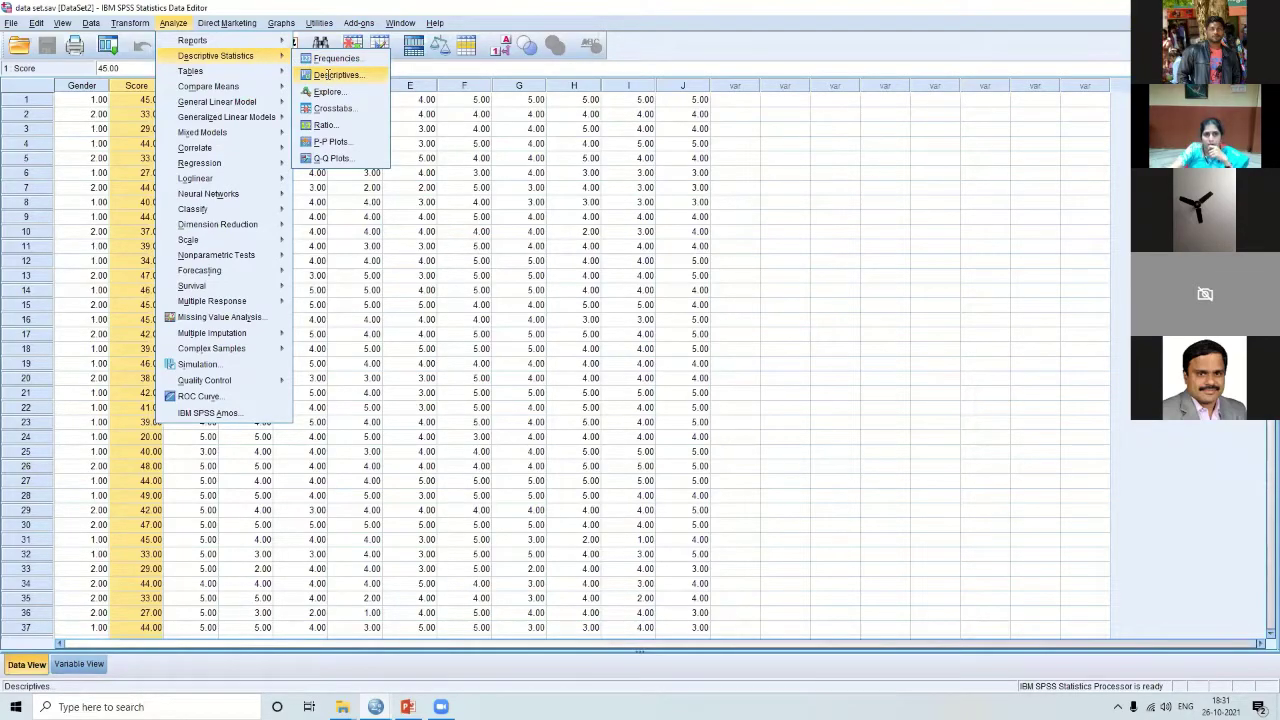
{"action": "left_click", "coordinate": [328, 75]}
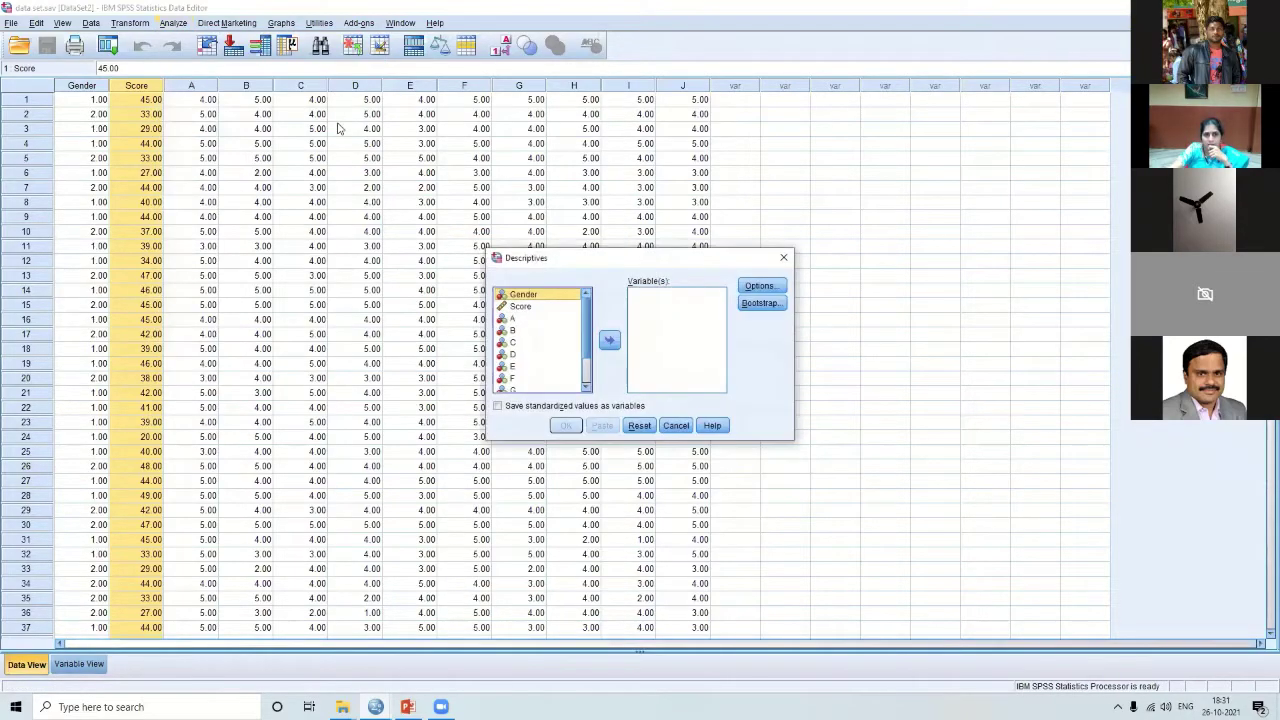
{"action": "left_click", "coordinate": [522, 307]}
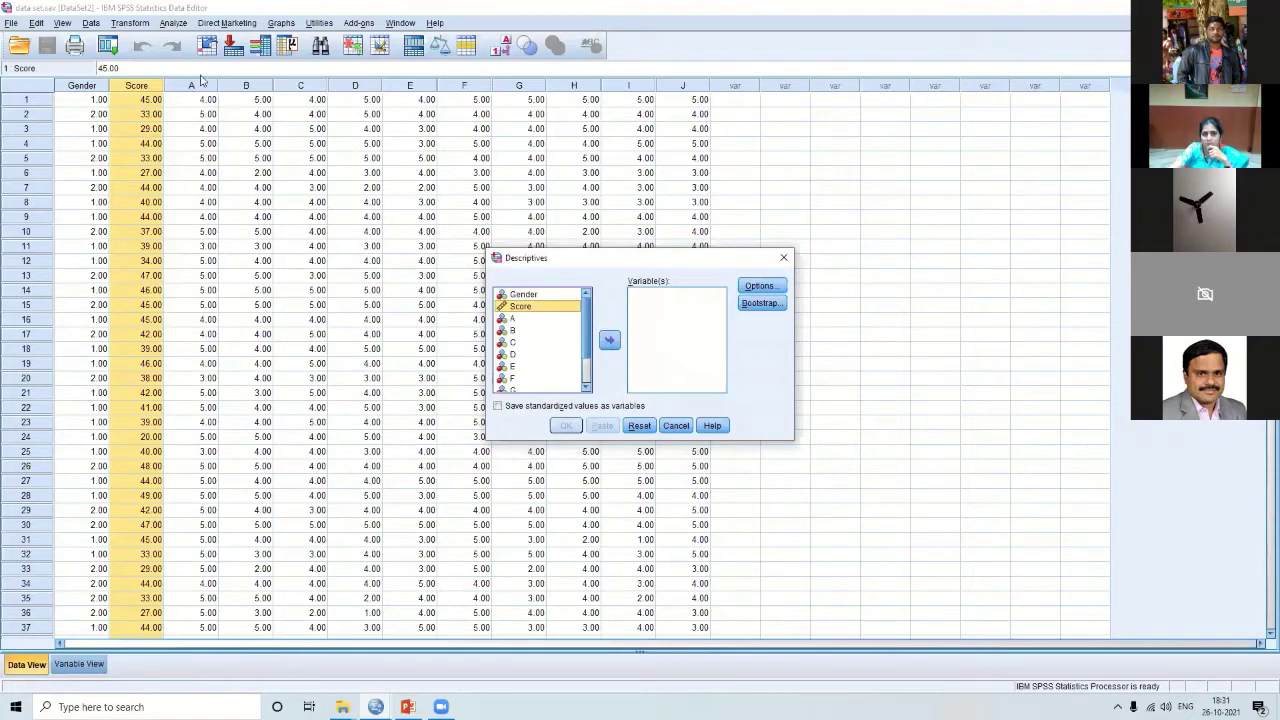
{"action": "left_click", "coordinate": [783, 258]}
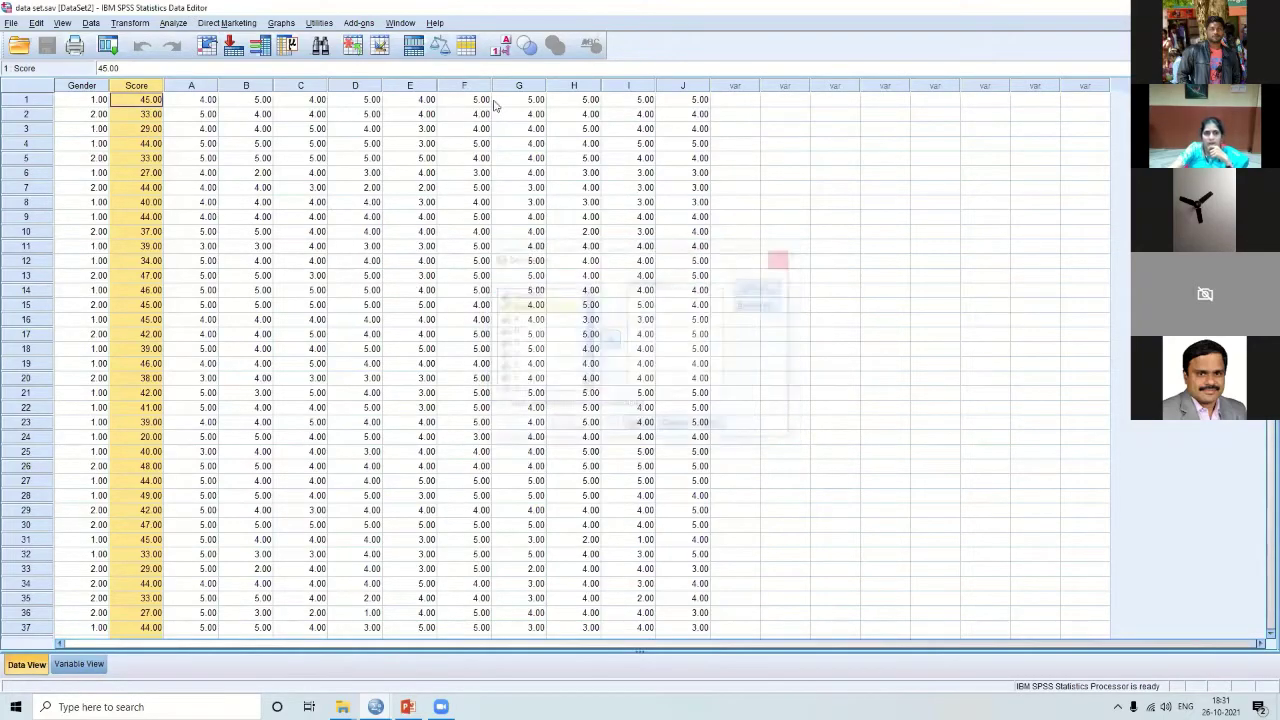
Run a Descriptives analysis on Score, and close its output without saving after reviewing the Descriptive Statistics table
{"action": "left_click", "coordinate": [173, 22]}
{"action": "mouse_move", "coordinate": [215, 62]}
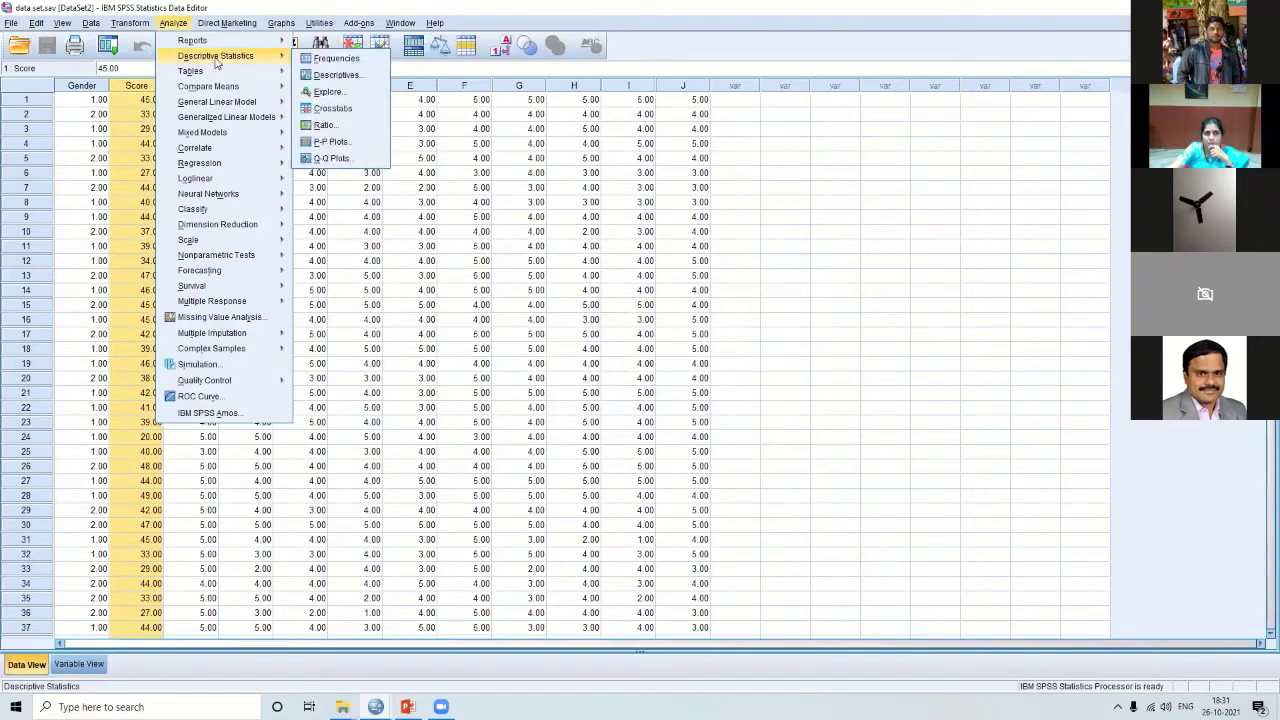
{"action": "left_click", "coordinate": [337, 77]}
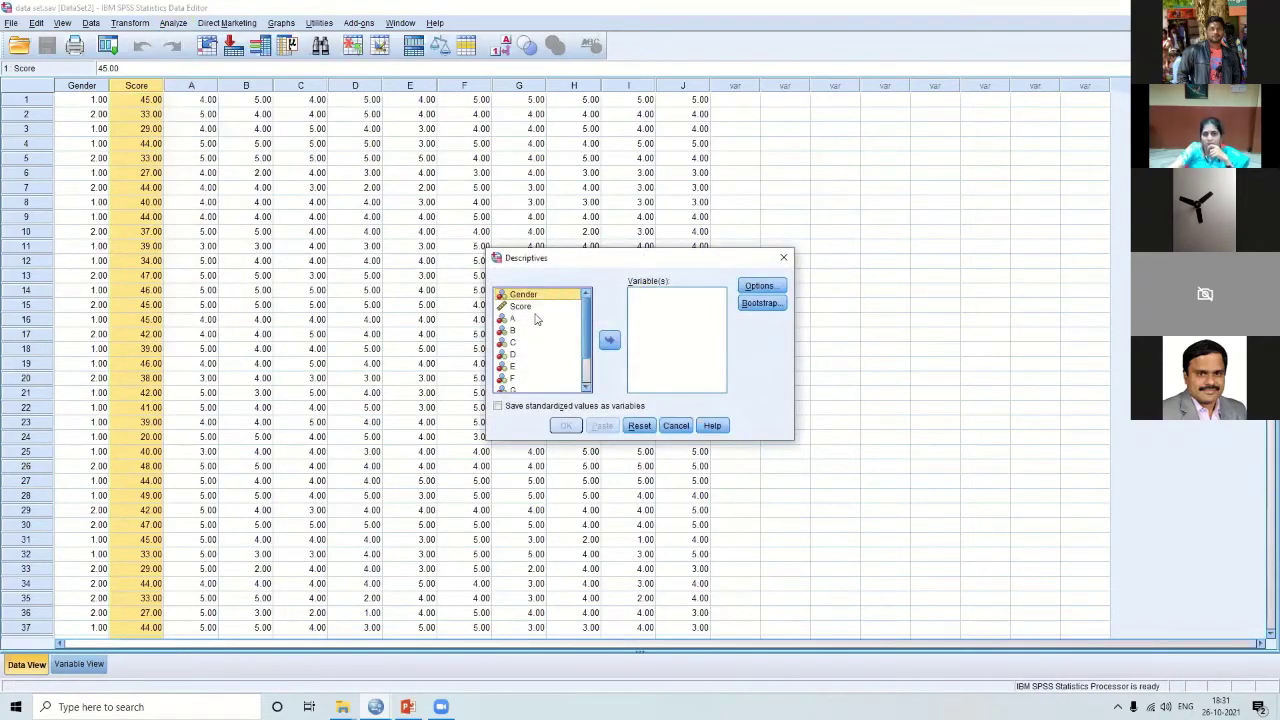
{"action": "left_click", "coordinate": [545, 309]}
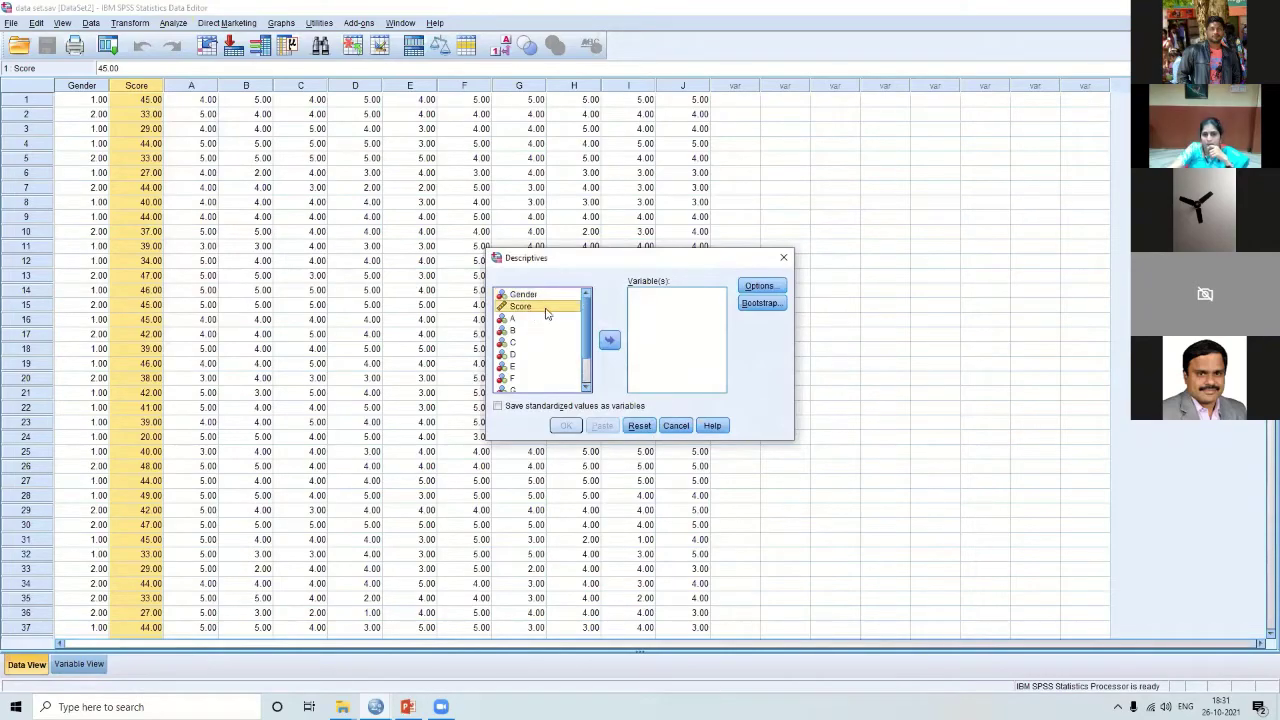
{"action": "left_click", "coordinate": [610, 340]}
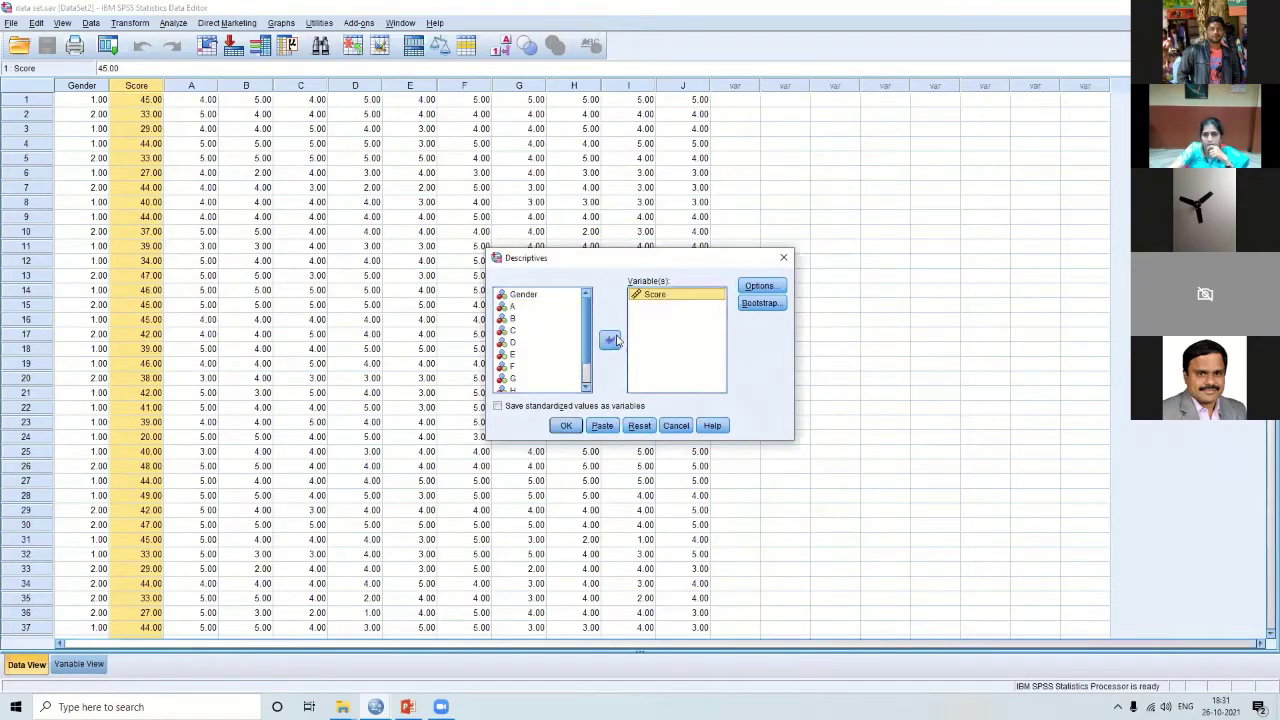
{"action": "left_click", "coordinate": [566, 426]}
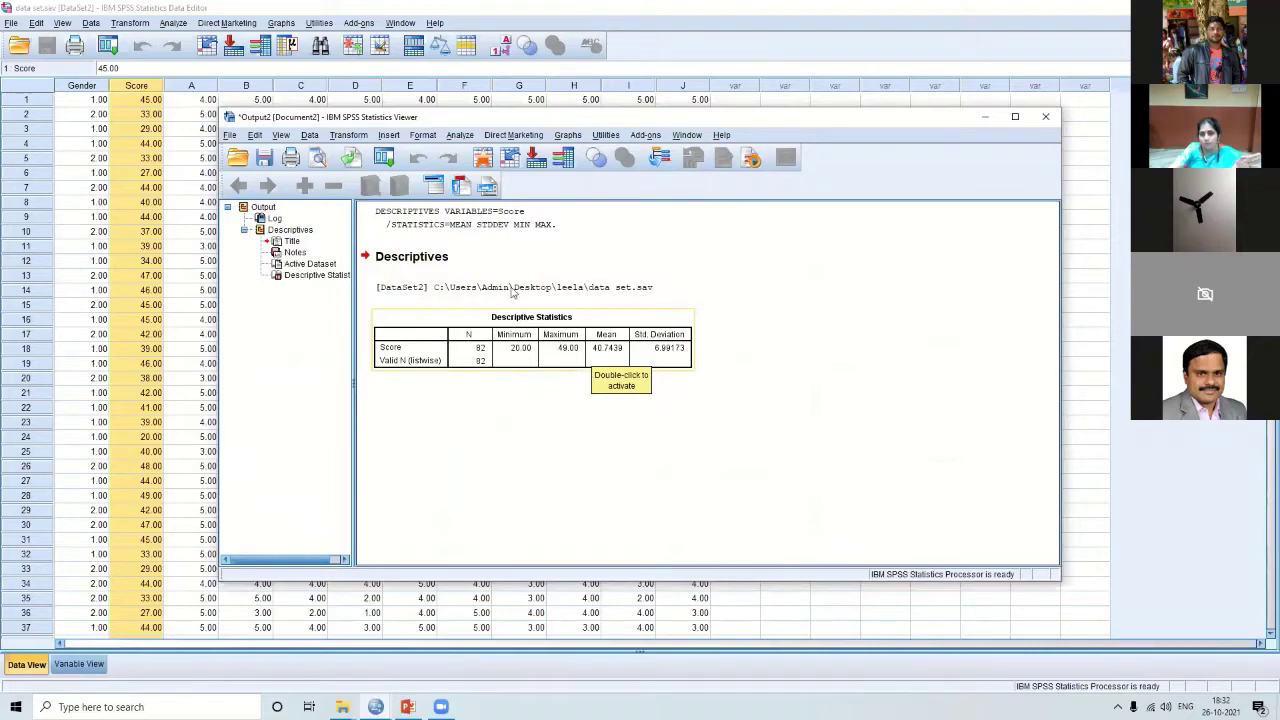
{"action": "left_click", "coordinate": [1043, 120]}
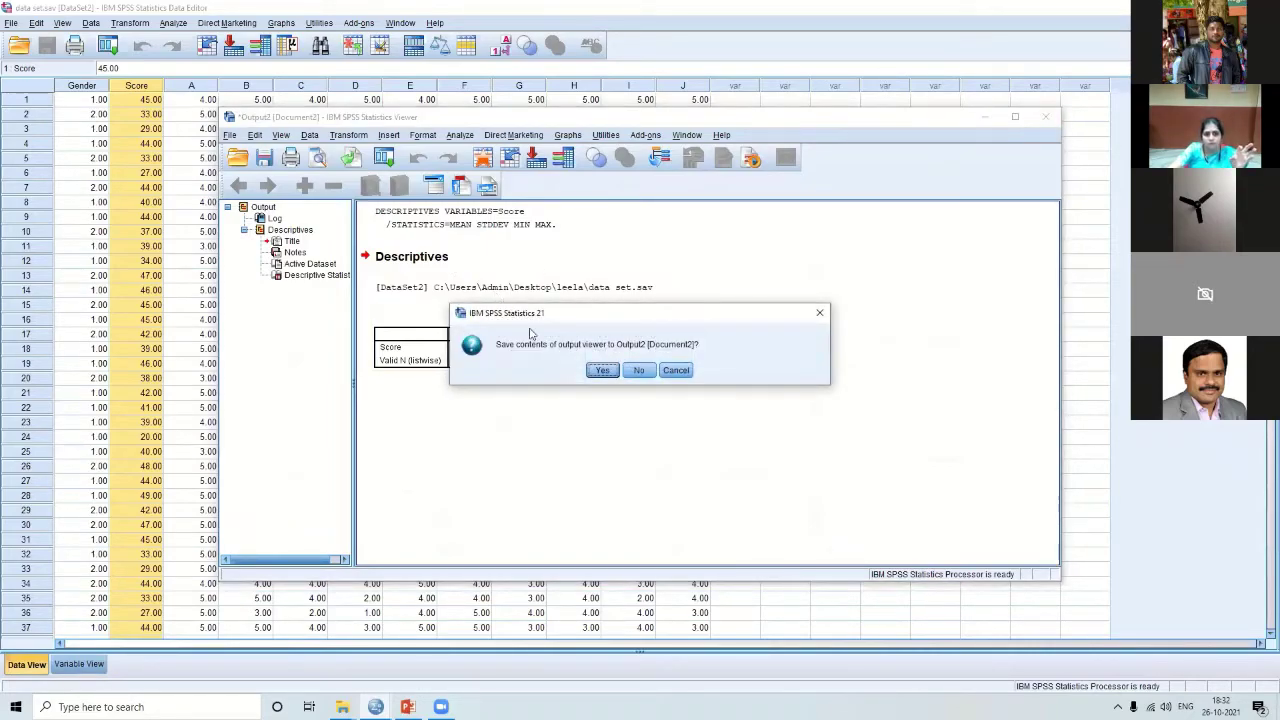
{"action": "left_click", "coordinate": [638, 369]}
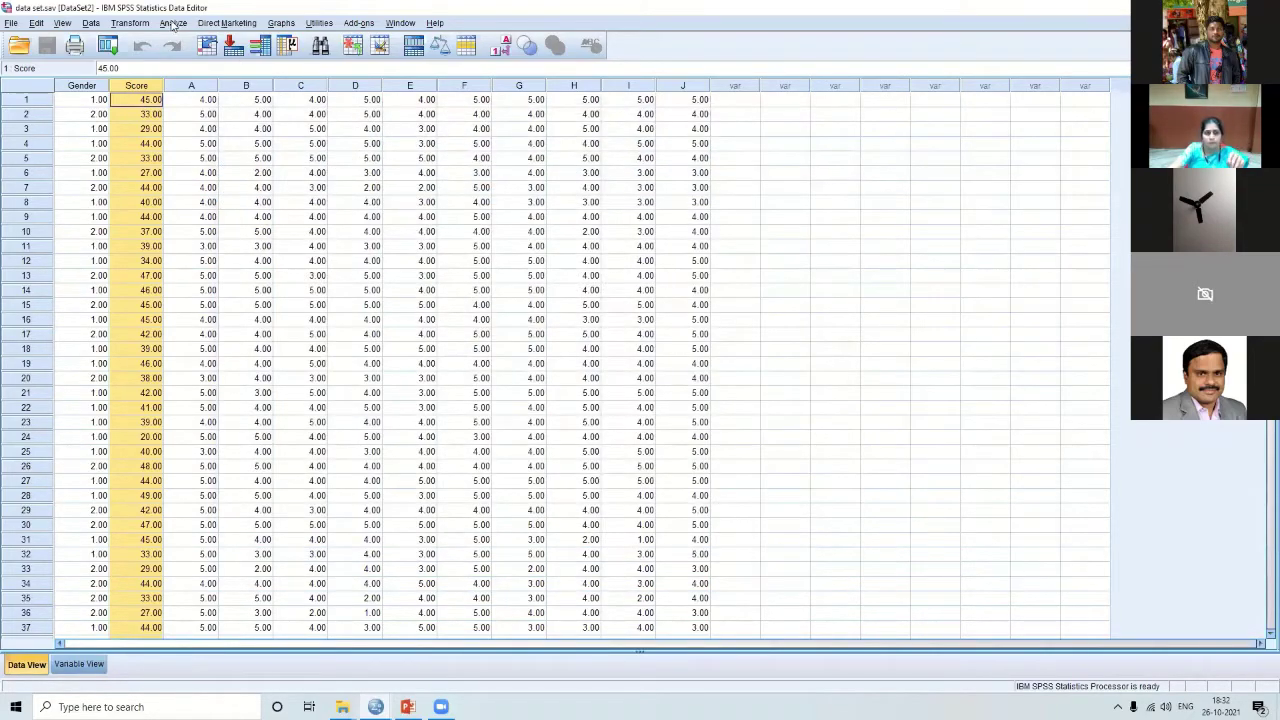
Open a Frequencies analysis and add Score as its variable
{"action": "left_click", "coordinate": [173, 23]}
{"action": "mouse_move", "coordinate": [192, 59]}
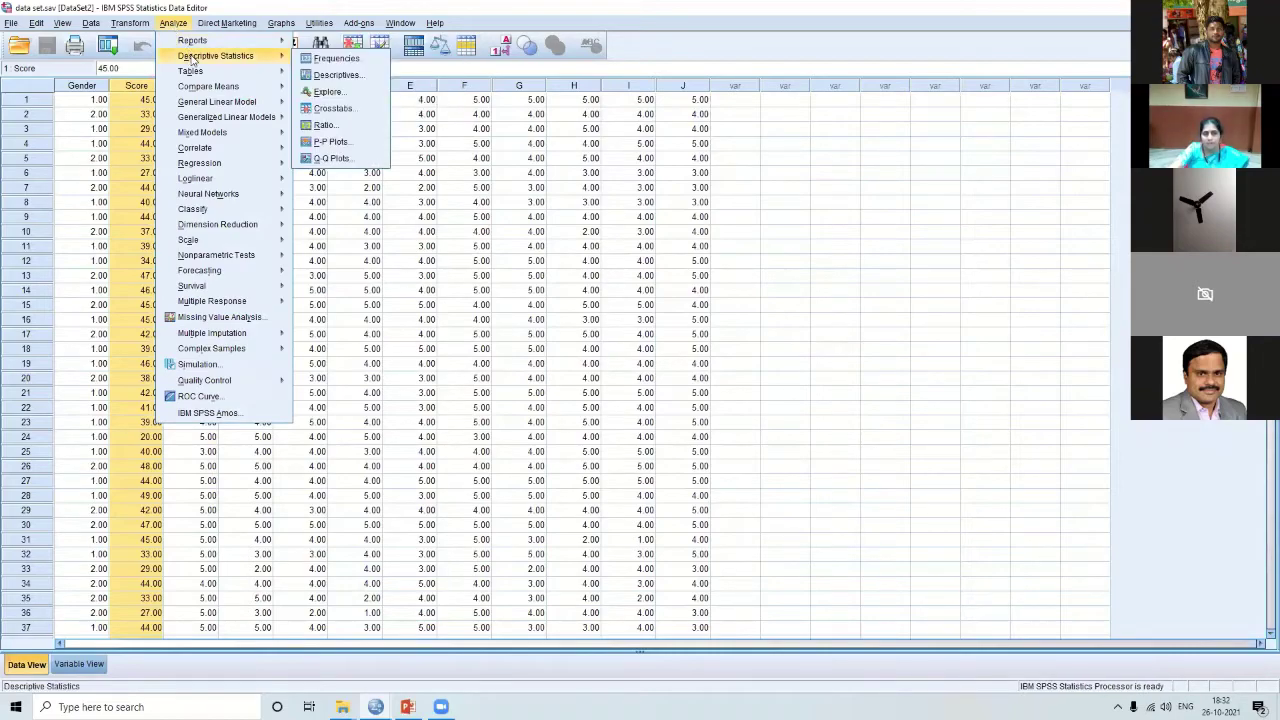
{"action": "left_click", "coordinate": [336, 59]}
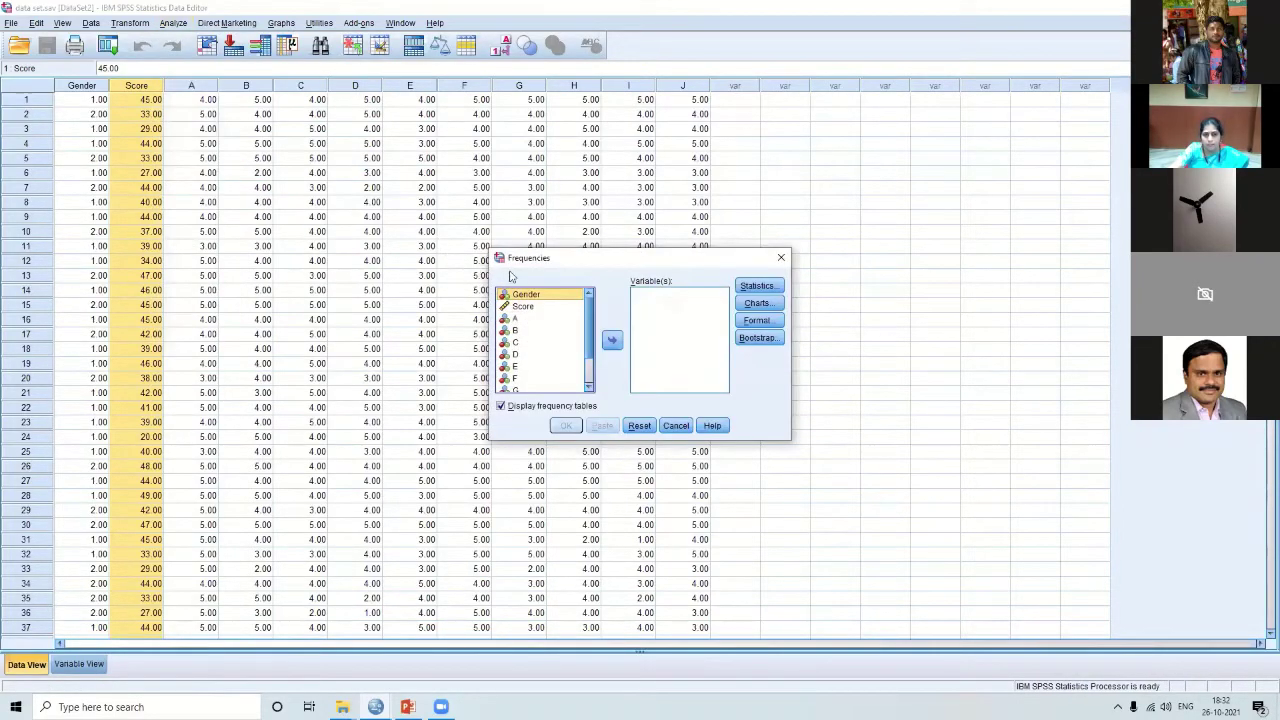
{"action": "left_click", "coordinate": [523, 307]}
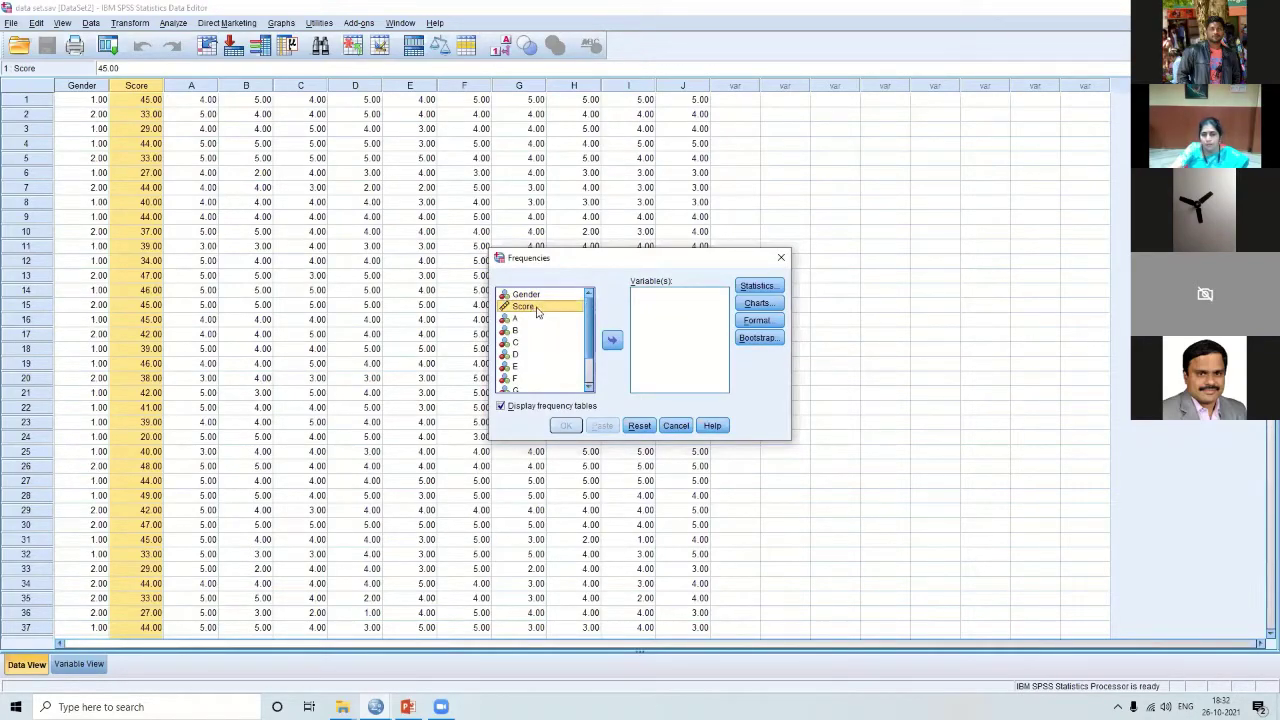
{"action": "left_click", "coordinate": [612, 340]}
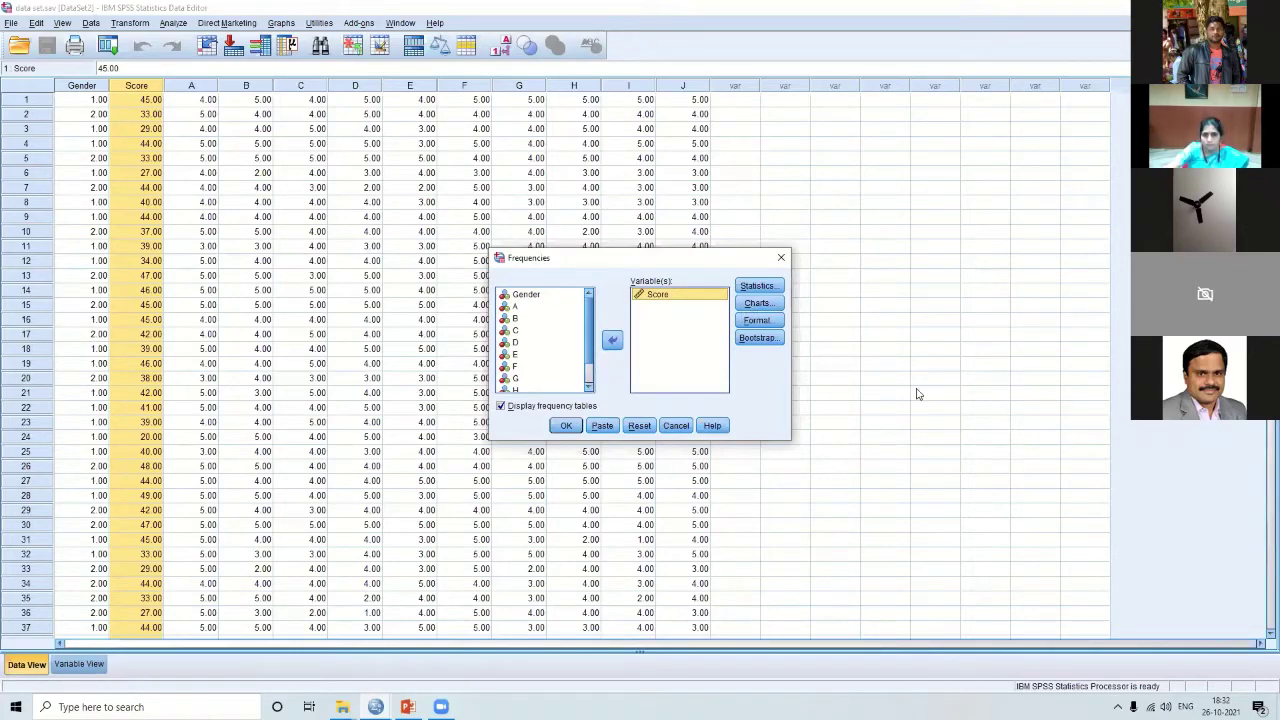
Include the mean, median and mode in the Frequencies analysis of Score, run it, and review the output tables
{"action": "left_click", "coordinate": [757, 286]}
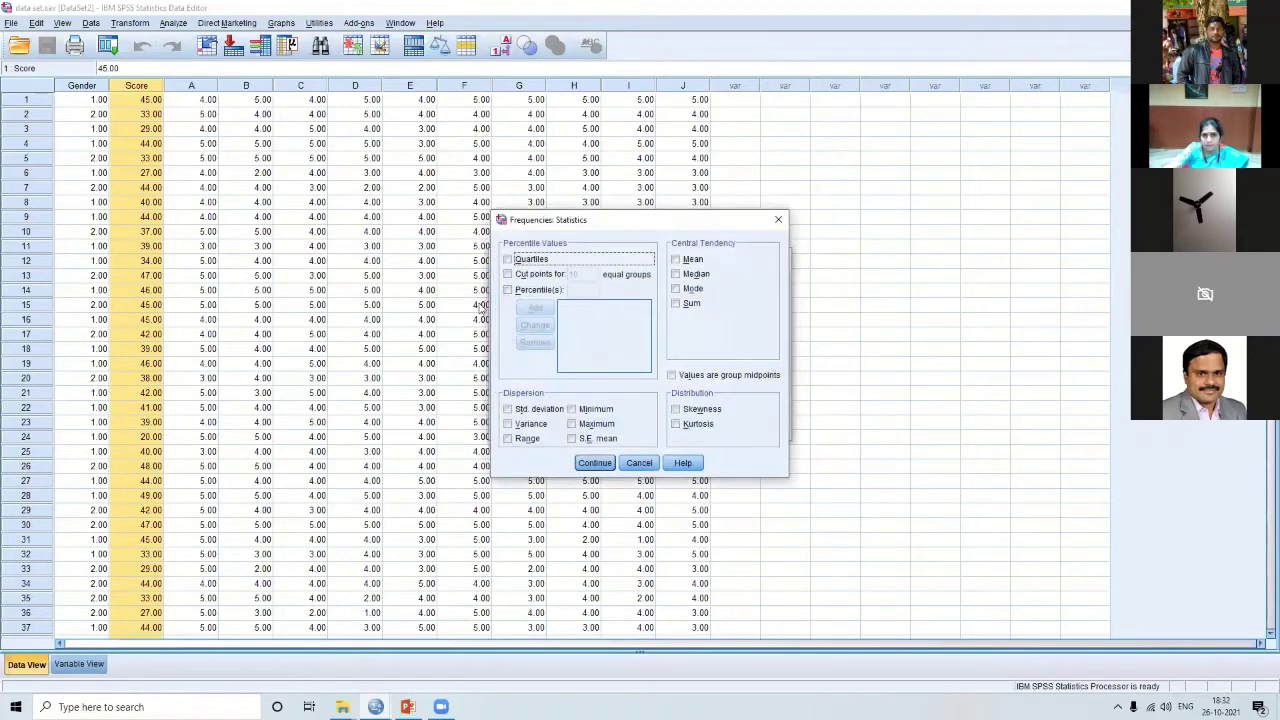
{"action": "left_click", "coordinate": [675, 259]}
{"action": "left_click", "coordinate": [675, 274]}
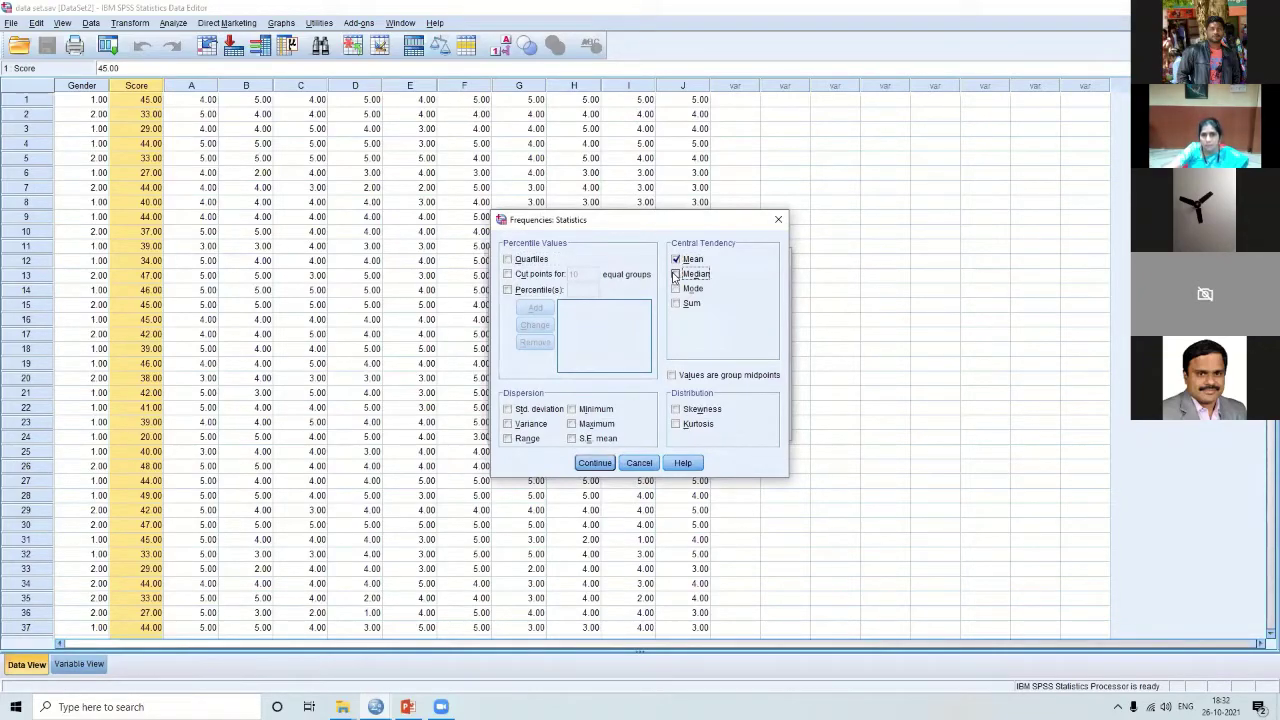
{"action": "left_click", "coordinate": [675, 288]}
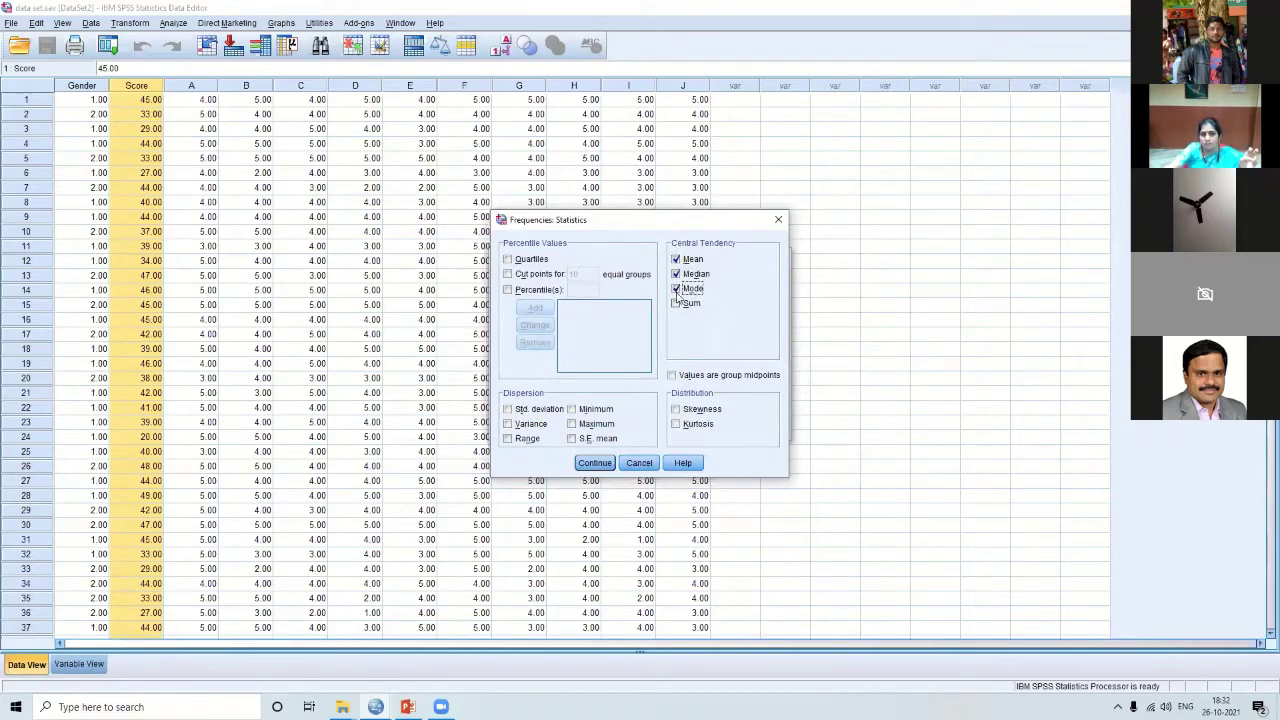
{"action": "left_click", "coordinate": [595, 463]}
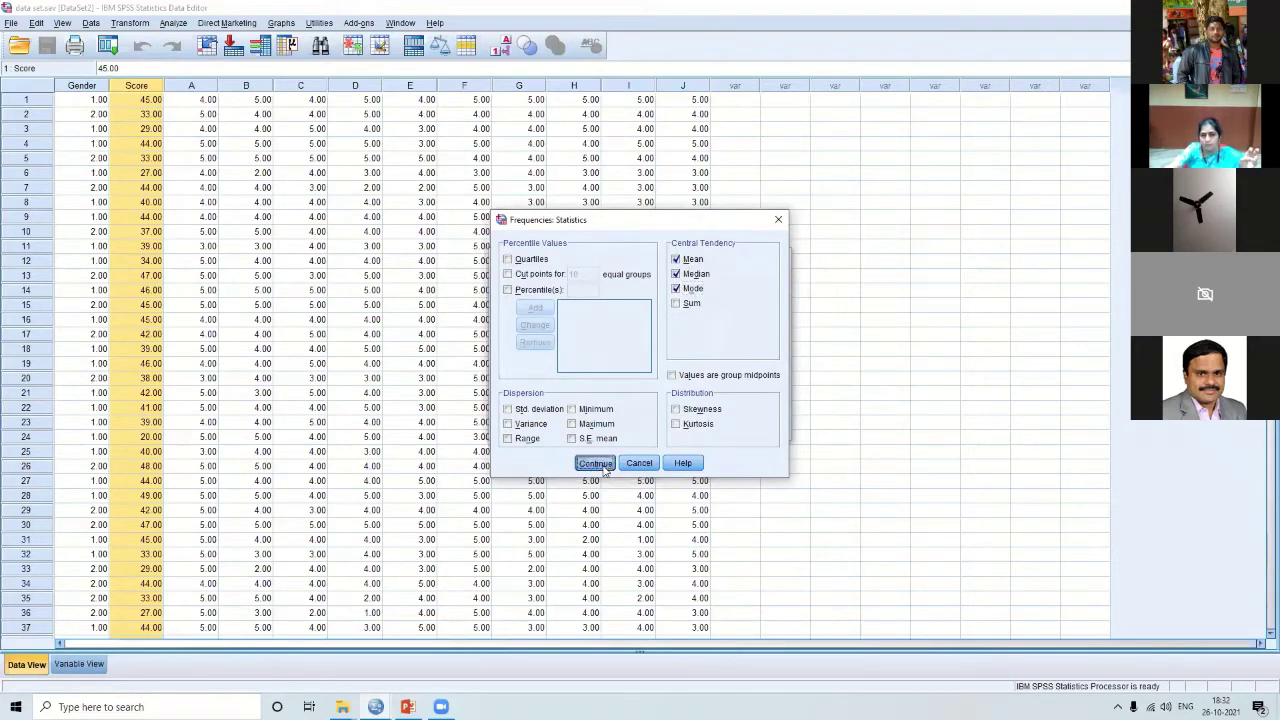
{"action": "left_click", "coordinate": [562, 424]}
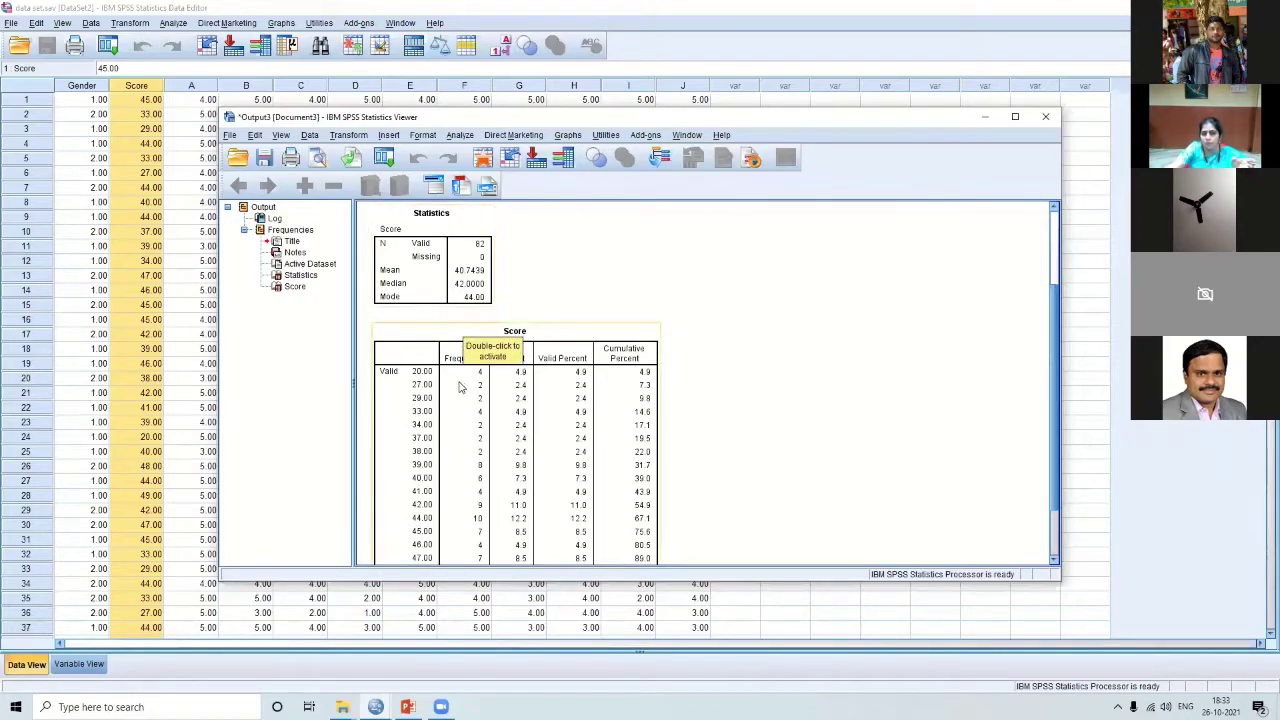
{"action": "scroll", "coordinate": [460, 387], "scroll_direction": "down", "scroll_amount": 1}
{"action": "scroll", "coordinate": [464, 380], "scroll_direction": "up", "scroll_amount": 1}
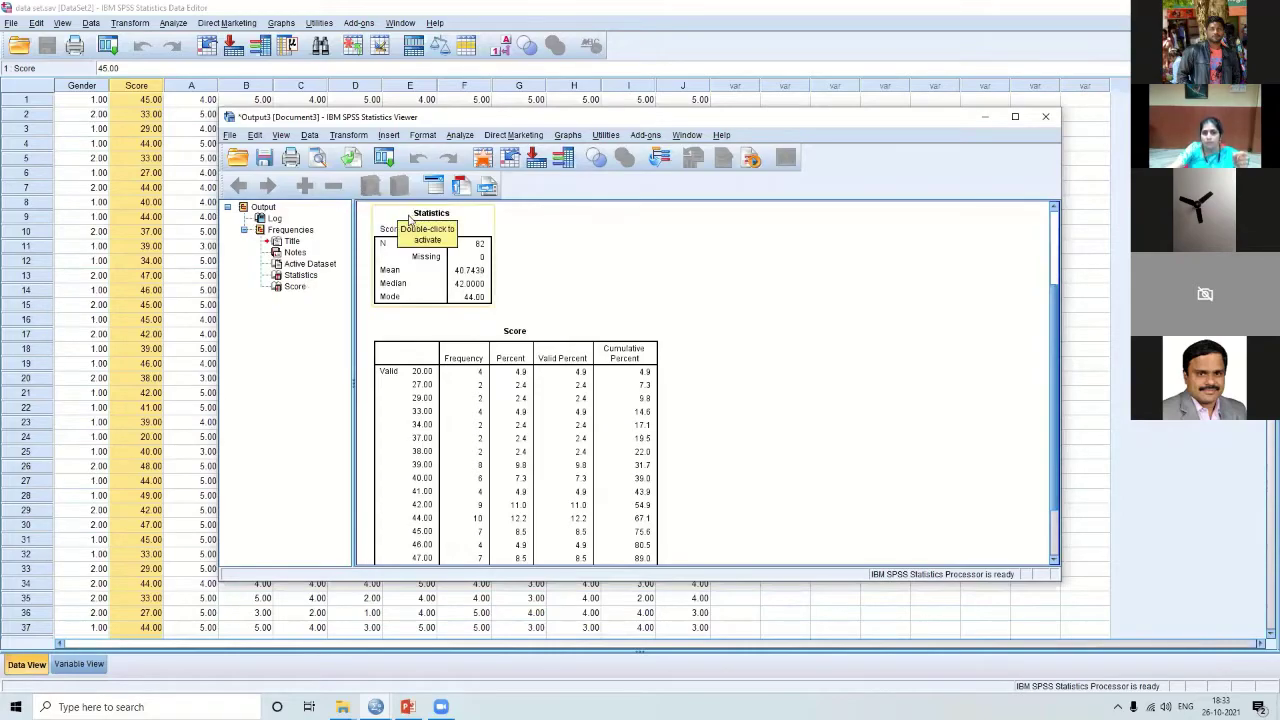
Reopen the Frequencies statistics options to review the chosen central tendency measures, and dismiss the dialogs without running the analysis
{"action": "left_click", "coordinate": [460, 135]}
{"action": "mouse_move", "coordinate": [470, 170]}
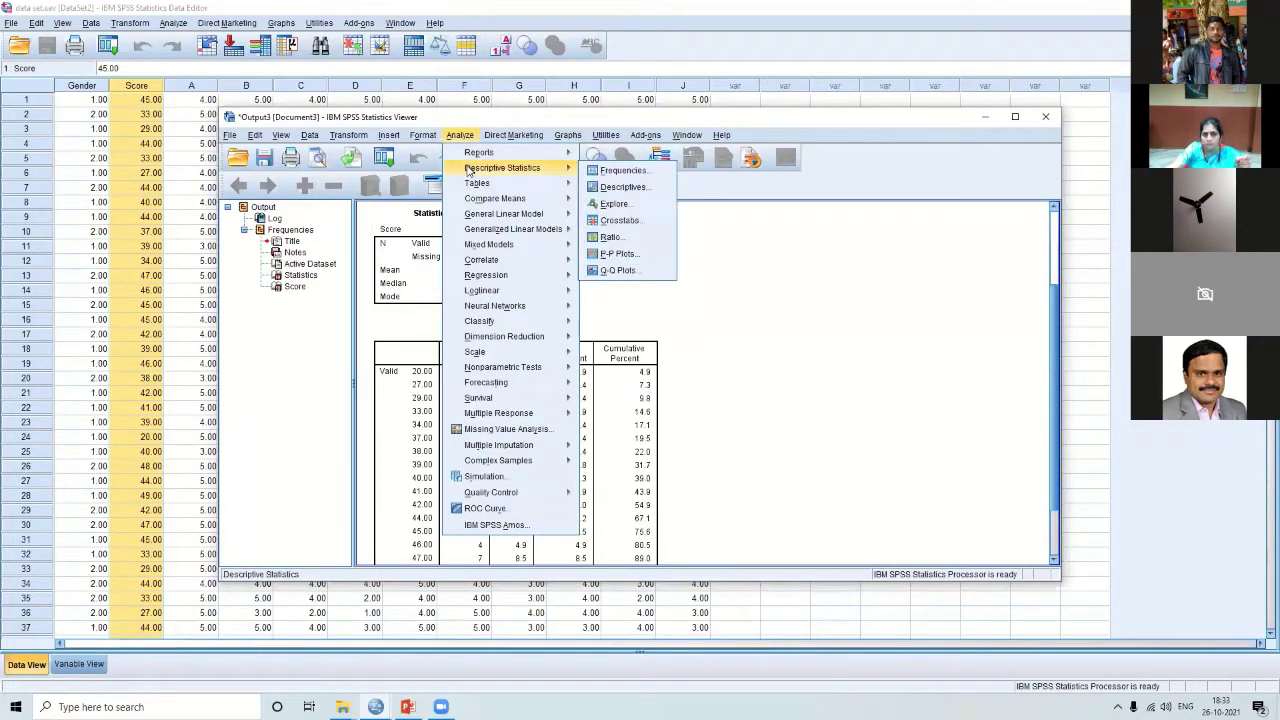
{"action": "left_click", "coordinate": [604, 175]}
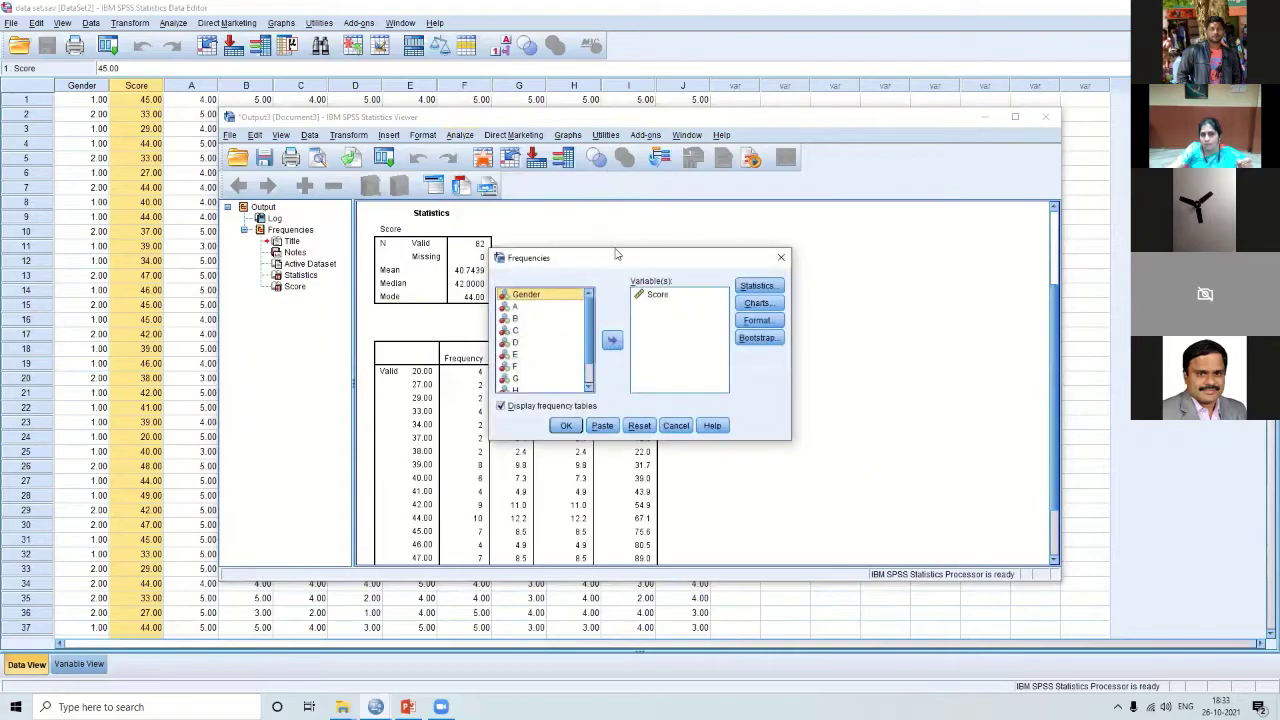
{"action": "left_click", "coordinate": [755, 287]}
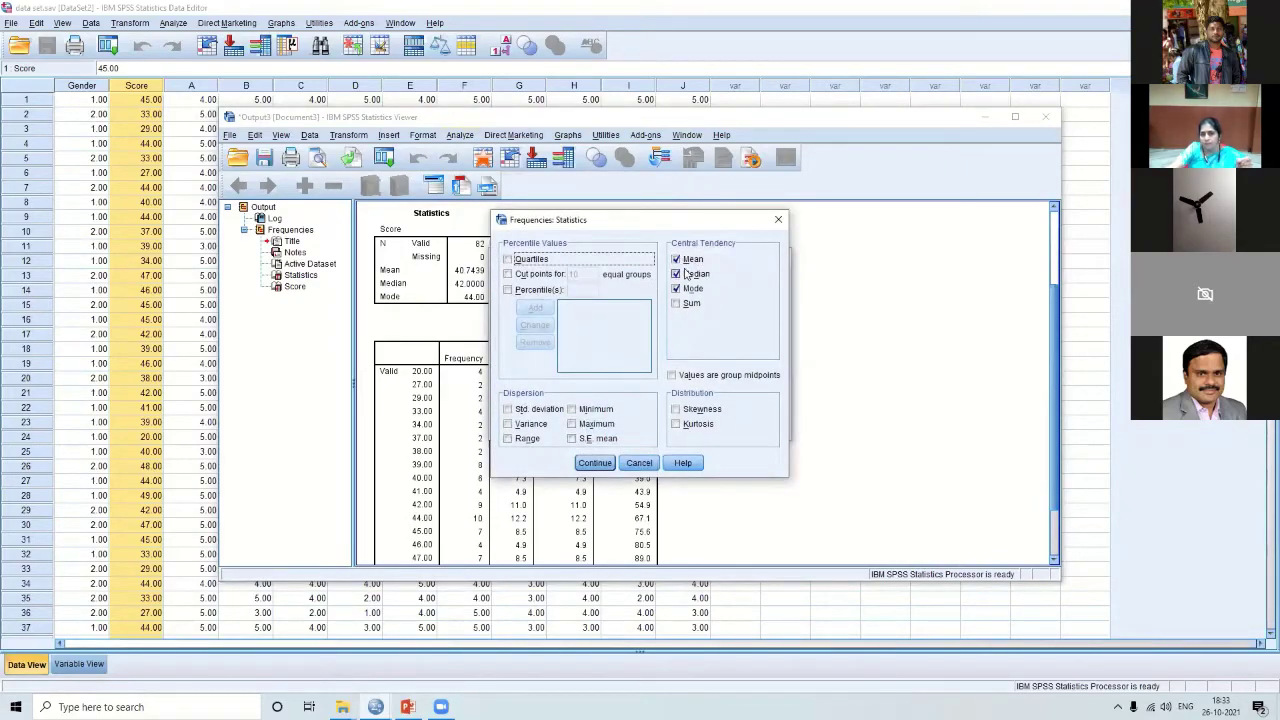
{"action": "left_click", "coordinate": [779, 220]}
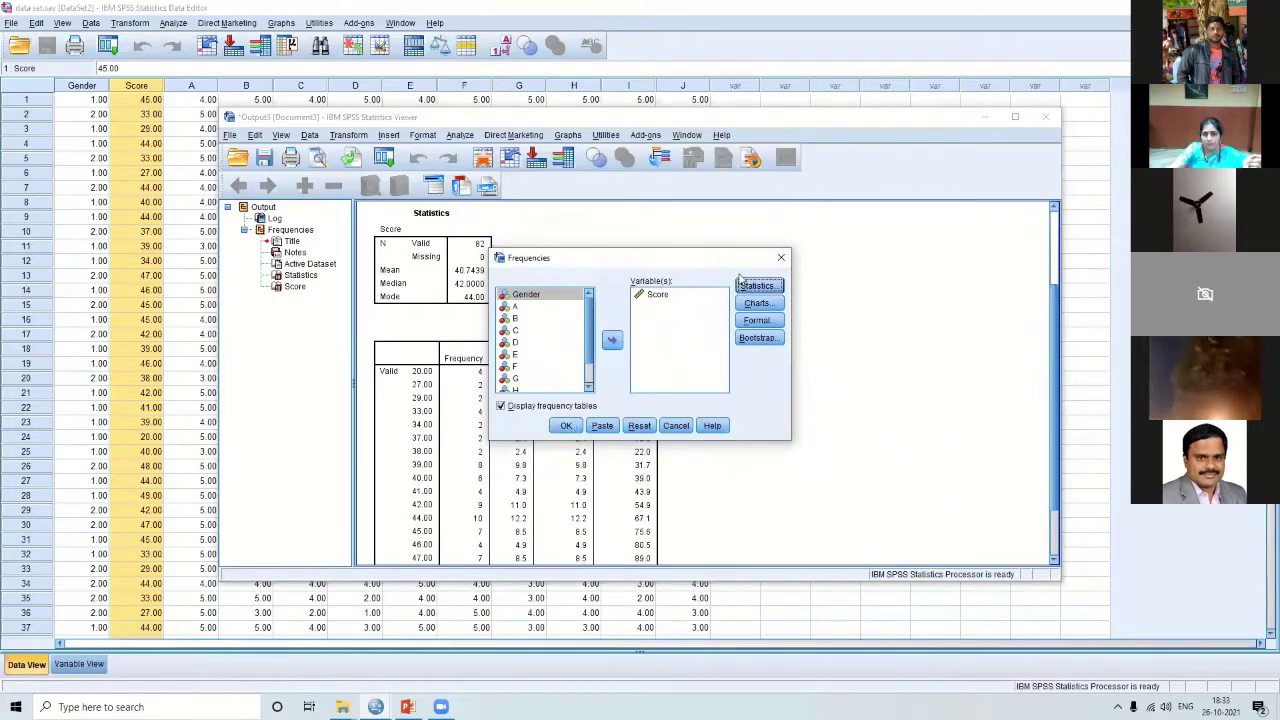
{"action": "left_click", "coordinate": [781, 257]}
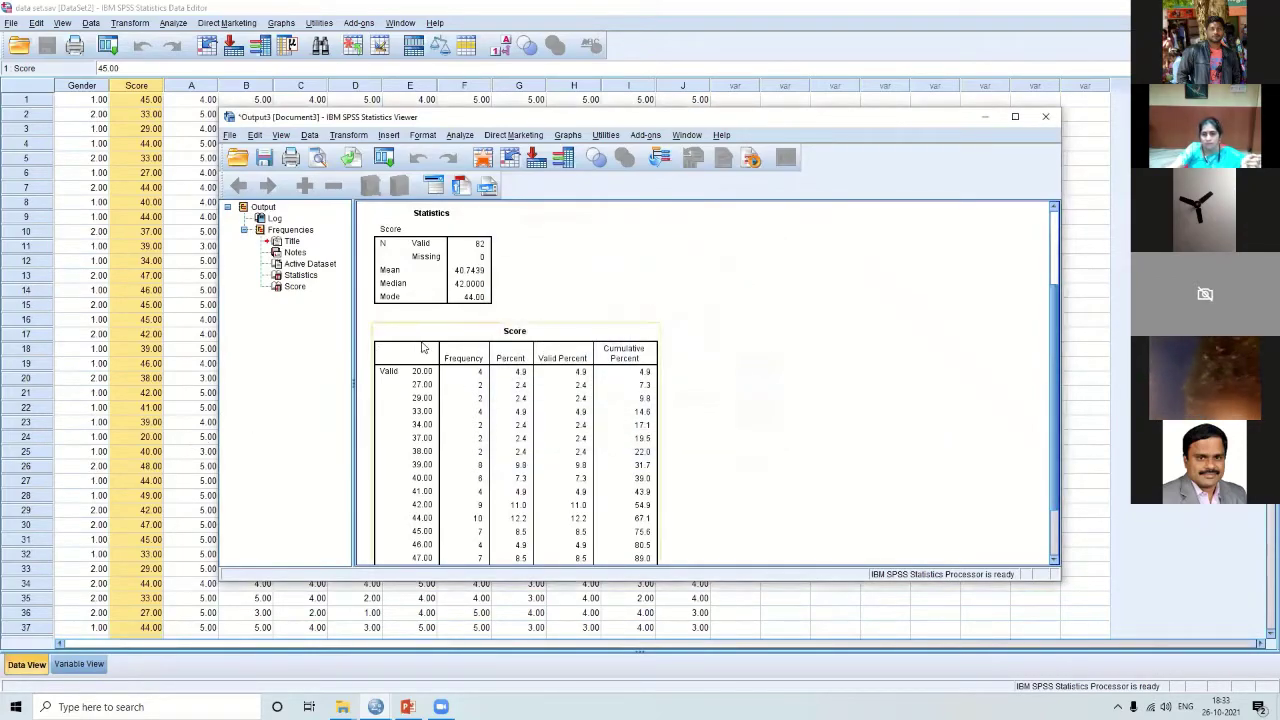
Start closing the output viewer with its contents saved, abandon the save, and minimize the viewer instead
{"action": "scroll", "coordinate": [446, 390], "scroll_direction": "down", "scroll_amount": 2}
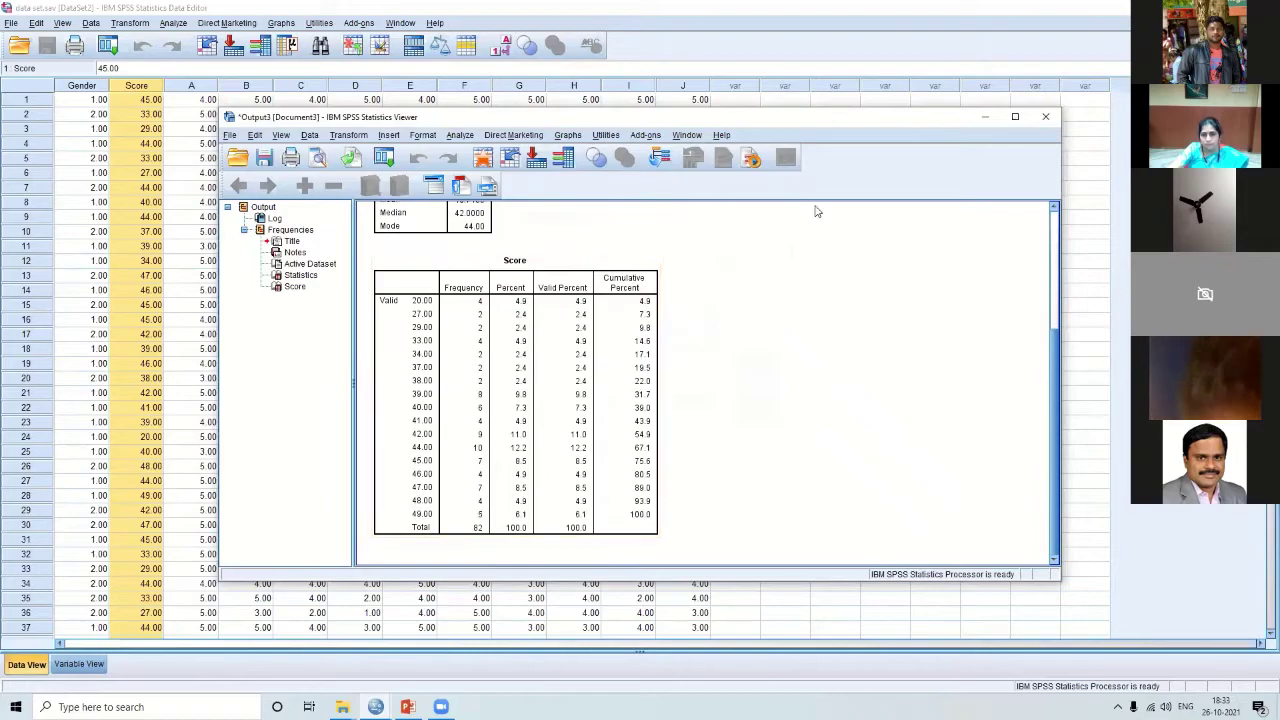
{"action": "left_click", "coordinate": [1047, 118]}
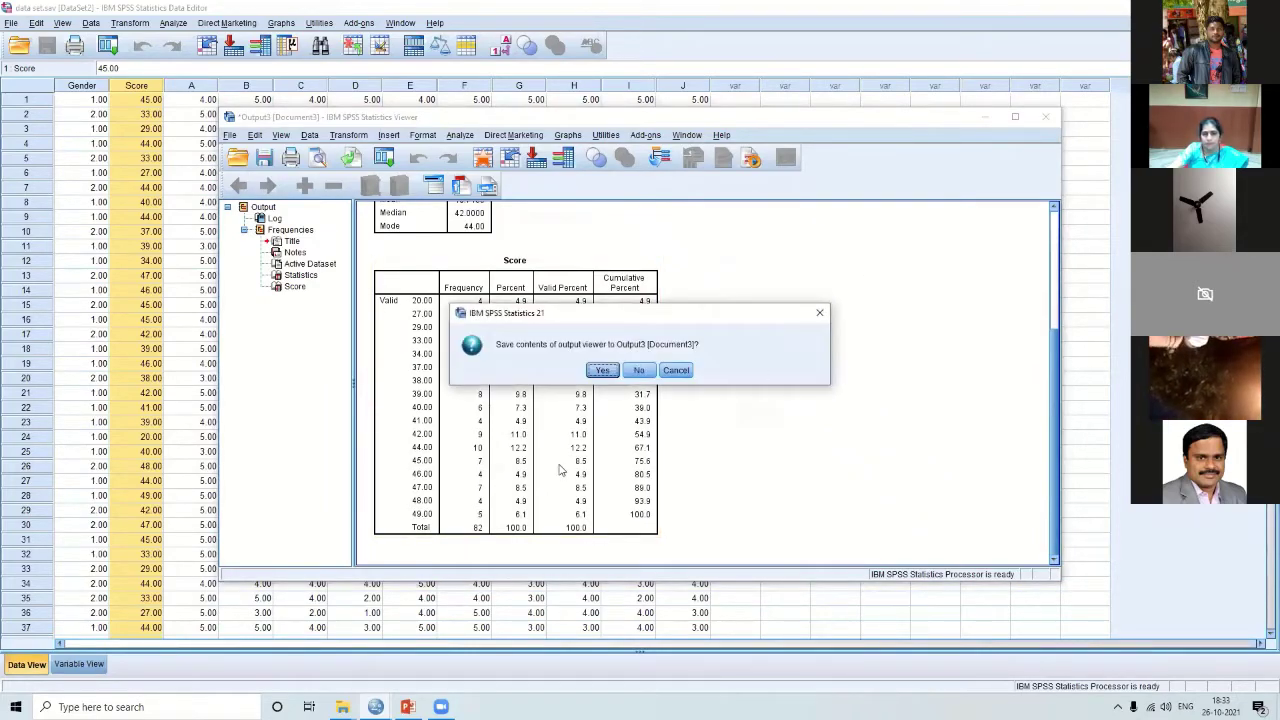
{"action": "left_click", "coordinate": [608, 372]}
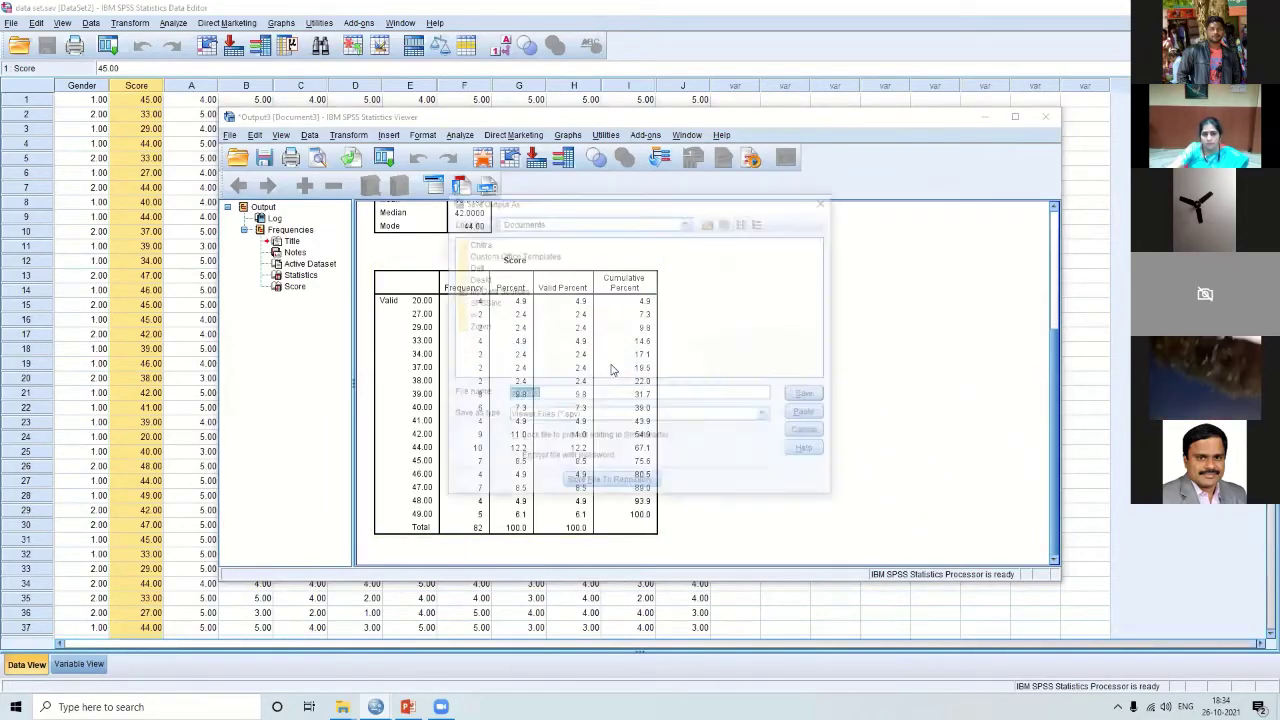
{"action": "left_click", "coordinate": [826, 201]}
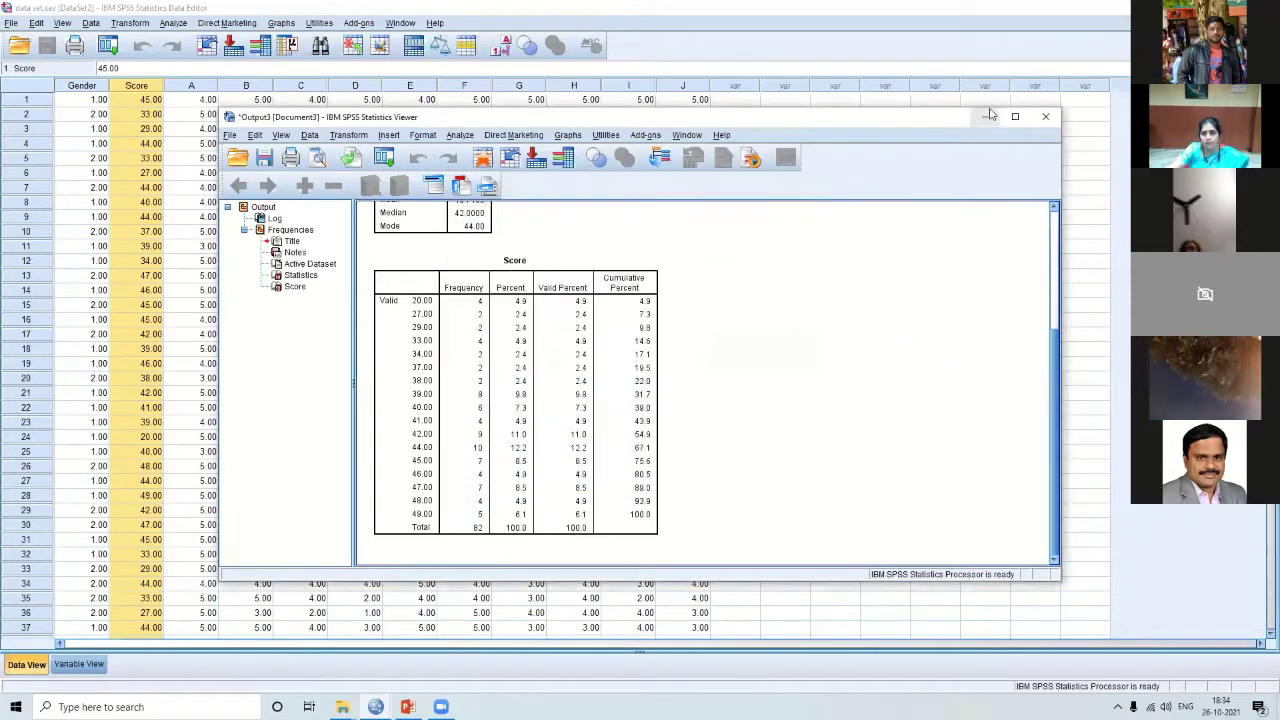
{"action": "left_click", "coordinate": [986, 117]}
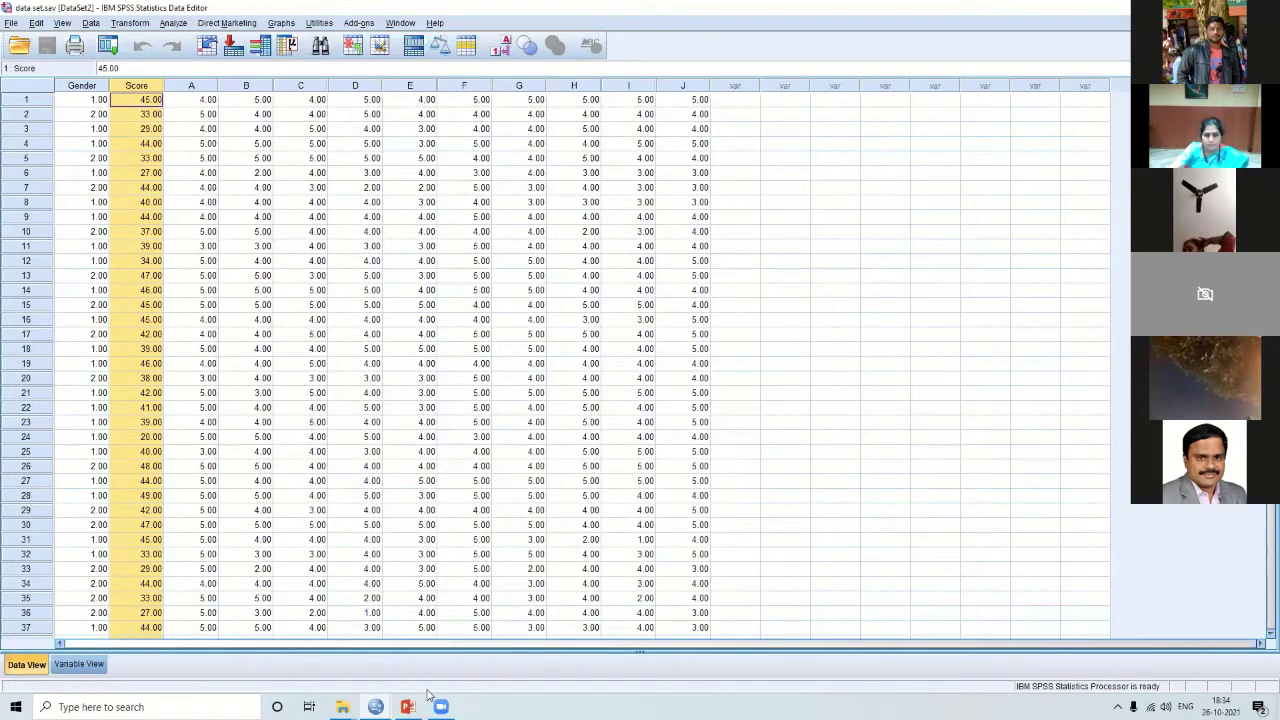
Switch to the PowerPoint presentation and go to the closing Thank you slide
{"action": "mouse_move", "coordinate": [375, 705]}
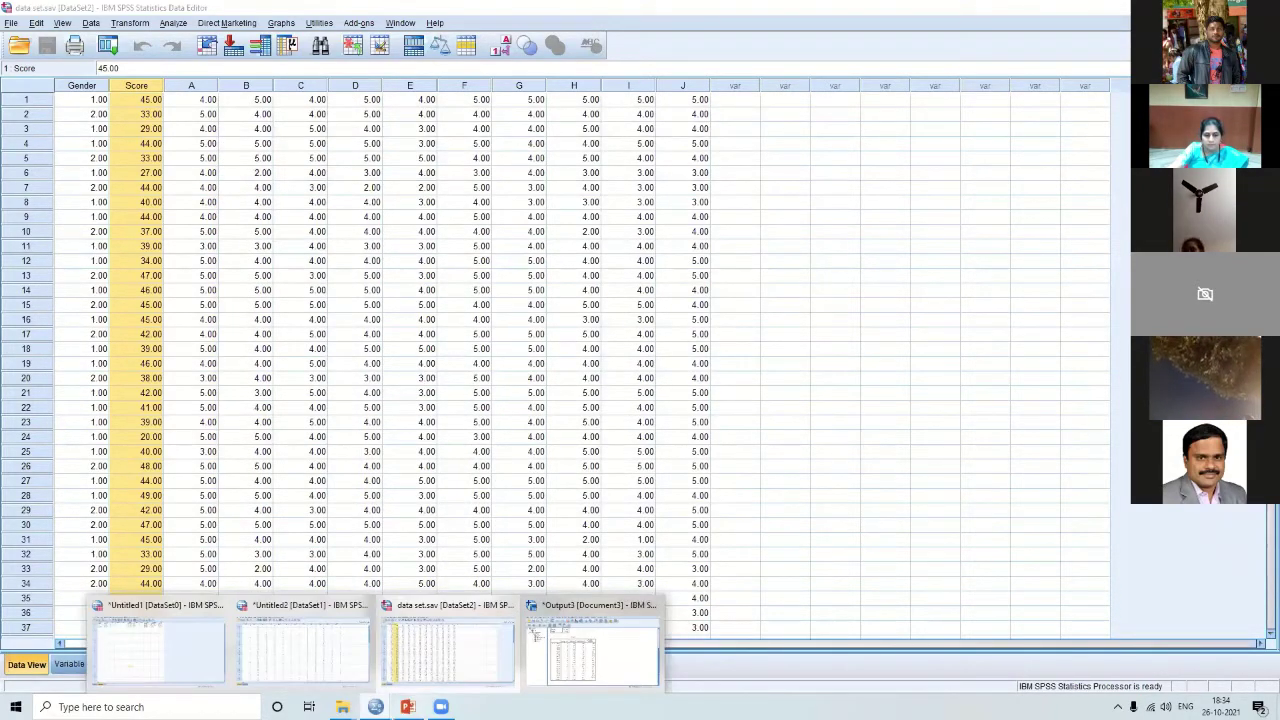
{"action": "left_click", "coordinate": [407, 706]}
{"action": "left_click", "coordinate": [88, 630]}
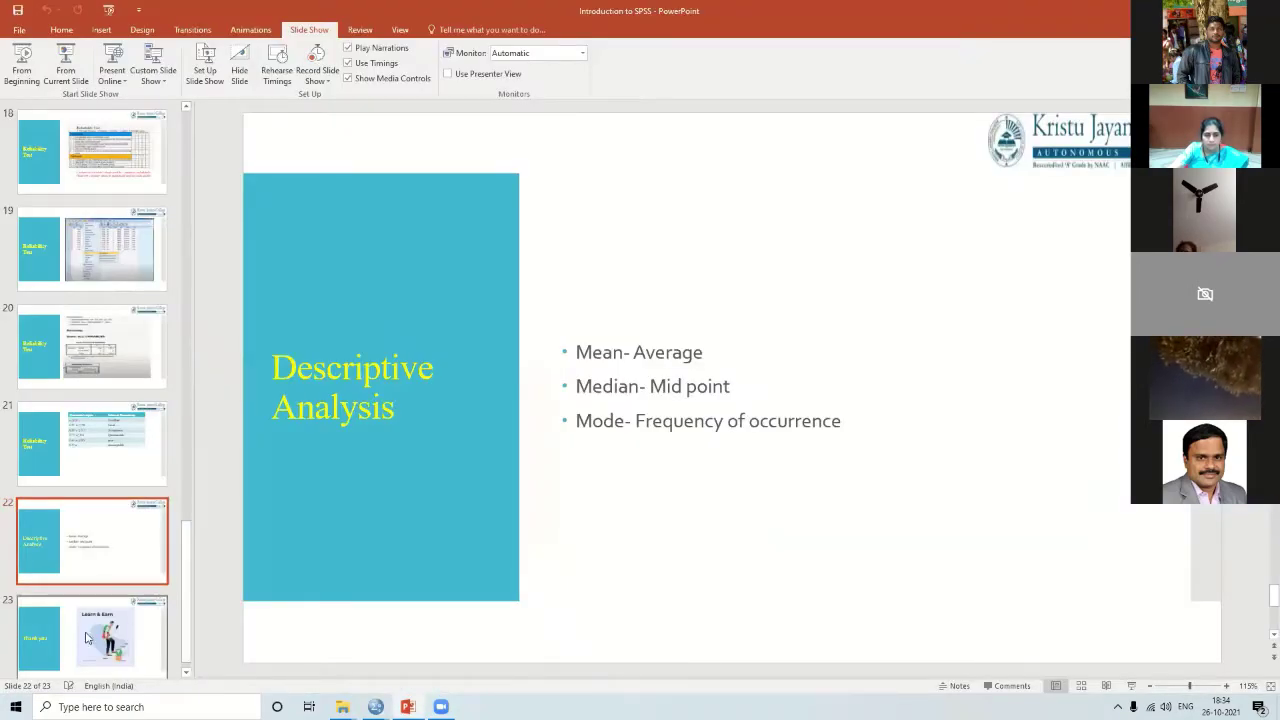
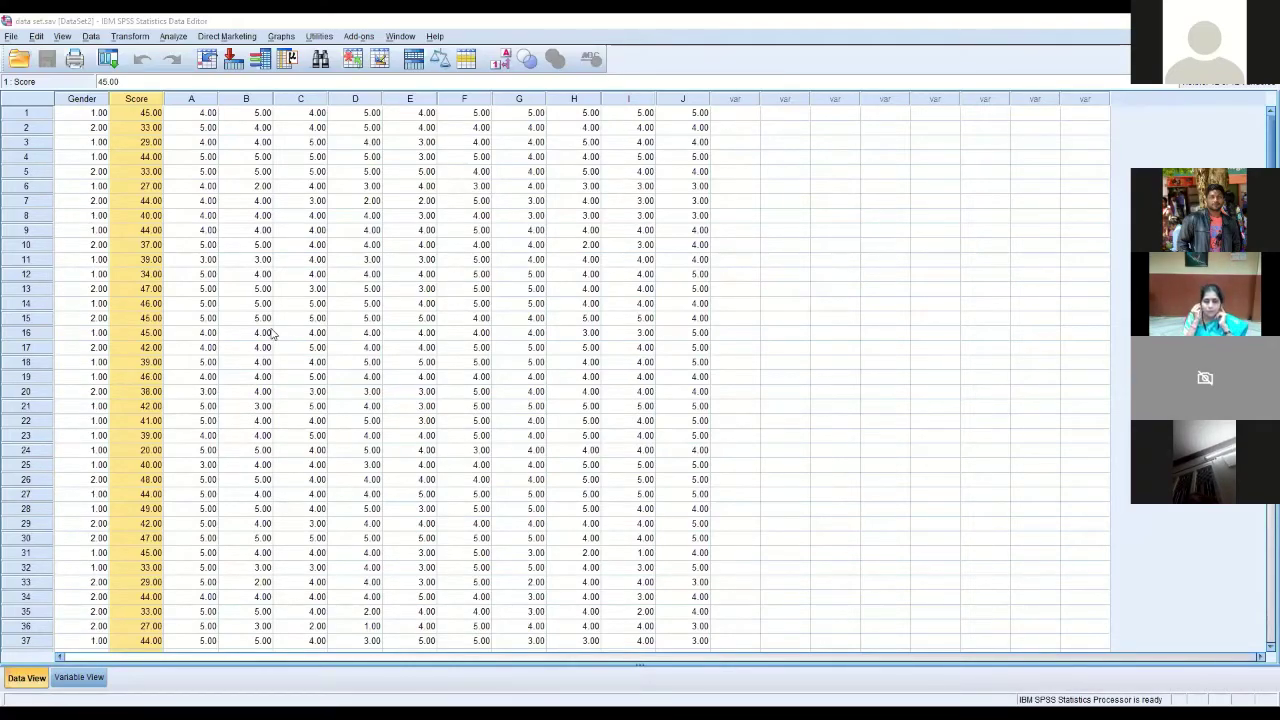
Reset the Explore analysis and assign Score as the dependent variable and Gender as the factor
{"action": "left_click", "coordinate": [170, 37]}
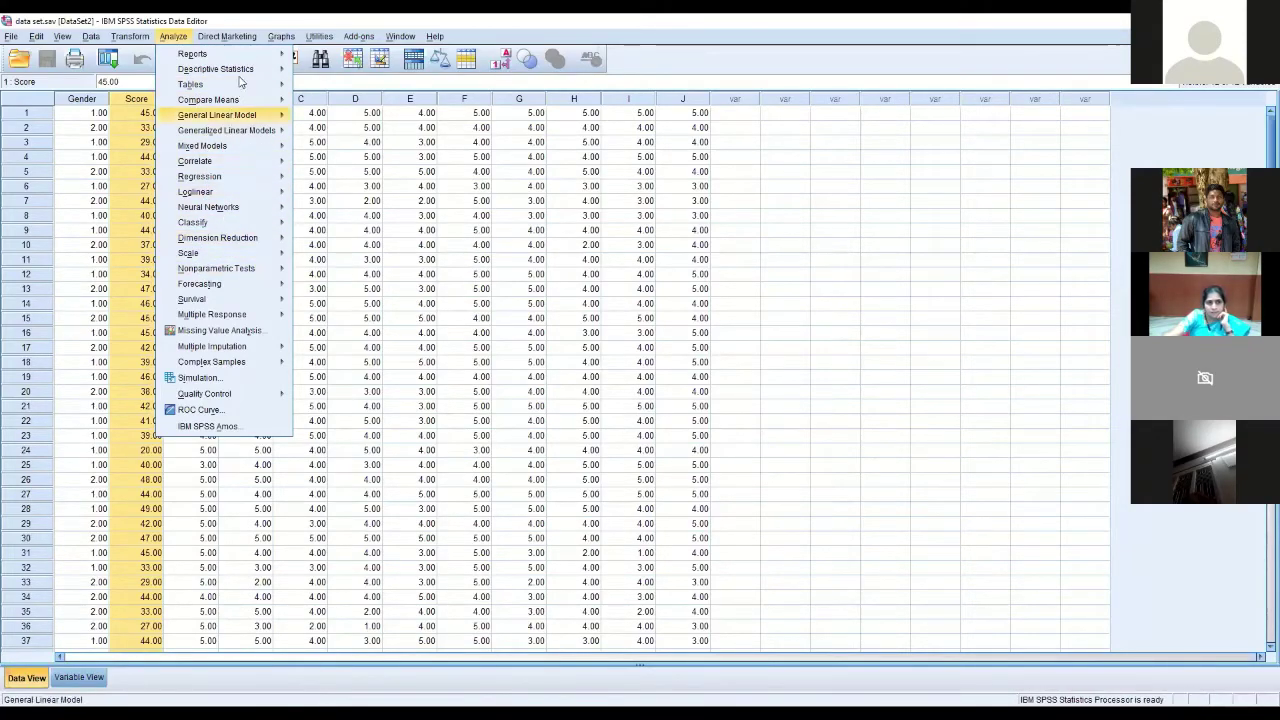
{"action": "mouse_move", "coordinate": [248, 69]}
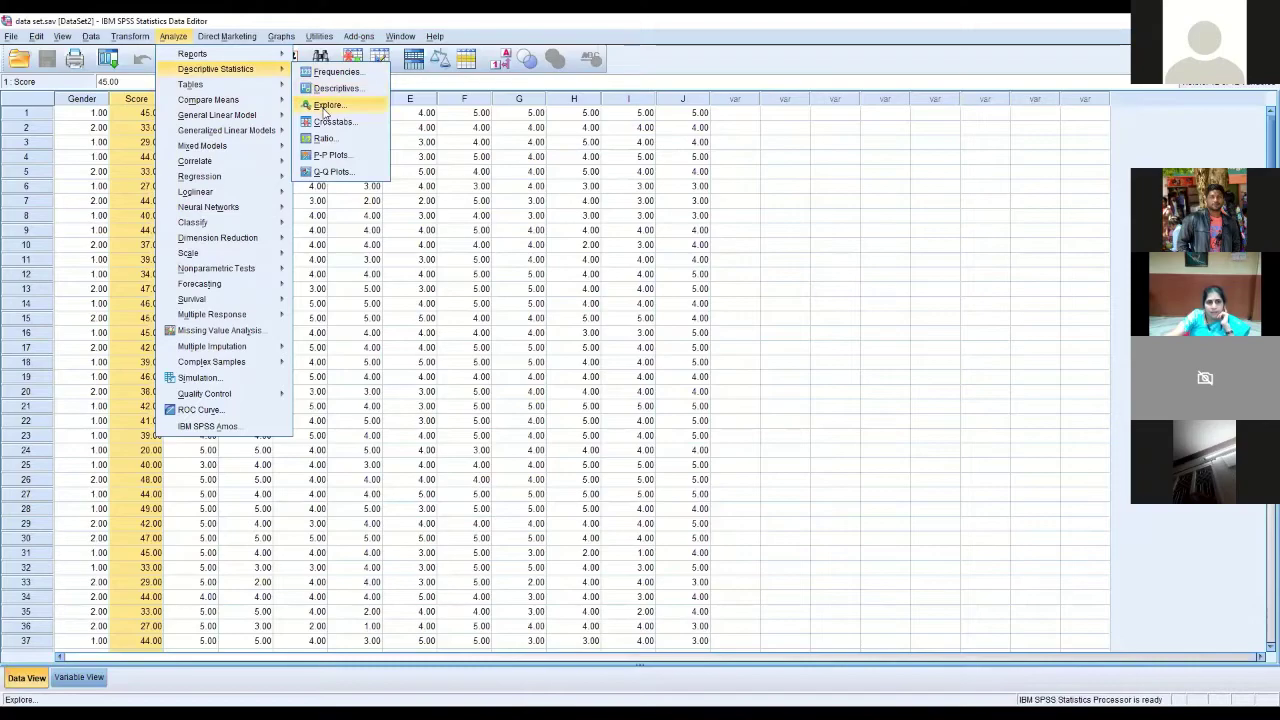
{"action": "left_click", "coordinate": [326, 106]}
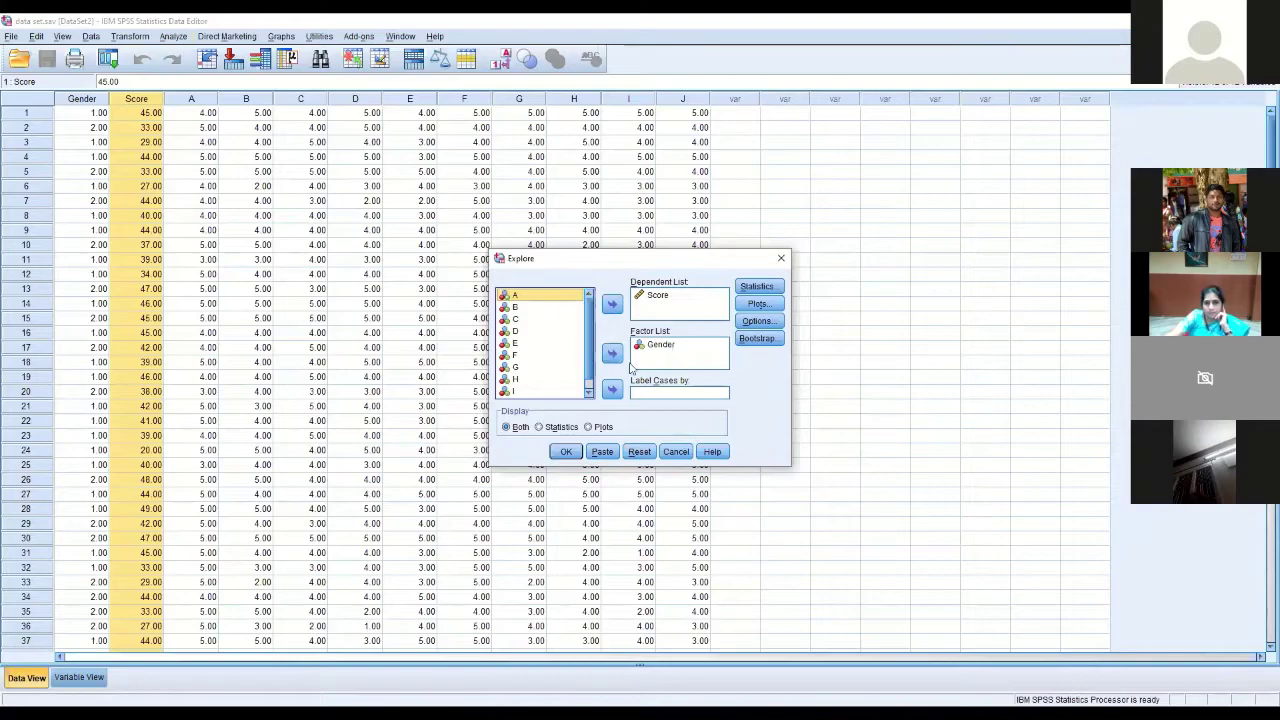
{"action": "left_click", "coordinate": [637, 452]}
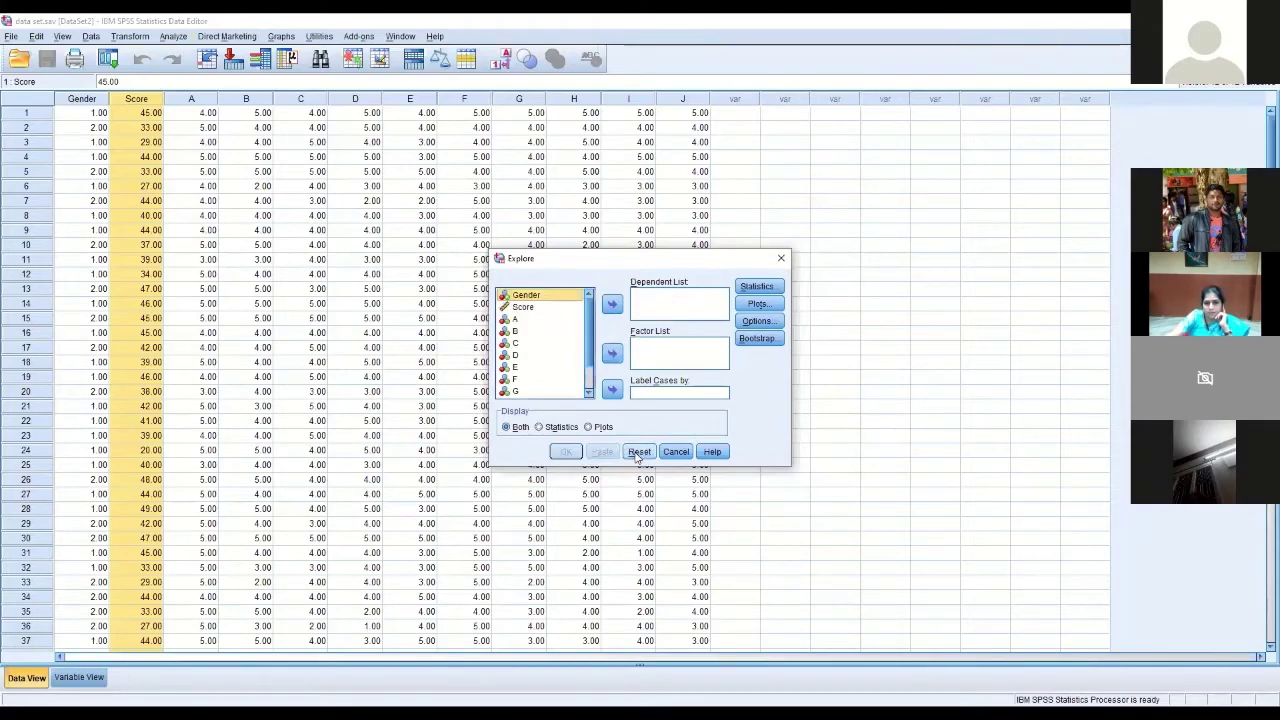
{"action": "left_click", "coordinate": [532, 308]}
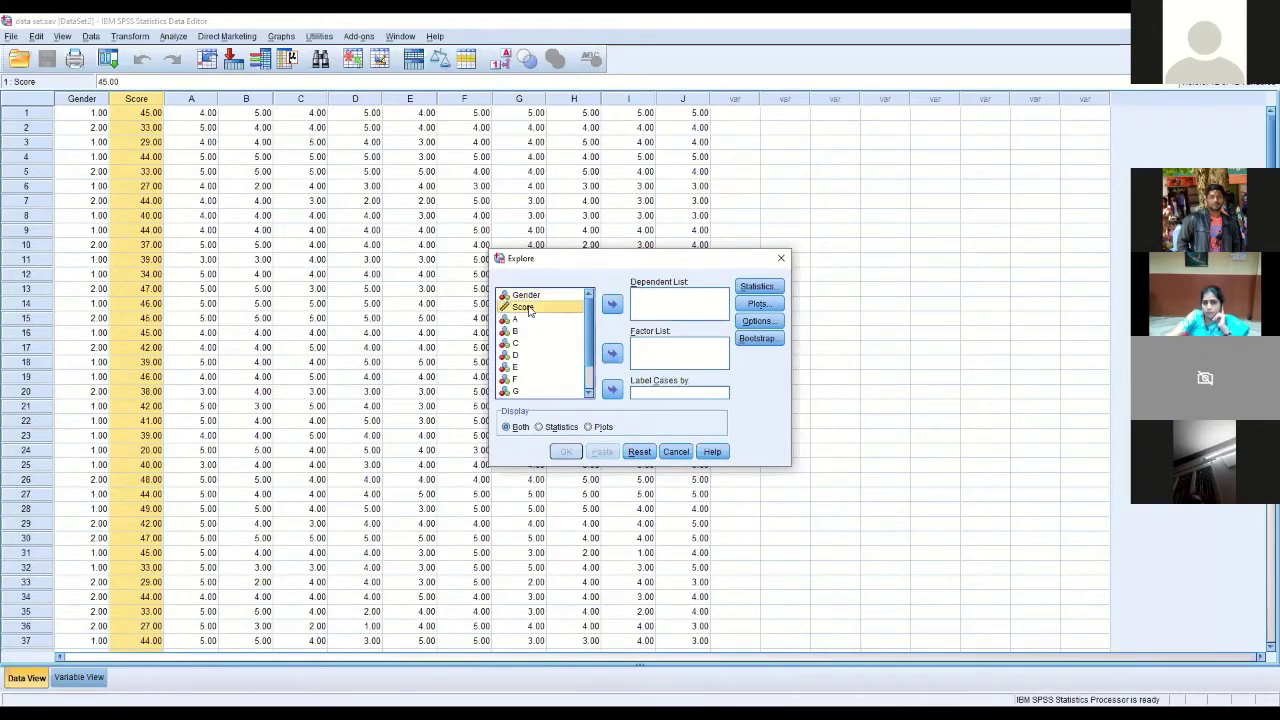
{"action": "left_click", "coordinate": [611, 305]}
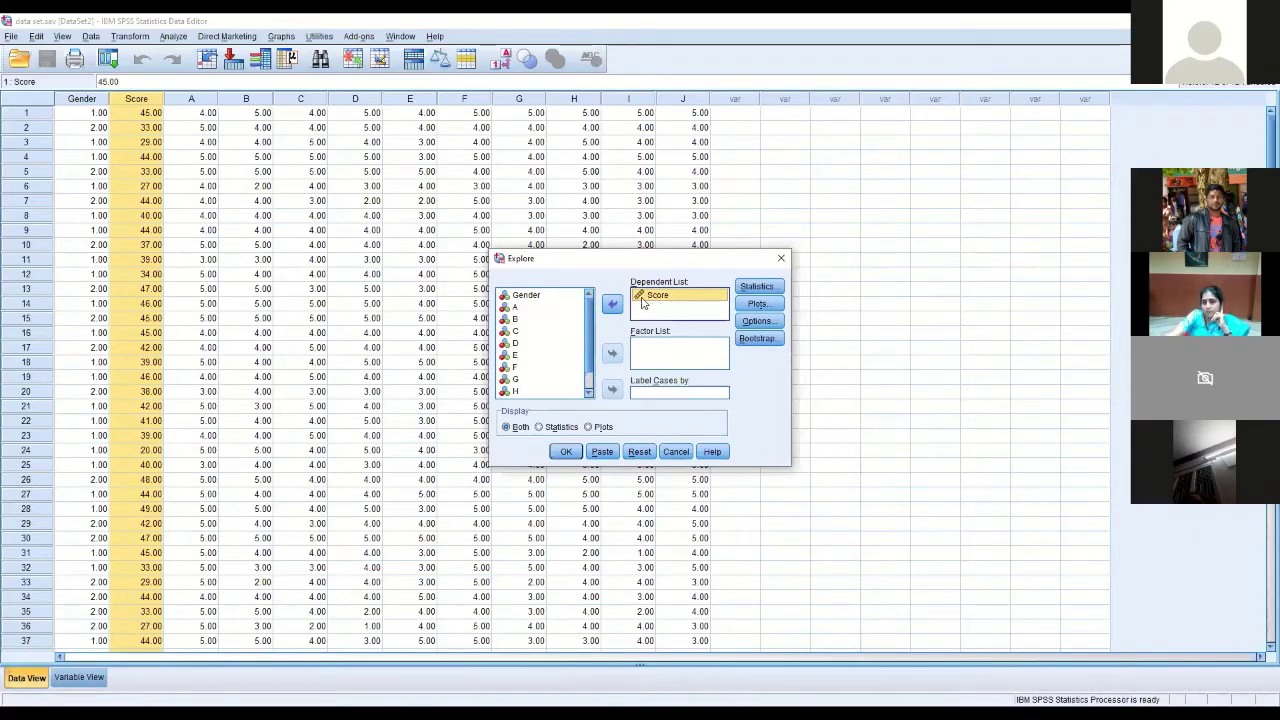
{"action": "left_click", "coordinate": [530, 296]}
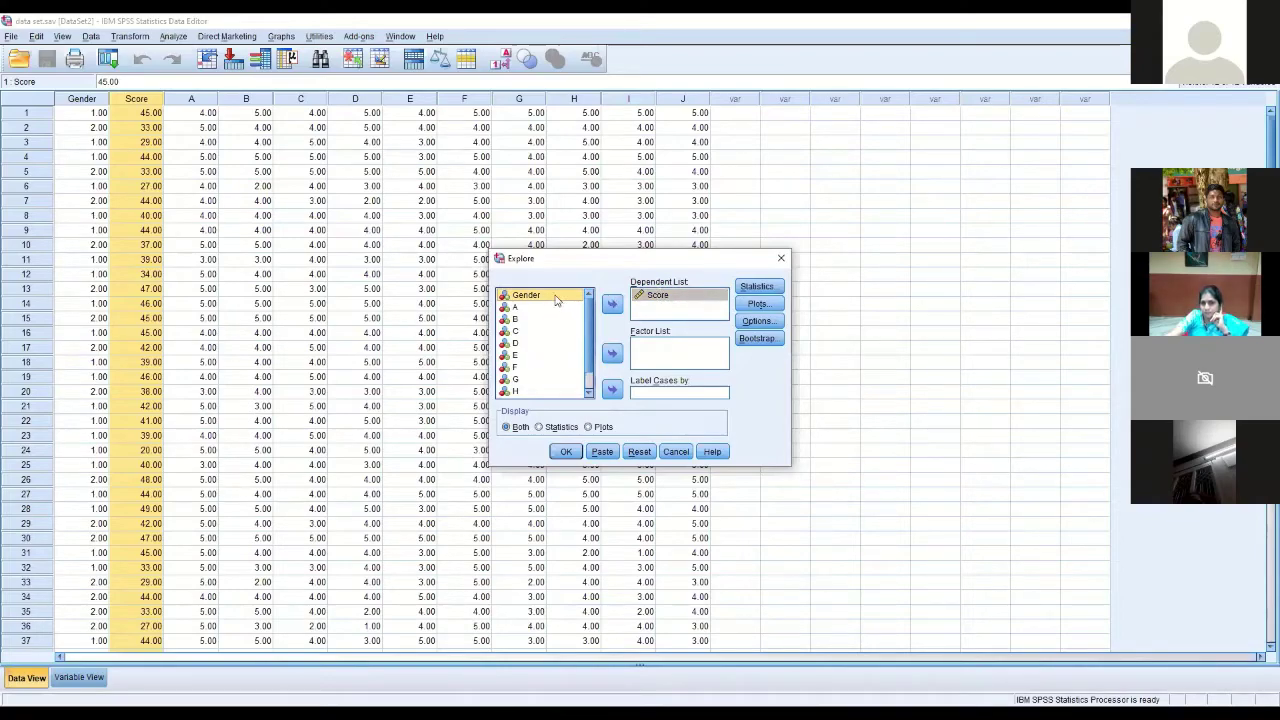
{"action": "left_click", "coordinate": [612, 355]}
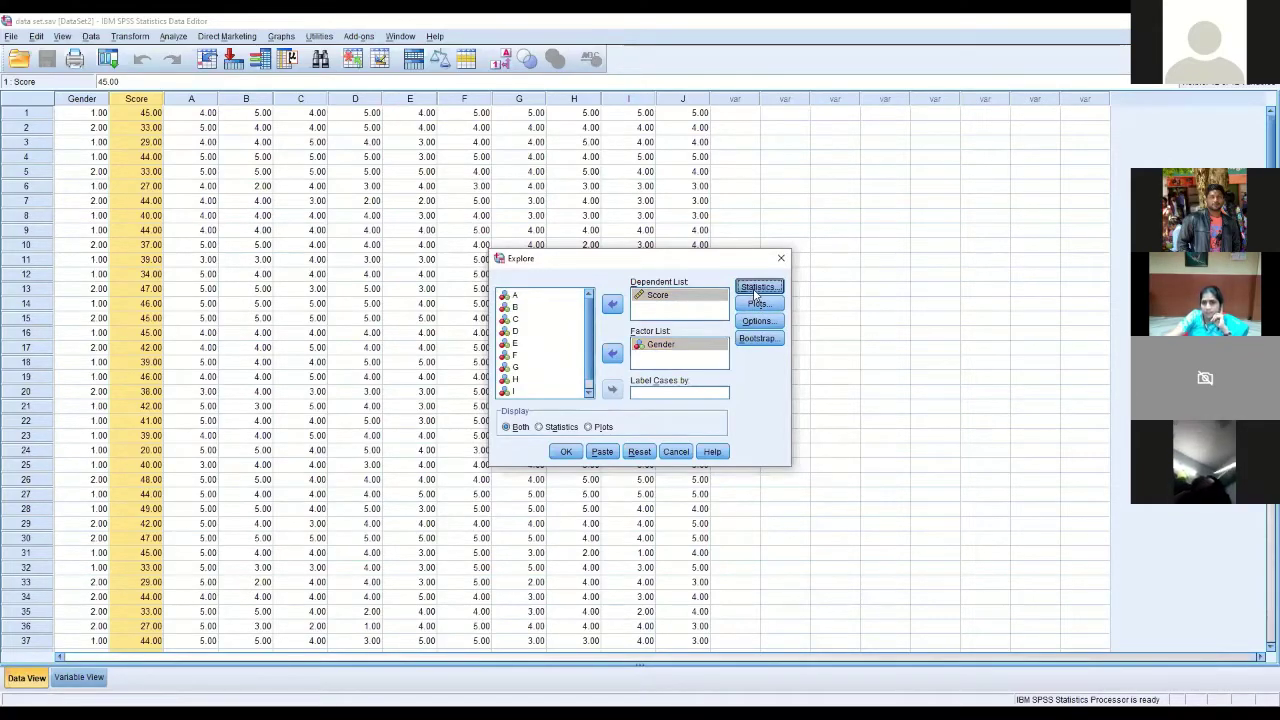
Run the Explore analysis with descriptives at a 95% confidence interval for the mean and normality plots with tests enabled
{"action": "left_click", "coordinate": [757, 286]}
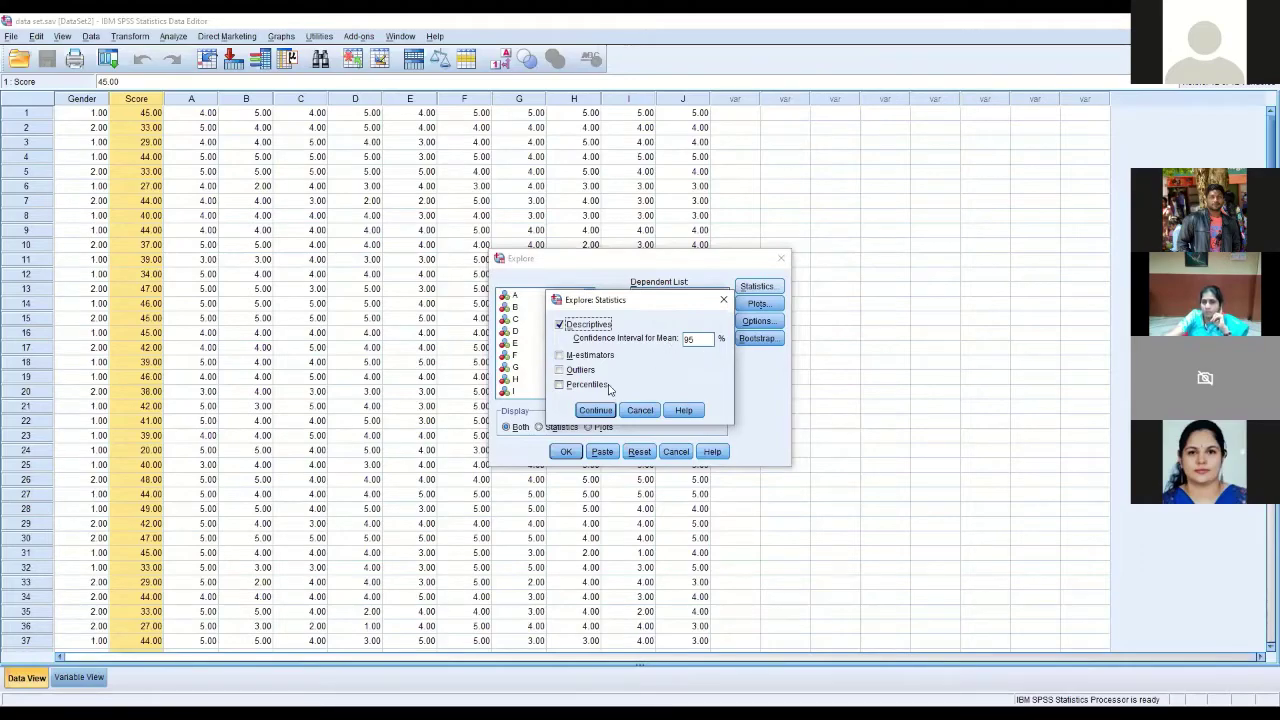
{"action": "left_click", "coordinate": [597, 414]}
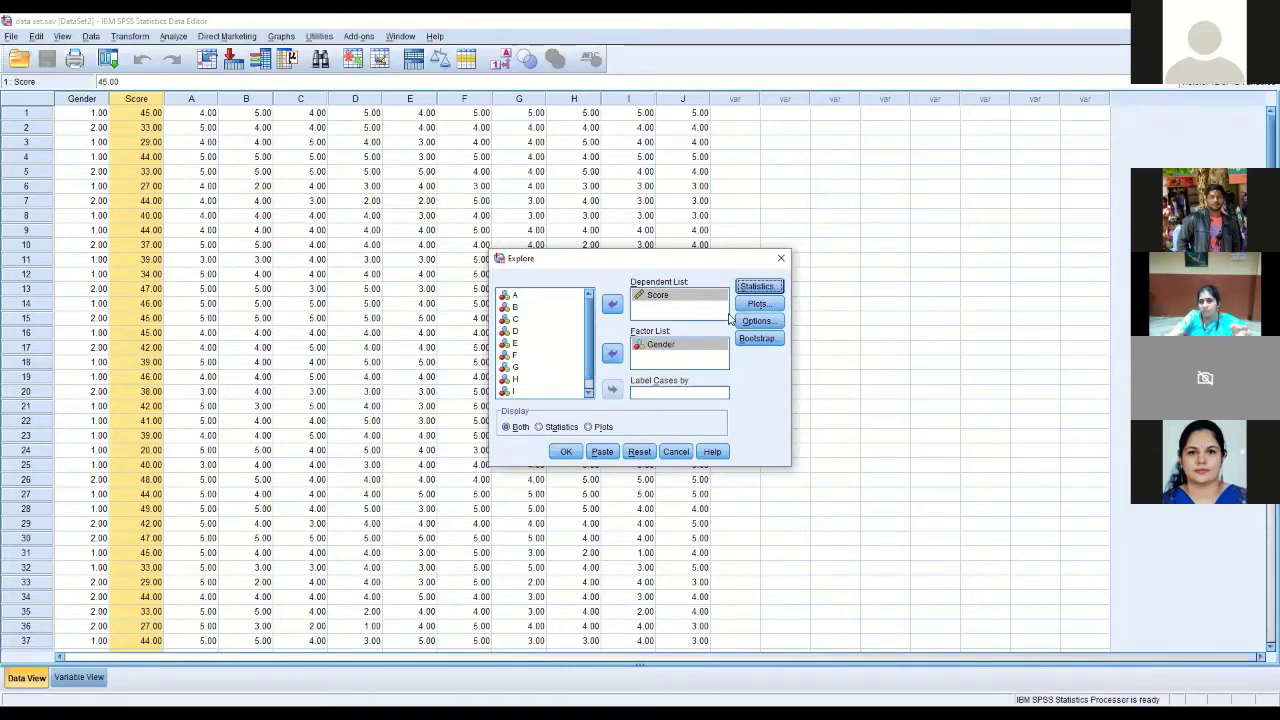
{"action": "left_click", "coordinate": [754, 304]}
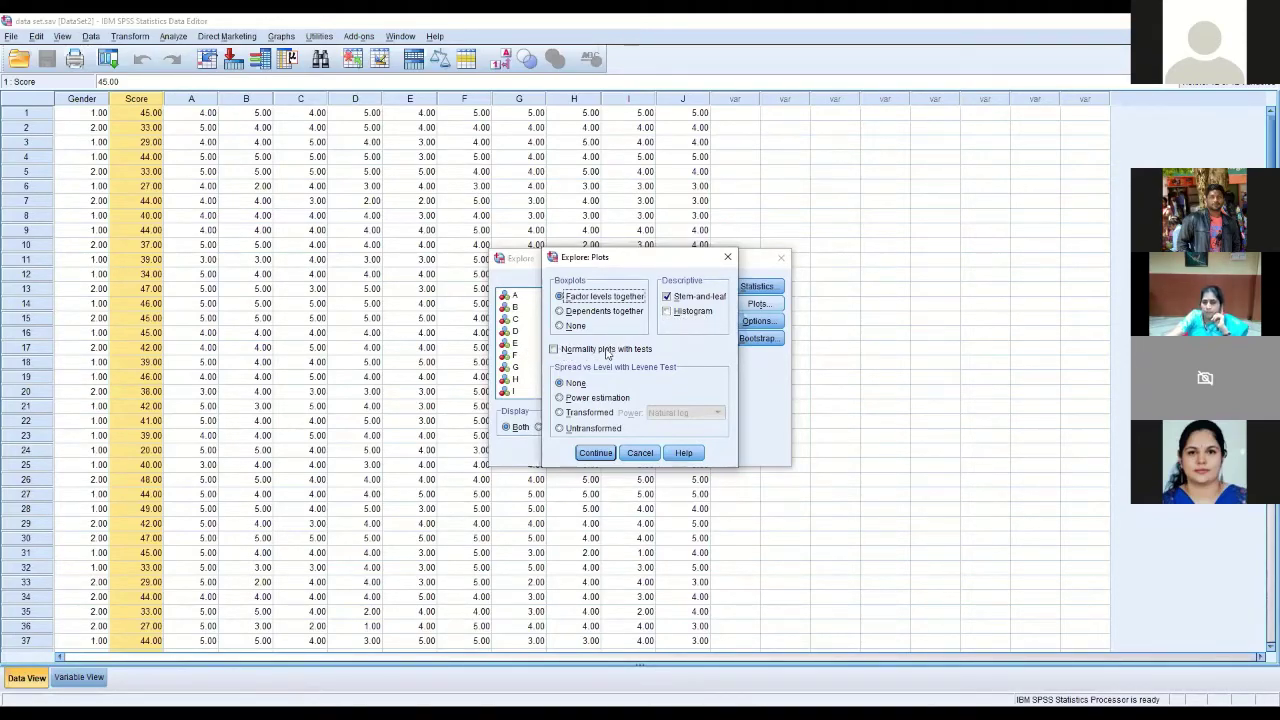
{"action": "left_click", "coordinate": [558, 350]}
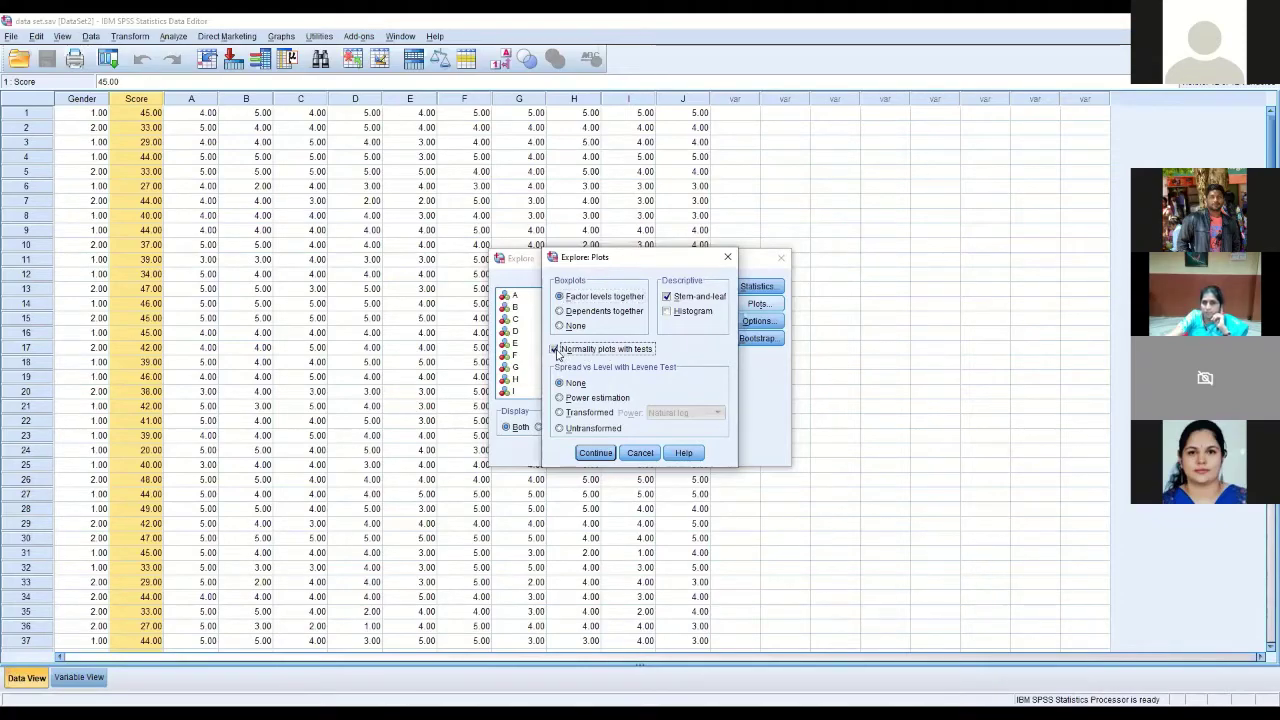
{"action": "left_click", "coordinate": [594, 453]}
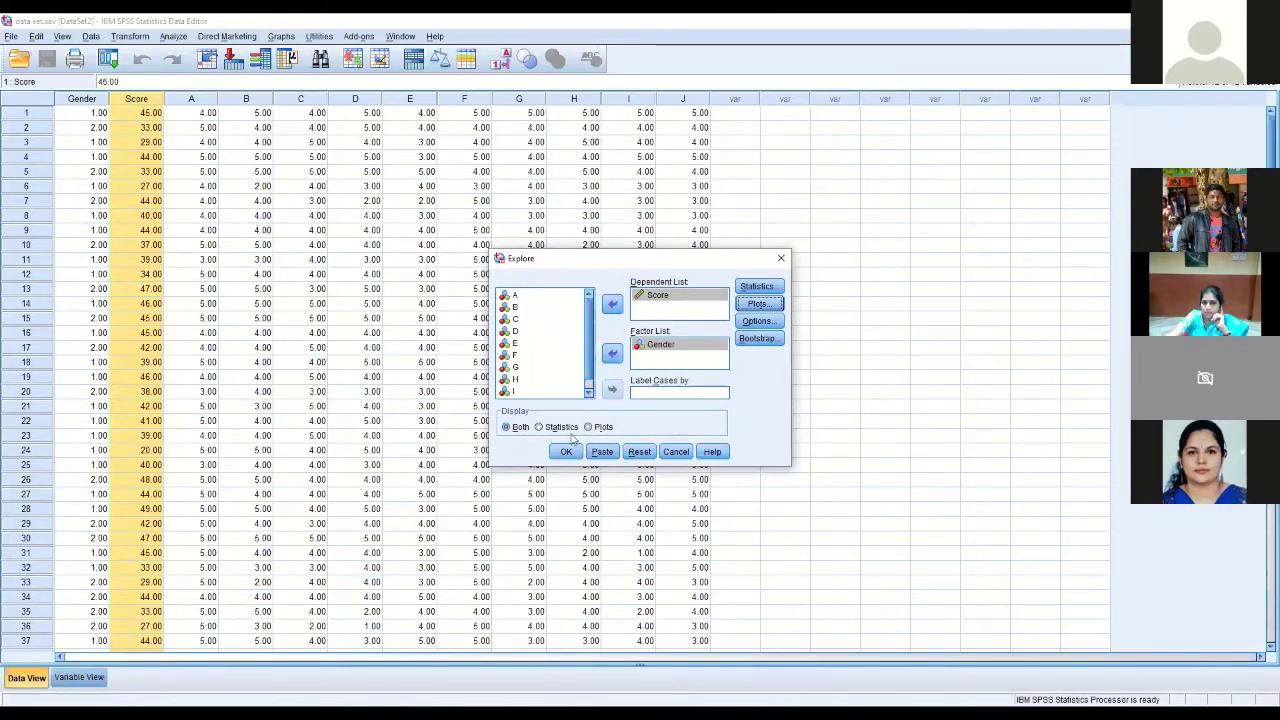
{"action": "left_click", "coordinate": [564, 454]}
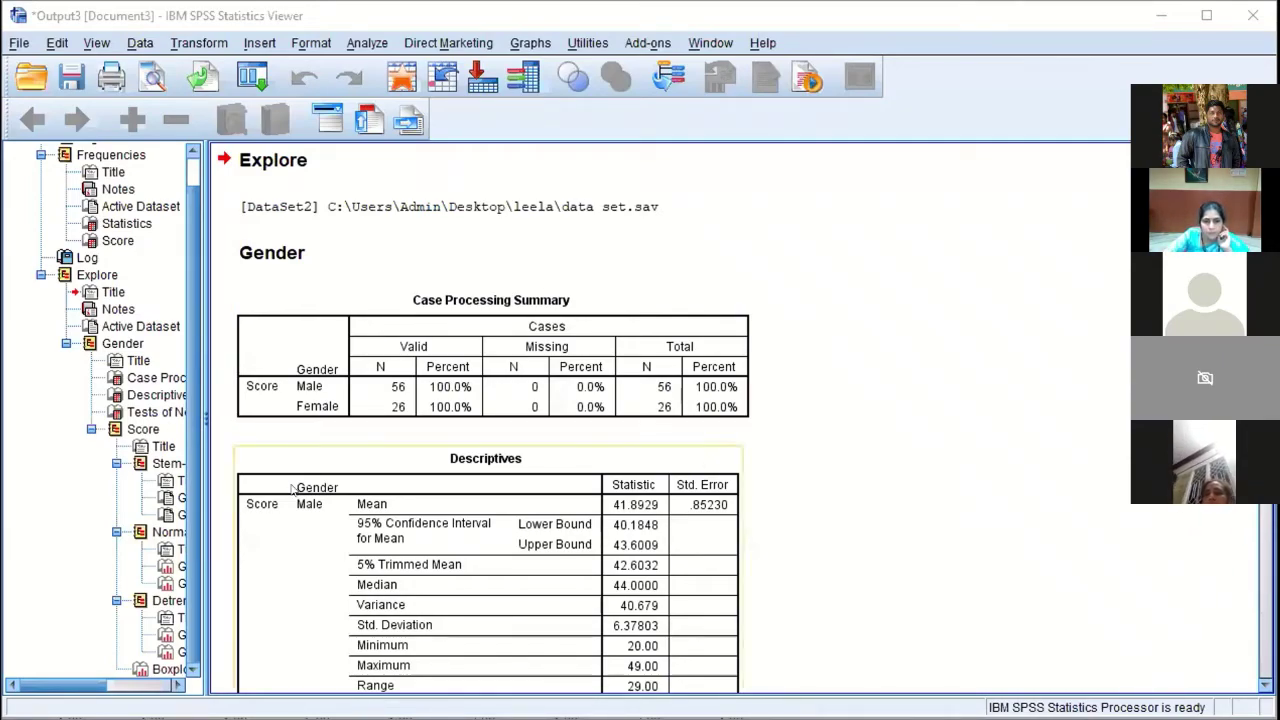
Review the Explore case summary, descriptives and normality plots for Score by gender, and close the output viewer without saving
{"action": "left_click", "coordinate": [347, 376]}
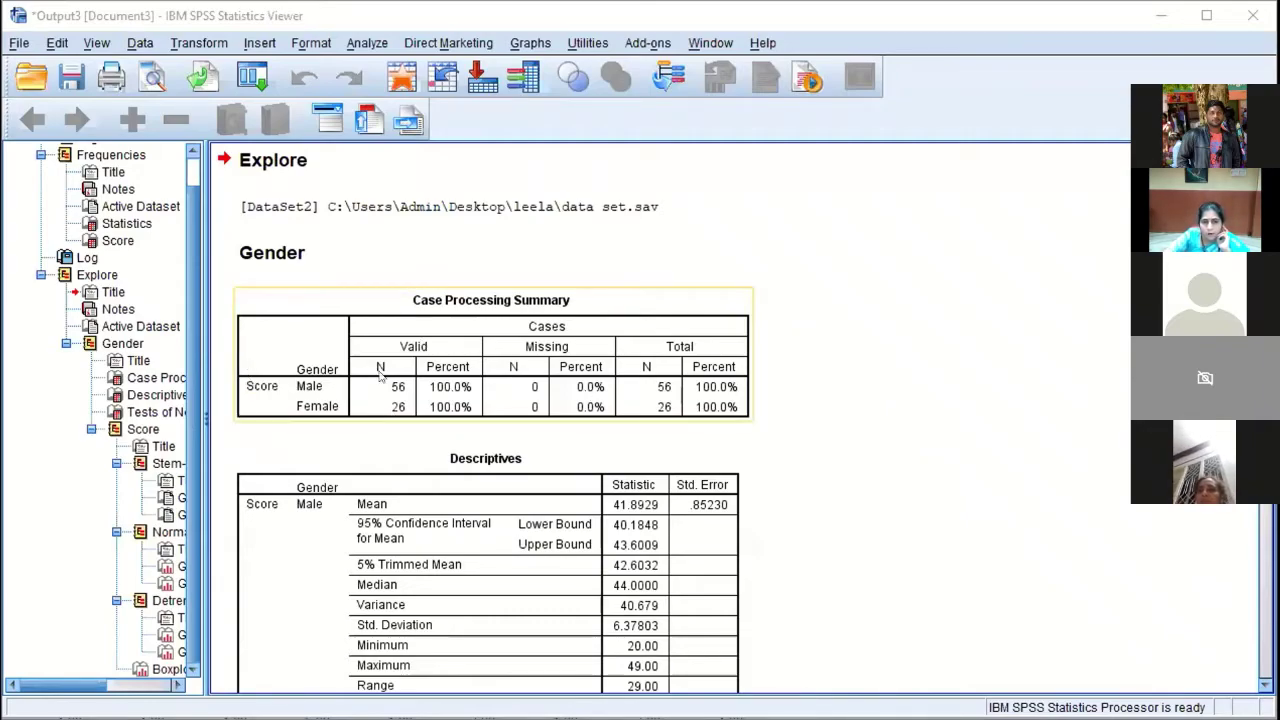
{"action": "left_click", "coordinate": [440, 543]}
{"action": "scroll", "coordinate": [440, 543], "scroll_direction": "down", "scroll_amount": 5}
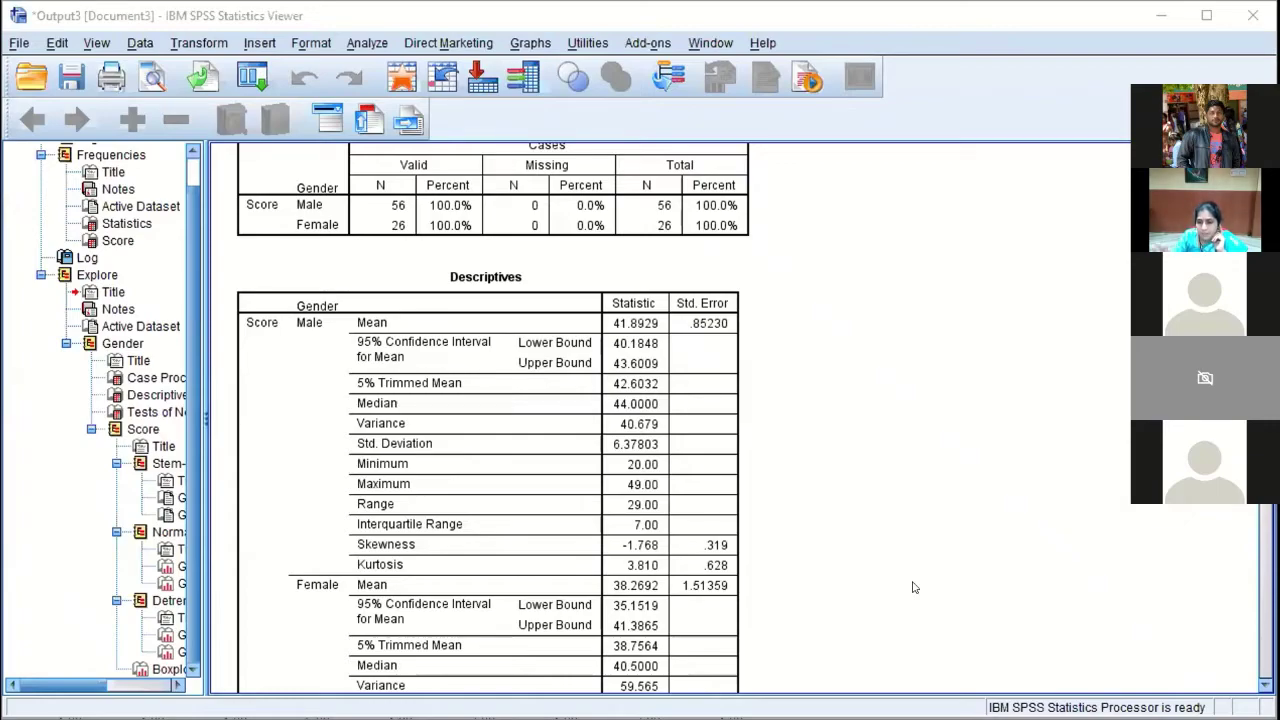
{"action": "scroll", "coordinate": [912, 587], "scroll_direction": "down", "scroll_amount": 15}
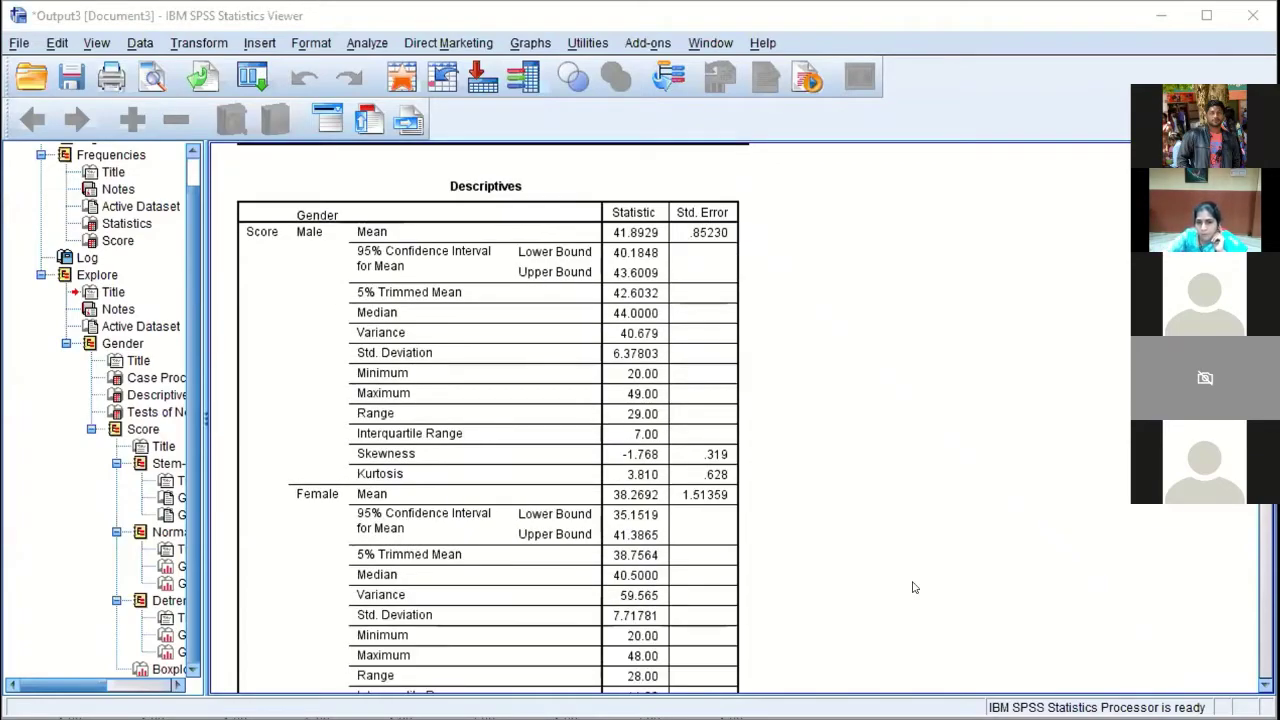
{"action": "scroll", "coordinate": [912, 587], "scroll_direction": "down", "scroll_amount": 10}
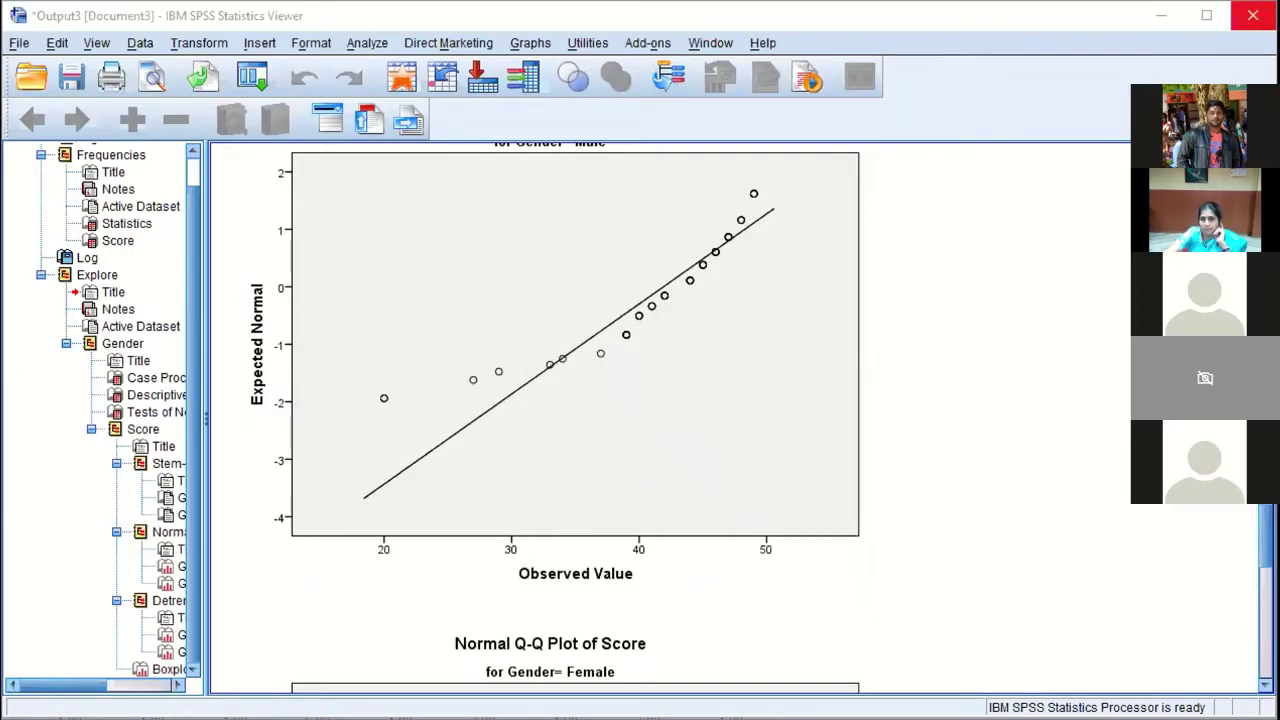
{"action": "left_click", "coordinate": [1253, 19]}
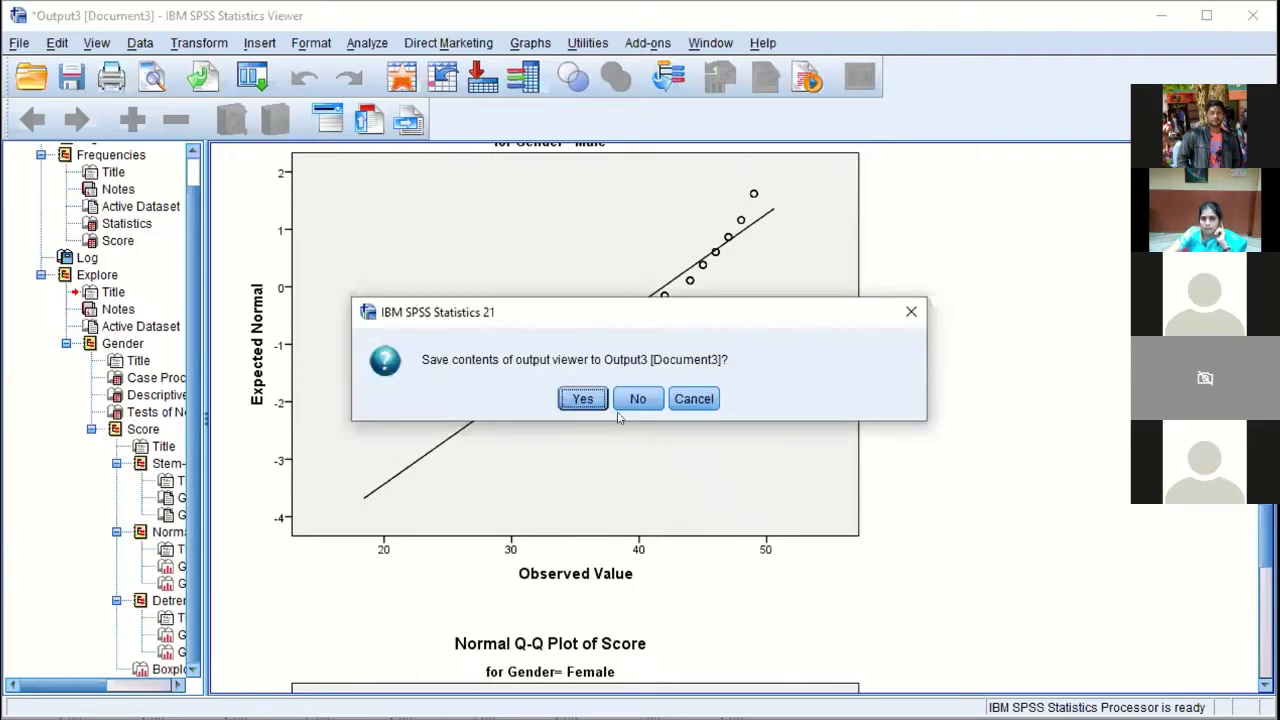
{"action": "left_click", "coordinate": [624, 400]}
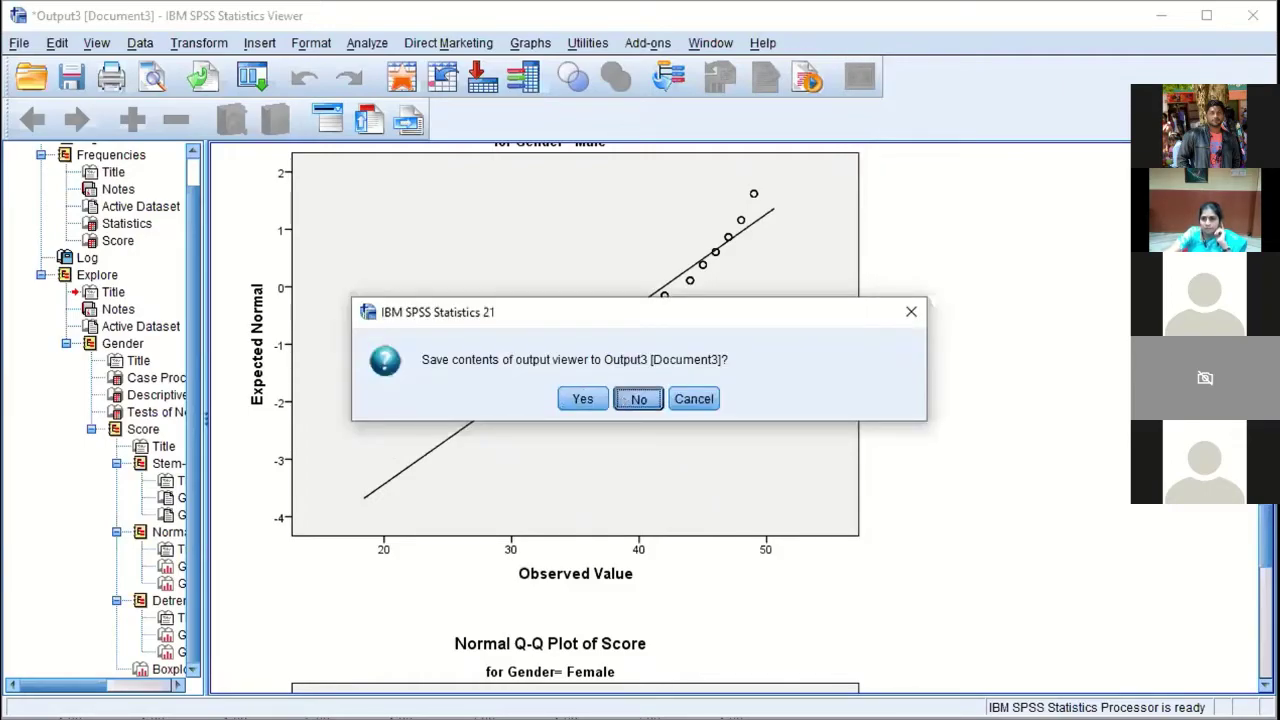
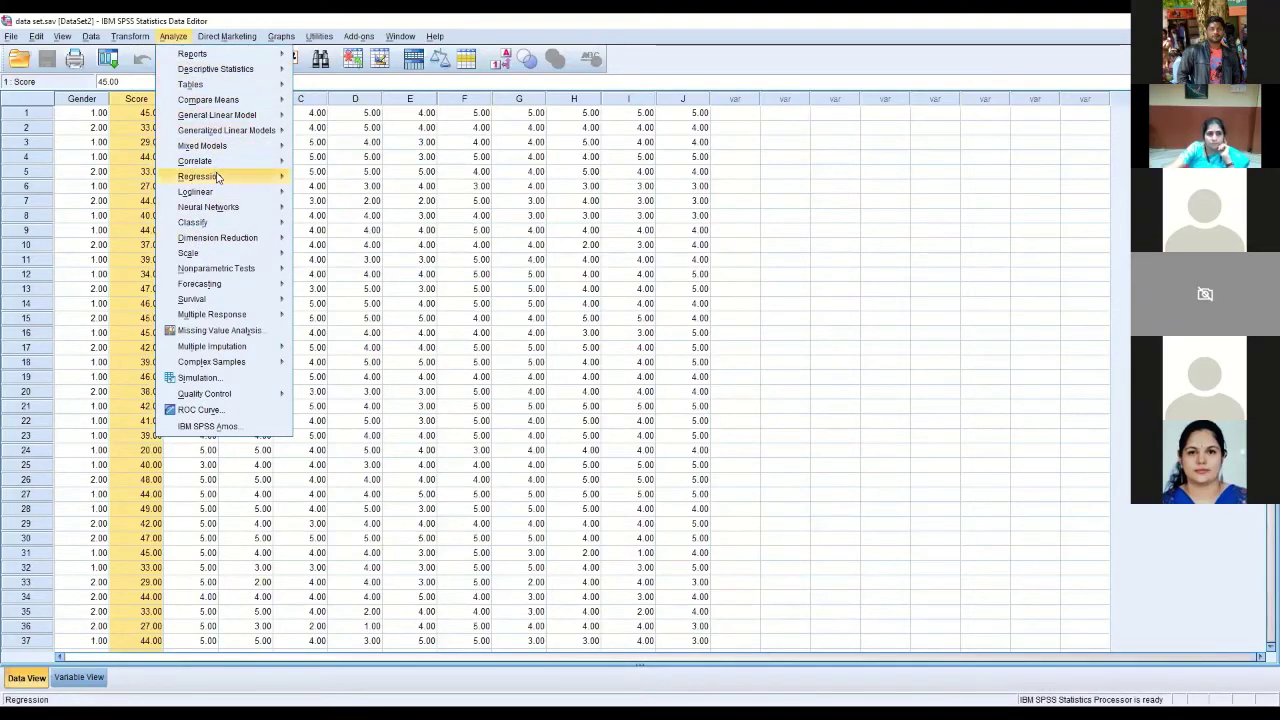
Reset the Reliability Analysis and assign variables A through J as its items
{"action": "mouse_move", "coordinate": [255, 268]}
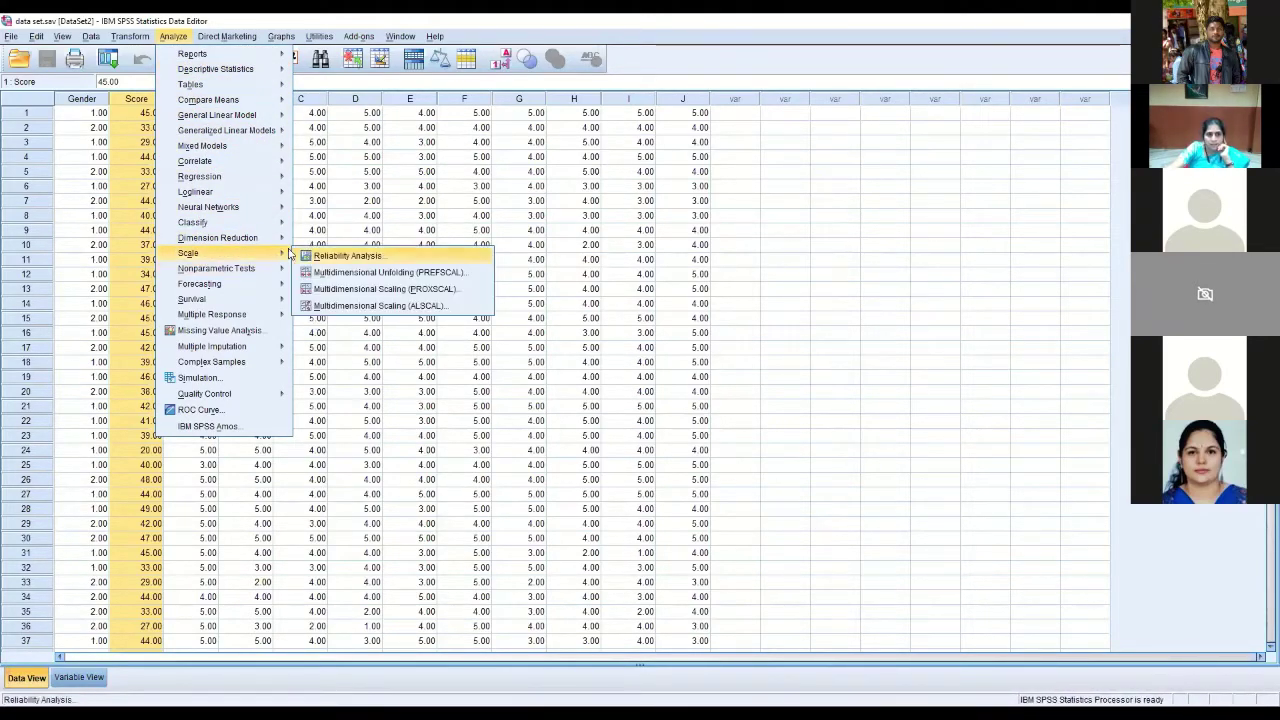
{"action": "left_click", "coordinate": [315, 257]}
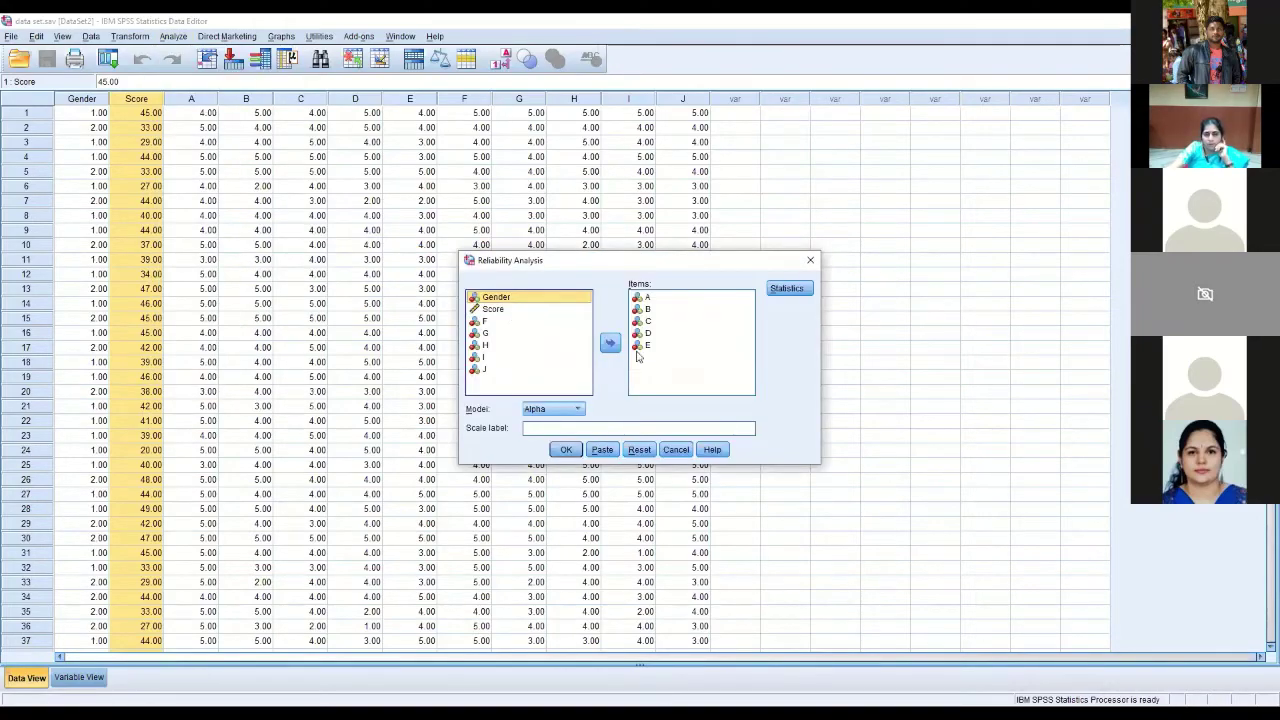
{"action": "left_click", "coordinate": [640, 450]}
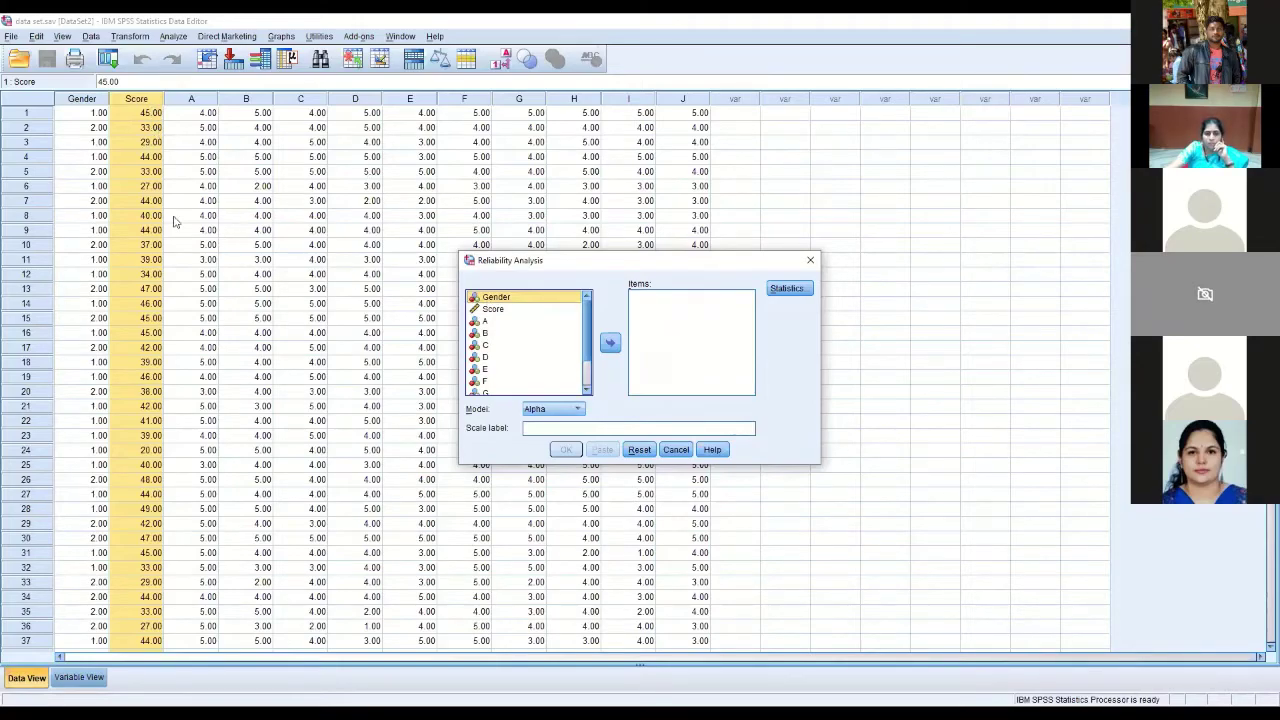
{"action": "left_click", "coordinate": [487, 333]}
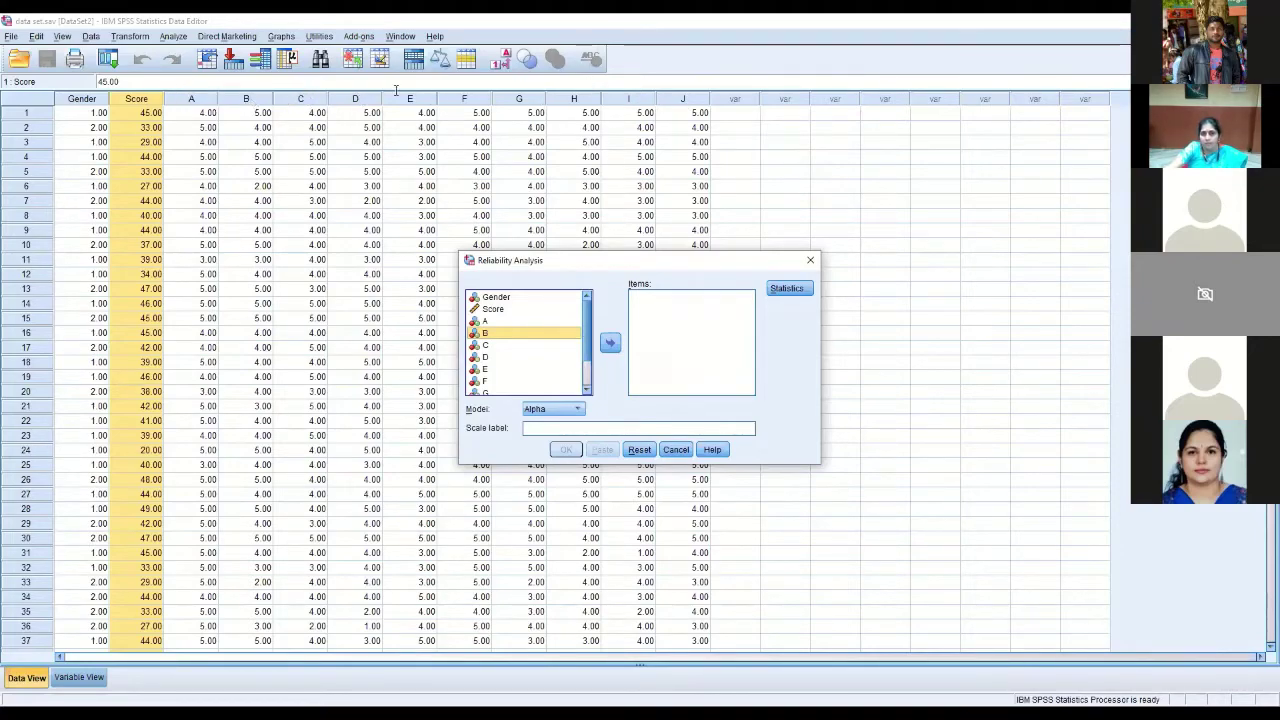
{"action": "left_click", "coordinate": [489, 322]}
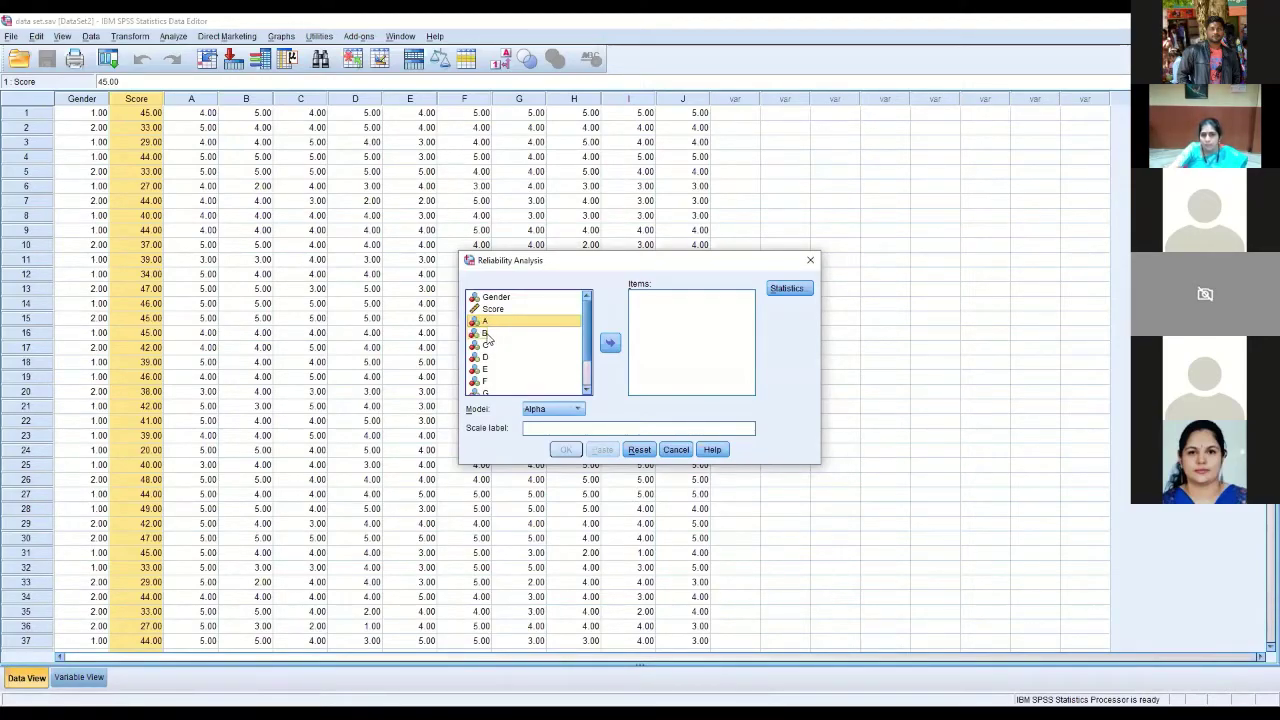
{"action": "left_click", "coordinate": [488, 336], "text": "shift"}
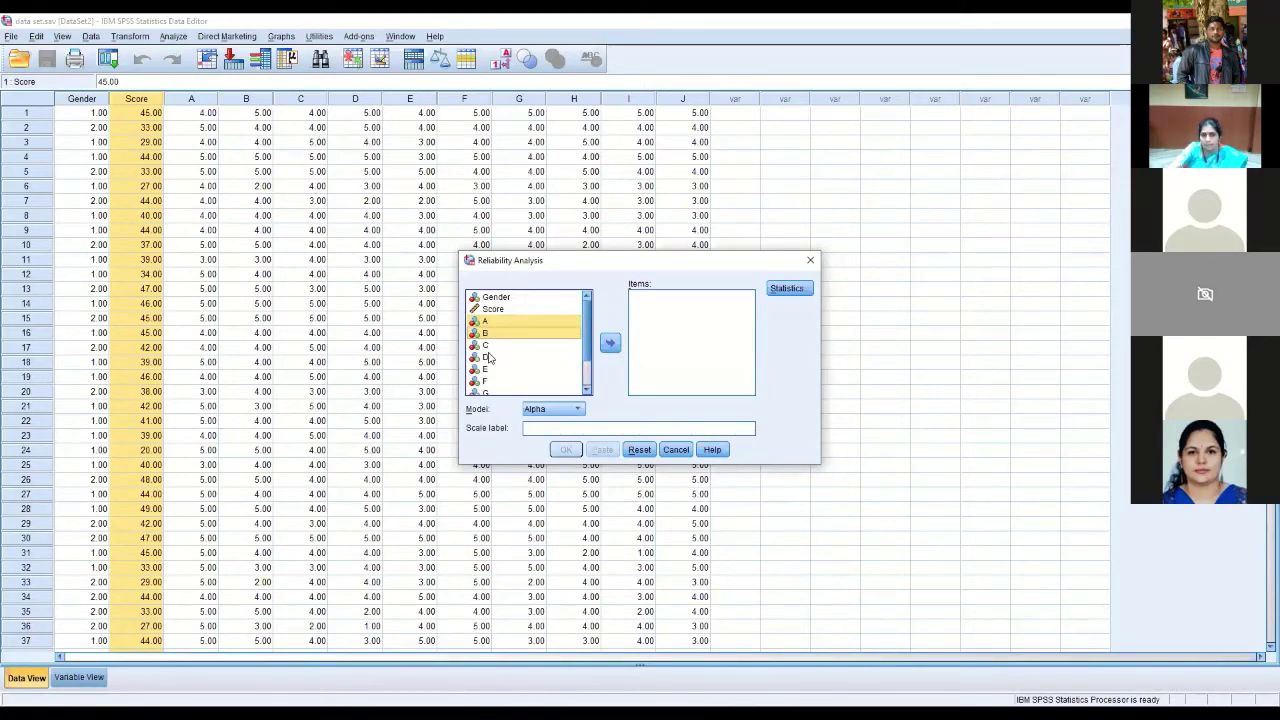
{"action": "left_click_drag", "start_coordinate": [489, 358], "coordinate": [492, 398]}
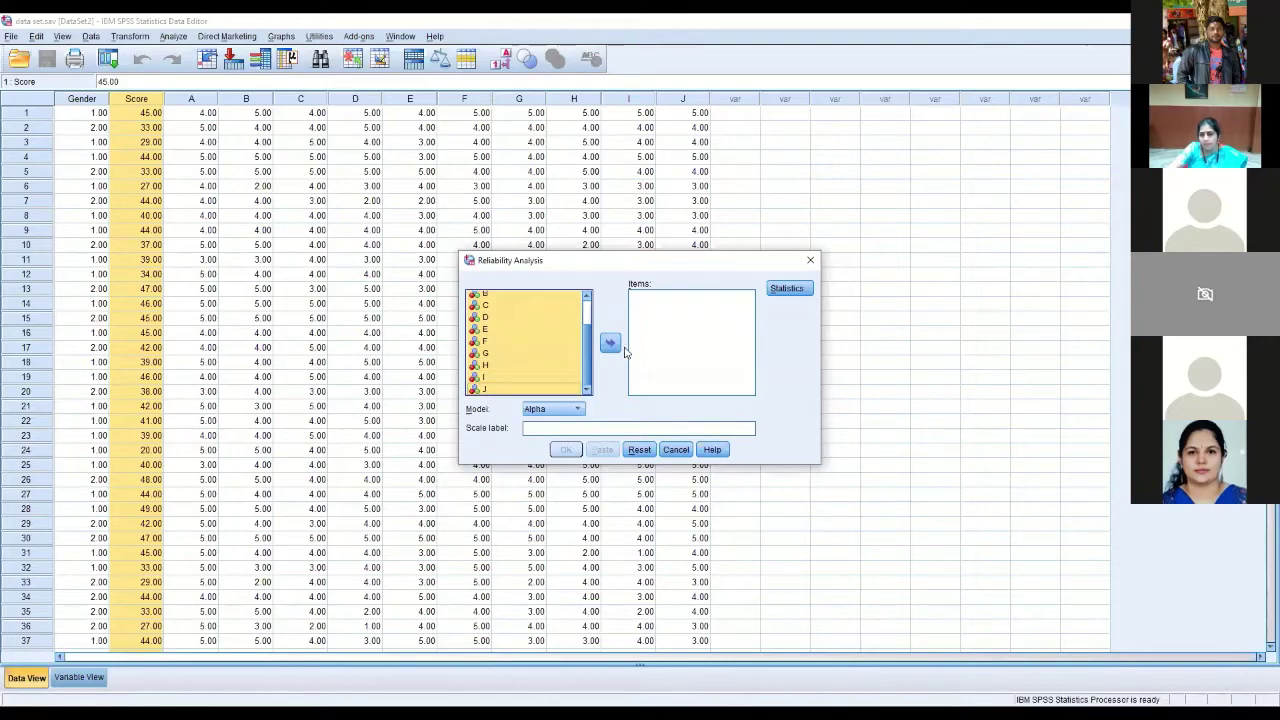
{"action": "left_click", "coordinate": [610, 344]}
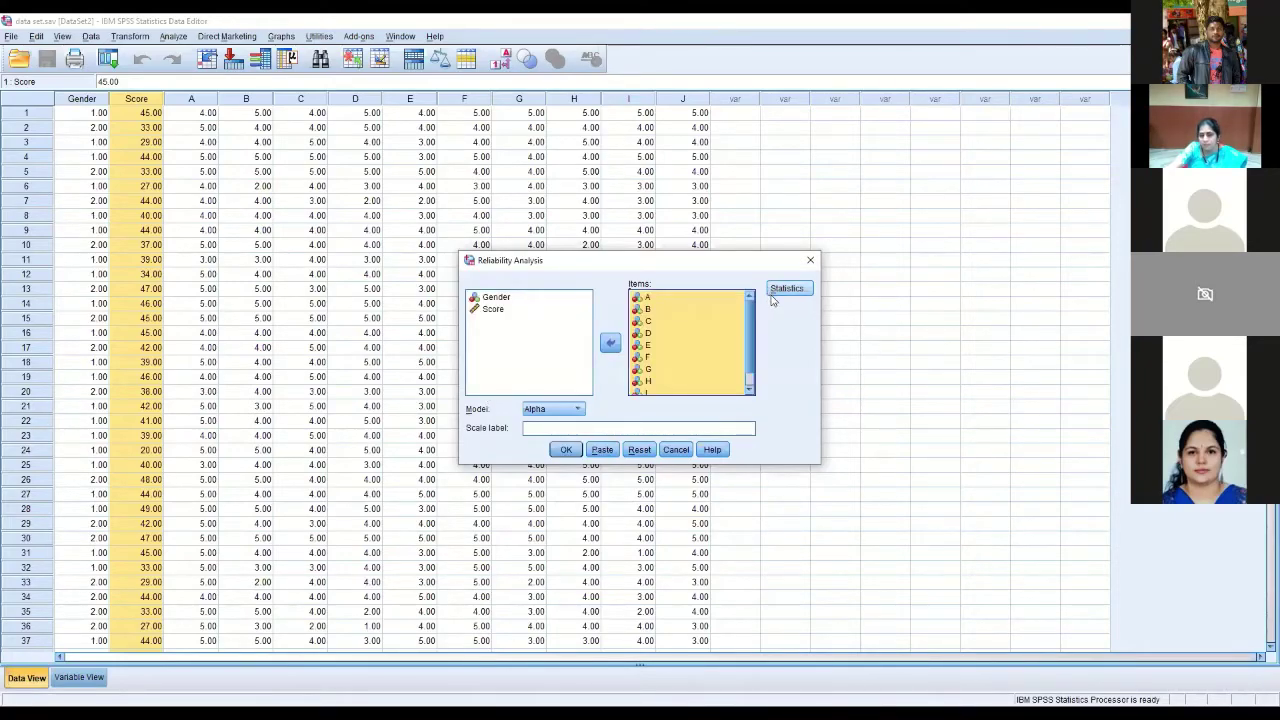
Run the reliability analysis with the Alpha model and no additional statistics, and discard its output without saving
{"action": "left_click", "coordinate": [773, 296]}
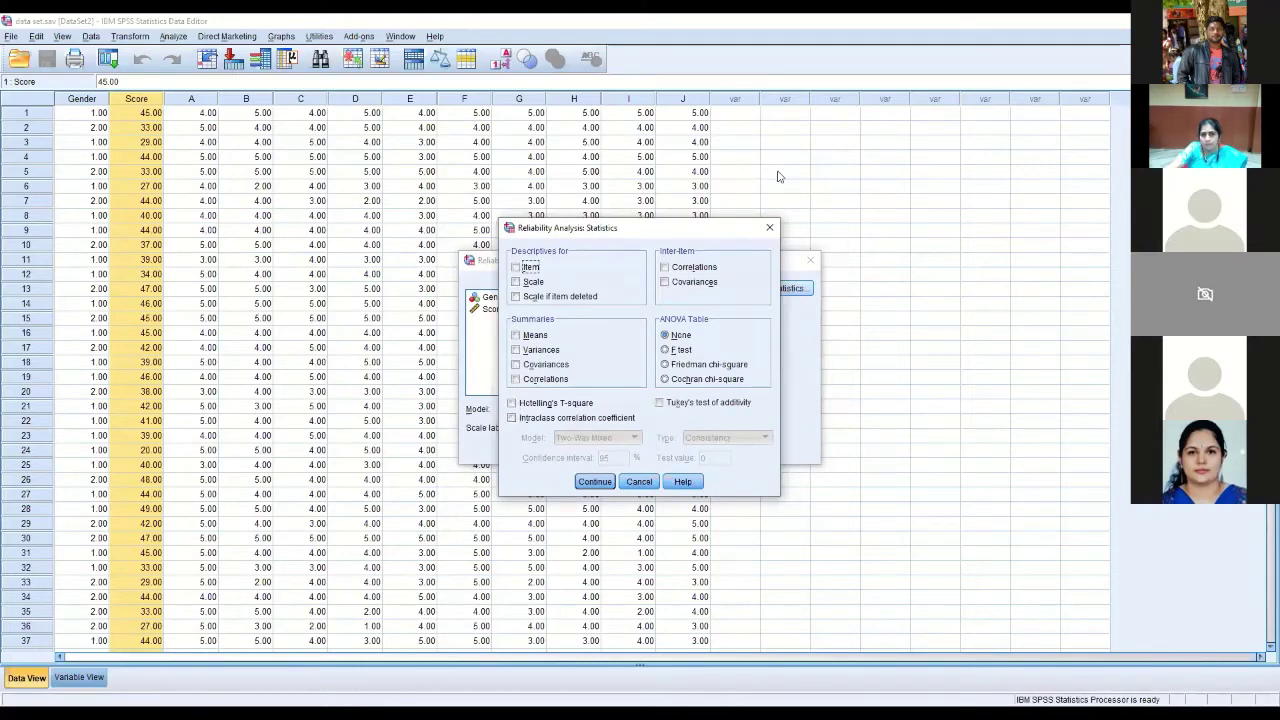
{"action": "left_click", "coordinate": [769, 227]}
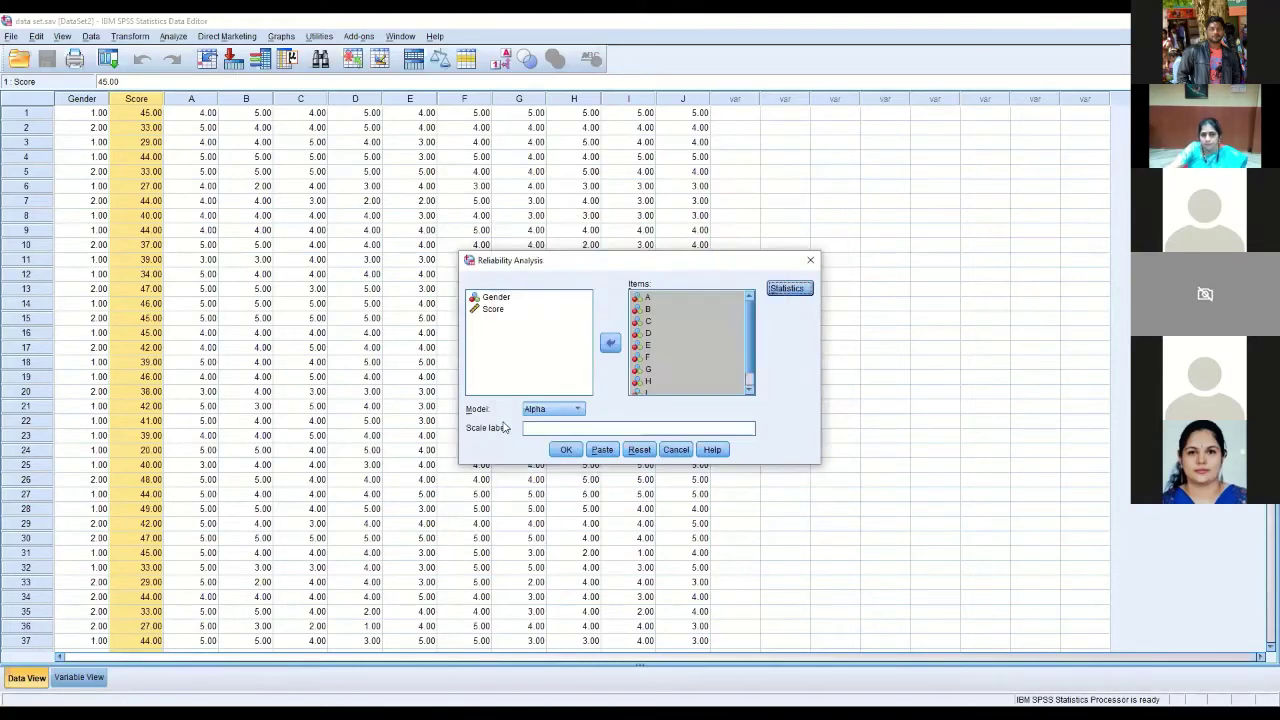
{"action": "left_click", "coordinate": [565, 451]}
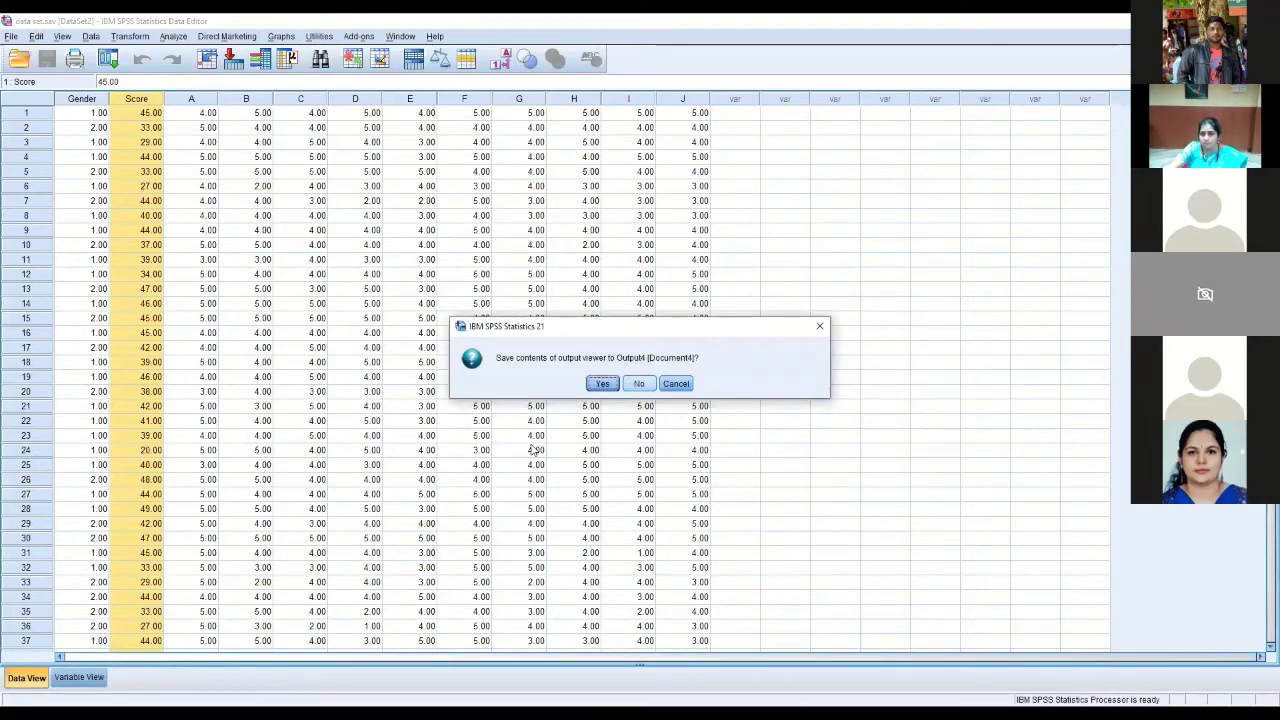
{"action": "left_click", "coordinate": [639, 384]}
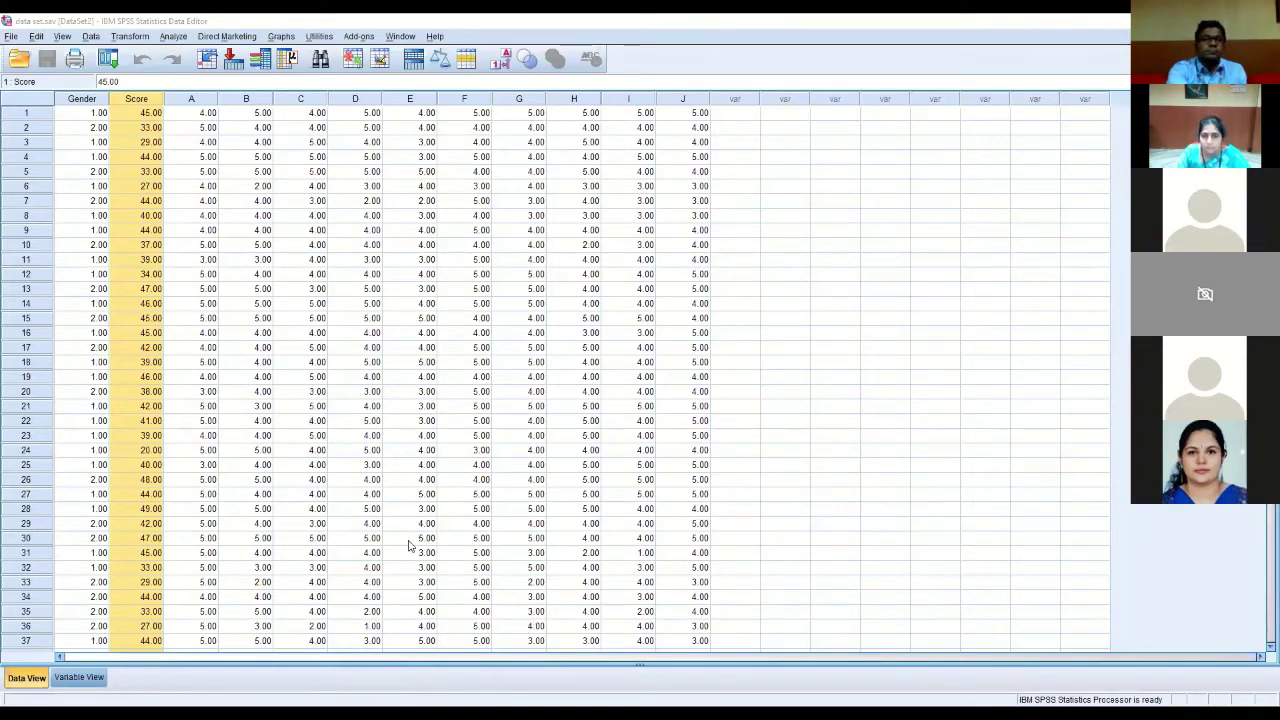
{"action": "left_click_drag", "start_coordinate": [424, 538], "coordinate": [420, 523]}
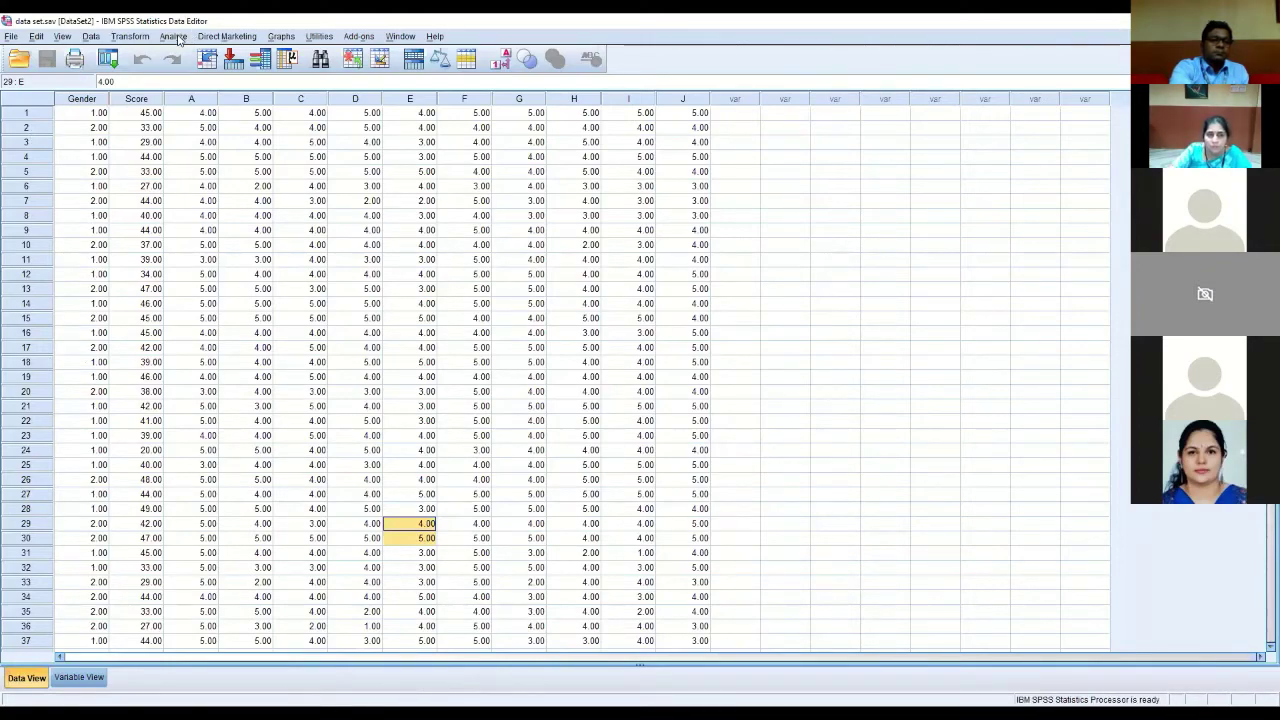
{"action": "left_click", "coordinate": [175, 37]}
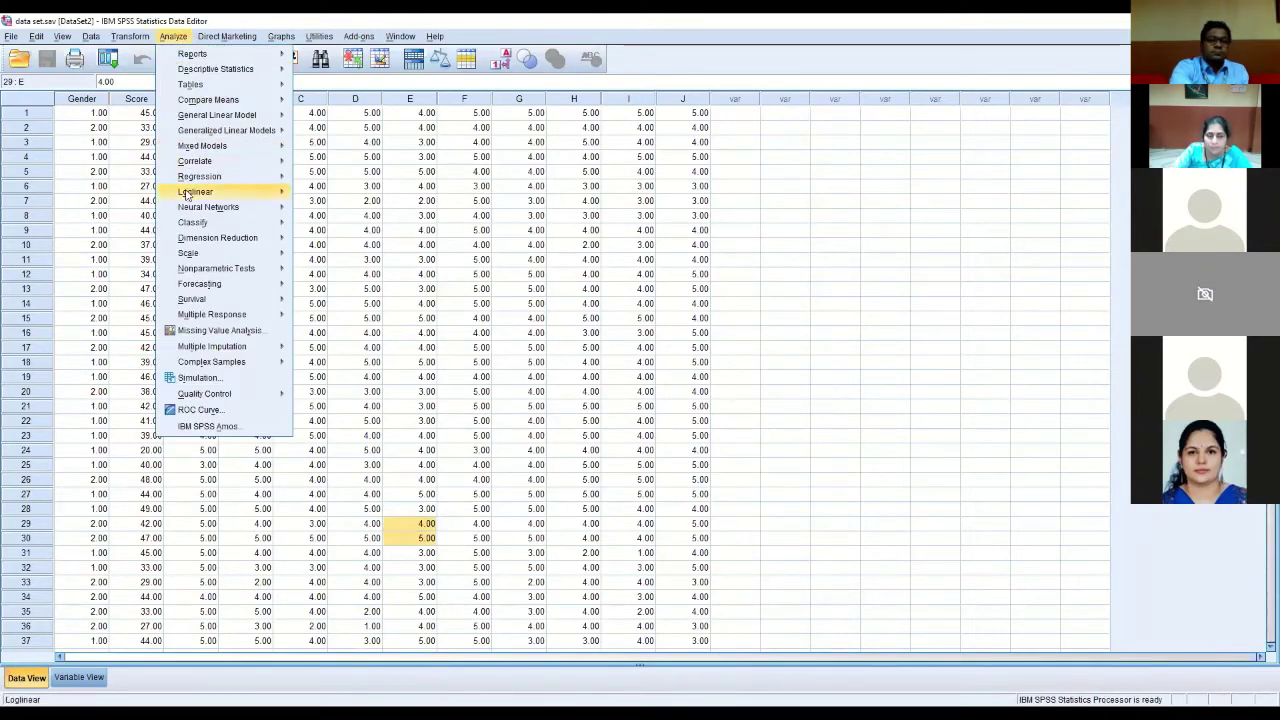
{"action": "mouse_move", "coordinate": [212, 238]}
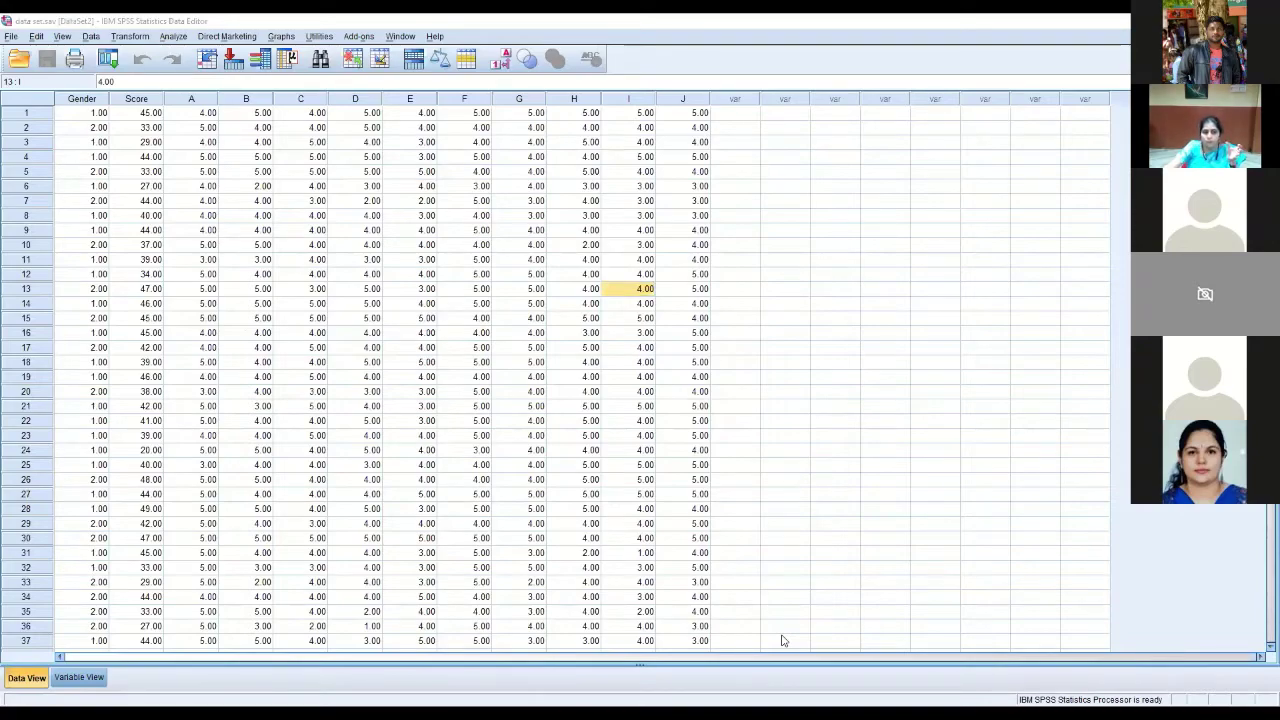
{"action": "left_click", "coordinate": [173, 36]}
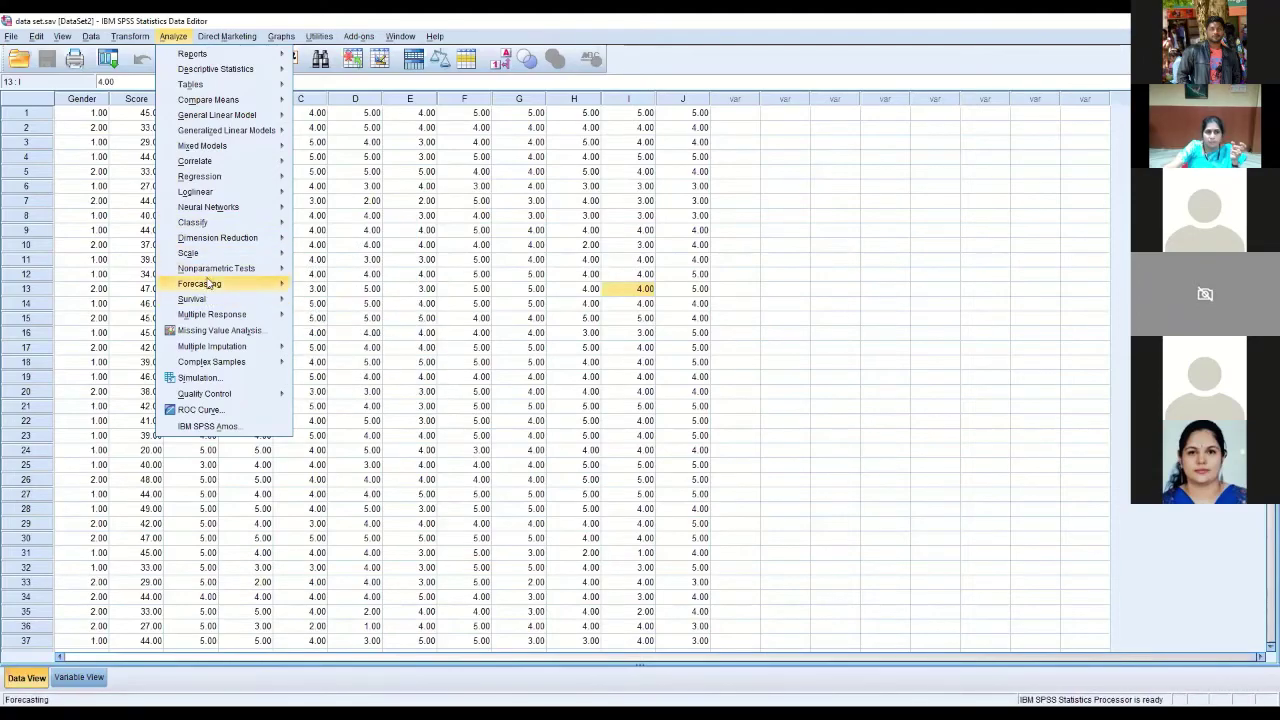
{"action": "mouse_move", "coordinate": [210, 260]}
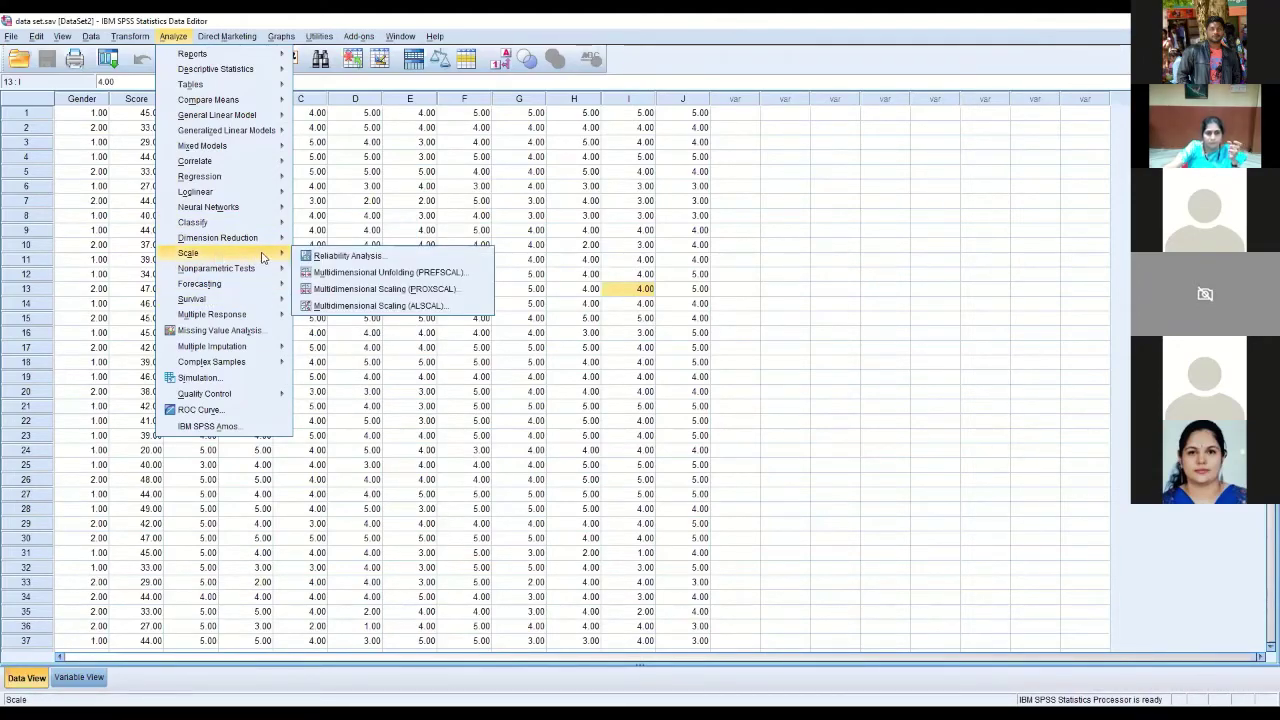
{"action": "mouse_move", "coordinate": [255, 226]}
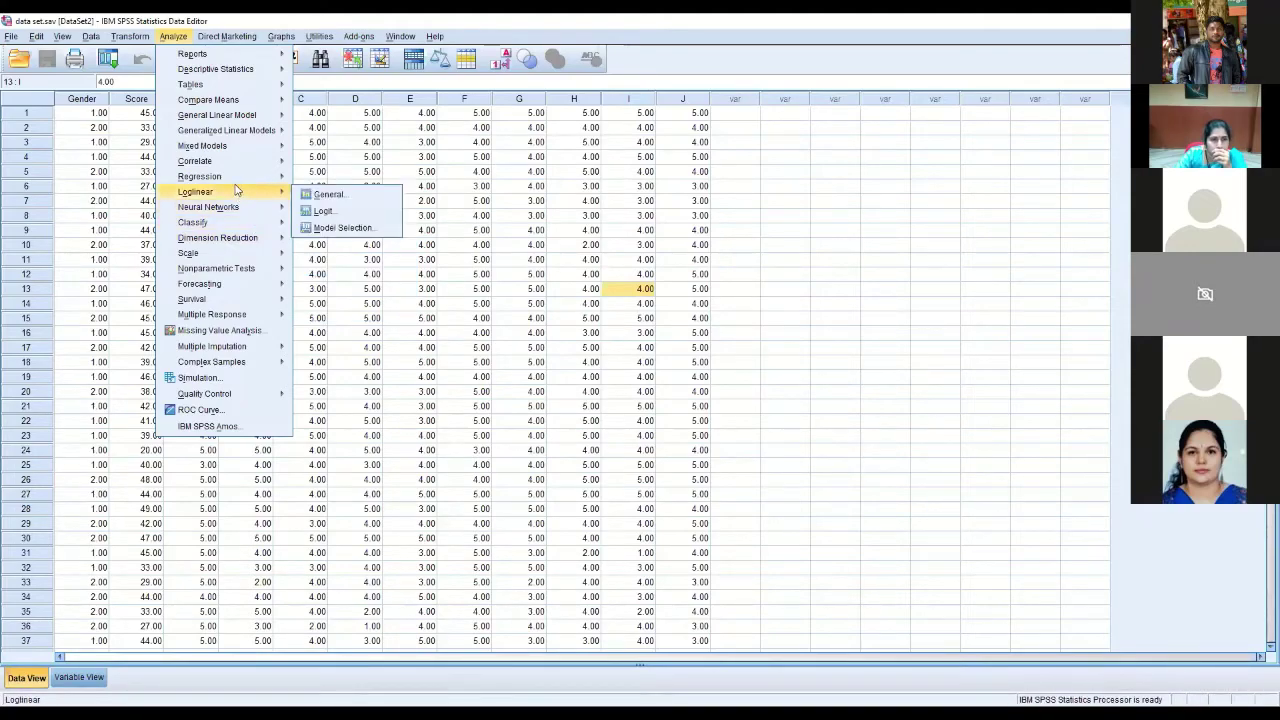
{"action": "mouse_move", "coordinate": [232, 177]}
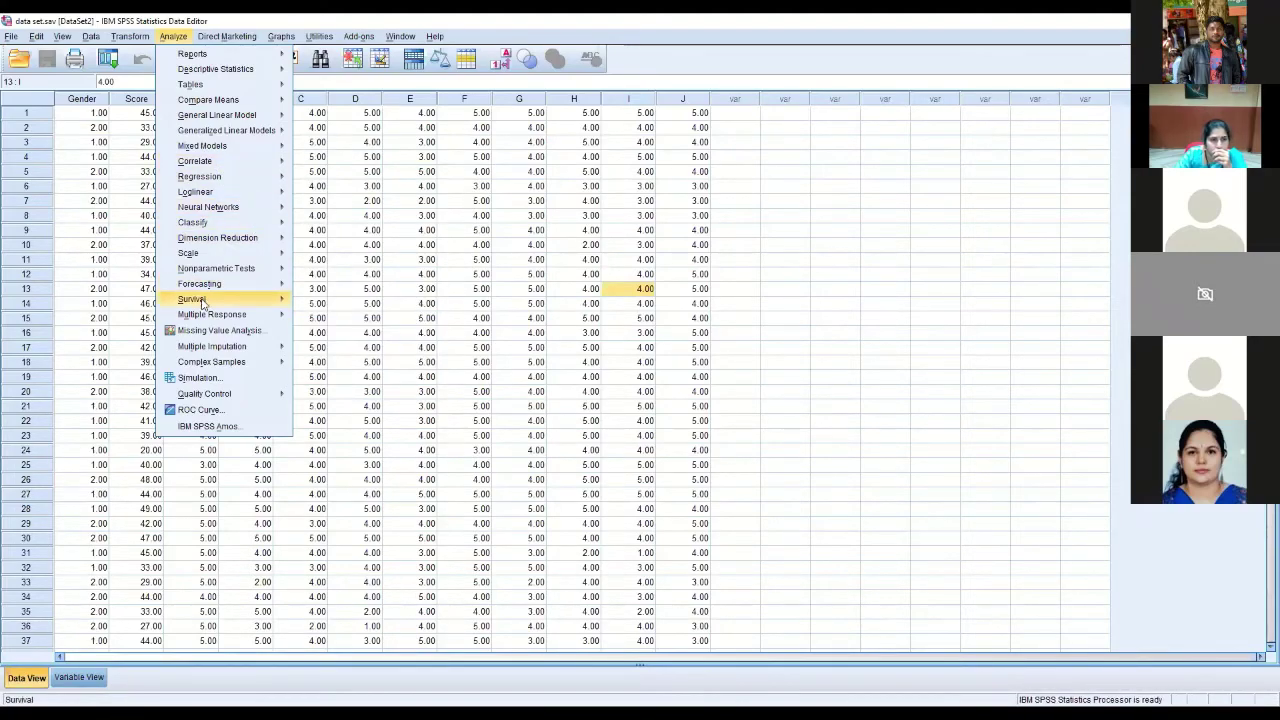
{"action": "mouse_move", "coordinate": [283, 314]}
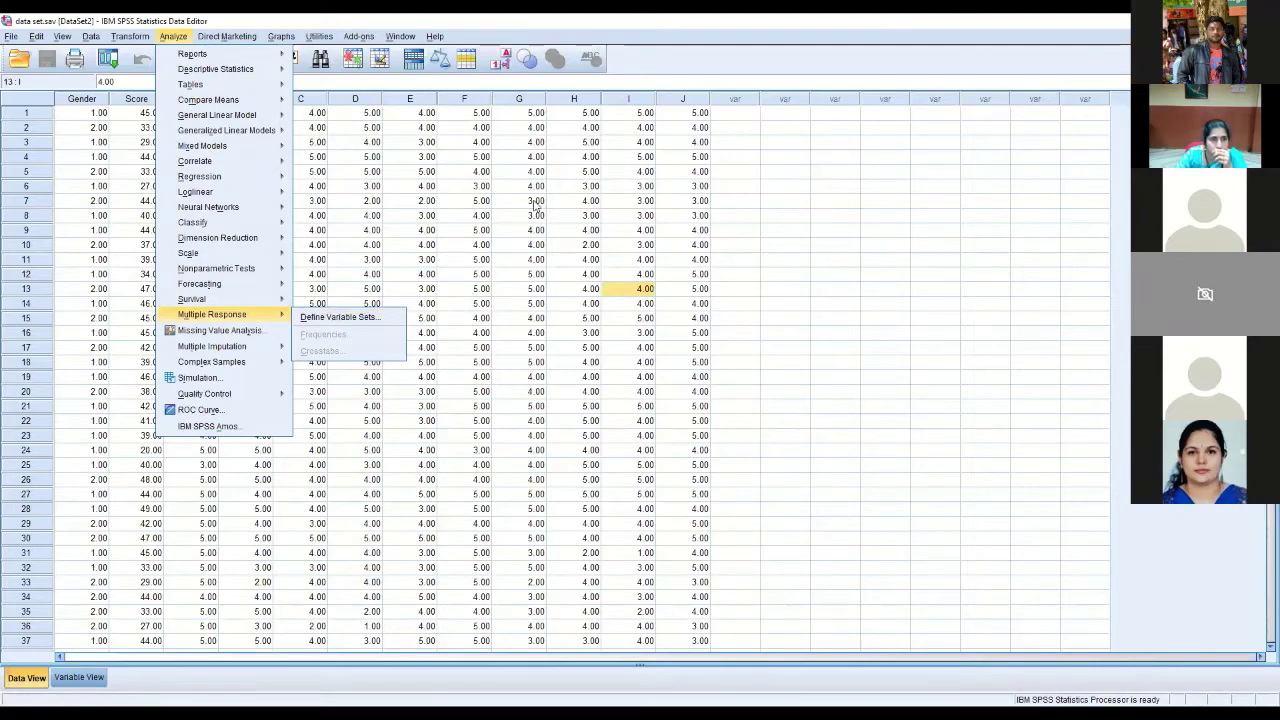
{"action": "mouse_move", "coordinate": [219, 76]}
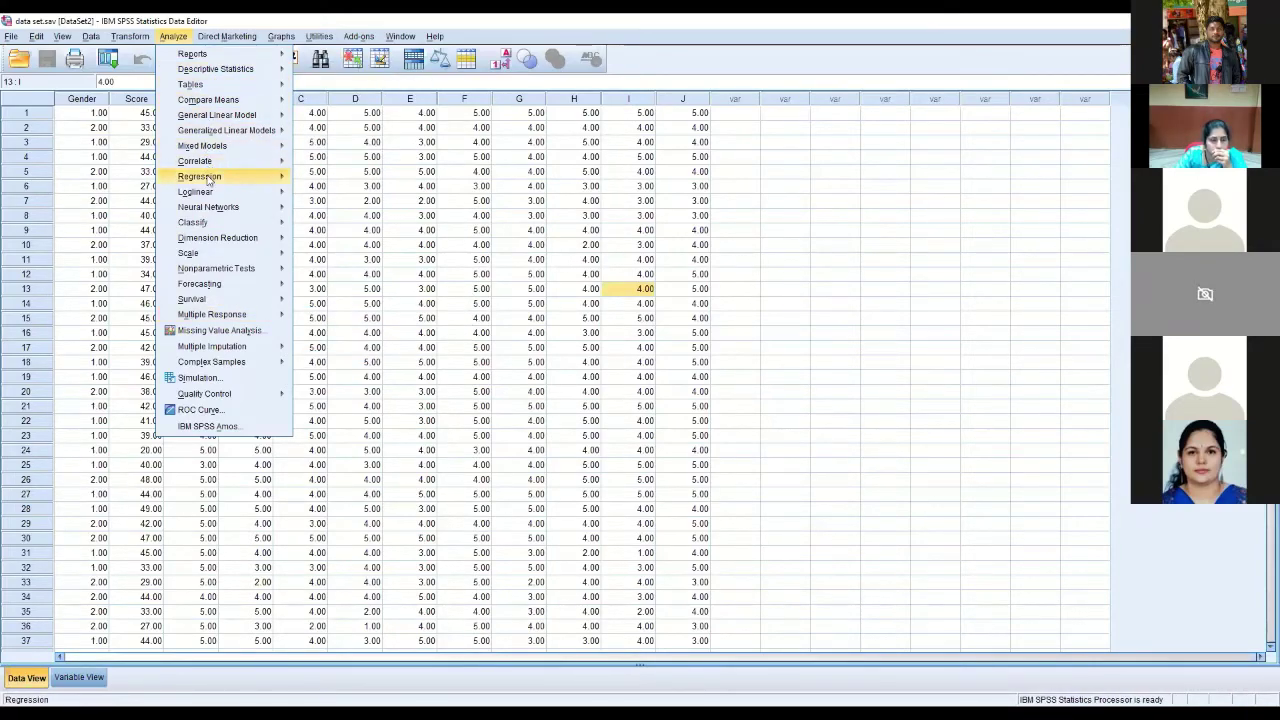
{"action": "mouse_move", "coordinate": [208, 224]}
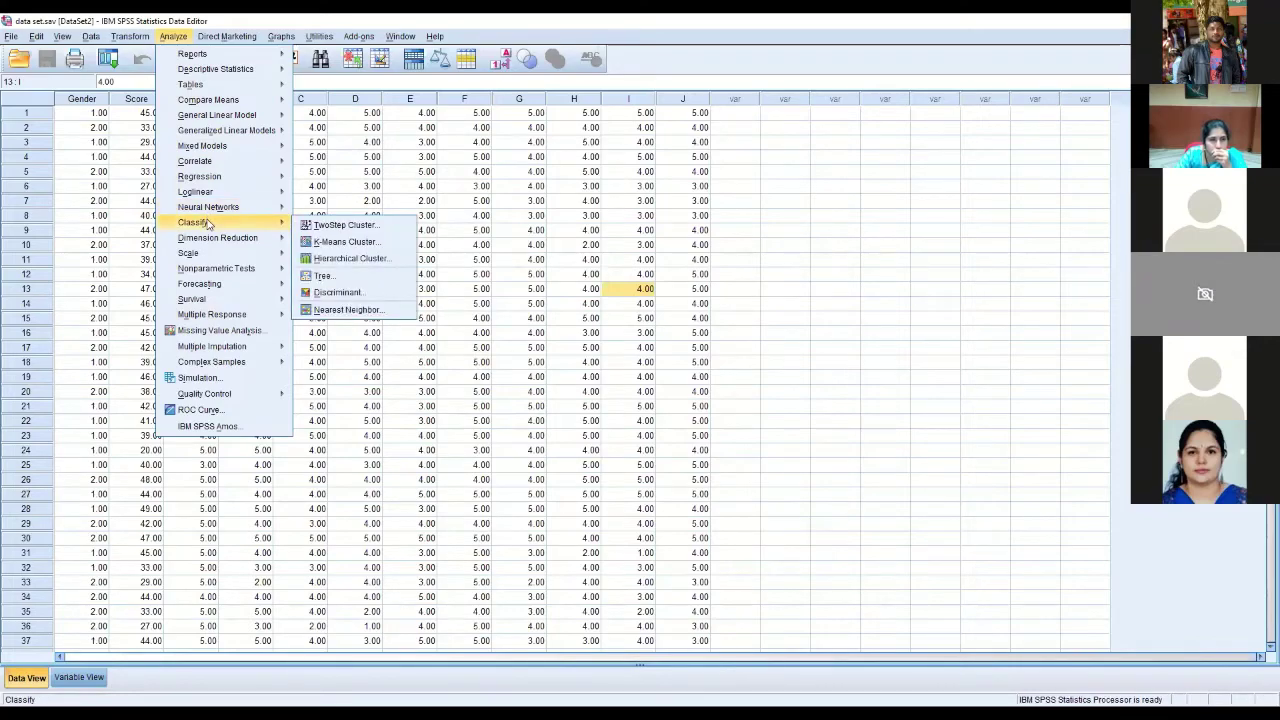
{"action": "mouse_move", "coordinate": [265, 256]}
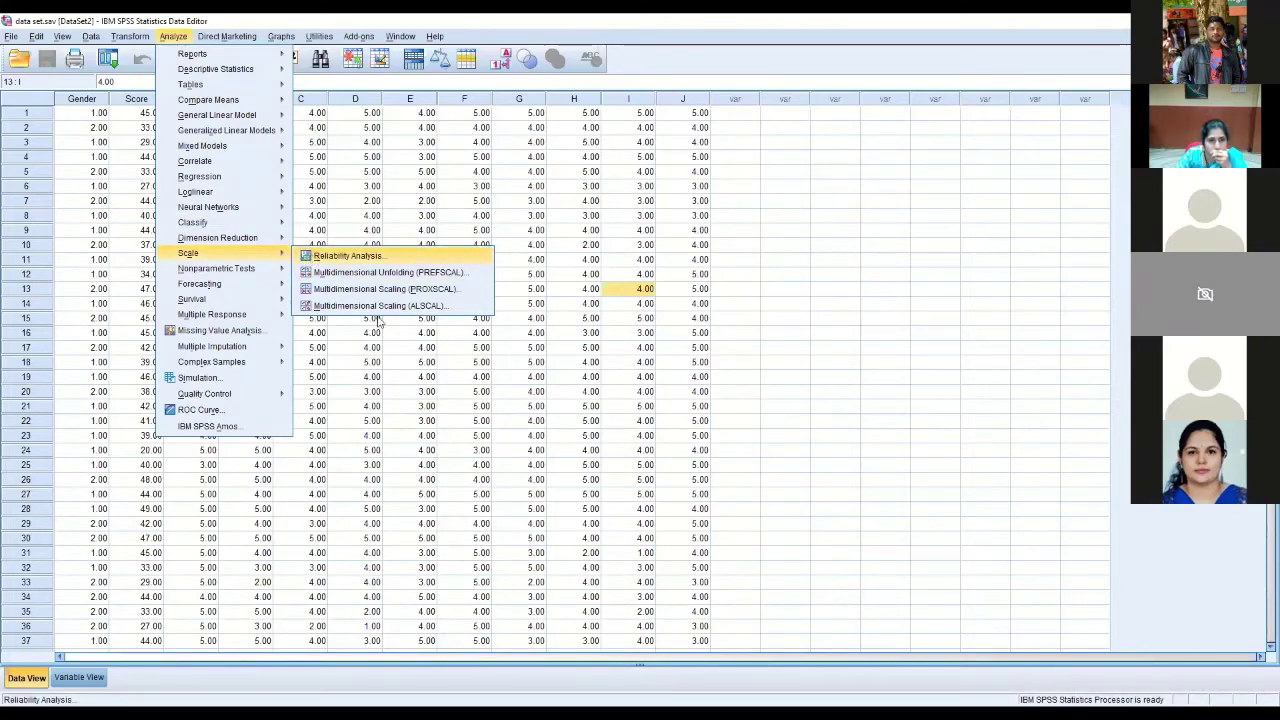
{"action": "left_click", "coordinate": [316, 257]}
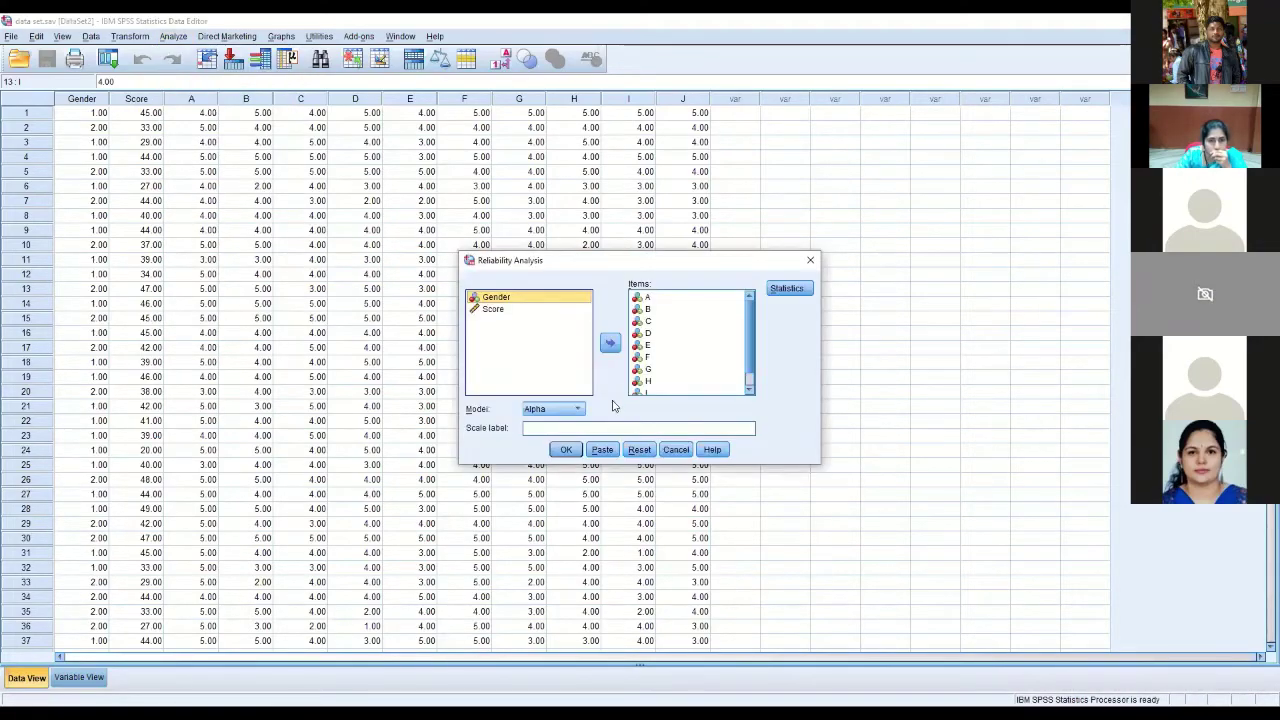
{"action": "left_click", "coordinate": [810, 260]}
Set up a Factor Analysis with variables A through J as the analysis variables
{"action": "left_click", "coordinate": [173, 36]}
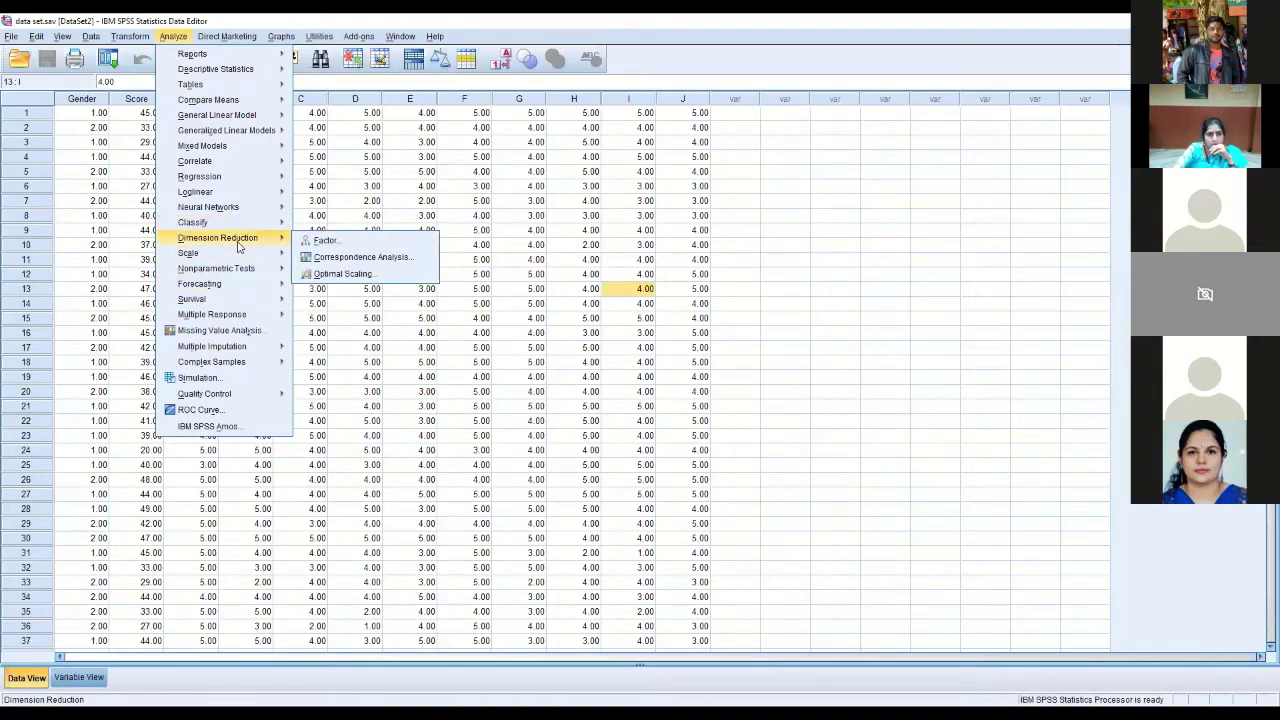
{"action": "left_click", "coordinate": [322, 243]}
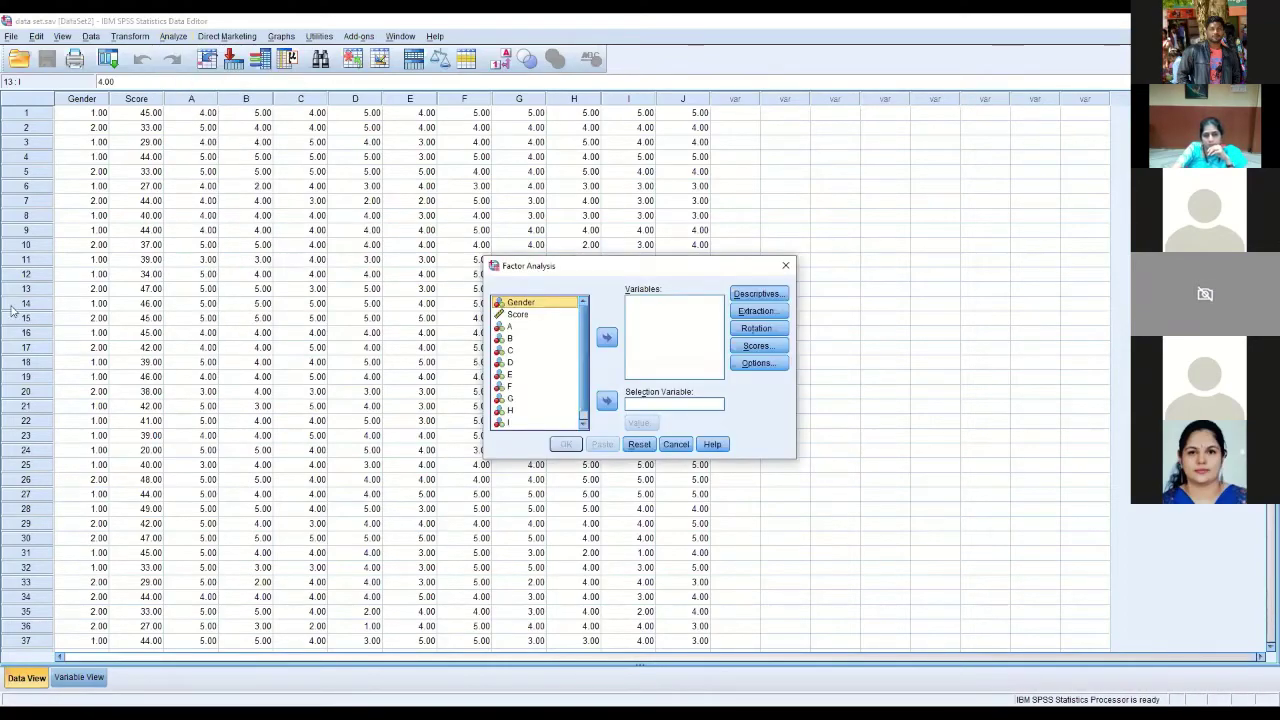
{"action": "left_click", "coordinate": [500, 328]}
{"action": "key", "text": "shift+Down"}
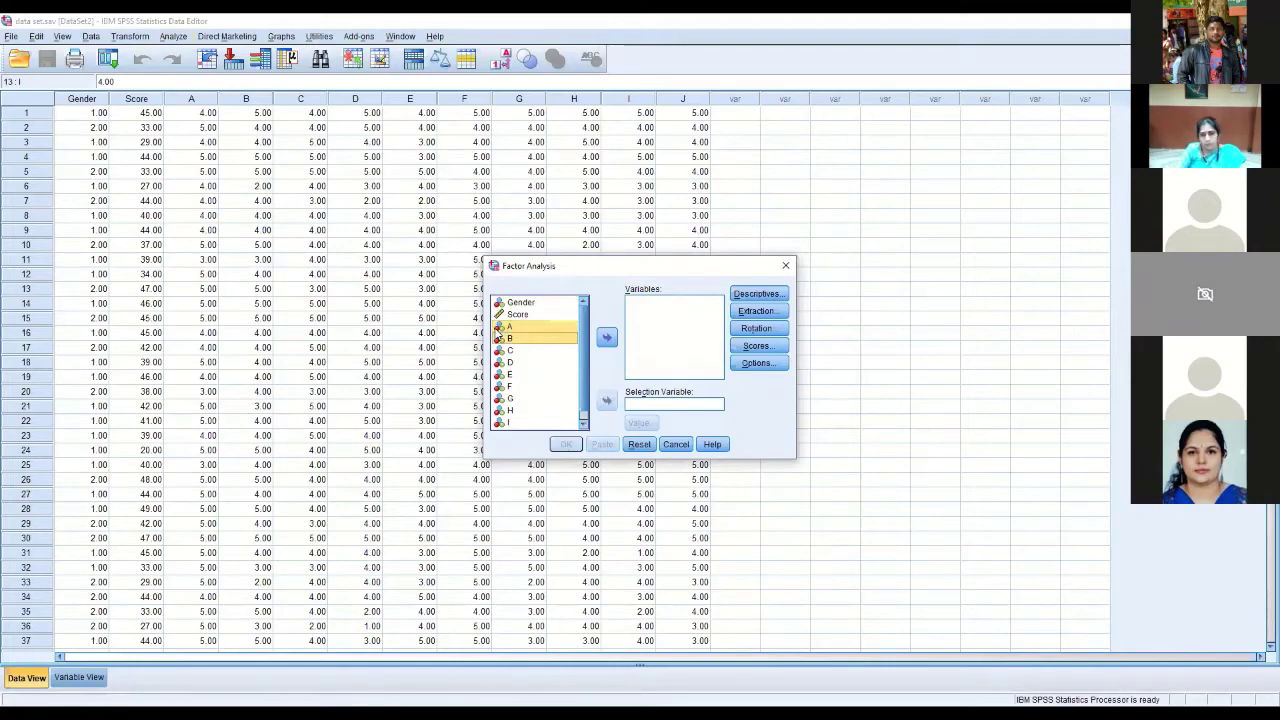
{"action": "key", "text": "shift+Down"}
{"action": "key", "text": "shift+Down"}
{"action": "key", "text": "shift+Down"}
{"action": "key", "text": "shift+Down"}
{"action": "key", "text": "shift+Down"}
{"action": "key", "text": "shift+Down"}
{"action": "key", "text": "shift+Down"}
{"action": "key", "text": "shift+Down"}
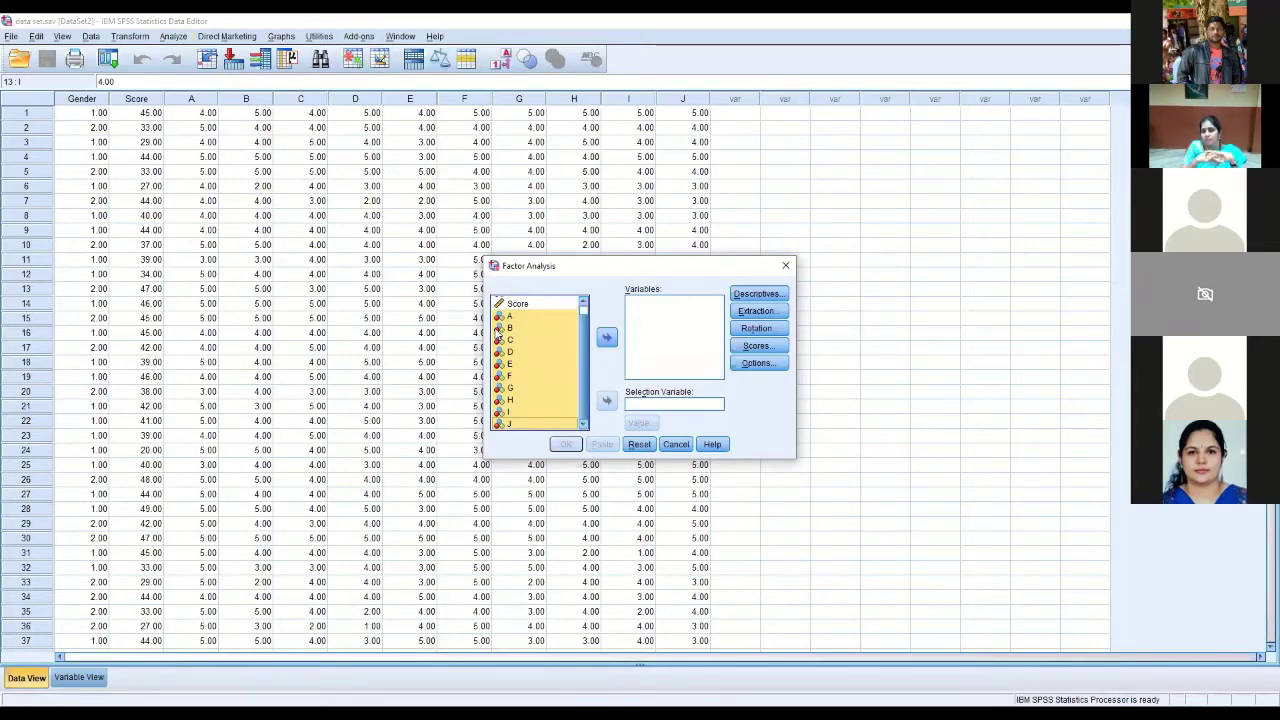
{"action": "left_click", "coordinate": [611, 341]}
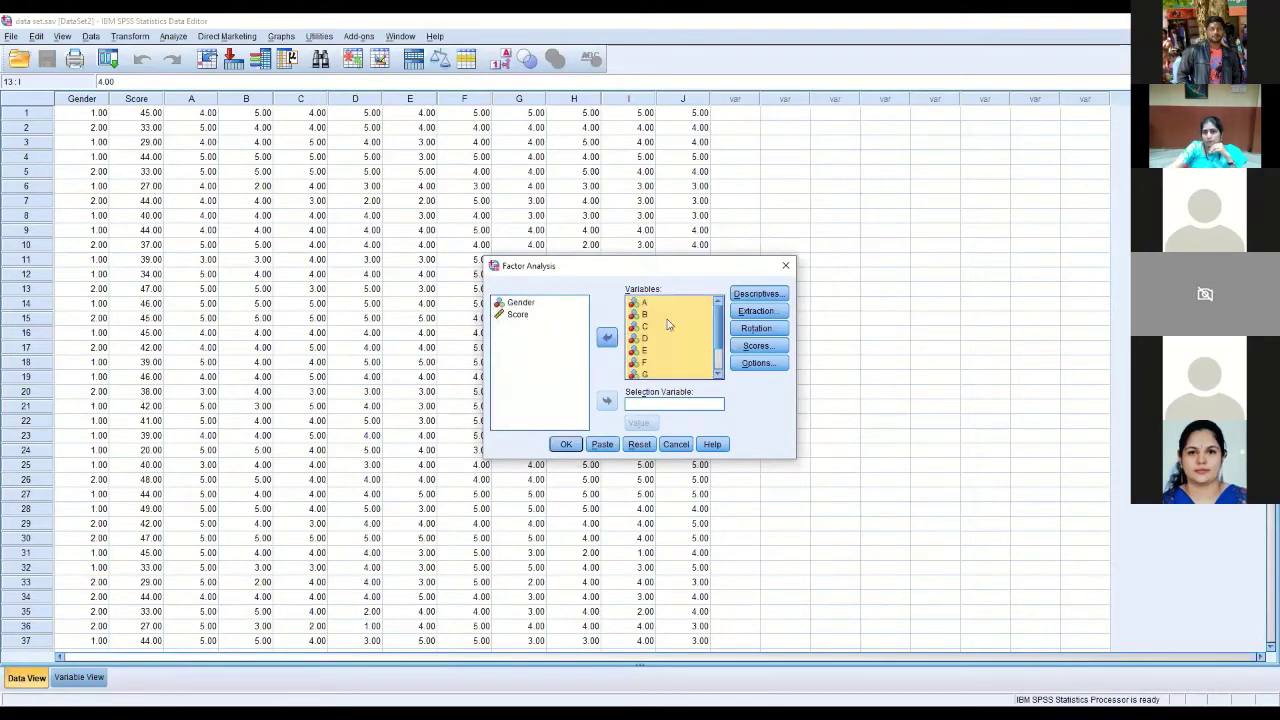
Run the factor analysis with the initial solution and KMO and Bartlett's test of sphericity enabled
{"action": "left_click", "coordinate": [749, 295]}
{"action": "left_click", "coordinate": [576, 410]}
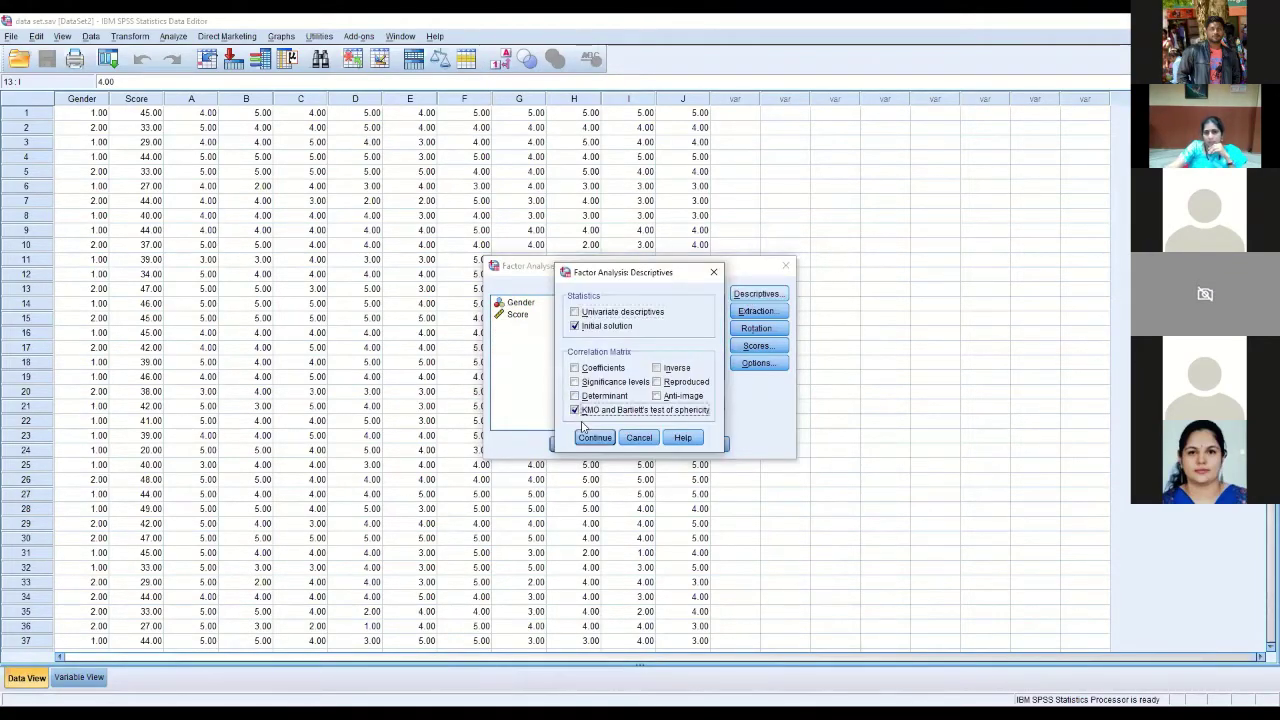
{"action": "left_click", "coordinate": [596, 440]}
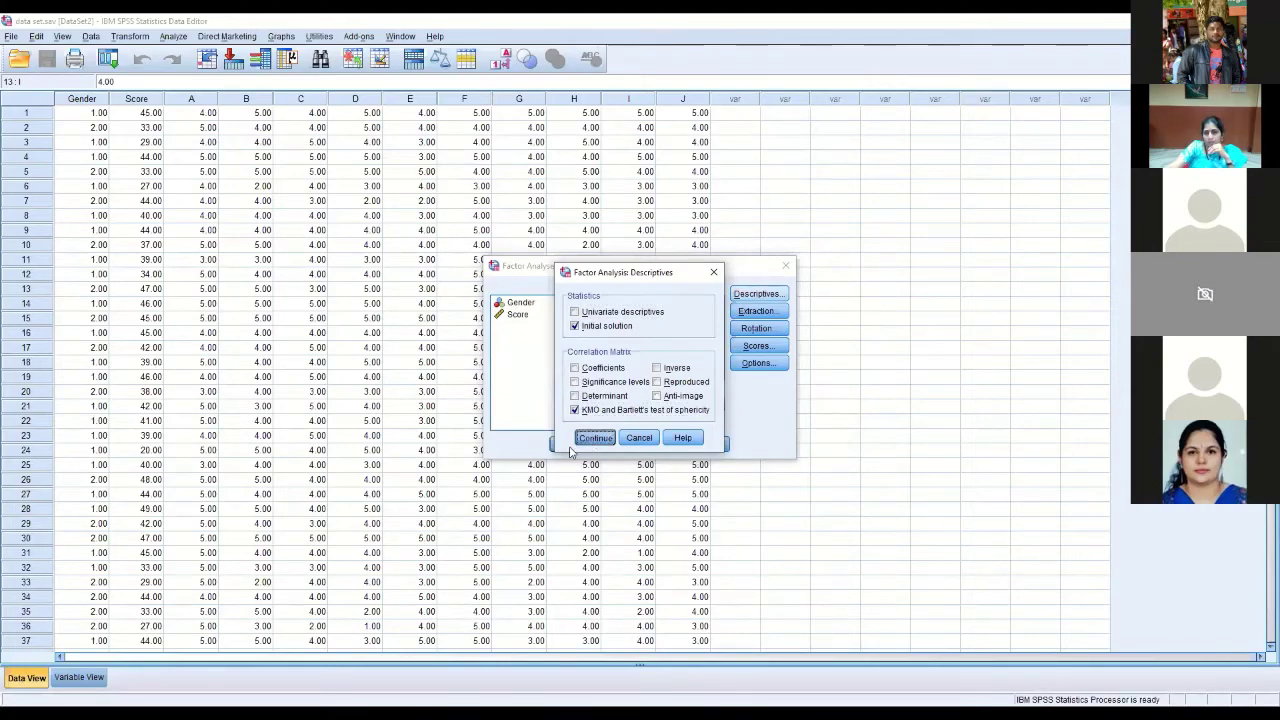
{"action": "left_click", "coordinate": [577, 441]}
{"action": "left_click", "coordinate": [567, 447]}
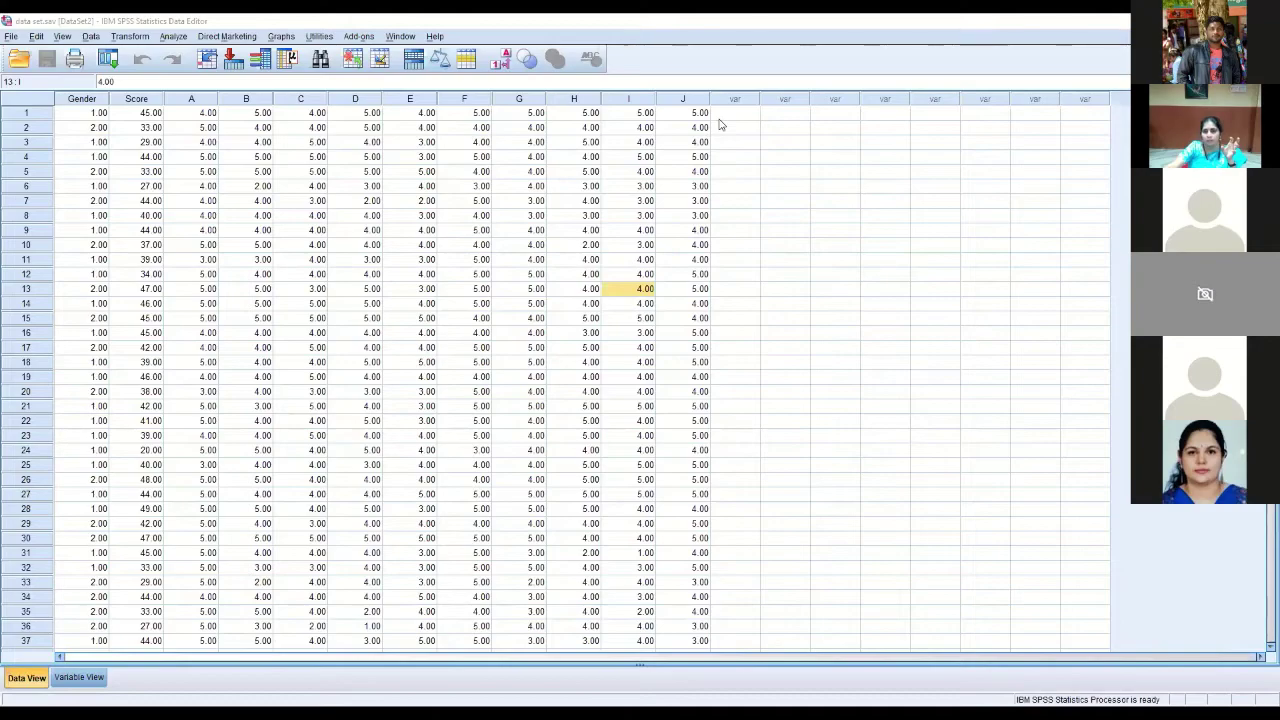
Close the factor analysis output viewer without saving its contents
{"action": "key", "text": "alt+F4"}
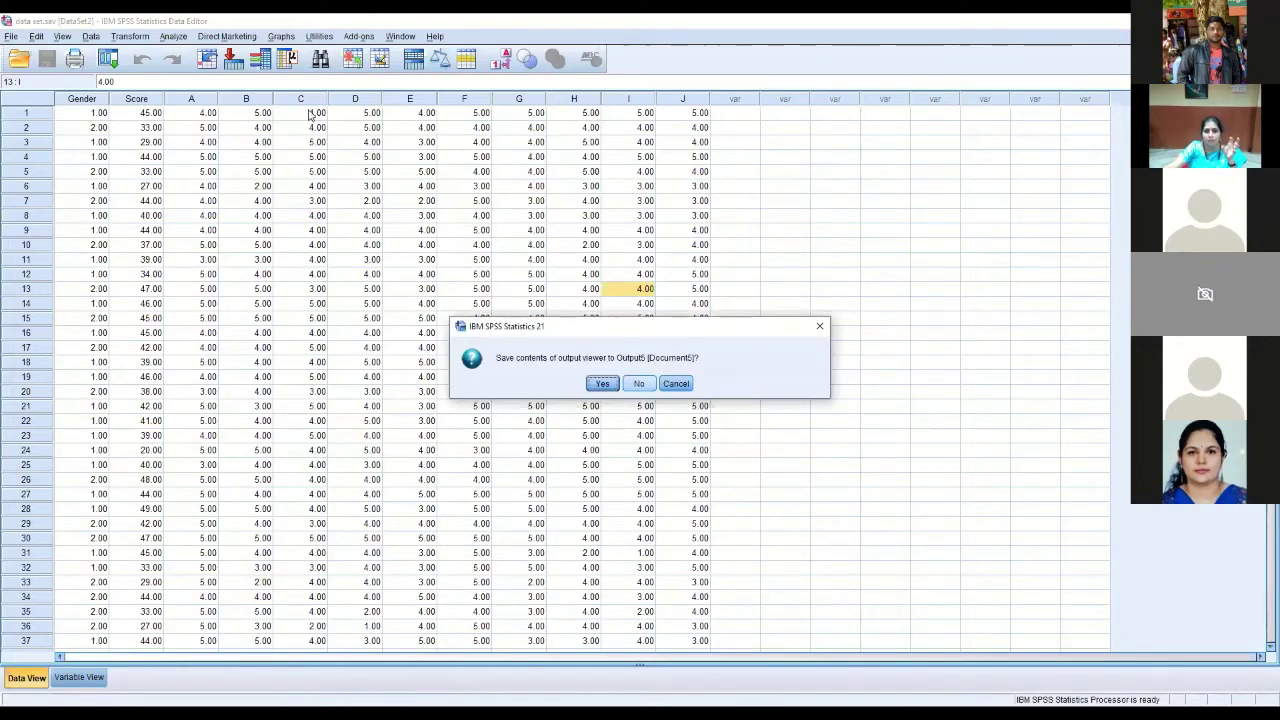
{"action": "key", "text": "Tab"}
{"action": "key", "text": "Return"}
Reset the Factor Analysis and assign variables A through I as the analysis variables
{"action": "left_click", "coordinate": [173, 36]}
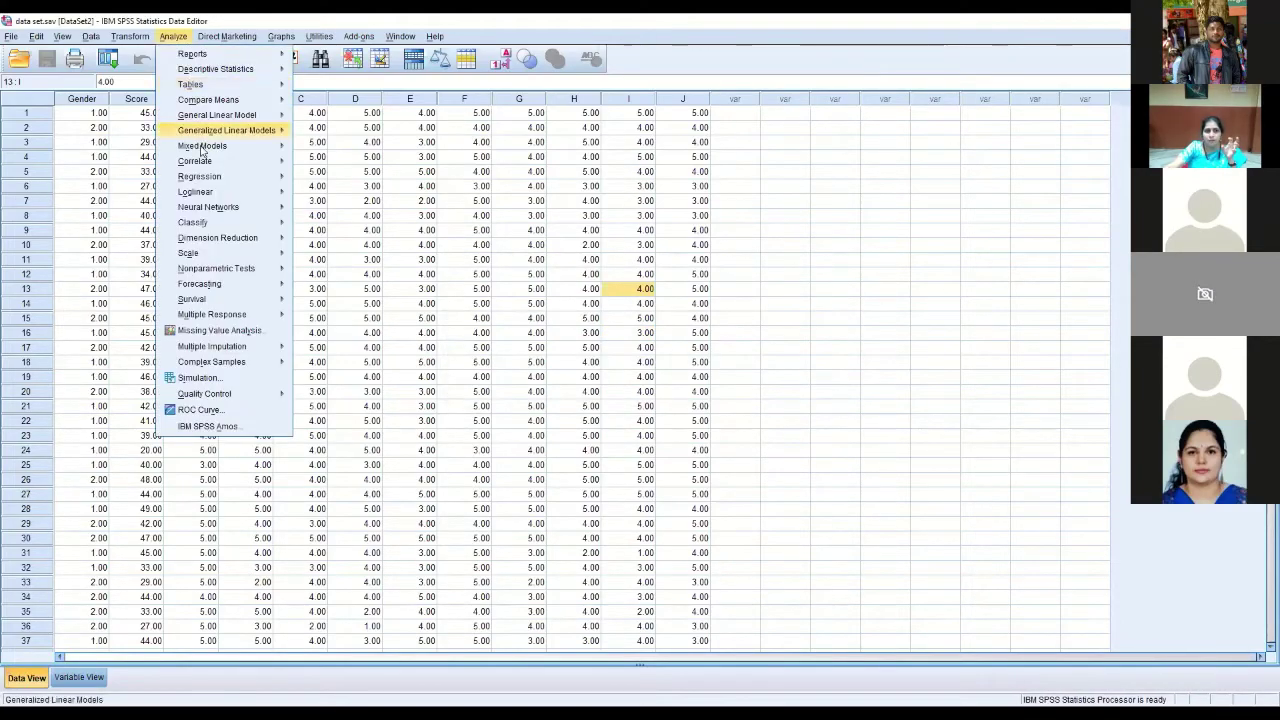
{"action": "mouse_move", "coordinate": [205, 232]}
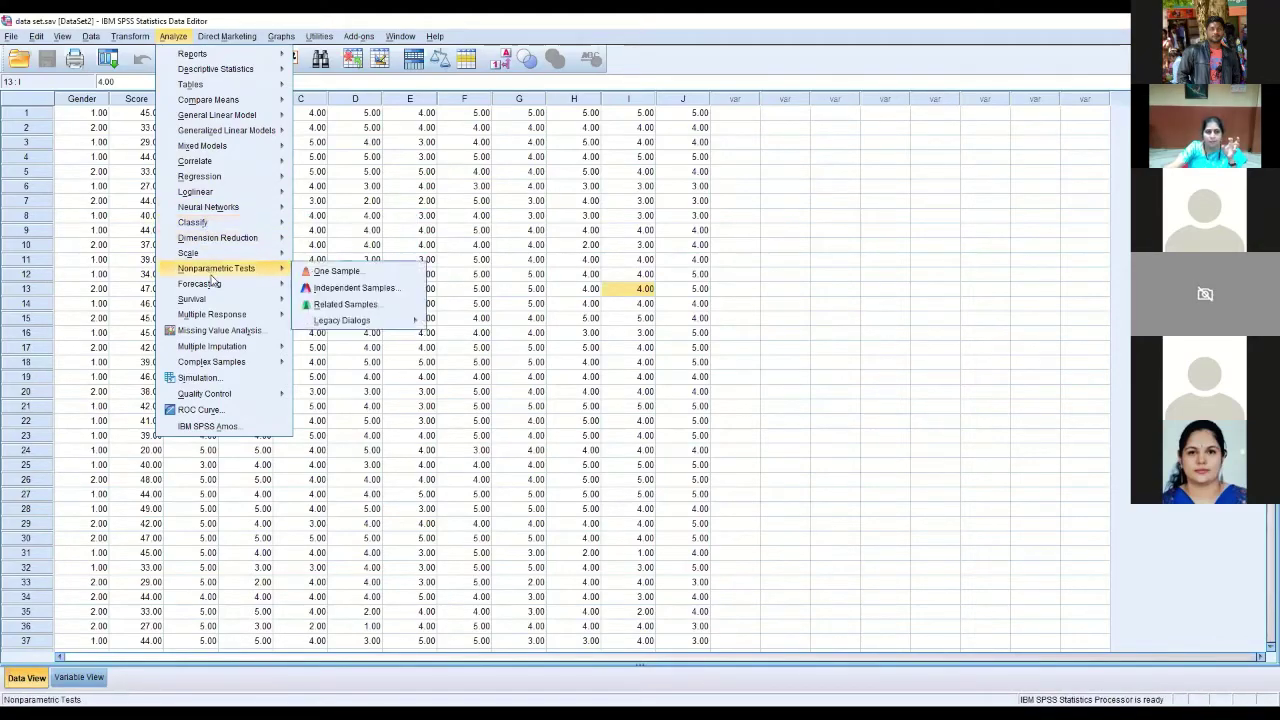
{"action": "left_click", "coordinate": [307, 244]}
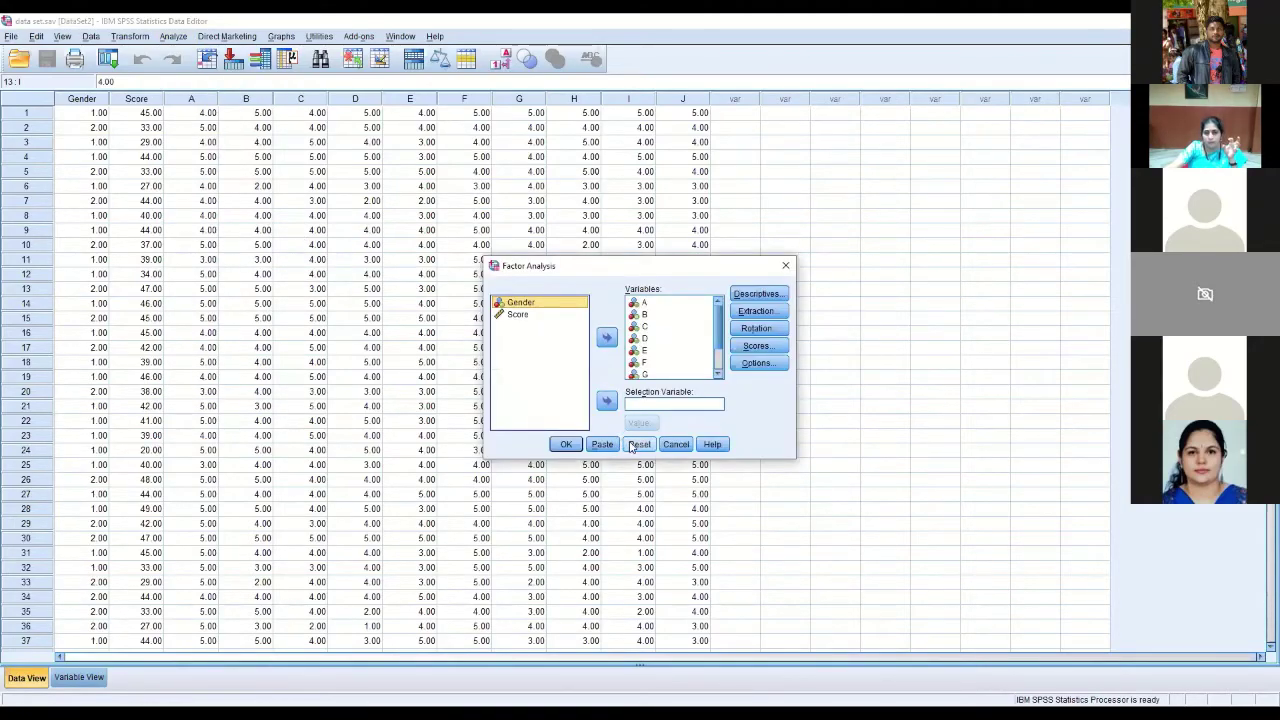
{"action": "left_click", "coordinate": [632, 445]}
{"action": "left_click", "coordinate": [509, 329]}
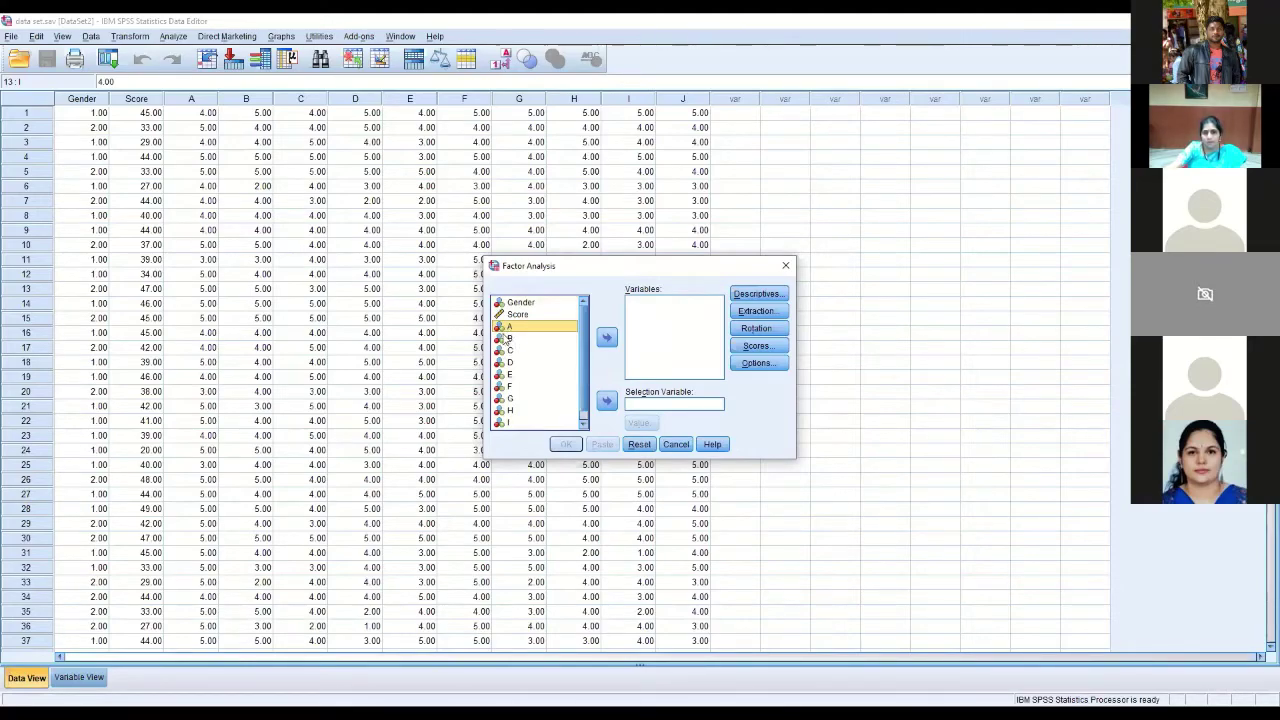
{"action": "left_click", "coordinate": [511, 350], "text": "shift"}
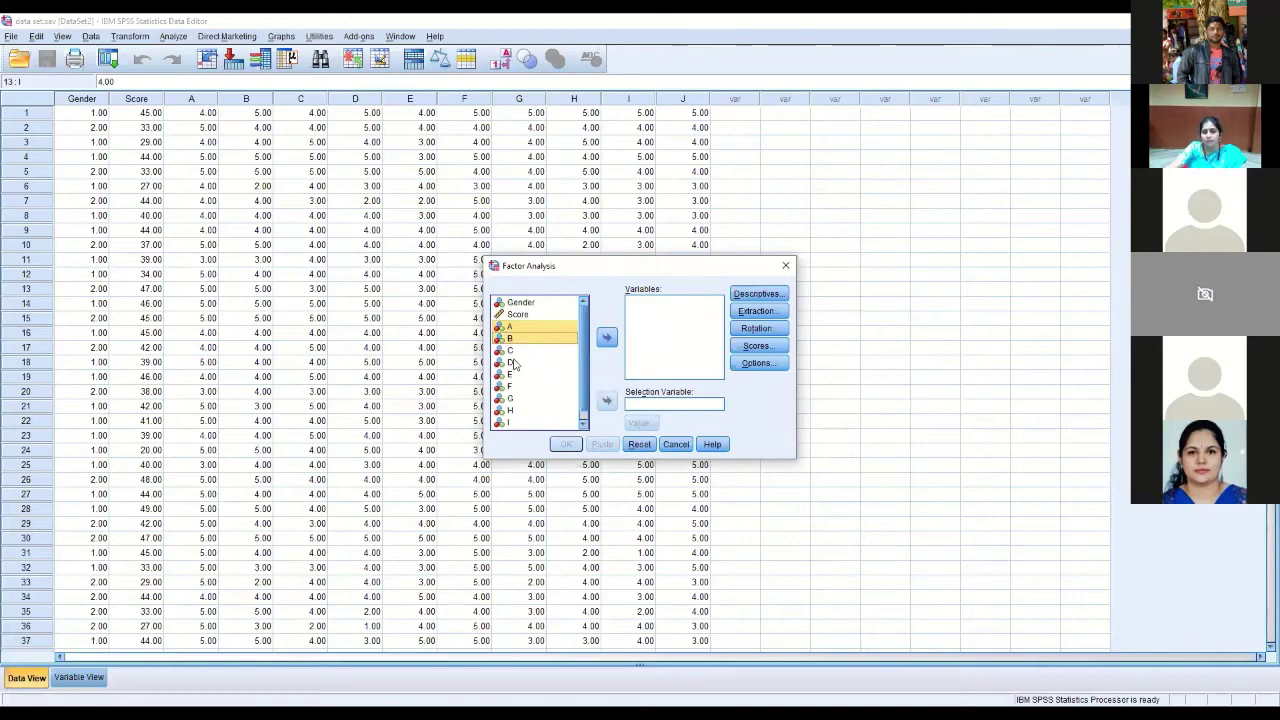
{"action": "left_click", "coordinate": [512, 362], "text": "shift"}
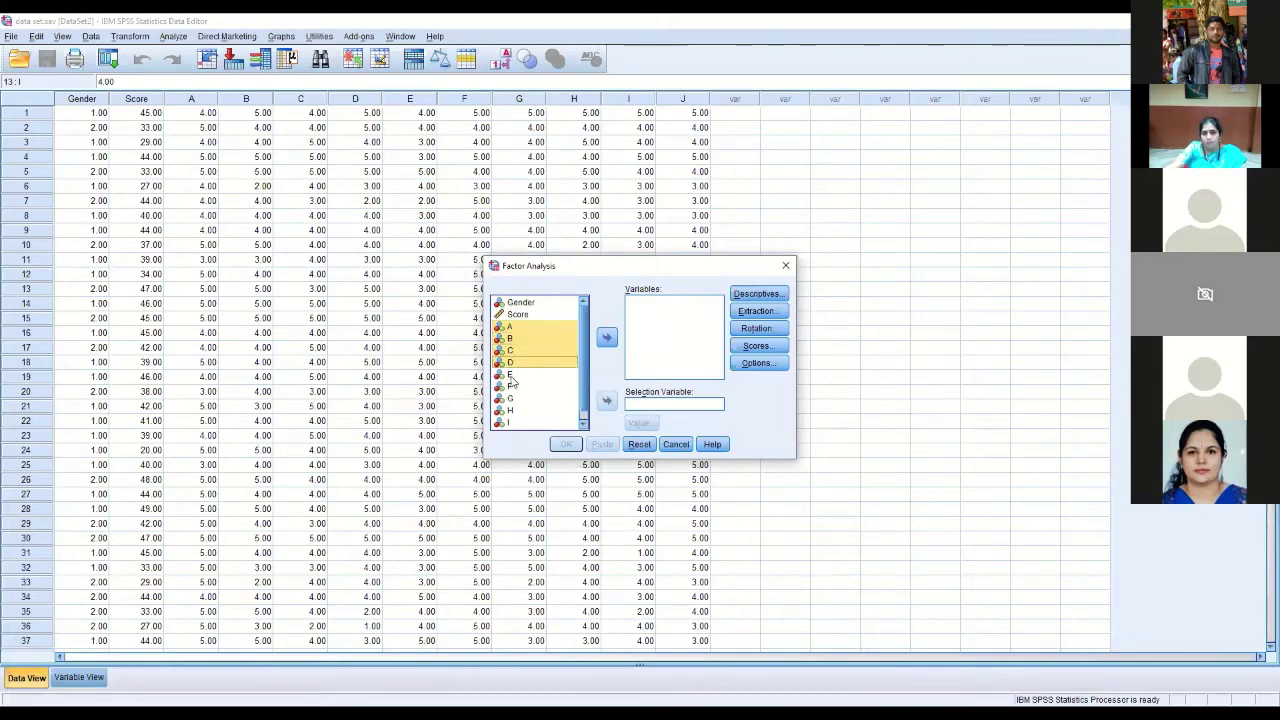
{"action": "left_click", "coordinate": [512, 375], "text": "shift"}
{"action": "left_click", "coordinate": [512, 388], "text": "shift"}
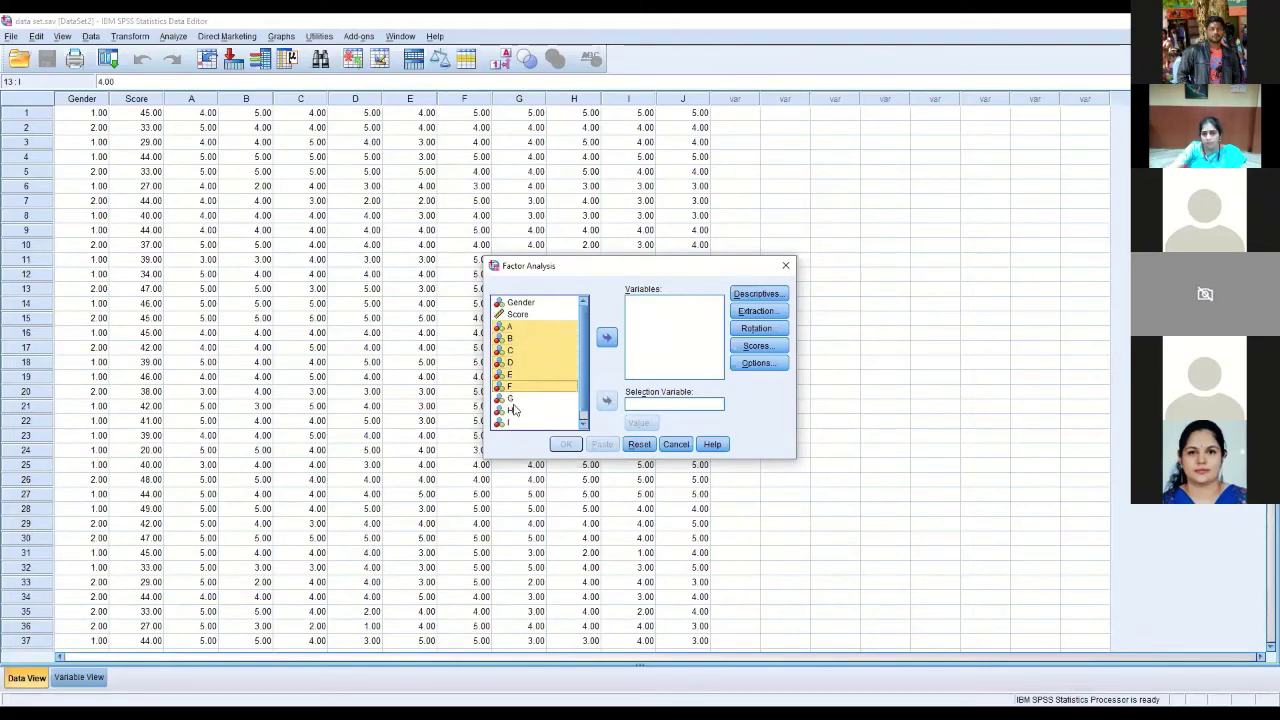
{"action": "left_click", "coordinate": [512, 410], "text": "shift"}
{"action": "left_click", "coordinate": [510, 423], "text": "shift"}
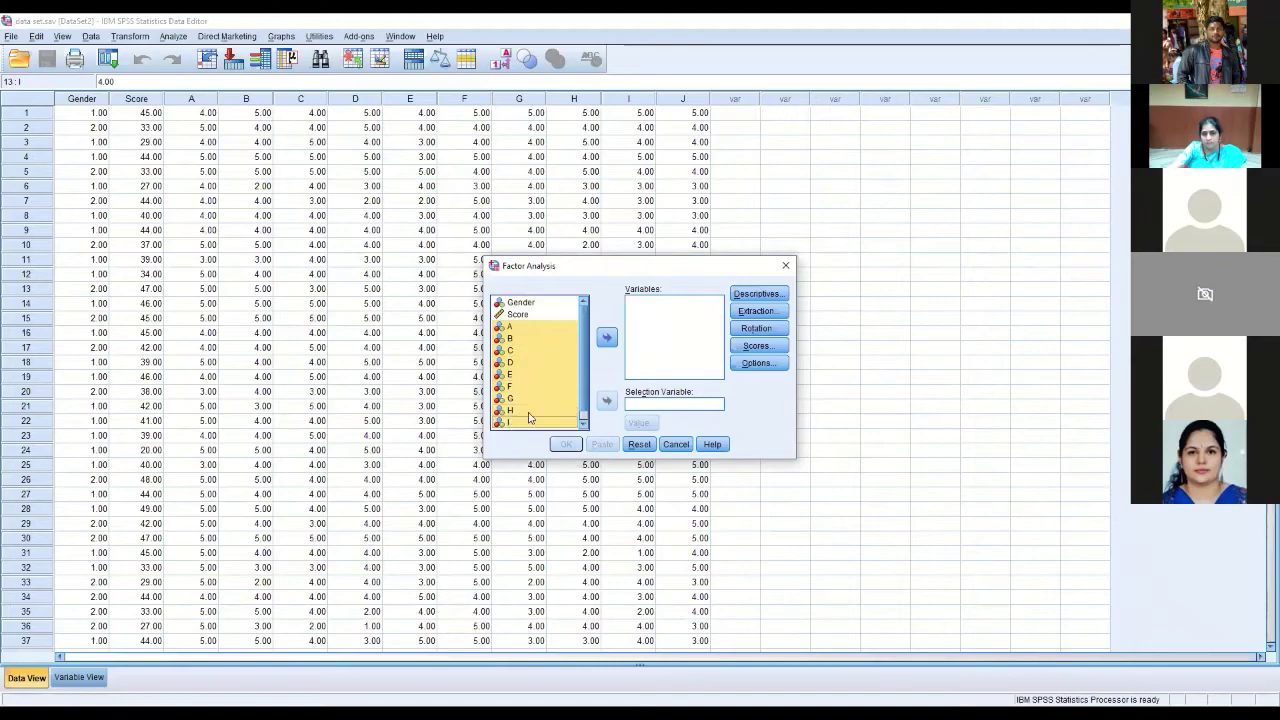
{"action": "left_click", "coordinate": [606, 337]}
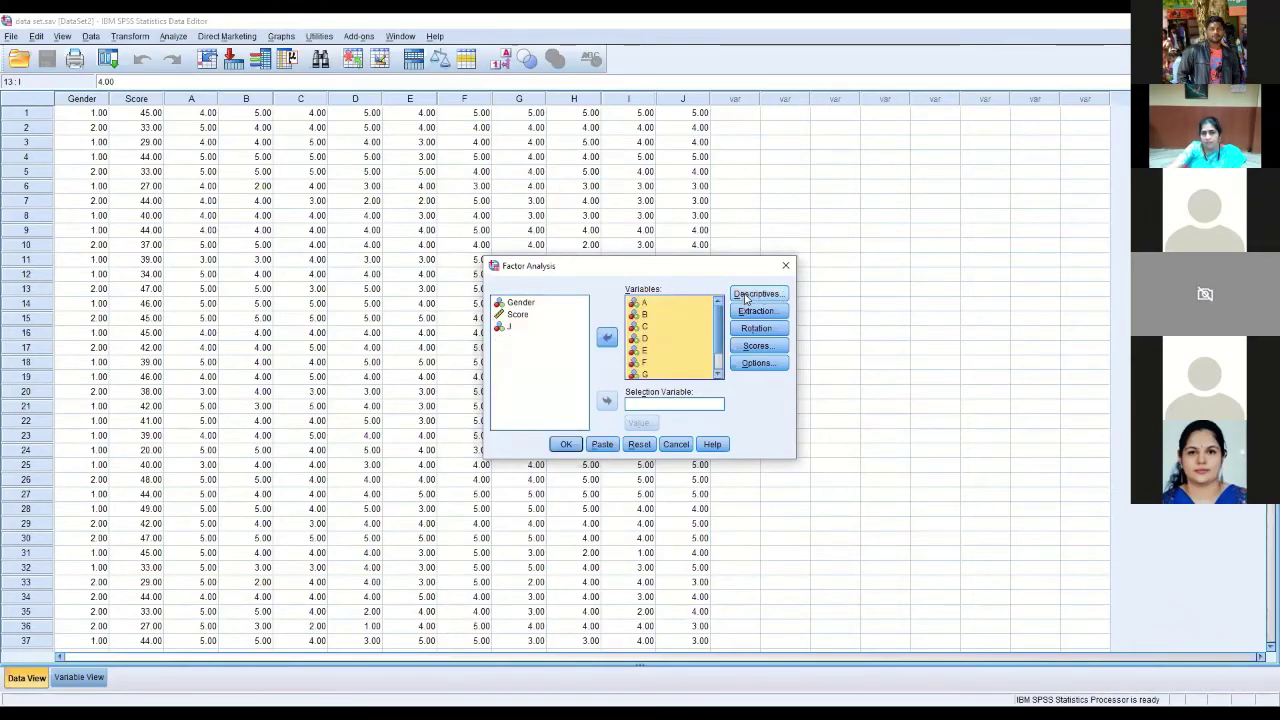
Enable KMO and Bartlett's test of sphericity alongside the initial solution, and run the factor analysis on A through I
{"action": "left_click", "coordinate": [780, 294]}
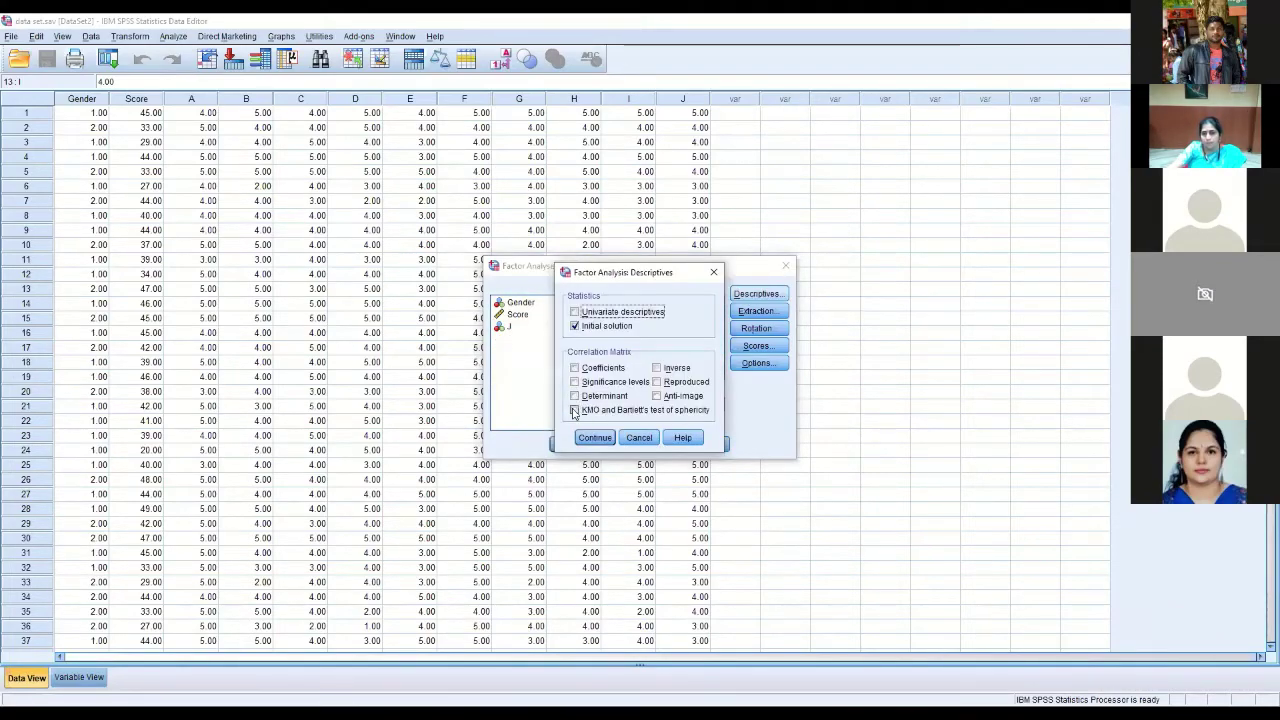
{"action": "left_click", "coordinate": [575, 411]}
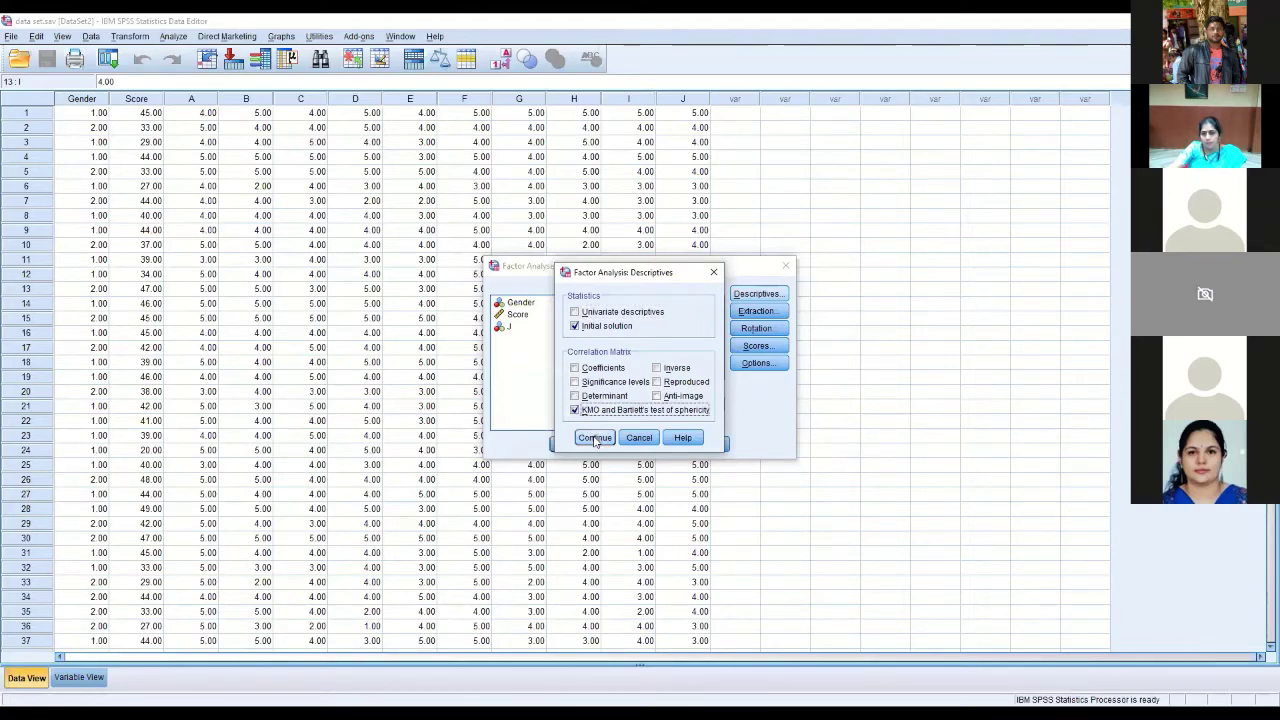
{"action": "left_click", "coordinate": [594, 439]}
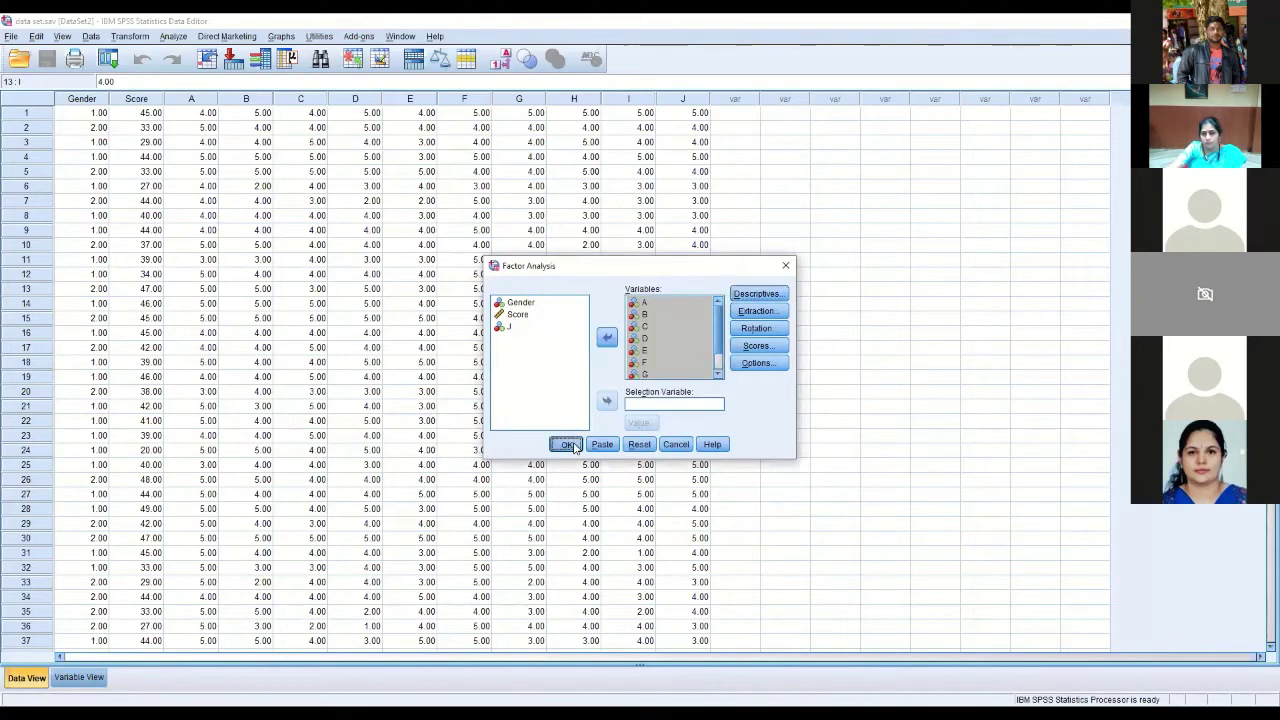
{"action": "left_click", "coordinate": [567, 444]}
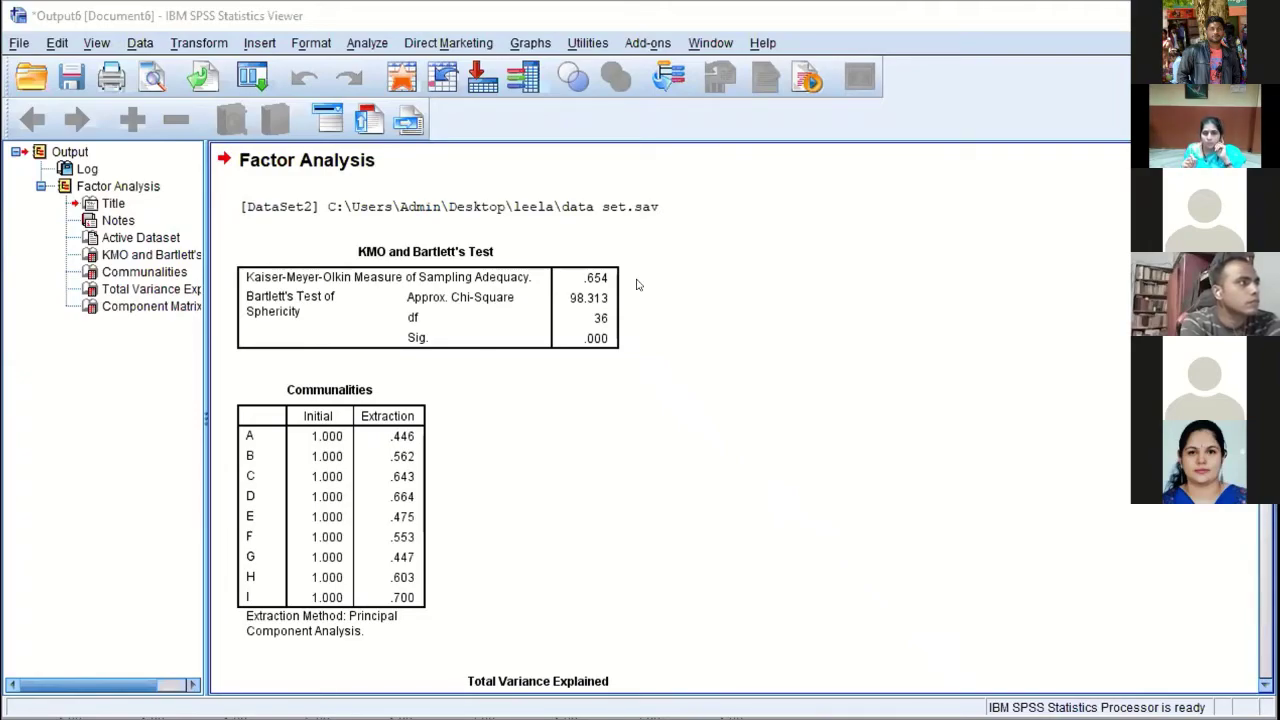
Review the KMO and Bartlett's Test table and close the output viewer without saving
{"action": "left_click", "coordinate": [563, 274]}
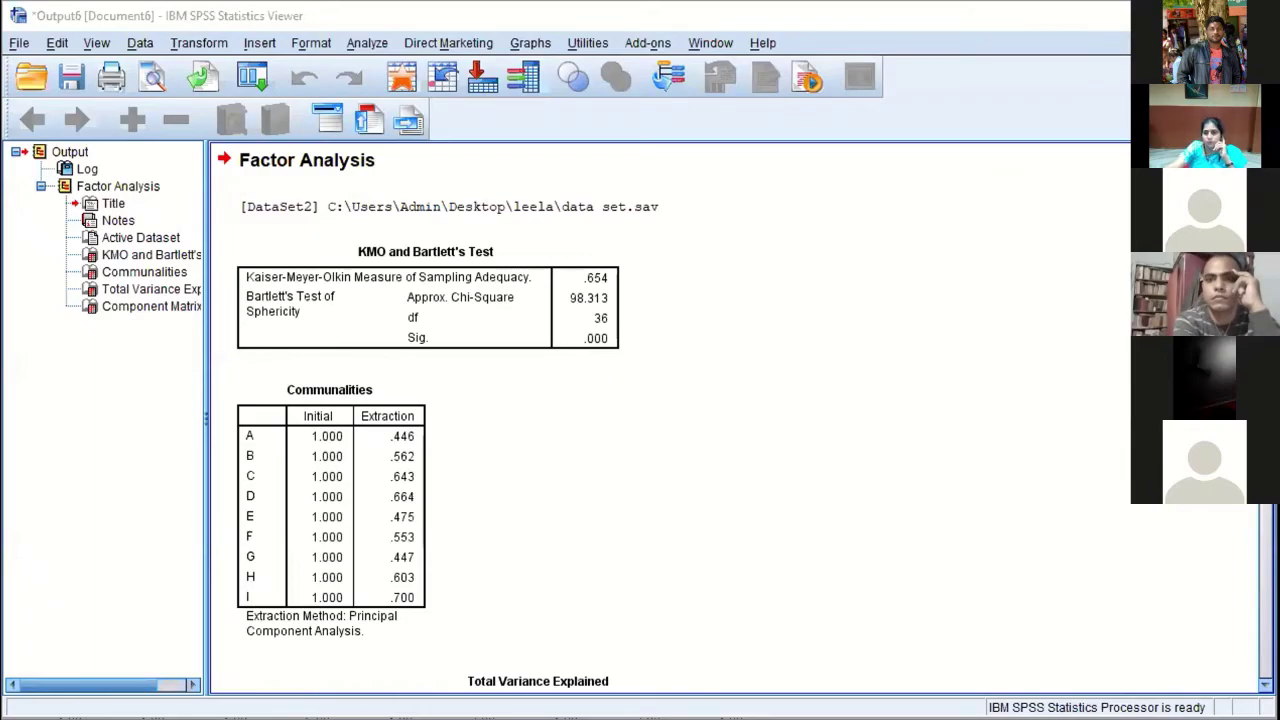
{"action": "key", "text": "alt+F4"}
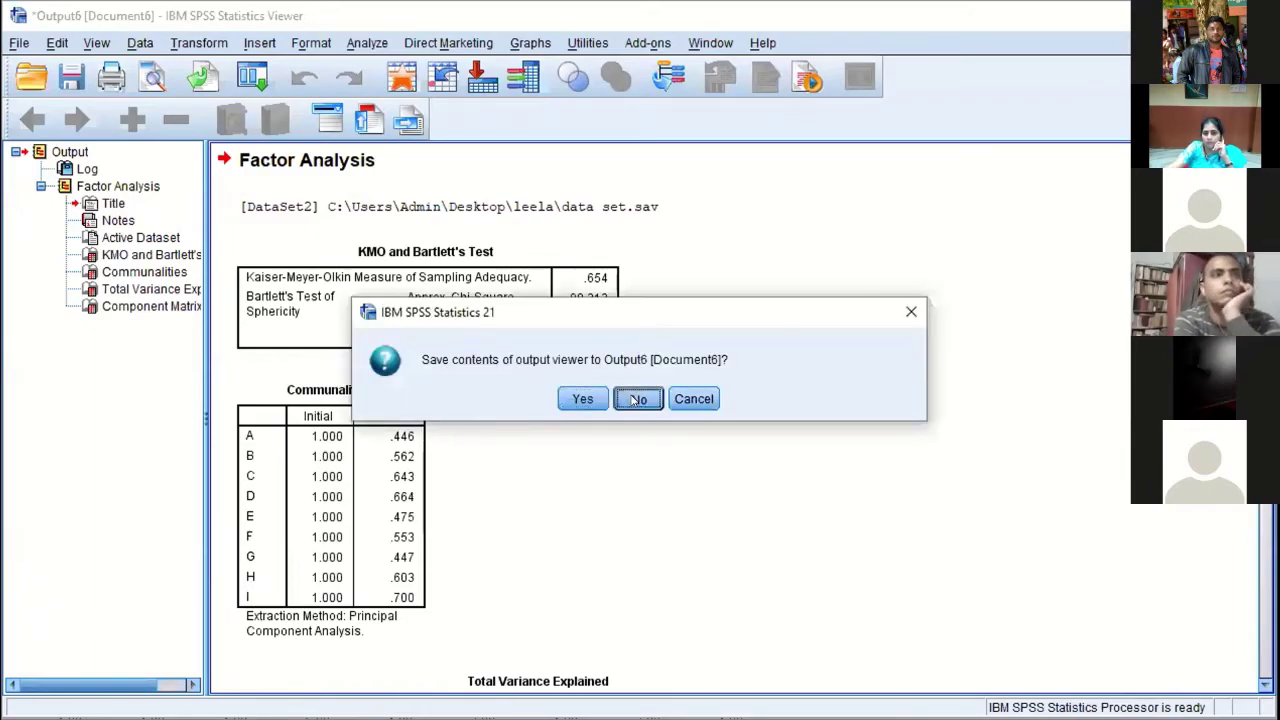